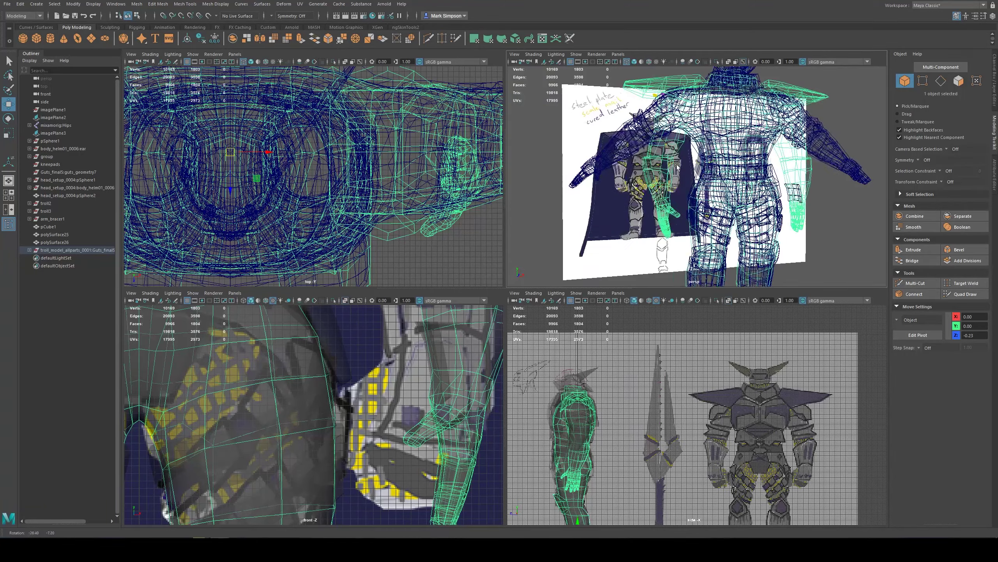
- Select the lowered arm's faces on the body mesh's negative X side, growing the selection from the hand to the upper arm
left_click_drag(665, 204, 617, 214, "alt")
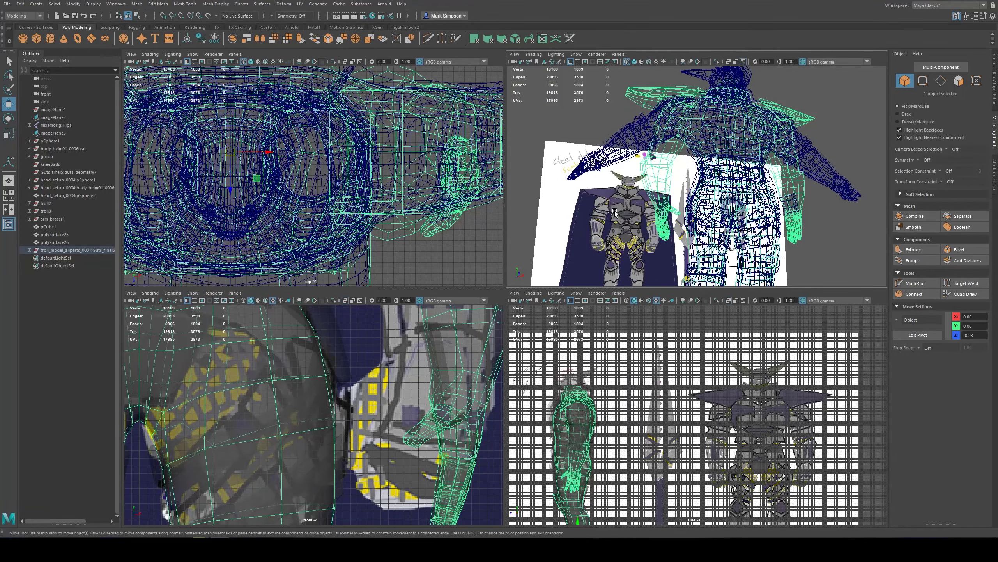
left_click_drag(592, 257, 669, 187, "alt")
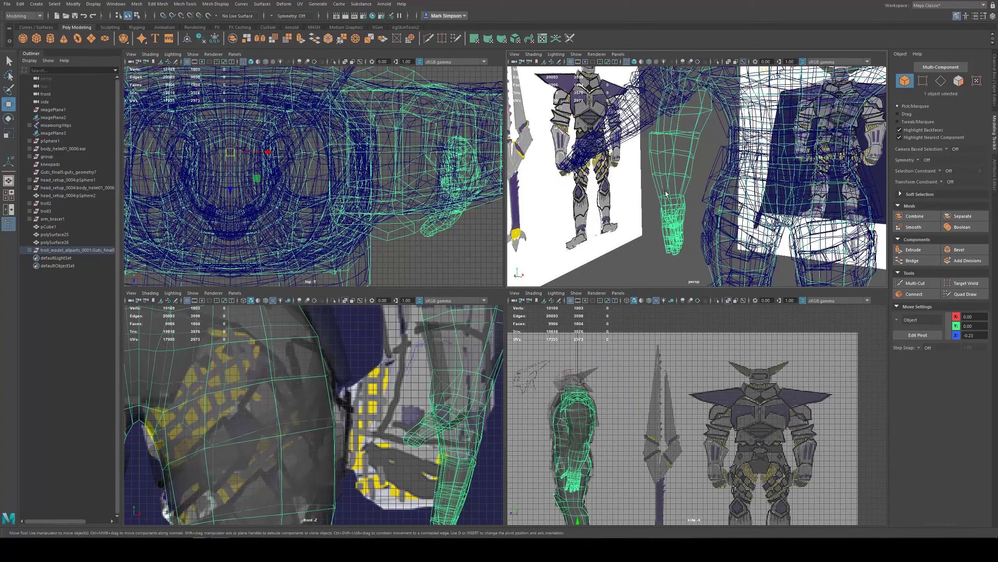
right_click(669, 187)
right_click_drag(670, 196, 670, 207)
left_click_drag(668, 205, 651, 192, "alt")
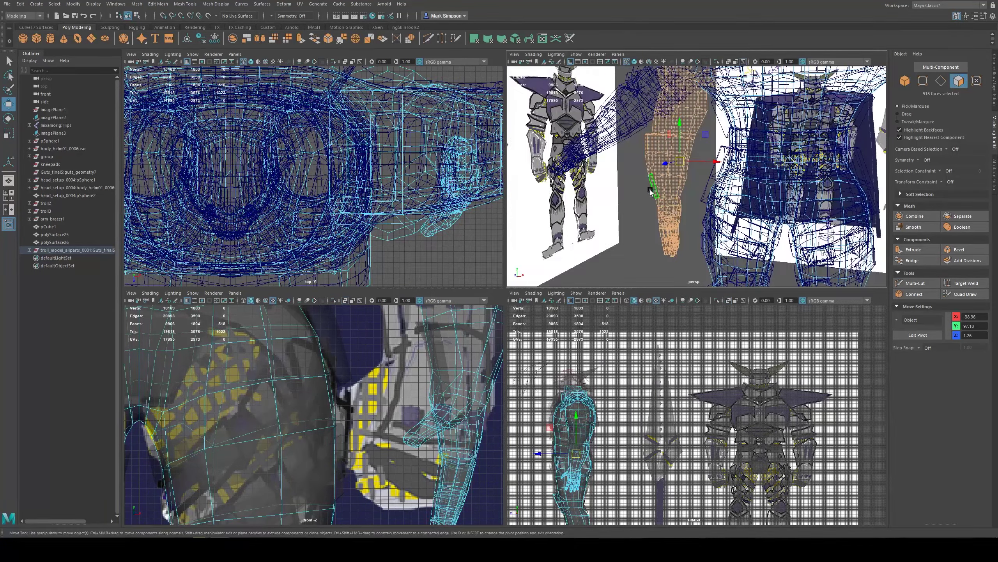
left_click_drag(689, 273, 698, 208)
key("shift+period")
key("shift+period")
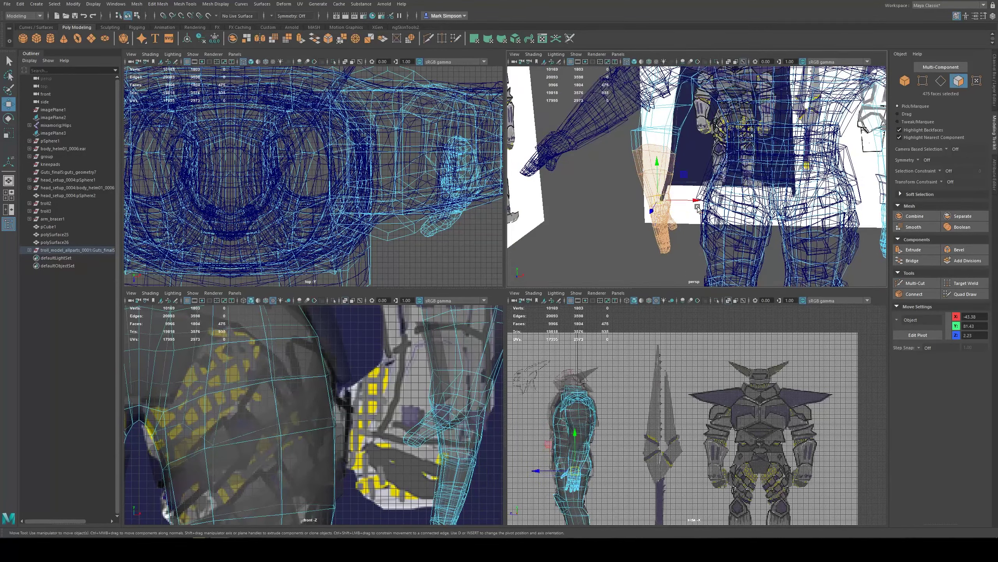
key("shift+period")
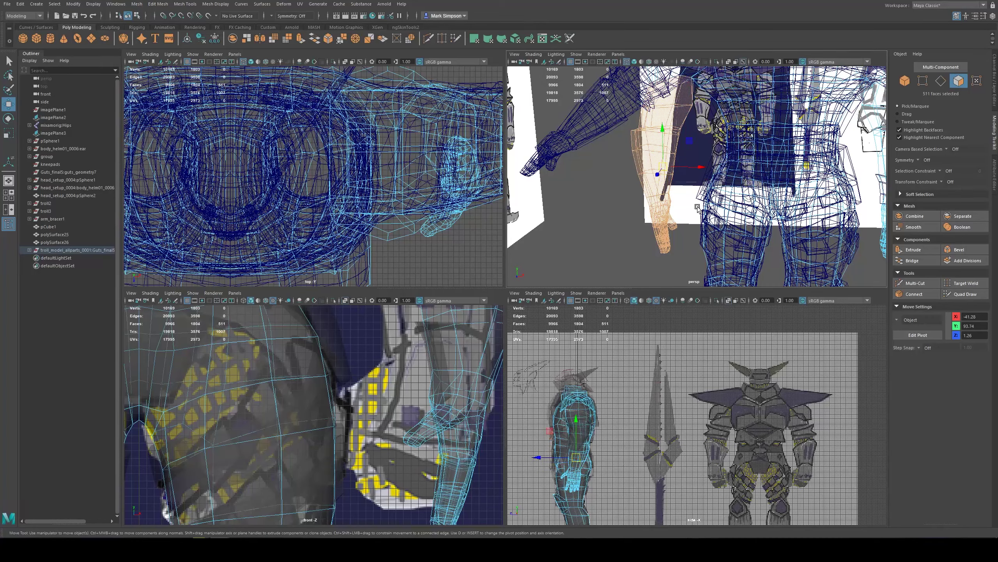
- Maximize the perspective view and inspect the arm selection in shaded display, returning to wireframe
mouse_move(725, 105)
left_mouse_down("alt")
mouse_move(702, 206)
mouse_move(682, 213)
left_mouse_up("alt")
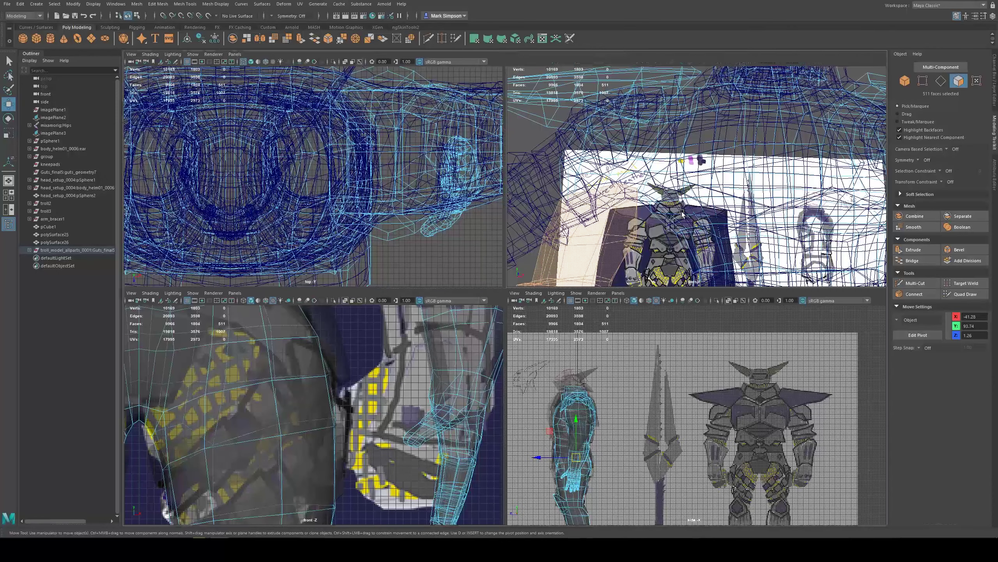
key("space")
key("5")
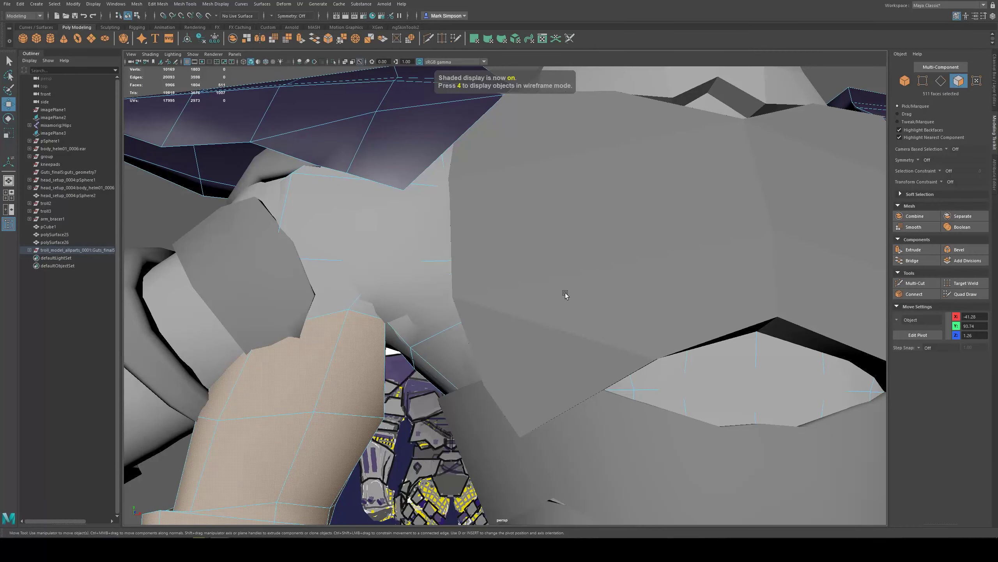
scroll(565, 295, "down", 10)
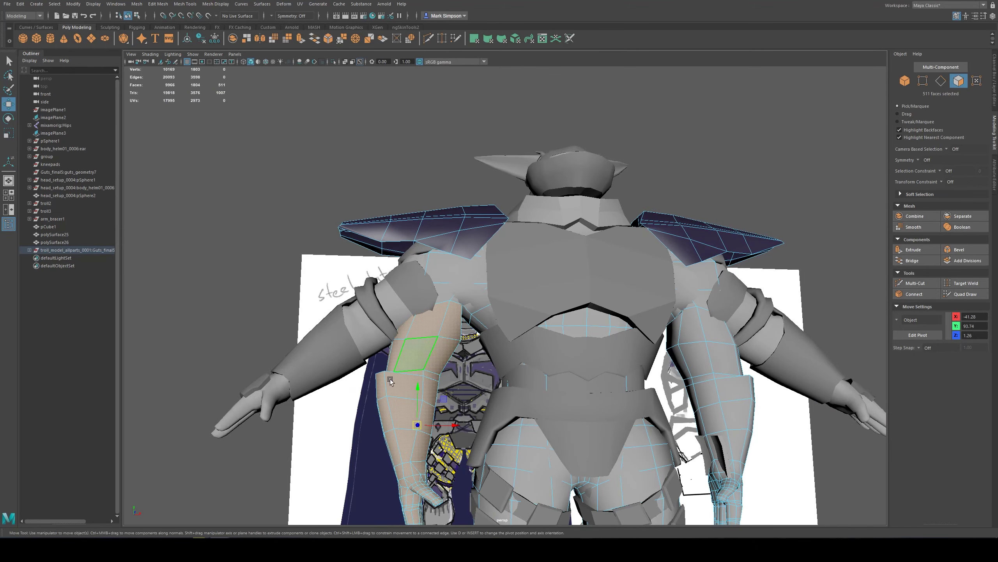
key("4")
left_click_drag(444, 397, 554, 328, "alt")
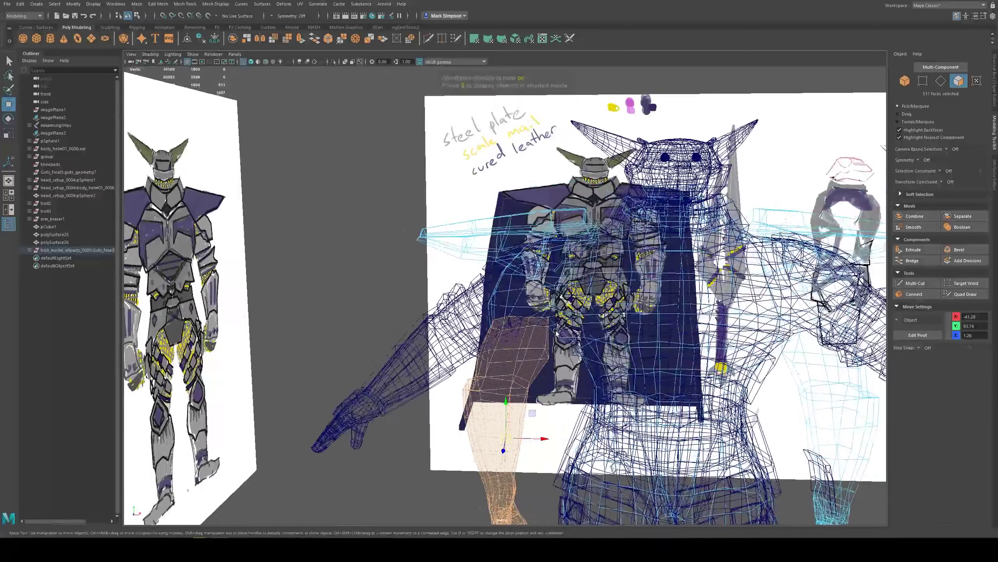
- Delete the mesh faces of the shoulder plate on the negative X side, growing the selection from its outer tip
scroll(554, 329, "up", 4)
left_click(425, 216)
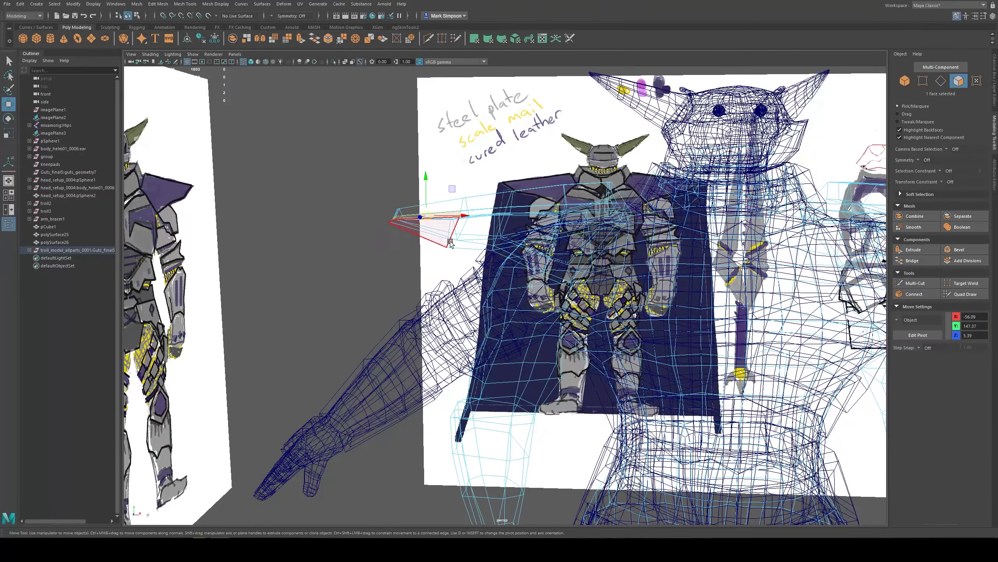
scroll(456, 236, "down", 6)
key("shift+period")
key("shift+period")
key("shift+period")
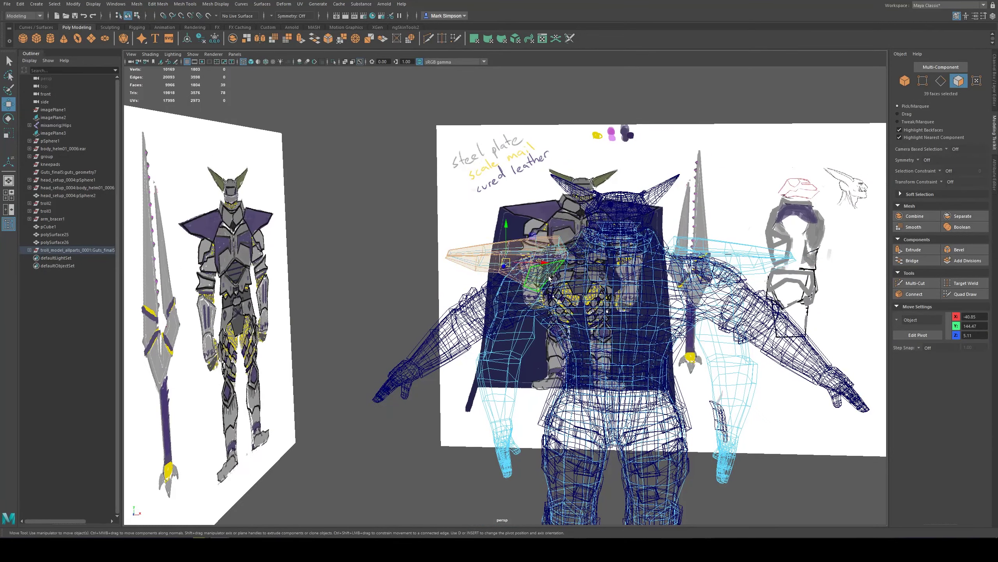
key("Delete")
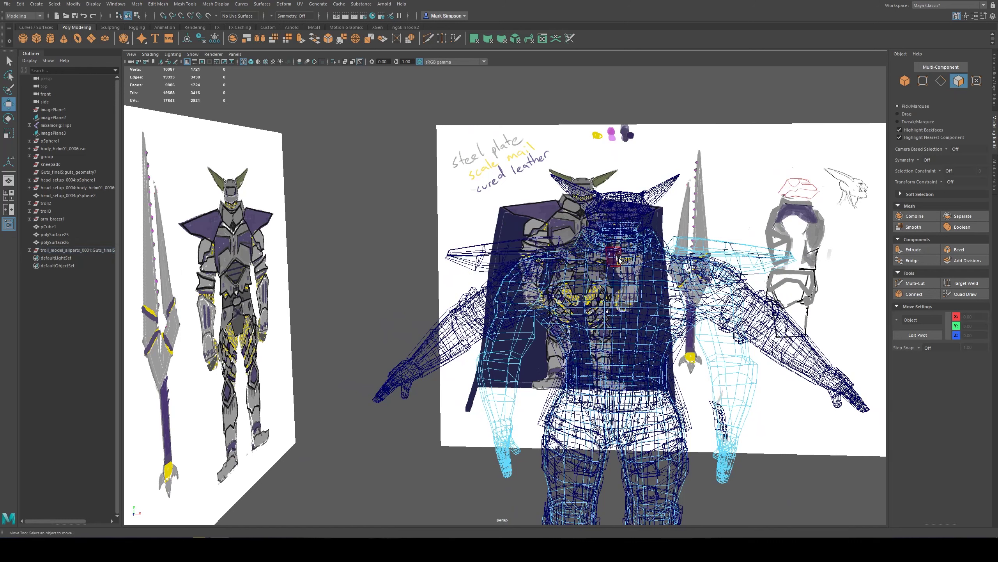
- Delete all connected faces of the matching shoulder plate on the positive X side
left_click(759, 252)
double_click(760, 252)
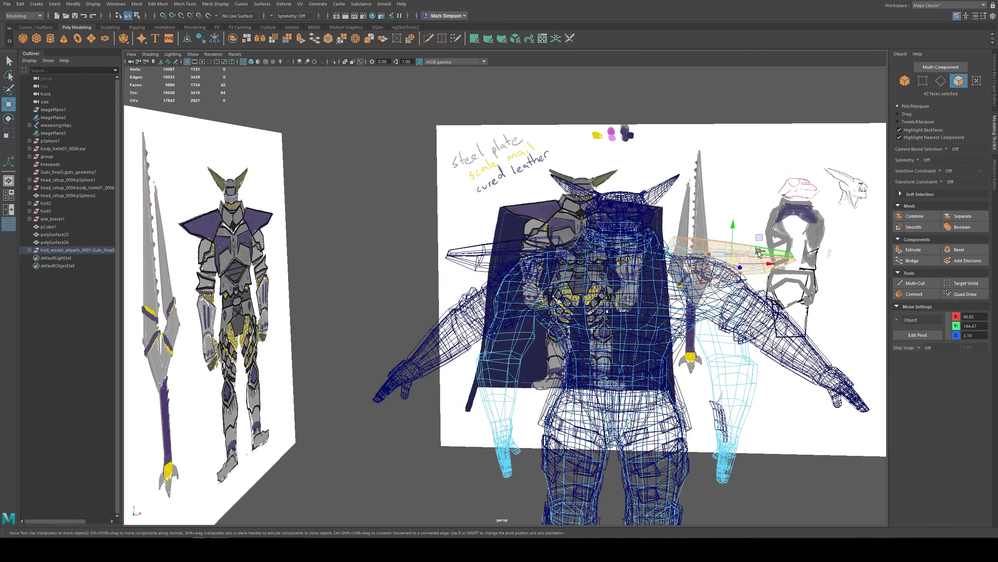
key("Delete")
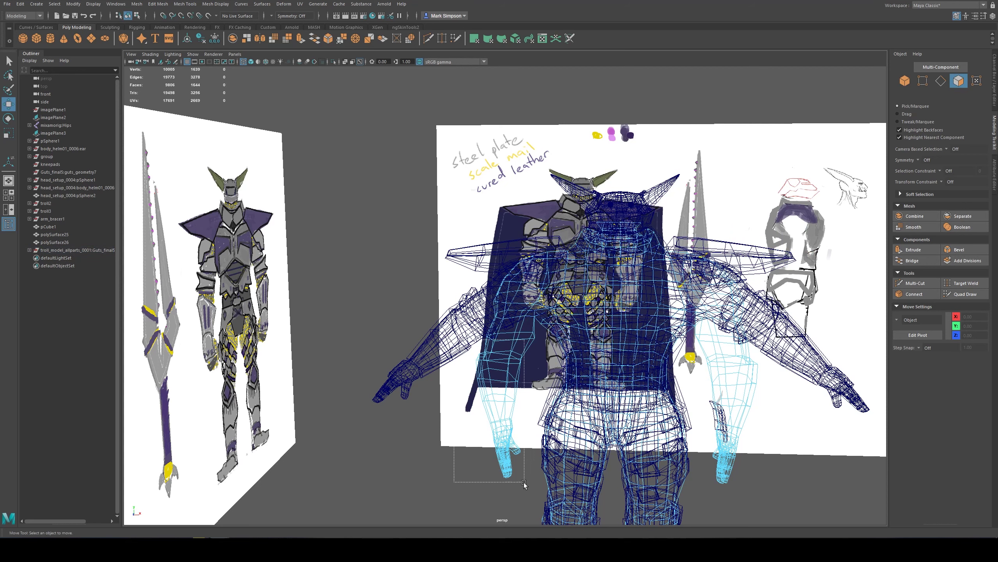
- Select the lowered arm's faces on the negative X side from the hand to the shoulder, adding upper-arm faces with drag selection
left_click_drag(528, 495, 529, 497)
scroll(534, 393, "up", 2)
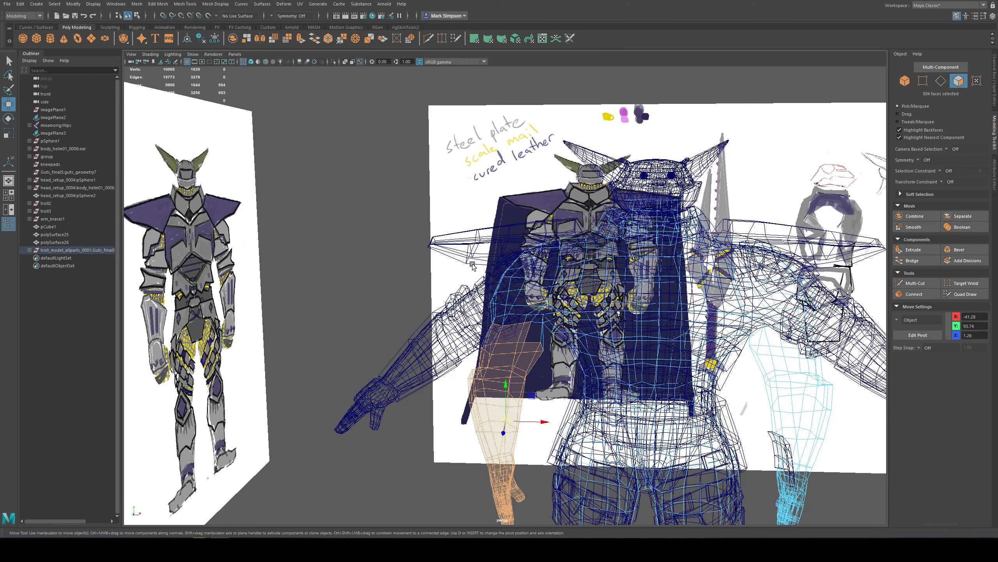
left_click_drag(497, 295, 497, 295)
key("ctrl+z")
key("ctrl+Tab")
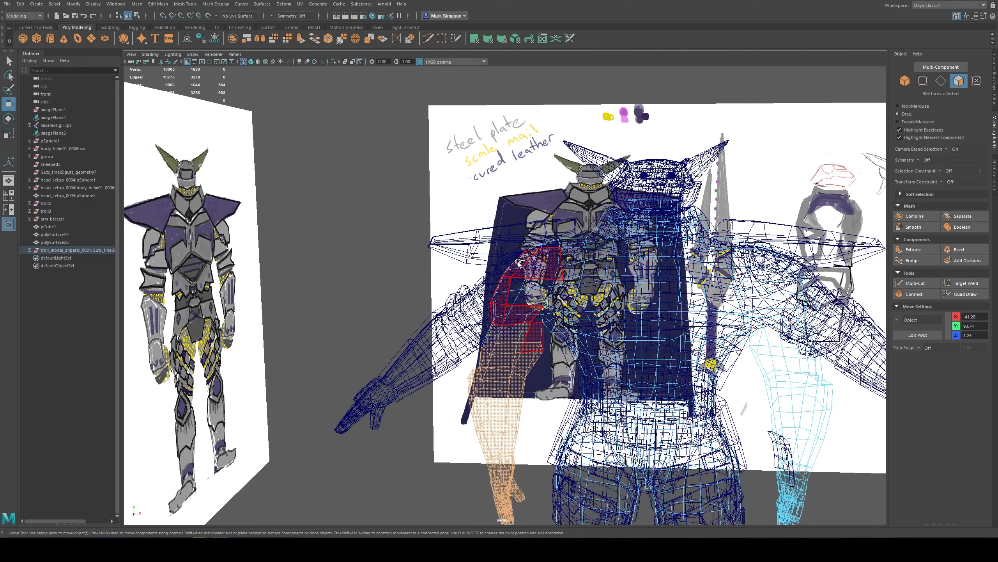
mouse_move(506, 309)
left_mouse_down("shift")
mouse_move(484, 354)
mouse_move(664, 325)
mouse_move(617, 363)
mouse_move(523, 314)
mouse_move(515, 287)
left_mouse_up("shift")
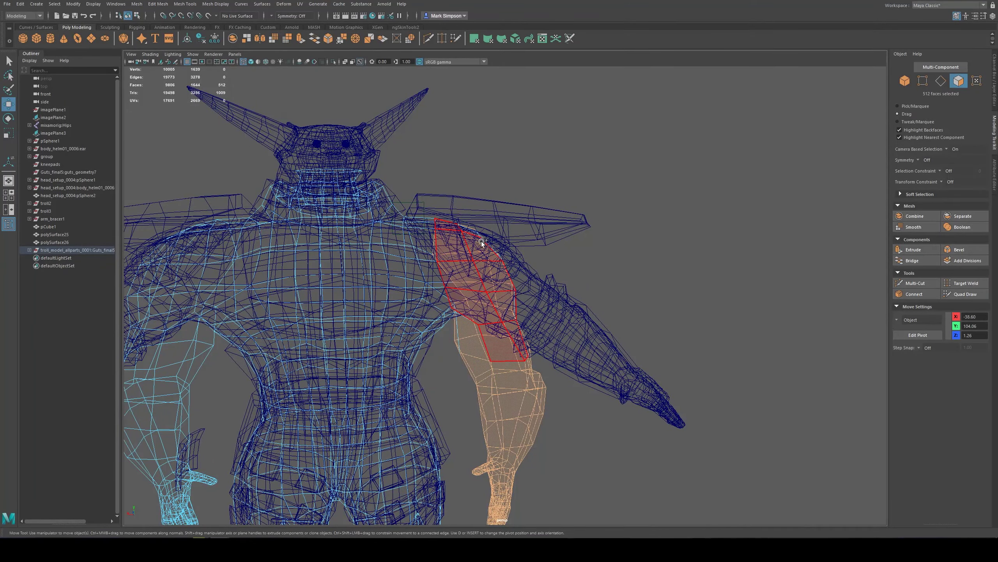
mouse_move(518, 333)
left_mouse_down("shift")
mouse_move(507, 266)
mouse_move(528, 311)
mouse_move(505, 206)
mouse_move(522, 315)
mouse_move(541, 346)
left_mouse_up("shift")
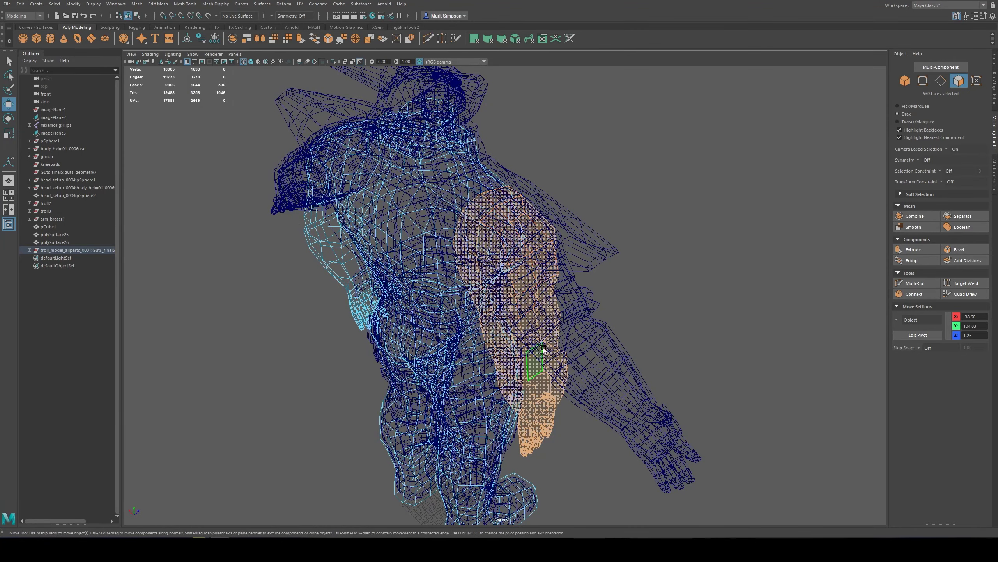
- Turn on soft selection and dock the Select Tool settings with the Soft Selection and Symmetry options expanded
key("b")
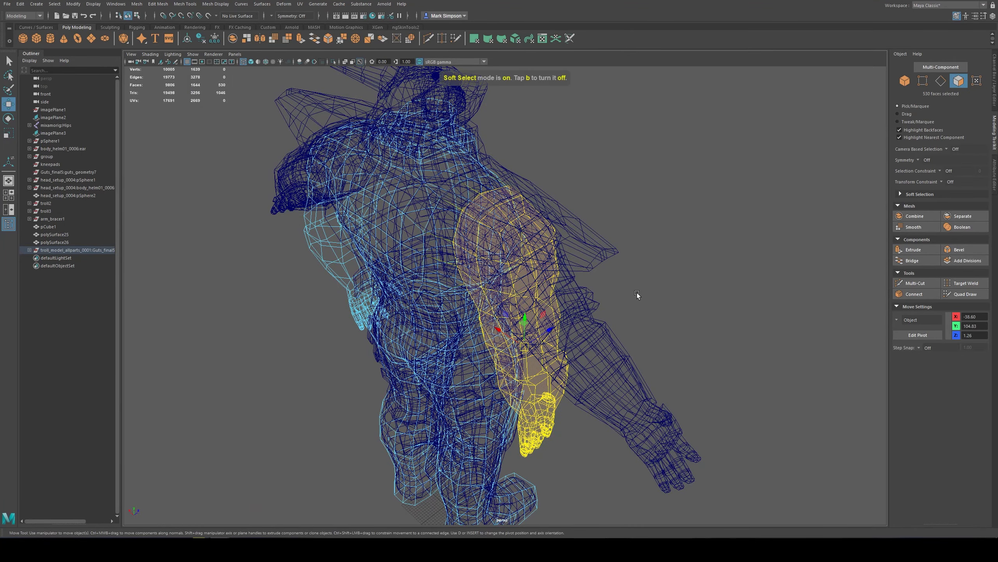
left_click_drag(636, 292, 574, 357, "alt")
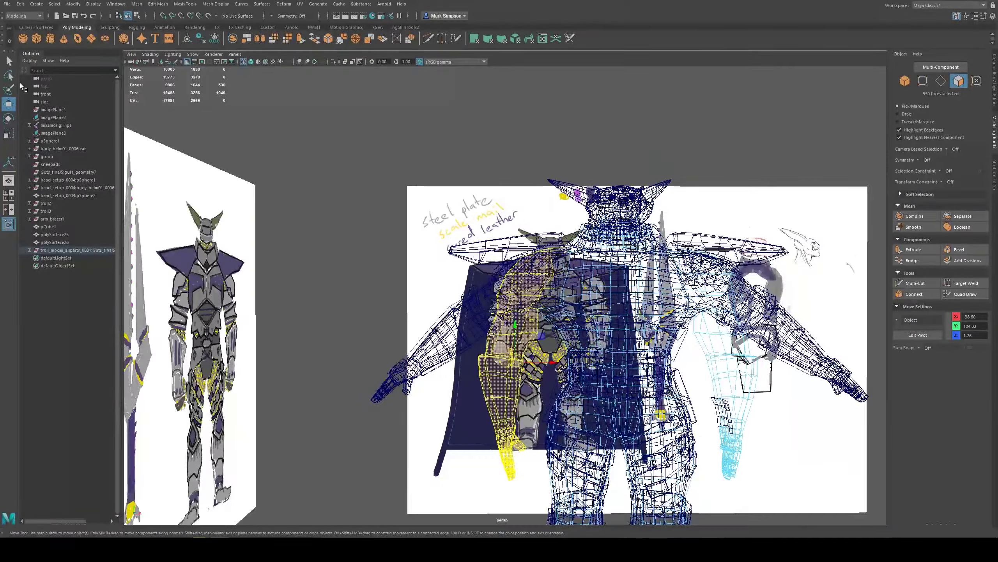
double_click(9, 60)
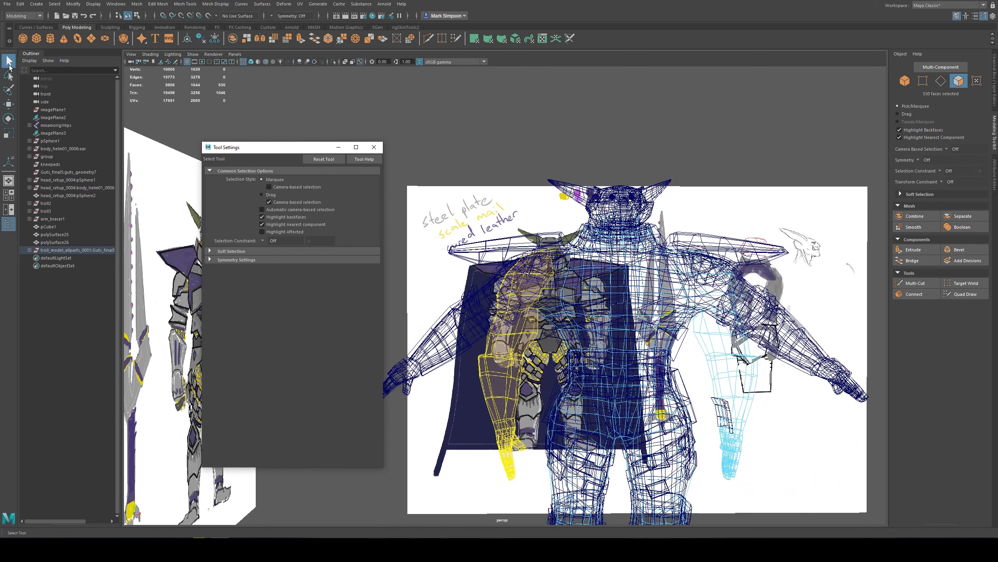
left_click_drag(216, 147, 80, 54)
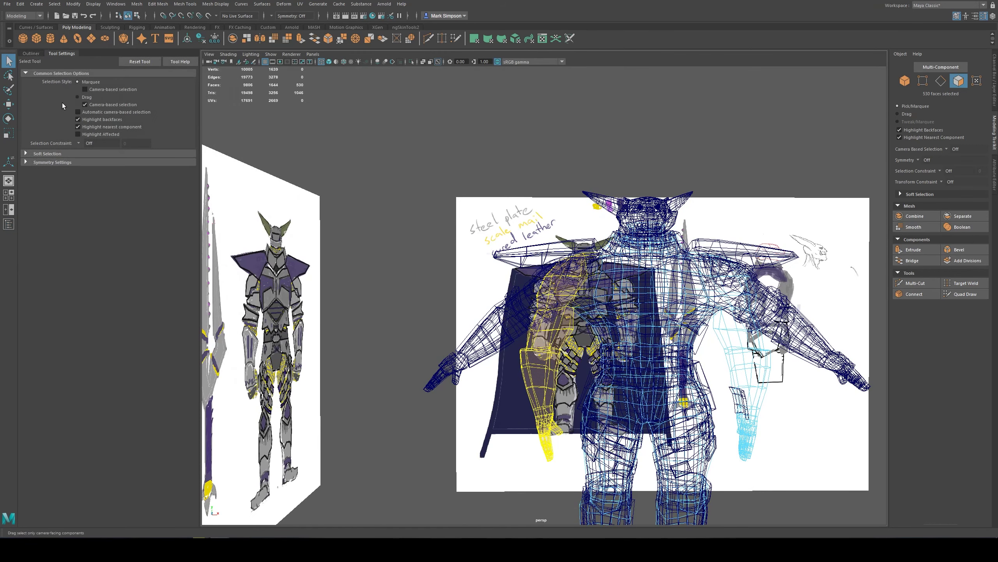
left_click(40, 158)
left_click(46, 154)
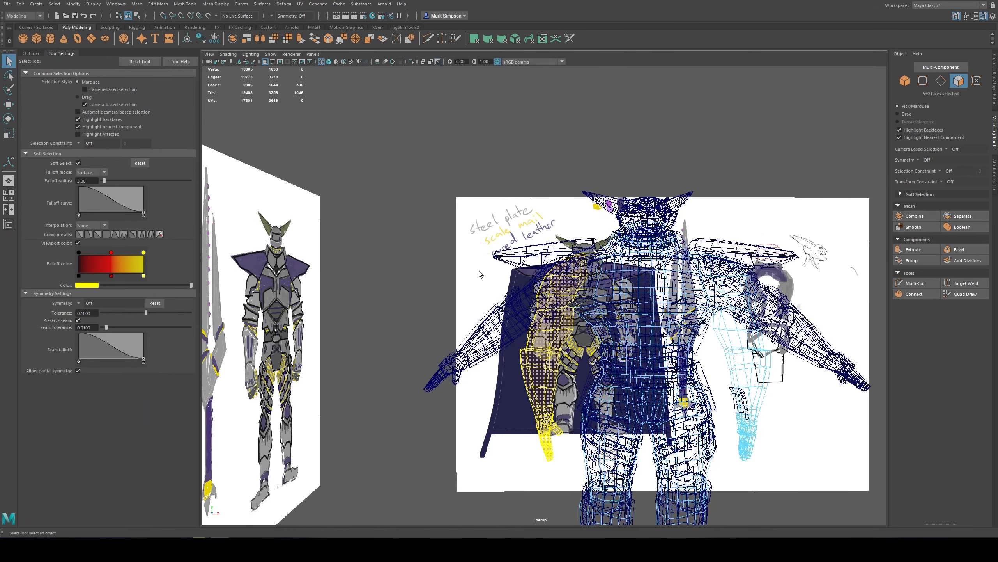
- Adjust the soft selection falloff radius around the selected arm and activate the Rotate tool
middle_click_drag(548, 300, 516, 296, "alt")
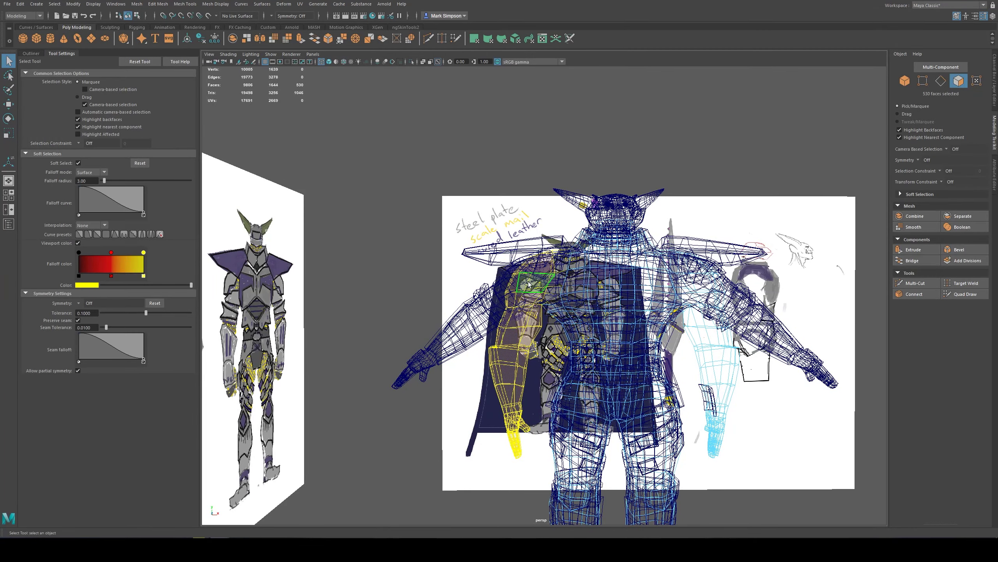
left_click_drag(531, 305, 563, 330, "alt")
left_click_drag(615, 256, 534, 301, "alt")
key("b")
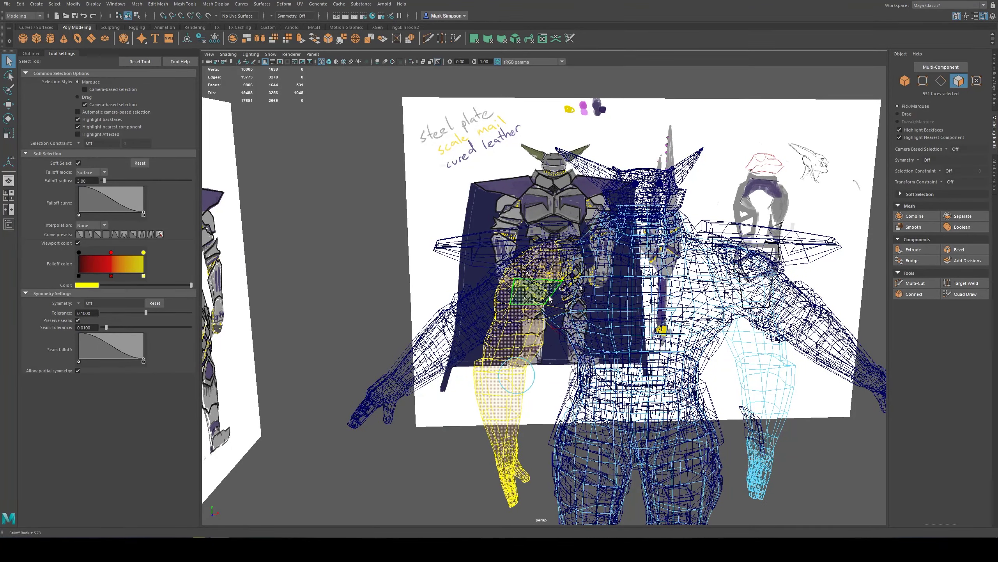
middle_click_drag(550, 299, 558, 303)
key("b")
mouse_move(554, 275)
left_mouse_down()
mouse_move(546, 272)
mouse_move(568, 274)
mouse_move(546, 283)
left_mouse_up()
key("e")
mouse_move(549, 334)
left_mouse_down("alt")
mouse_move(543, 295)
mouse_move(567, 330)
mouse_move(533, 314)
mouse_move(550, 327)
mouse_move(539, 332)
mouse_move(546, 328)
mouse_move(533, 314)
mouse_move(553, 314)
mouse_move(541, 347)
mouse_move(527, 340)
mouse_move(537, 320)
left_mouse_up("alt")
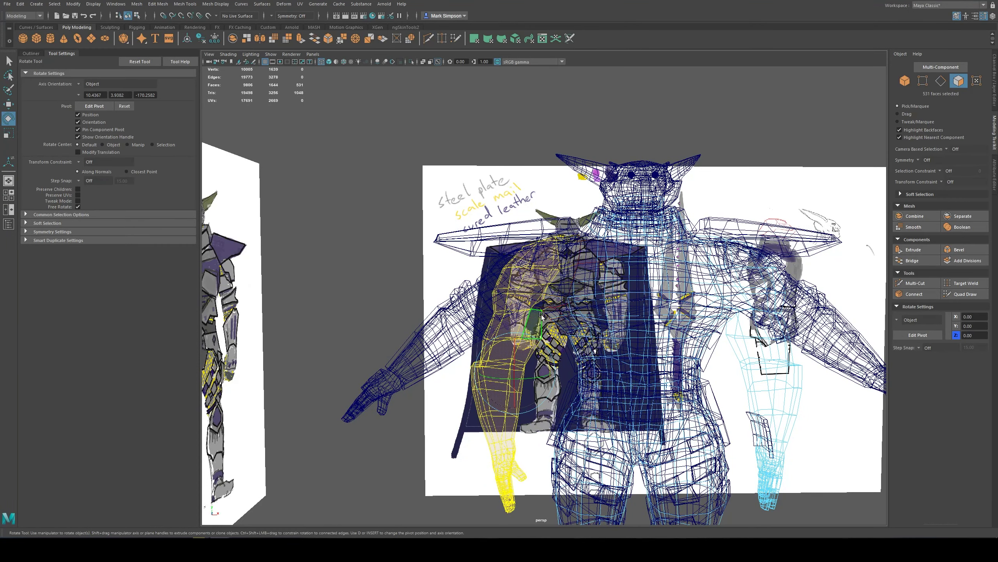
key("d")
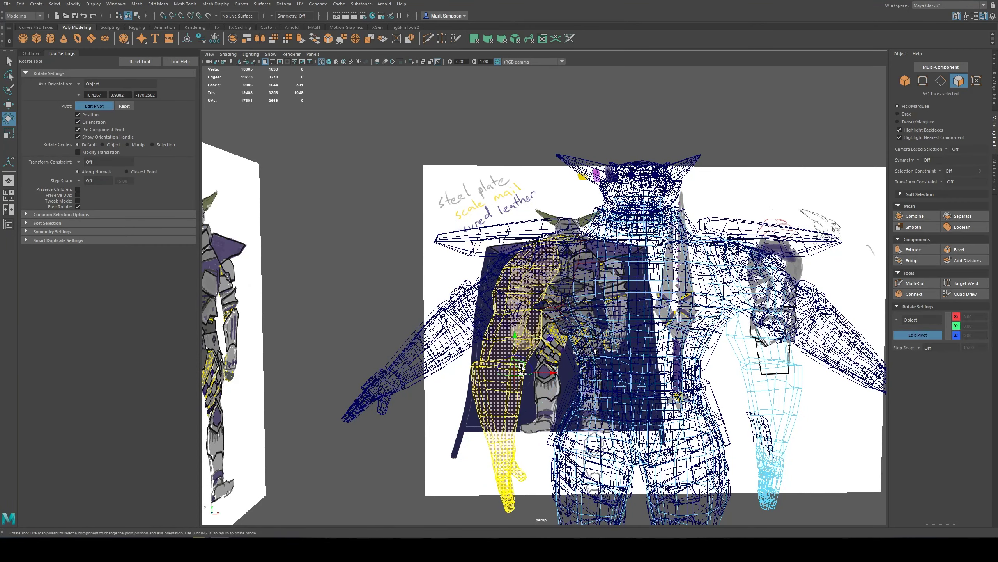
left_click_drag(515, 336, 525, 236)
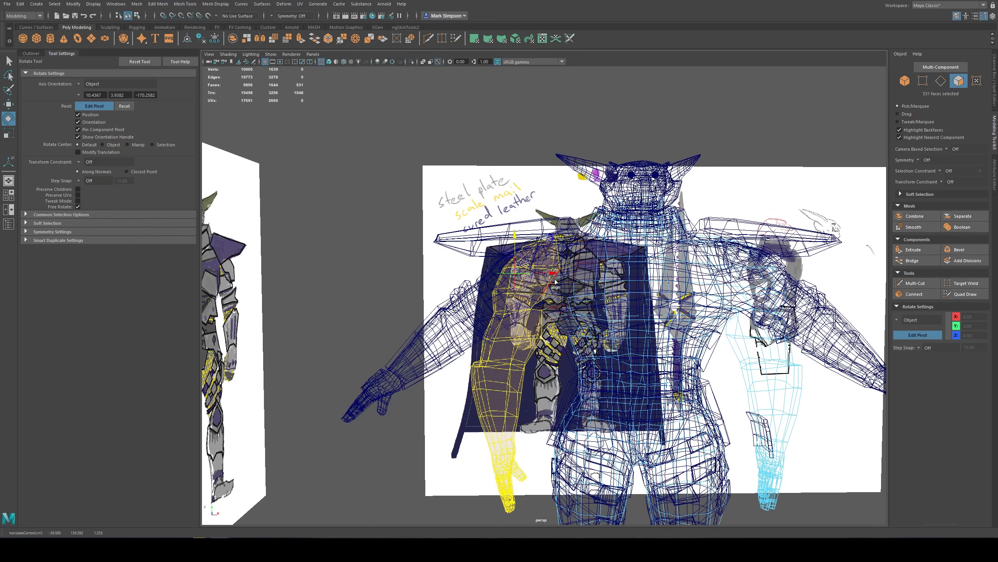
left_click_drag(555, 280, 560, 274)
key("d")
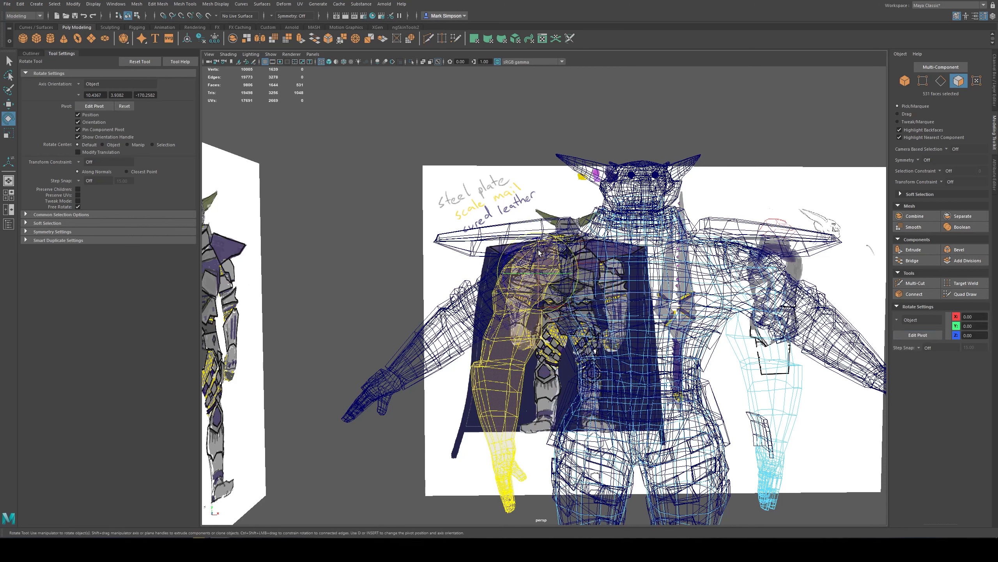
left_click(123, 107)
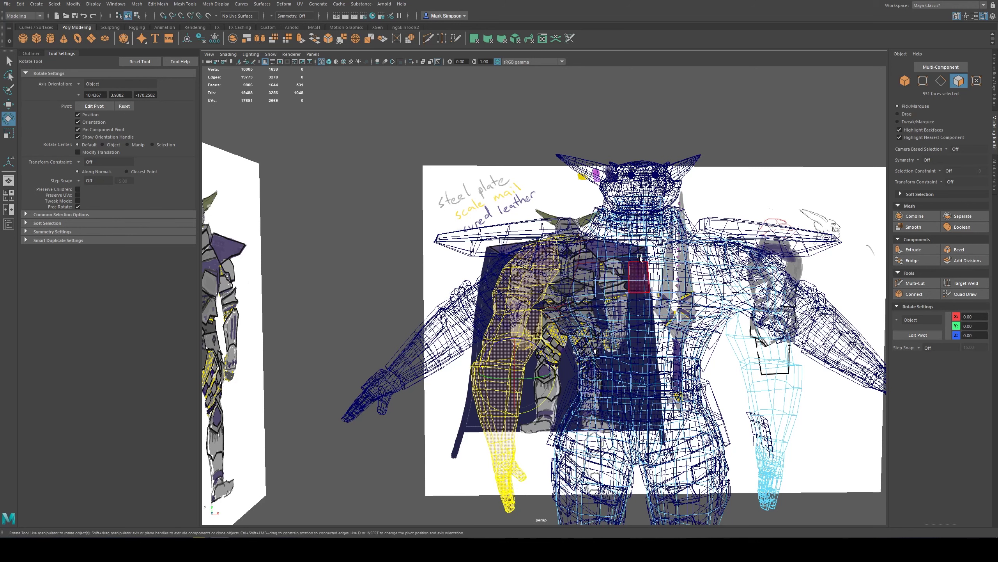
- Move the selected arm's rotation pivot up into the shoulder joint and try rotating the arm outward from the body
key("d")
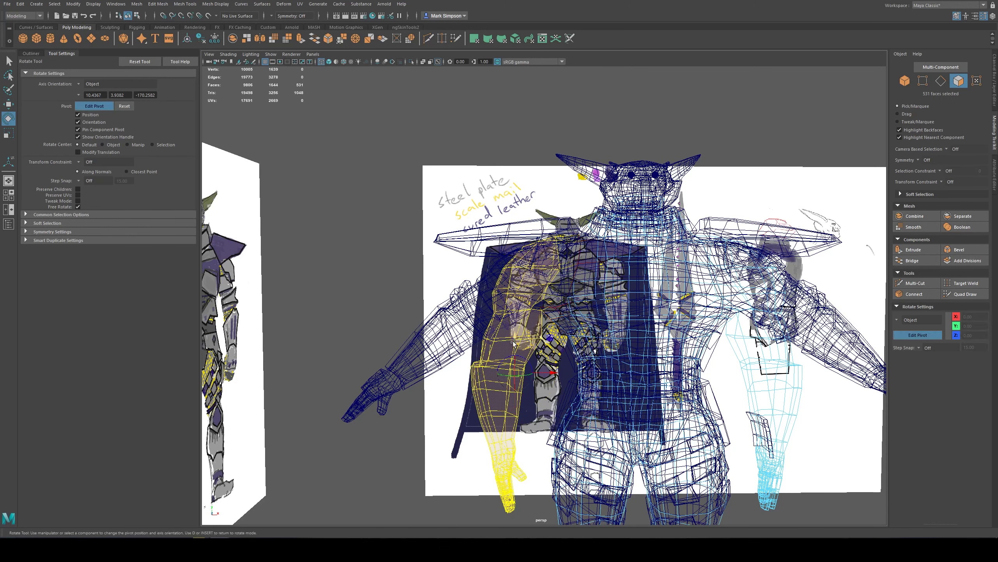
left_click_drag(513, 343, 524, 227)
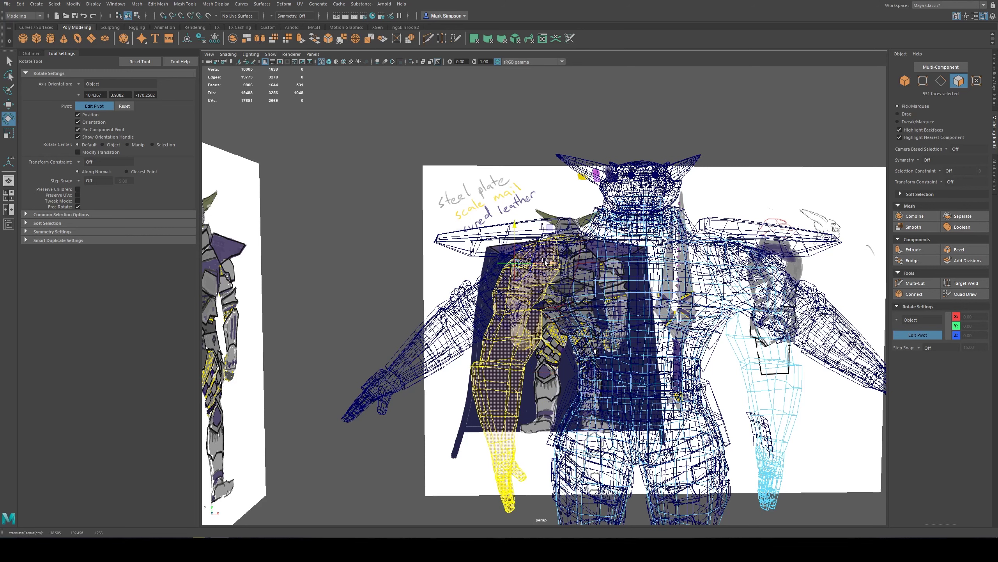
left_click_drag(545, 262, 564, 263)
key("d")
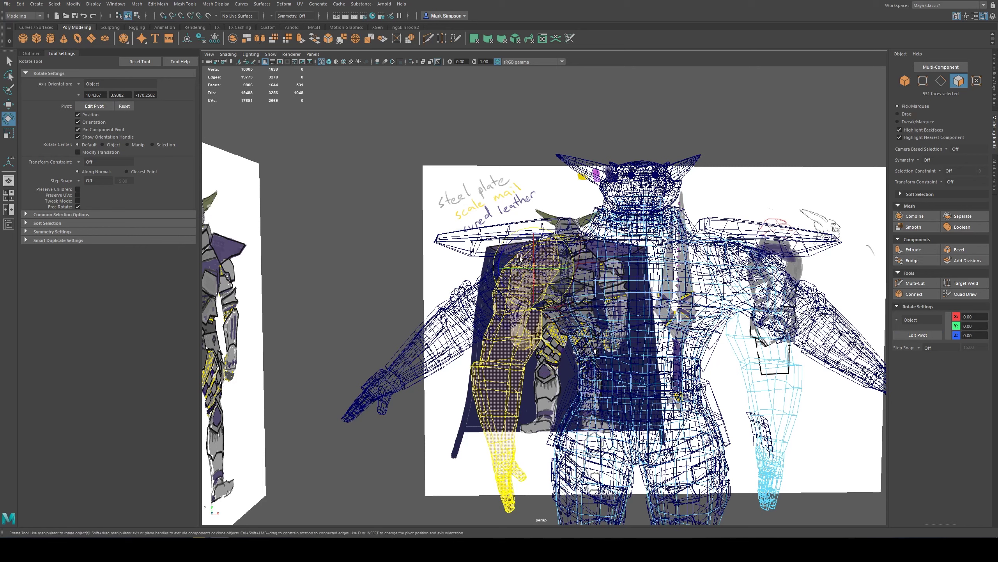
left_click_drag(520, 235, 518, 235)
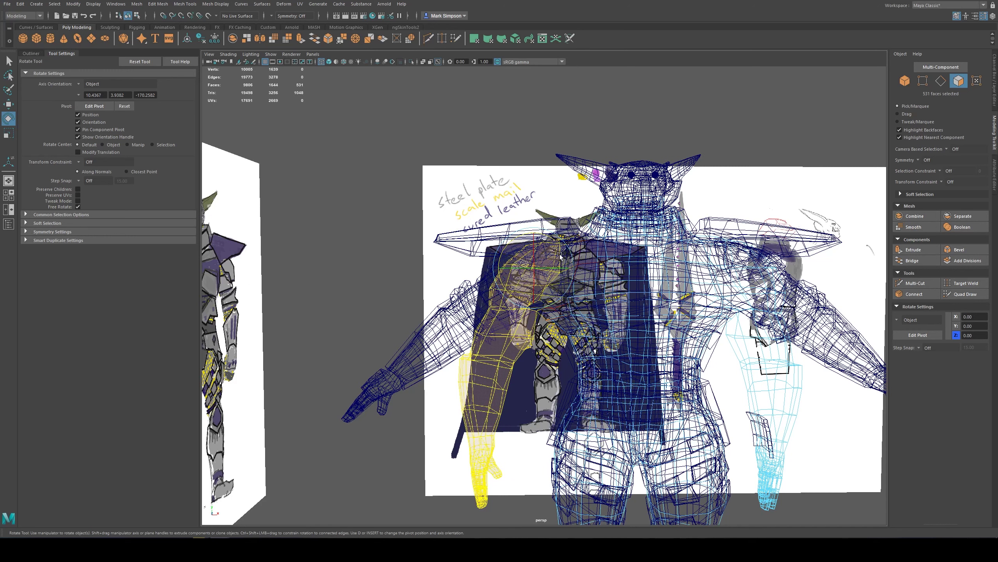
left_click_drag(560, 256, 557, 265)
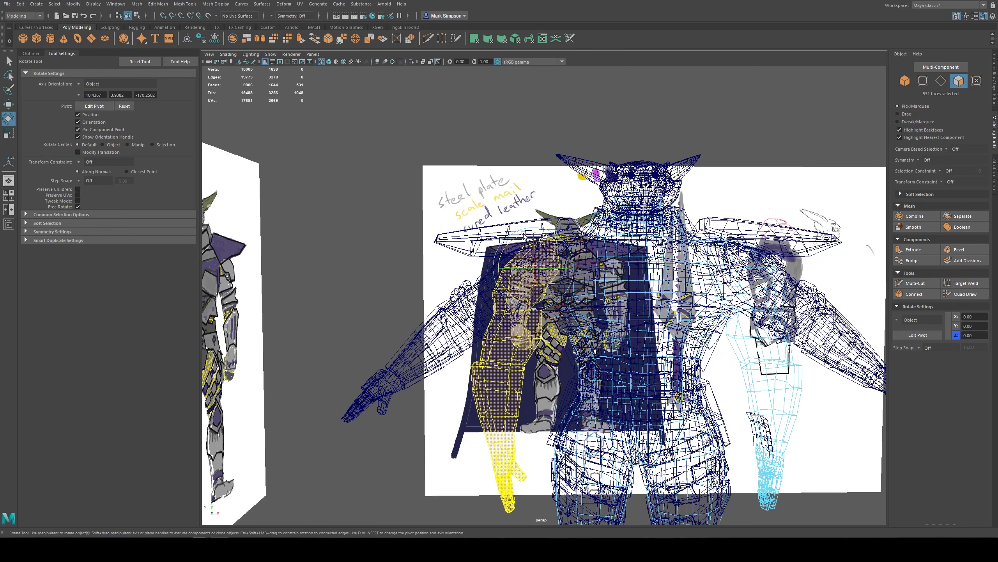
- Rotate the selected arm slightly outward from the shoulder and shrink its face selection by one ring
left_click_drag(514, 241, 516, 242)
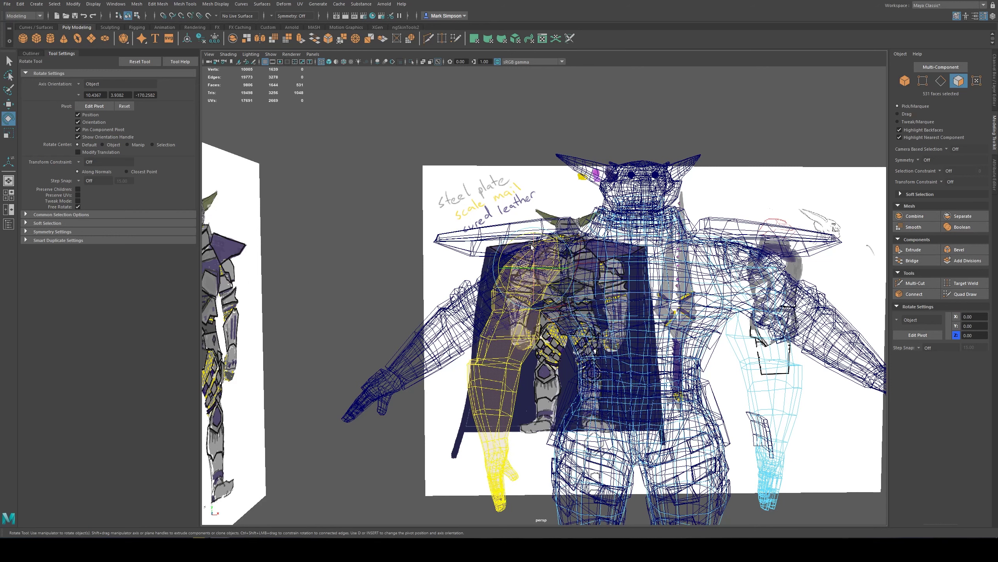
key("w")
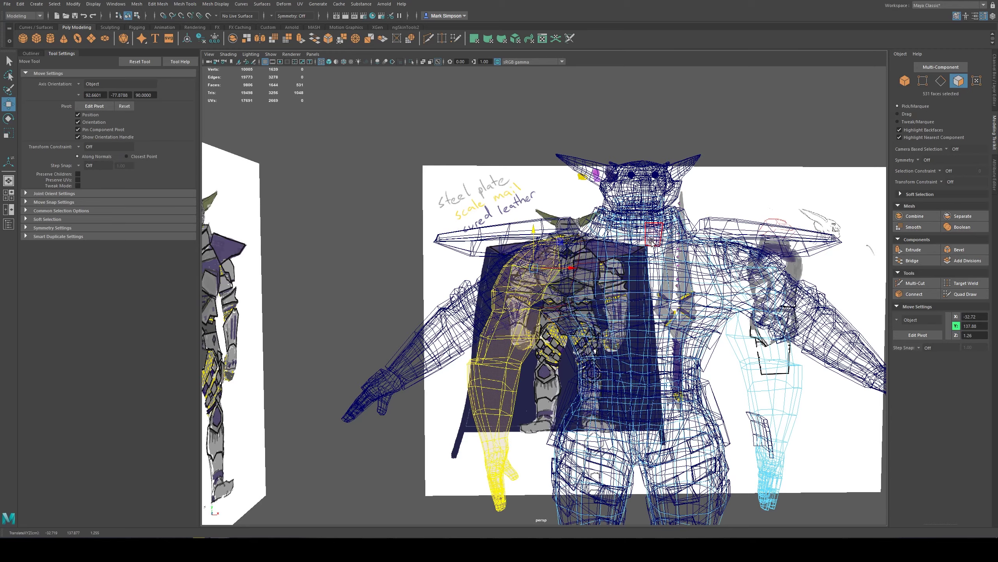
key("shift+comma")
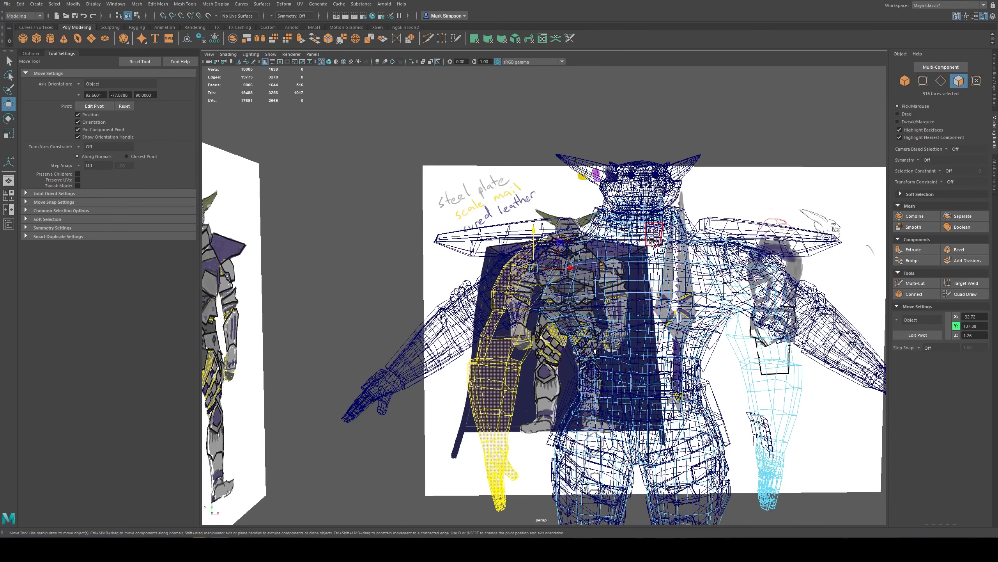
- Add the missed underarm and rear upper-arm faces to the arm selection with the Move tool active
left_click_drag(639, 276, 537, 241, "alt")
key("e")
key("w")
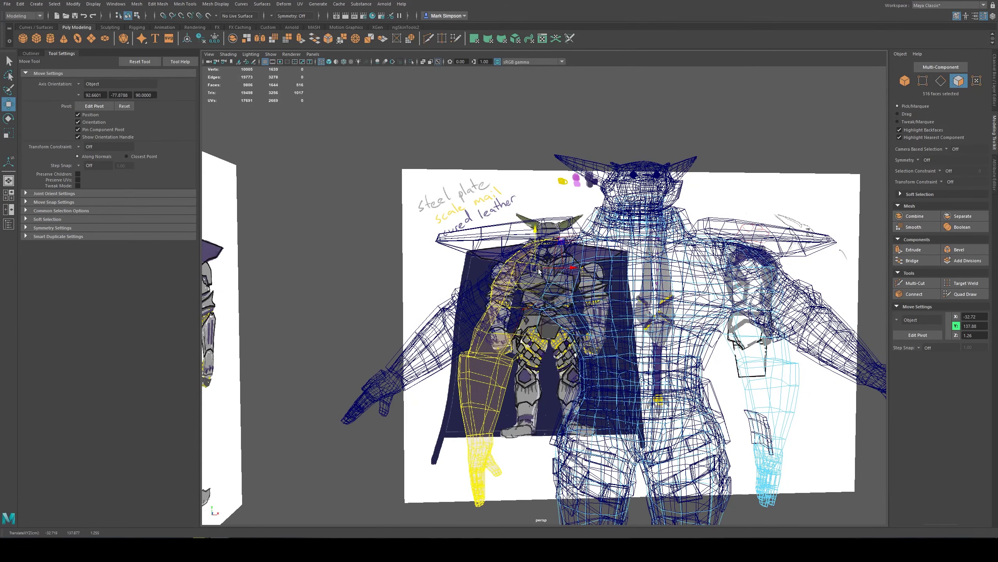
mouse_move(520, 340)
left_mouse_down("shift")
mouse_move(523, 324)
mouse_move(546, 324)
mouse_move(527, 314)
mouse_move(547, 296)
left_mouse_up("shift")
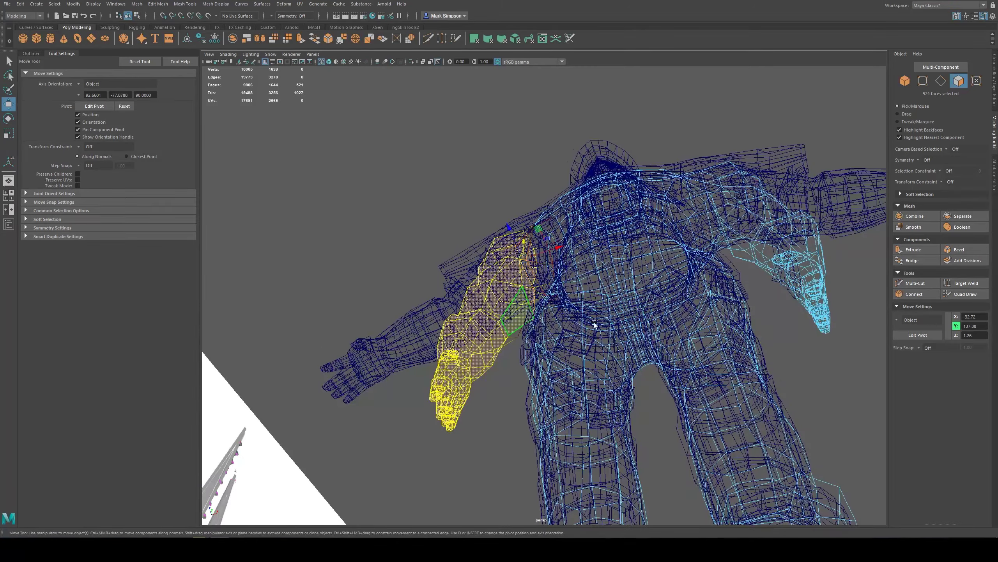
left_click_drag(595, 326, 458, 344, "alt")
left_click(563, 328, "shift")
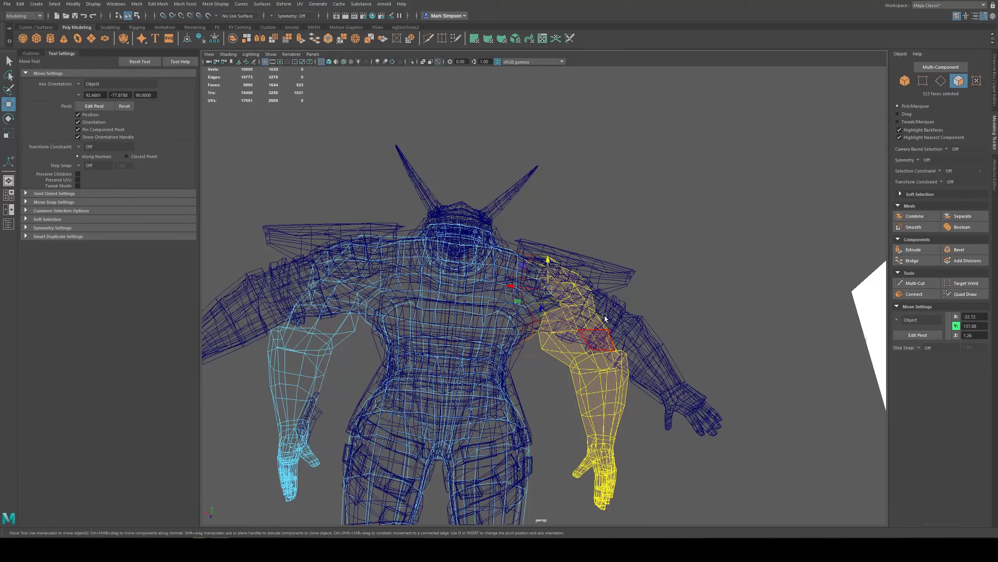
left_click_drag(563, 327, 653, 323, "alt")
left_click(576, 297, "shift")
left_click(562, 294, "shift")
left_click_drag(562, 294, 401, 317, "alt")
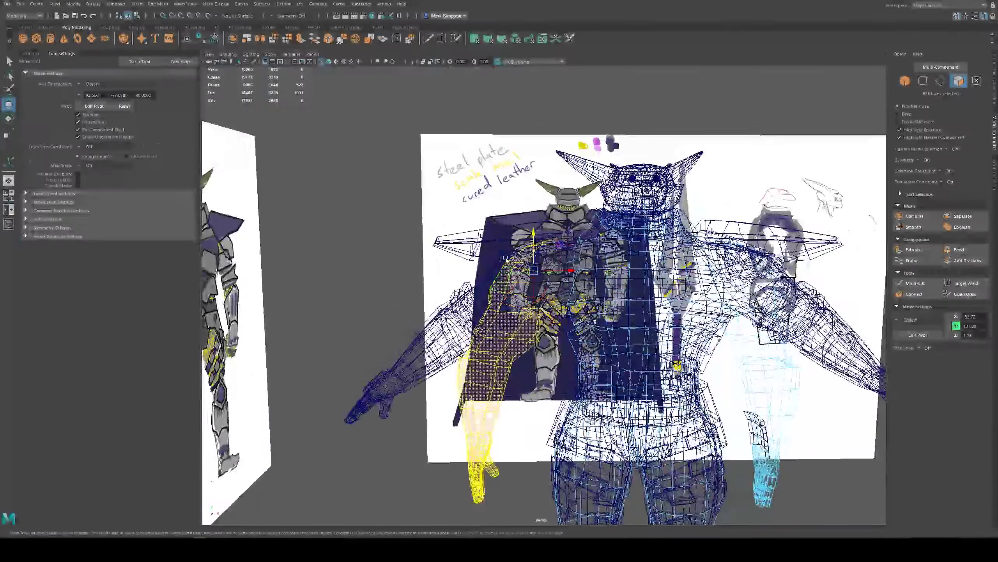
- Rotate the selected arm from the shoulder toward the raised armor arm
key("e")
left_click_drag(552, 240, 582, 287)
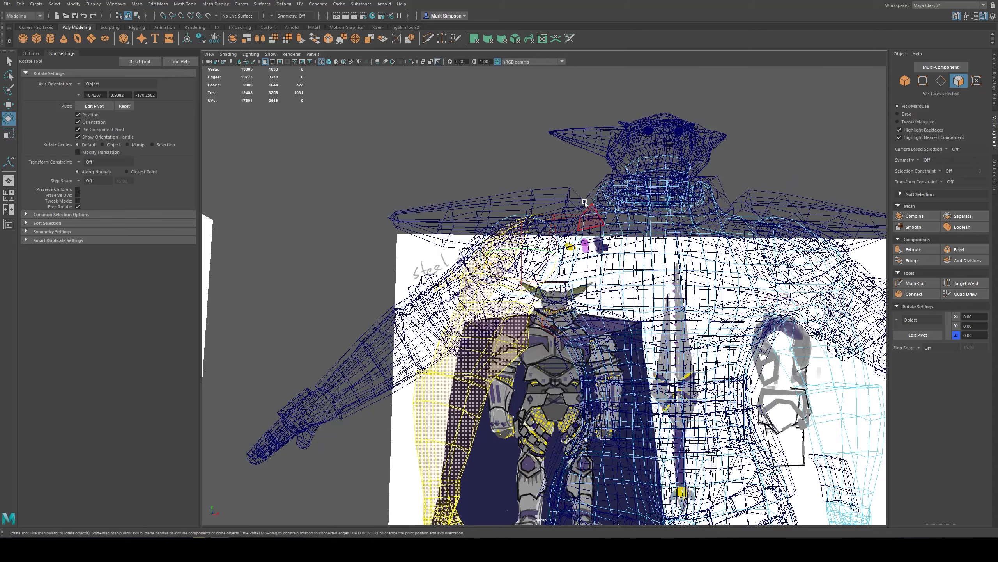
left_click_drag(604, 319, 557, 253, "alt")
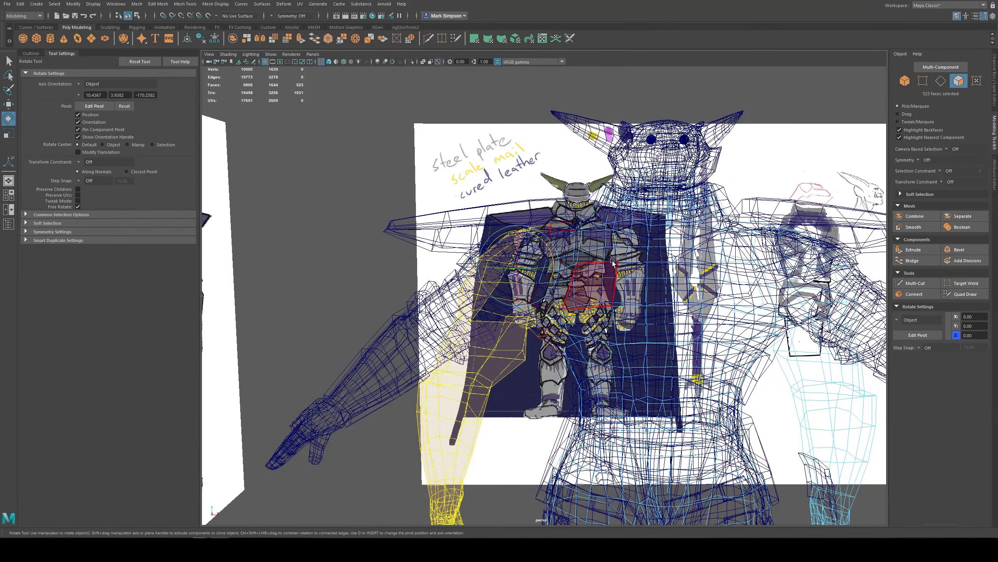
middle_click_drag(604, 312, 630, 305, "alt")
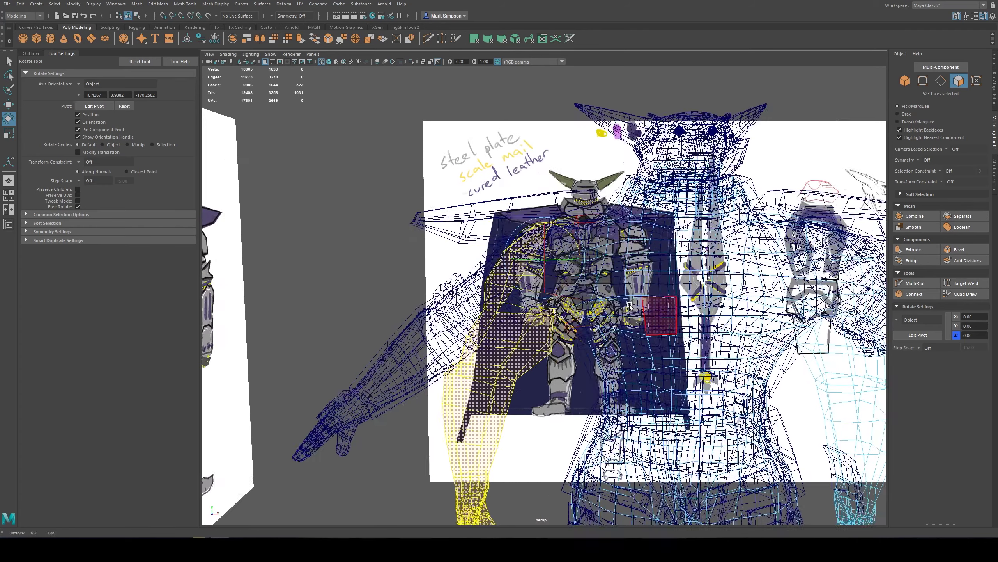
left_click_drag(630, 307, 589, 306, "alt")
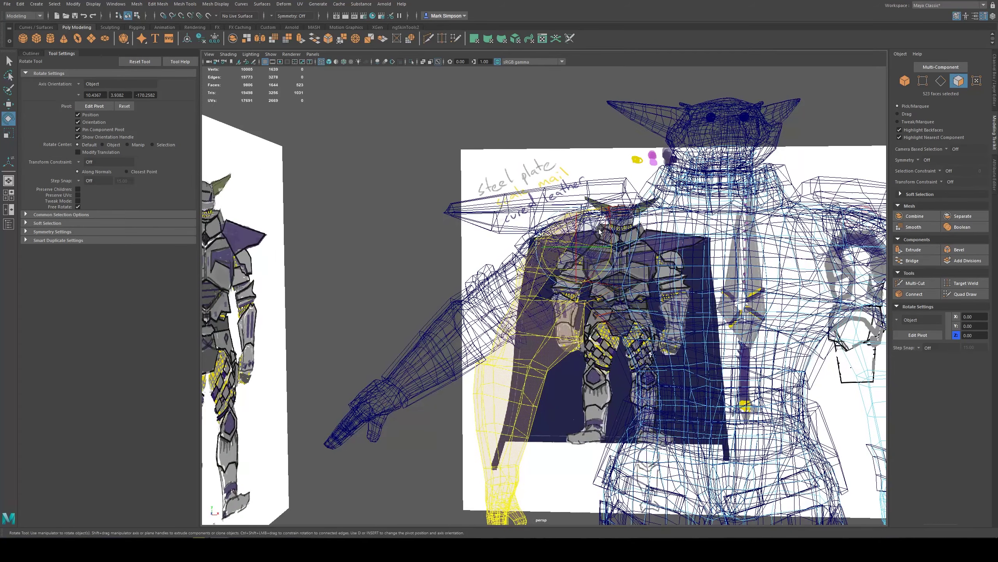
- Try a further arm rotation, undo it, and deselect one face at the upper arm
left_click_drag(608, 262, 650, 317)
key("ctrl+z")
left_click(569, 305, "ctrl")
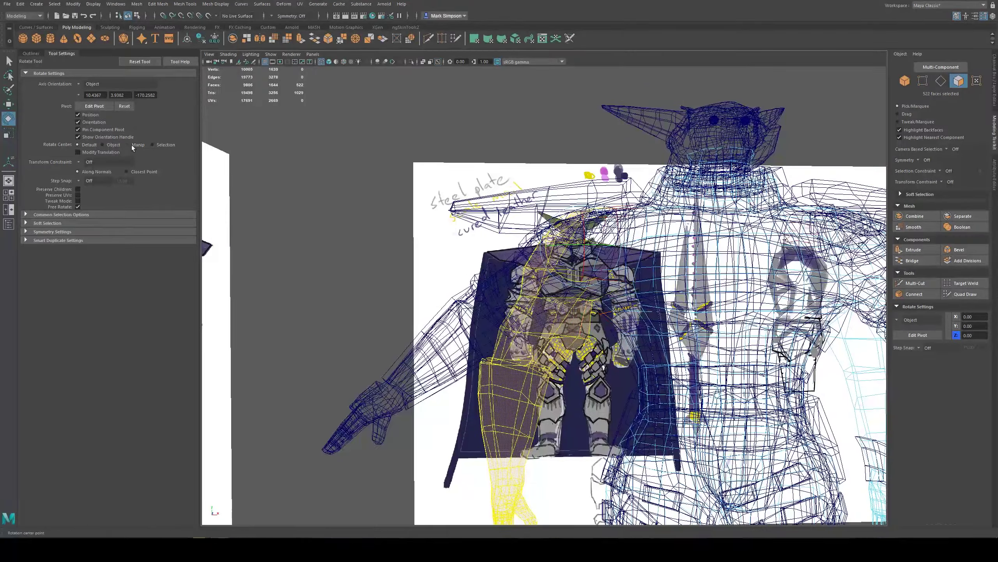
- Set the soft selection falloff mode to Volume and reduce its falloff radius to about 2.22
left_click(8, 61)
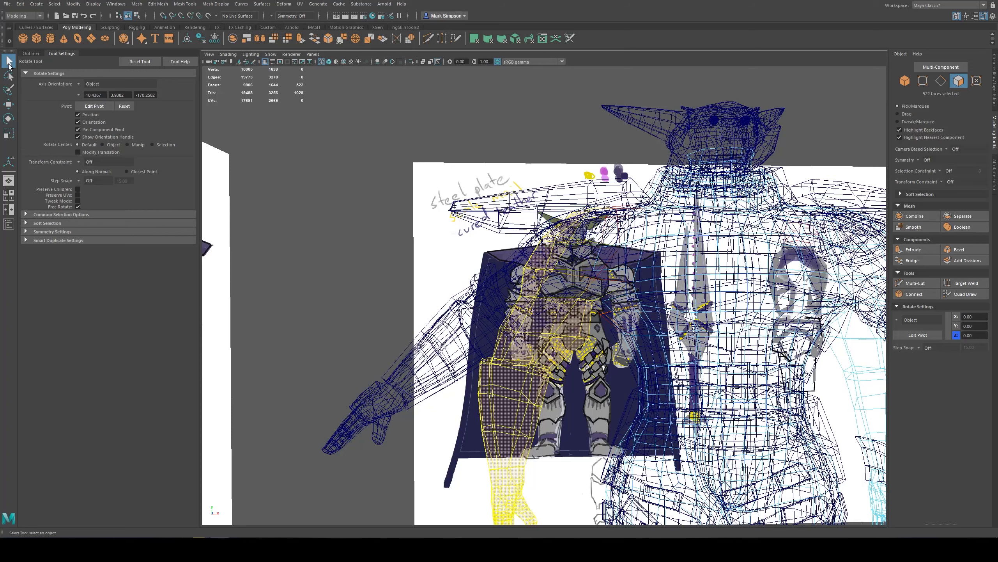
left_click(91, 172)
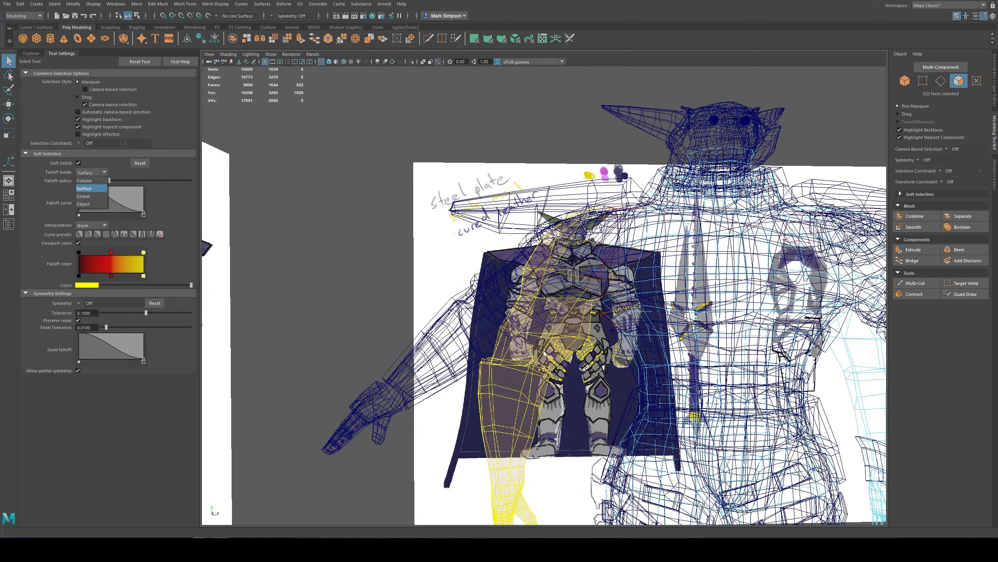
left_click(89, 188)
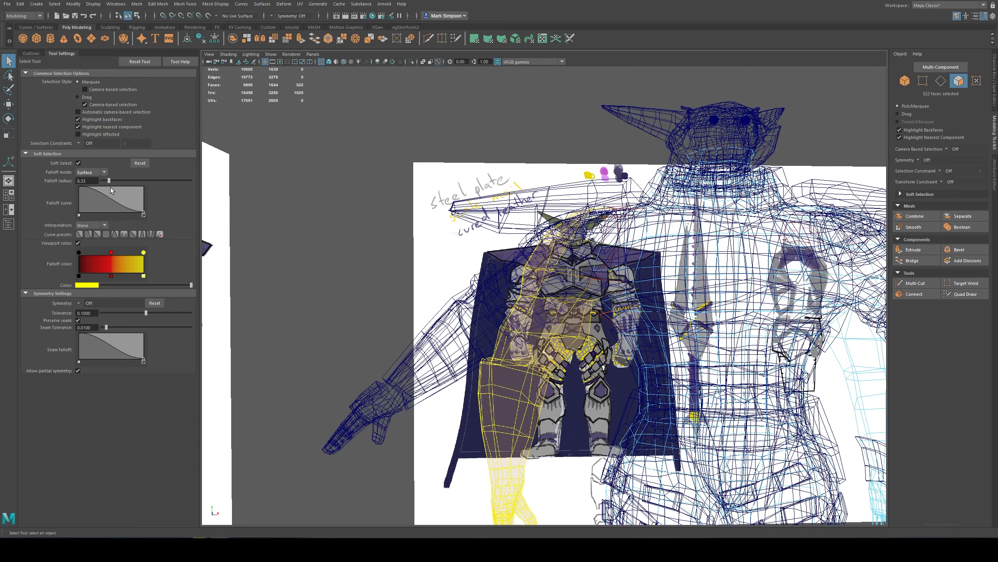
left_click(93, 173)
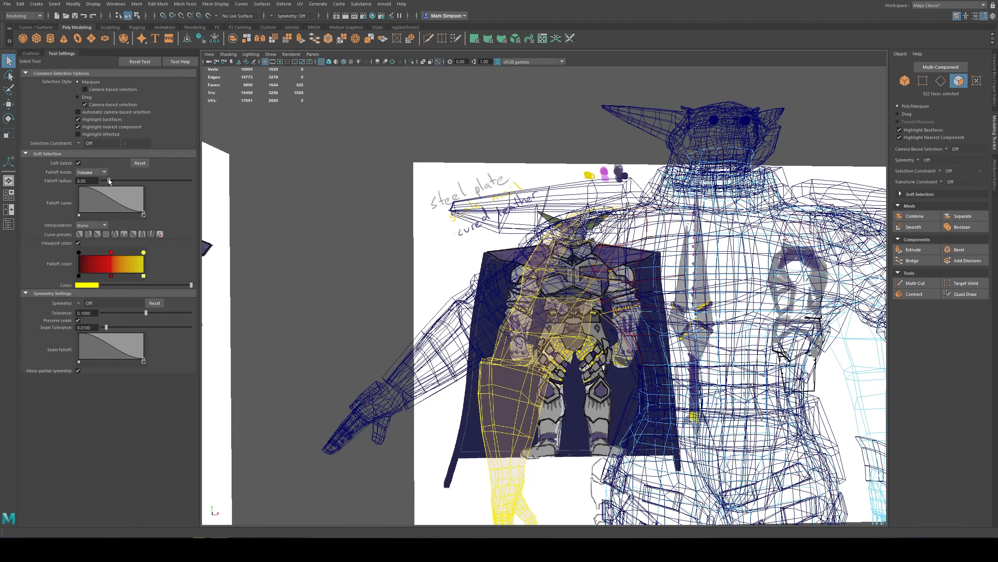
left_click_drag(104, 181, 103, 181)
left_click_drag(633, 345, 618, 361, "alt")
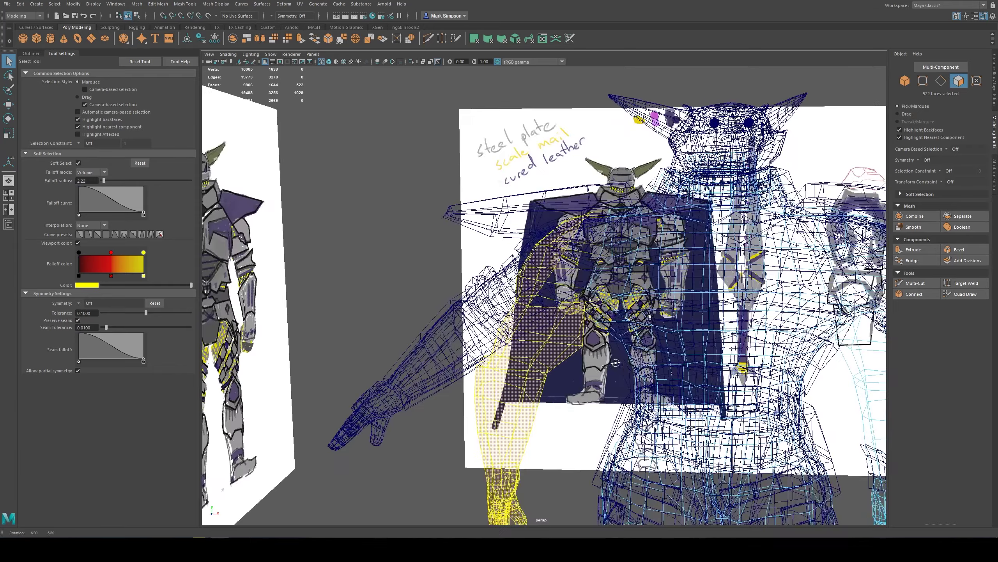
- Deselect the faces closest to the armpit and rotate the arm outward from the shoulder
key("e")
left_click_drag(580, 225, 597, 285, "alt")
left_click_drag(597, 285, 702, 292, "alt")
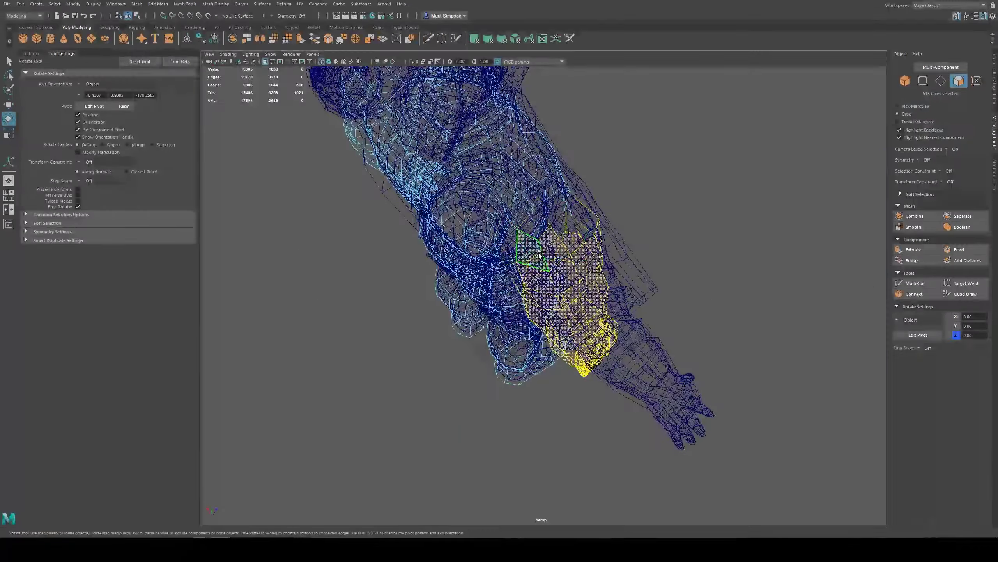
left_click(553, 252, "ctrl")
mouse_move(554, 251)
left_mouse_down("alt")
mouse_move(297, 94)
mouse_move(529, 199)
left_mouse_up("alt")
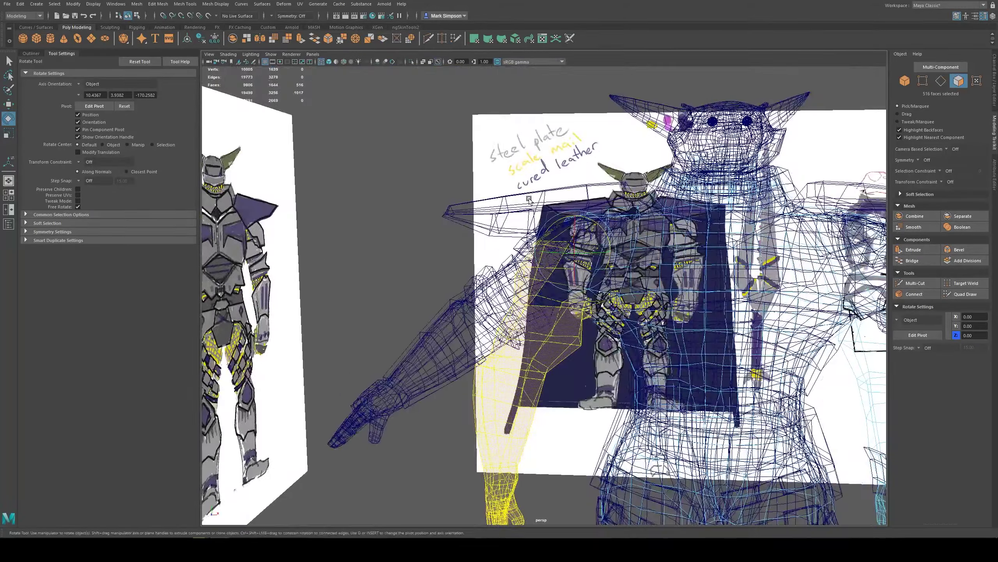
left_click_drag(583, 222, 589, 256)
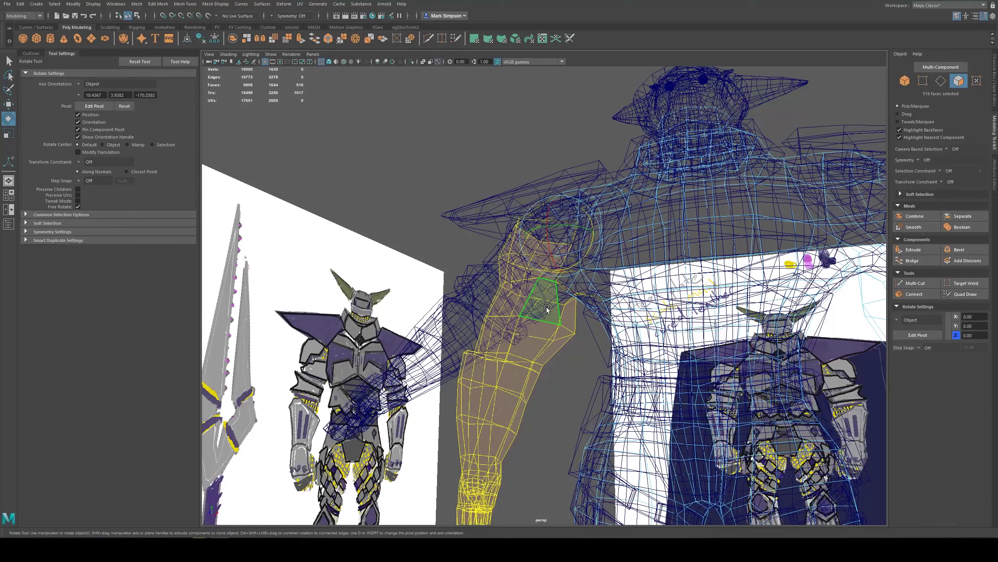
- Remove two more underarm faces from the selection and rotate the arm a little further outward
left_click_drag(660, 309, 482, 324, "alt")
left_click(560, 317, "ctrl")
left_click_drag(560, 318, 337, 304, "alt")
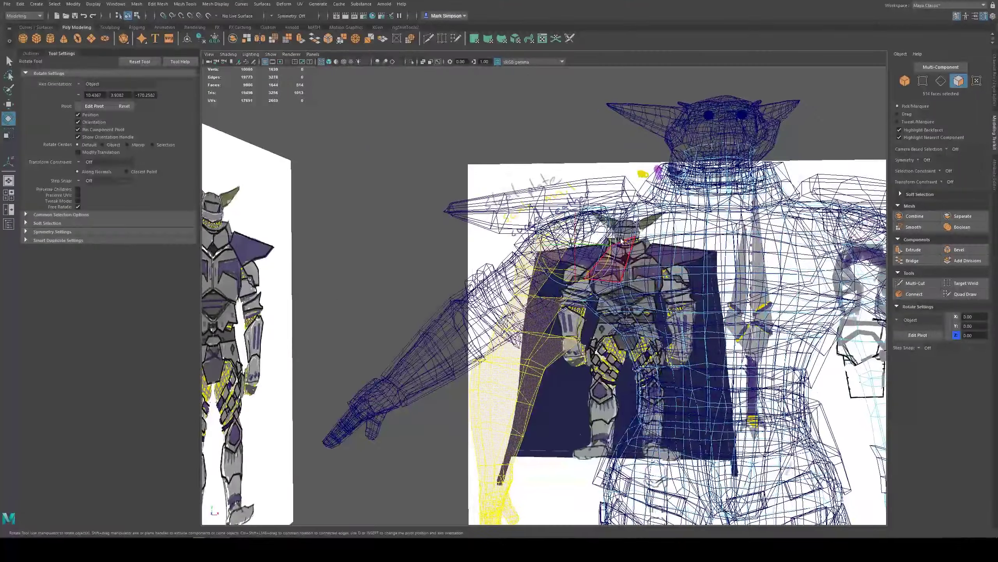
left_click_drag(610, 235, 610, 241)
- Check the arm against the armor in shaded display, return to wireframe, and adjust the arm's rotation
scroll(650, 294, "down", 2)
key("5")
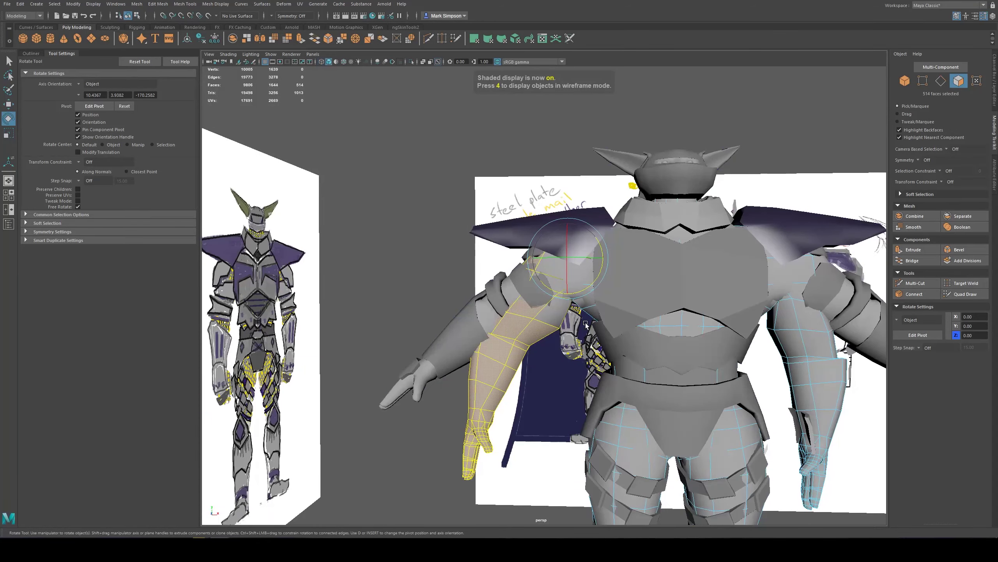
mouse_move(585, 324)
left_mouse_down("alt")
mouse_move(581, 334)
mouse_move(599, 274)
left_mouse_up("alt")
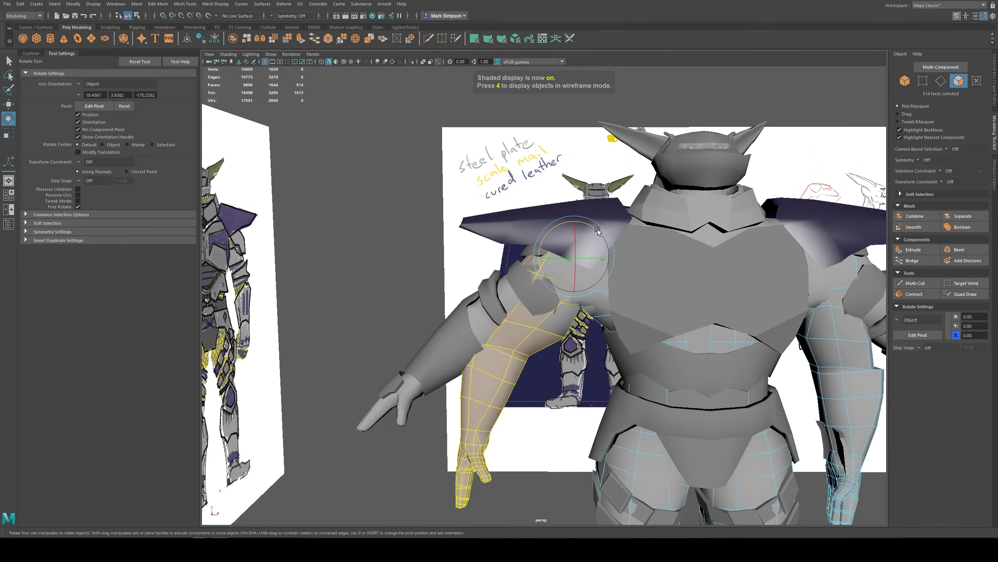
key("4")
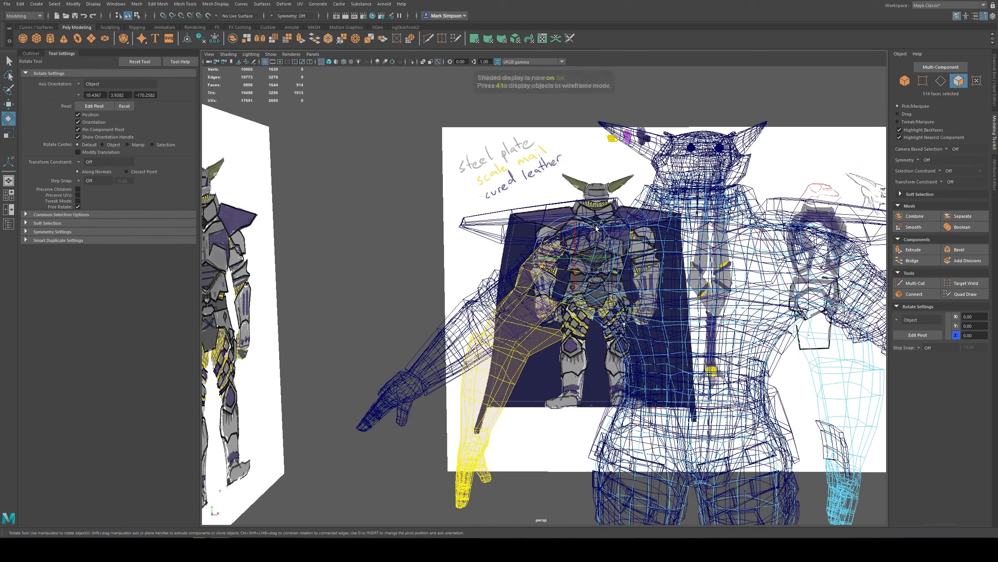
left_click_drag(586, 222, 592, 208)
- Shrink the arm's face selection and add back upper-arm faces to even out its boundary
key("shift+comma")
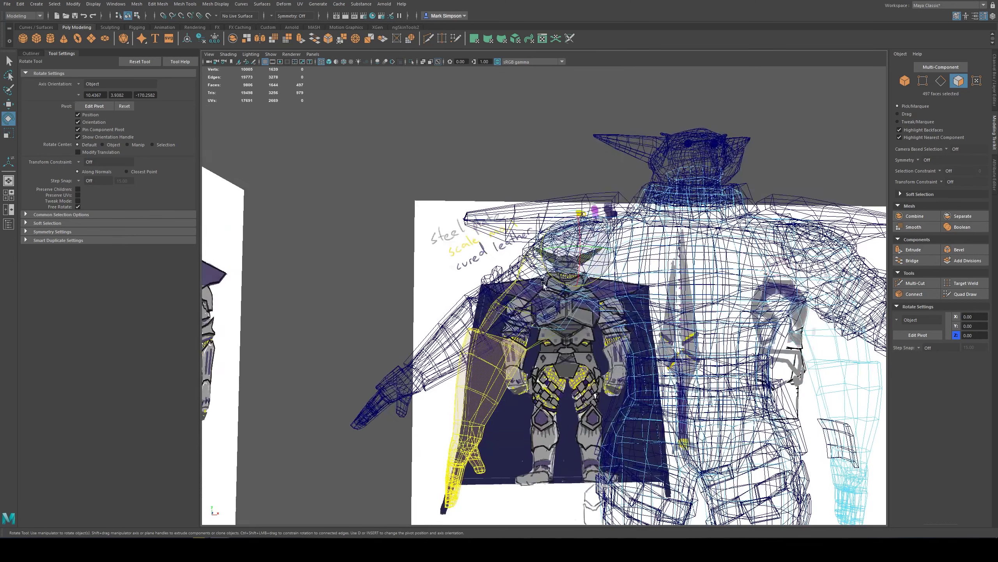
key("Tab")
left_click(515, 327, "shift")
left_click_drag(515, 326, 521, 343, "alt")
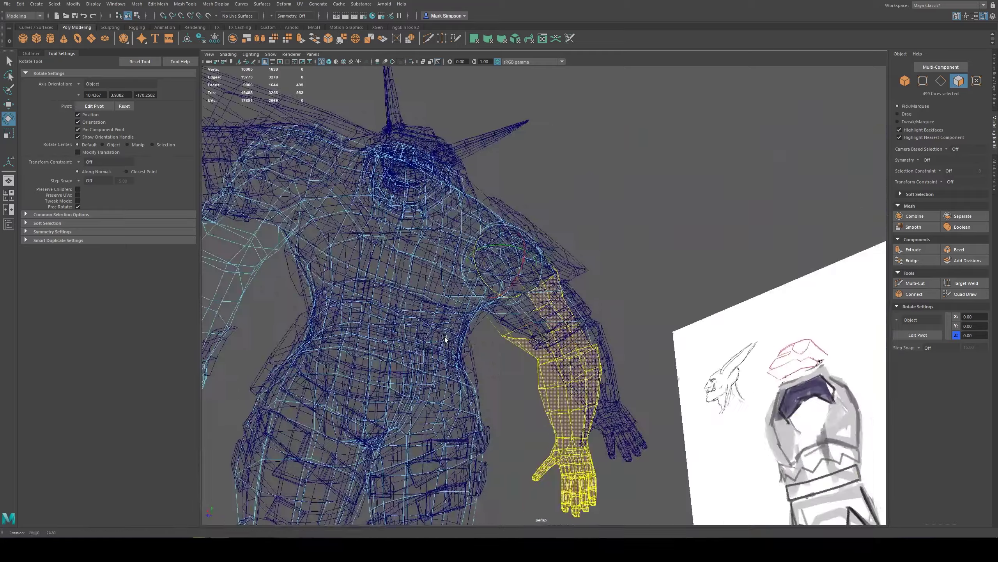
left_click_drag(596, 335, 597, 335, "shift")
mouse_move(596, 336)
left_mouse_down("alt")
mouse_move(558, 295)
mouse_move(574, 319)
mouse_move(629, 298)
left_mouse_up("alt")
left_click(563, 320, "shift")
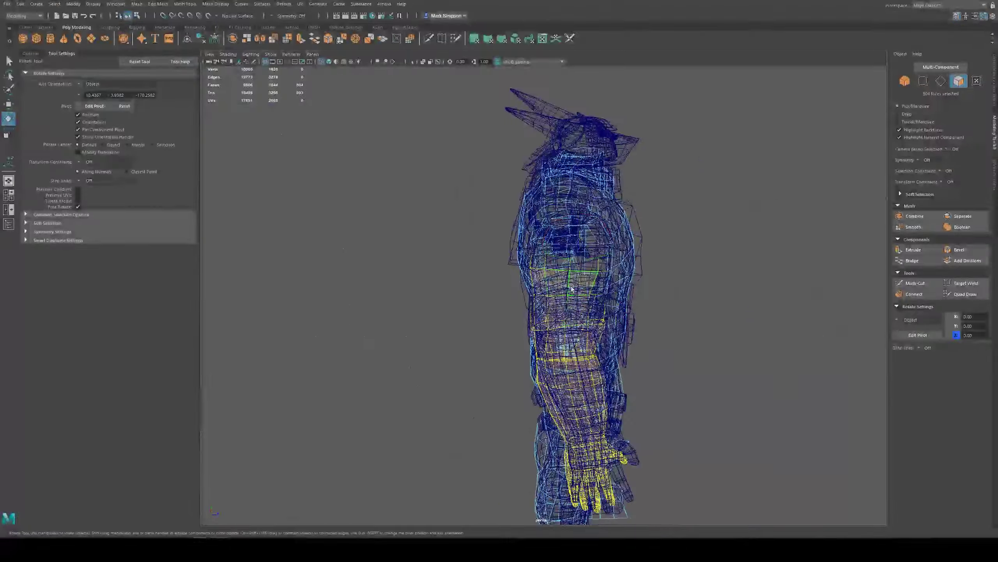
- Deselect the extra outer upper-arm faces and rotate the arm further outward
left_click_drag(560, 282, 596, 289, "ctrl")
left_click_drag(637, 291, 548, 277, "alt")
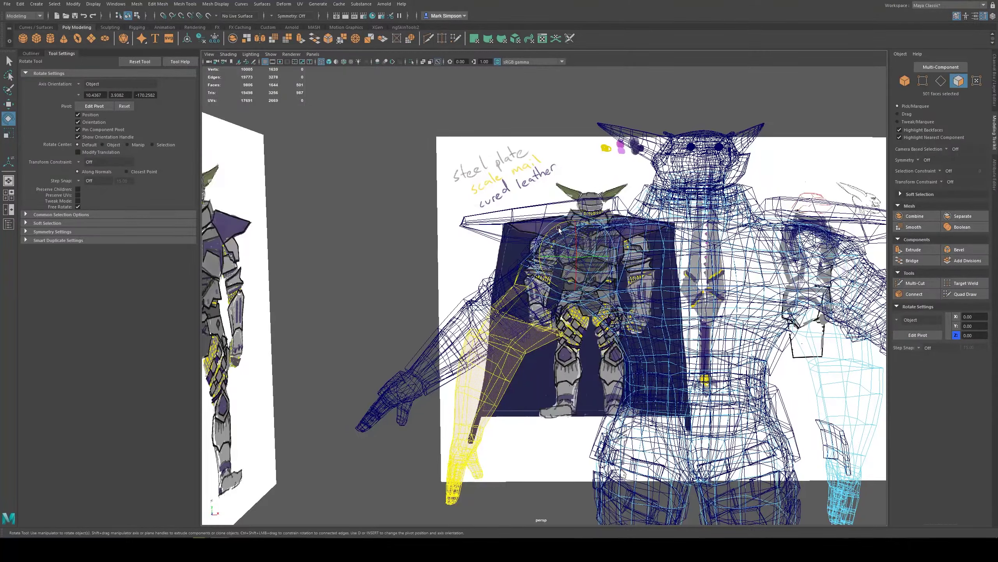
mouse_move(562, 234)
left_mouse_down()
mouse_move(561, 224)
mouse_move(514, 269)
mouse_move(525, 305)
mouse_move(560, 319)
mouse_move(546, 307)
mouse_move(560, 291)
mouse_move(565, 252)
mouse_move(547, 231)
mouse_move(585, 273)
mouse_move(556, 271)
mouse_move(541, 286)
mouse_move(541, 277)
mouse_move(597, 294)
left_mouse_up()
- Add missed upper-arm faces and trim the extra ones around the selection's shoulder-side boundary
left_click(549, 311, "shift")
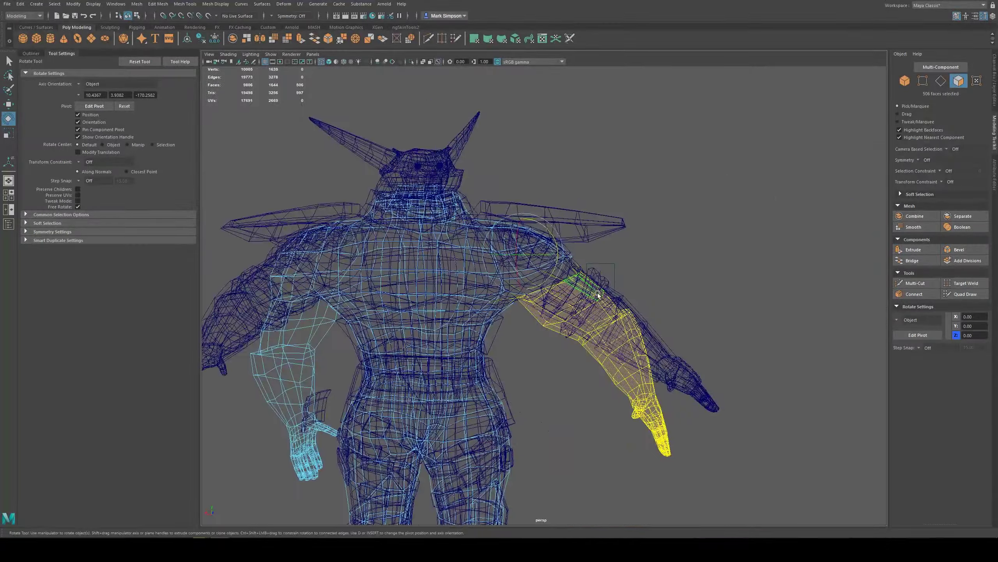
key("Tab")
left_click_drag(523, 310, 579, 292, "ctrl")
left_click_drag(659, 274, 420, 313, "alt")
left_click(567, 296, "ctrl")
left_click_drag(633, 289, 574, 295, "alt")
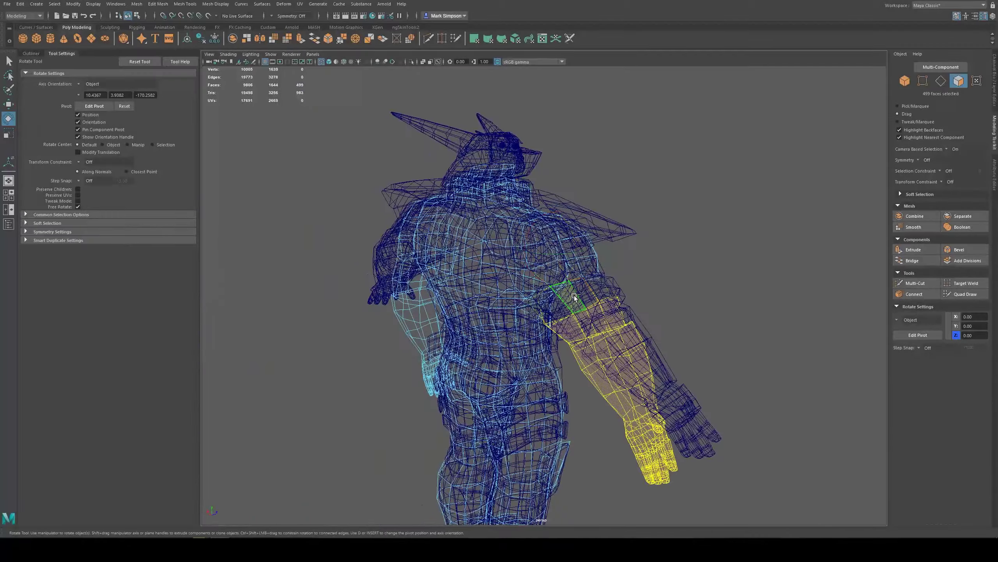
- Deselect the remaining stray underarm faces and rotate the arm outward toward the raised armor arm
left_click(573, 295, "ctrl")
left_click_drag(660, 316, 621, 317, "alt")
left_click(551, 337, "ctrl")
left_click_drag(511, 276, 599, 242, "alt")
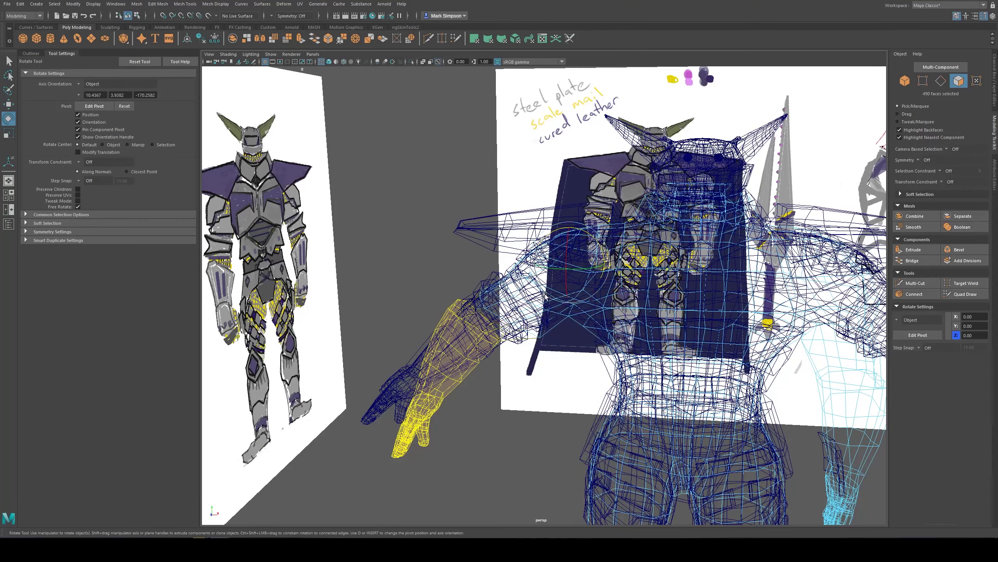
- Reduce the arm's face selection to the forearm and hand below the elbow
middle_click_drag(545, 295, 650, 297, "alt")
left_click_drag(651, 296, 644, 285, "alt")
left_click_drag(594, 325, 563, 335, "alt")
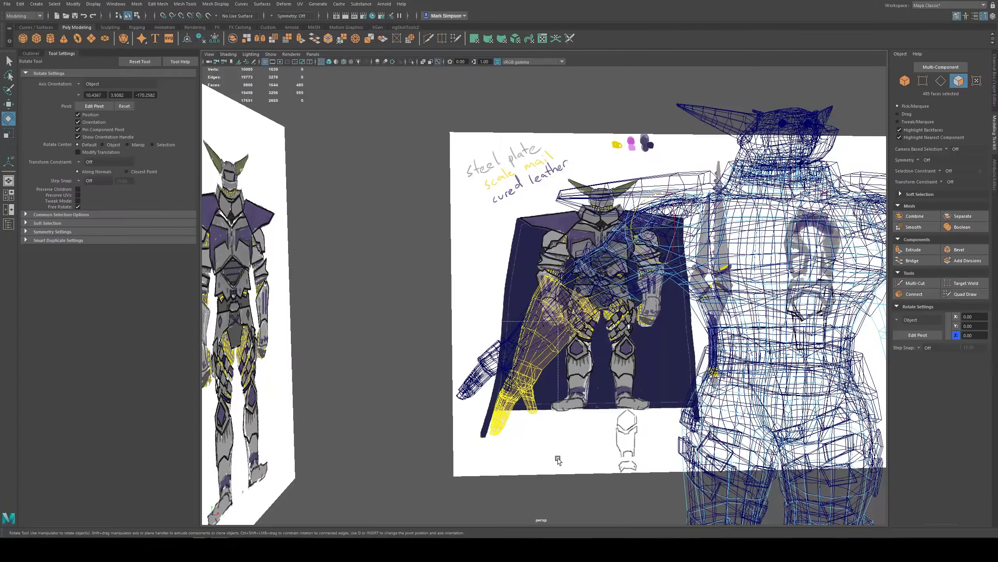
left_click_drag(558, 458, 558, 460)
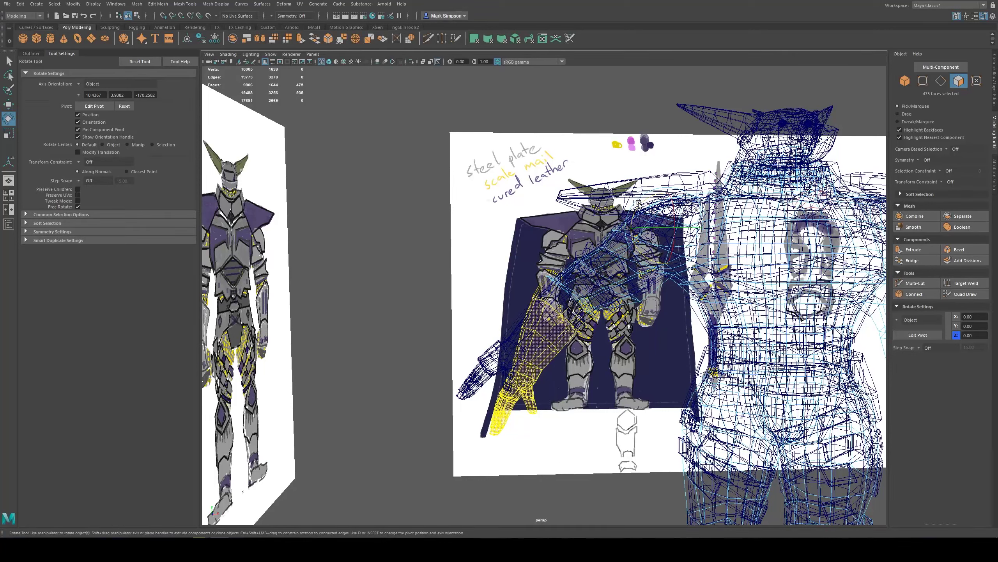
- Move the forearm selection's rotation pivot from the shoulder down to the elbow
key("d")
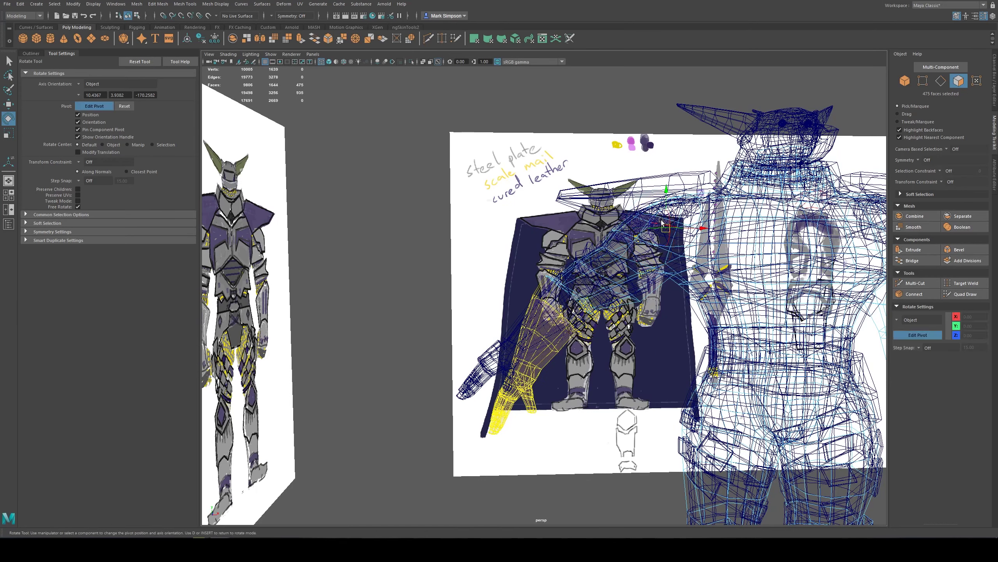
left_click_drag(692, 227, 596, 256)
left_click_drag(576, 198, 562, 245)
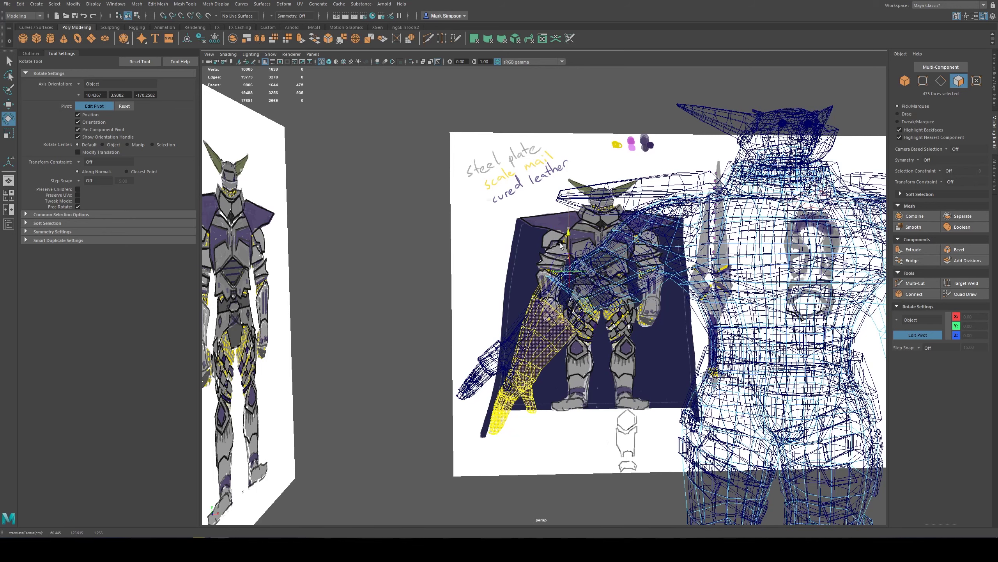
- Rotate the troll's forearm at the elbow to line up with the raised arm, then return the mesh to object mode
key("d")
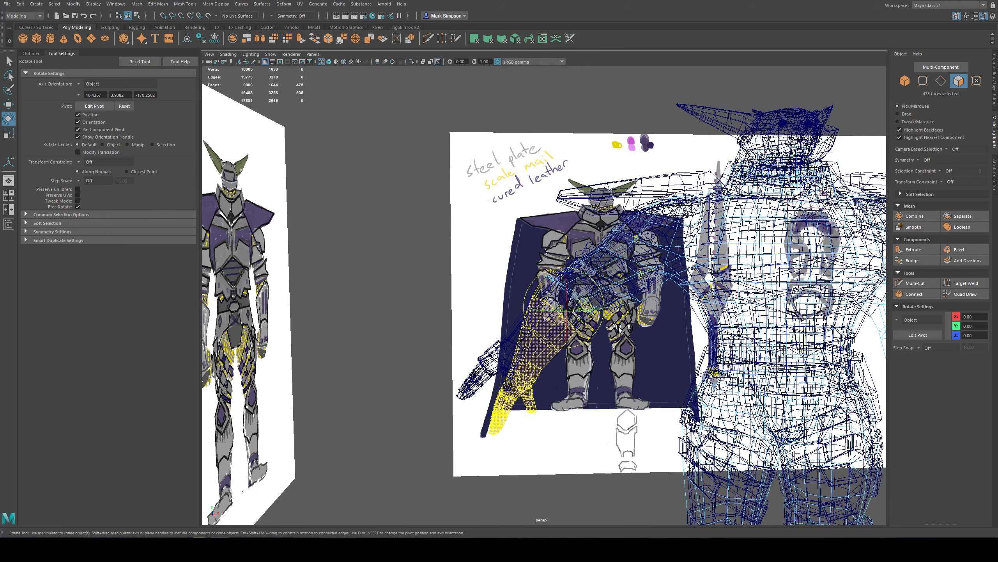
left_click_drag(603, 308, 561, 336, "alt")
key("shift+comma")
scroll(540, 395, "up", 4)
scroll(540, 396, "up", 3)
left_click_drag(540, 396, 542, 270, "alt")
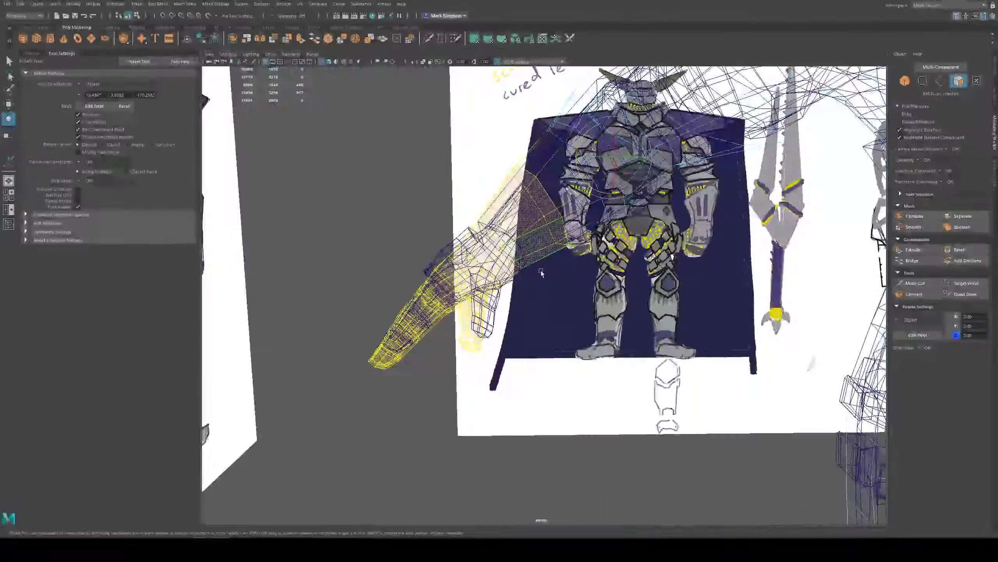
right_click_drag(584, 219, 621, 196)
left_click_drag(622, 218, 485, 280, "alt")
right_click_drag(484, 277, 477, 259)
left_click_drag(487, 304, 492, 333, "alt")
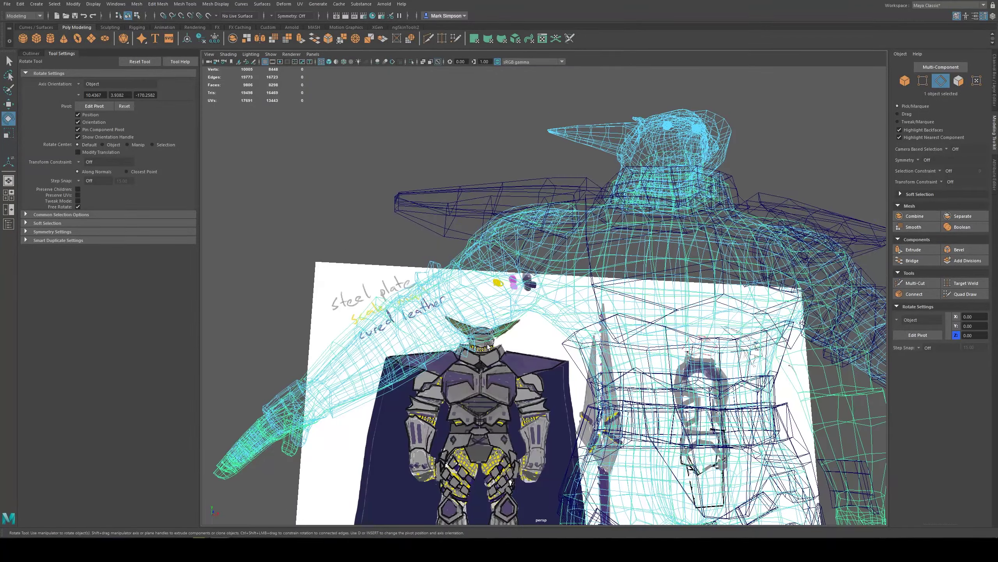
right_click_drag(485, 341, 507, 332)
- Select the dense horned troll mesh, assign it to a new display layer, and hide that layer
left_click(439, 205)
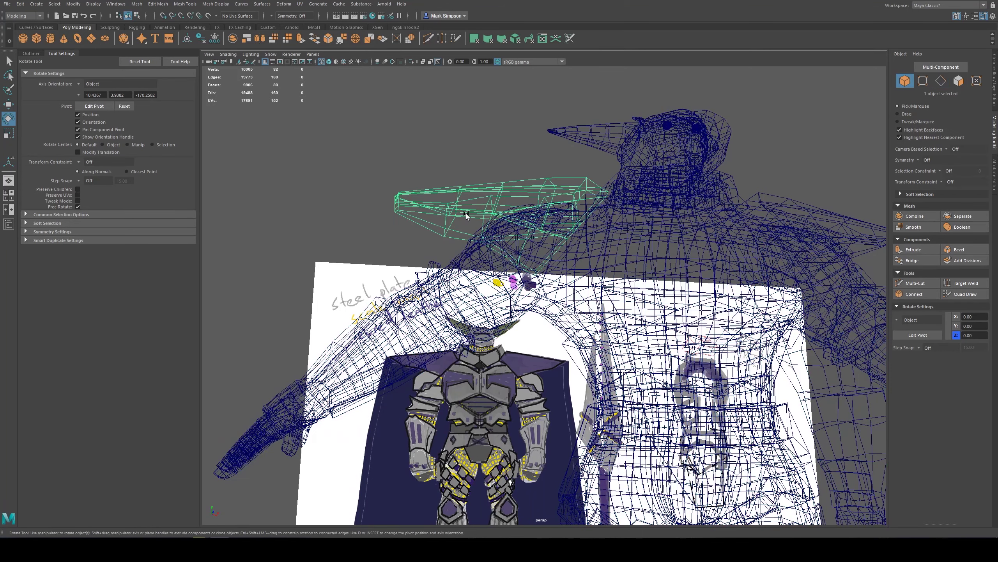
right_click_drag(465, 215, 503, 205)
left_click(365, 154)
left_click(463, 349)
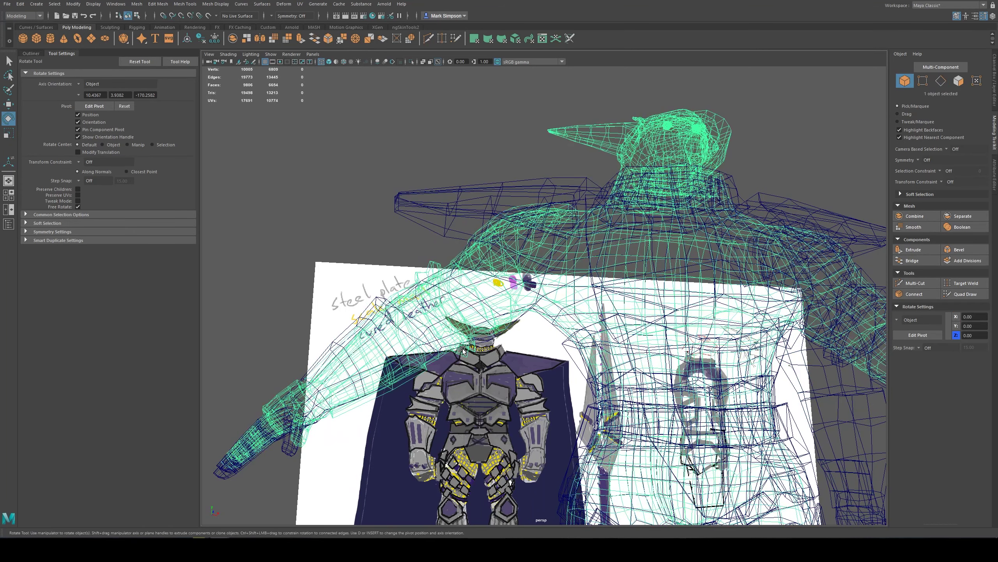
left_click(996, 94)
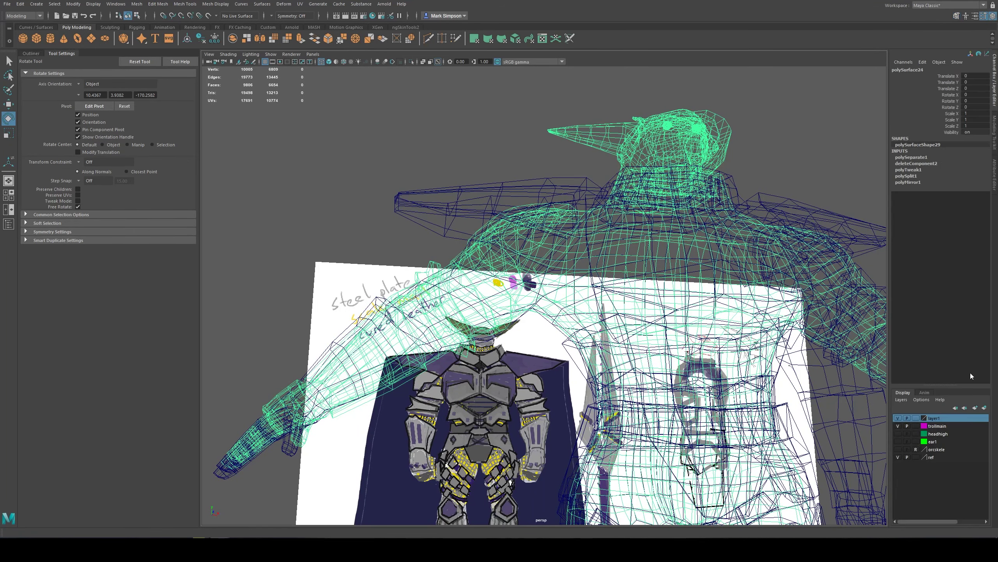
left_click(898, 426)
left_click(897, 426)
left_click(985, 409)
left_click(898, 418)
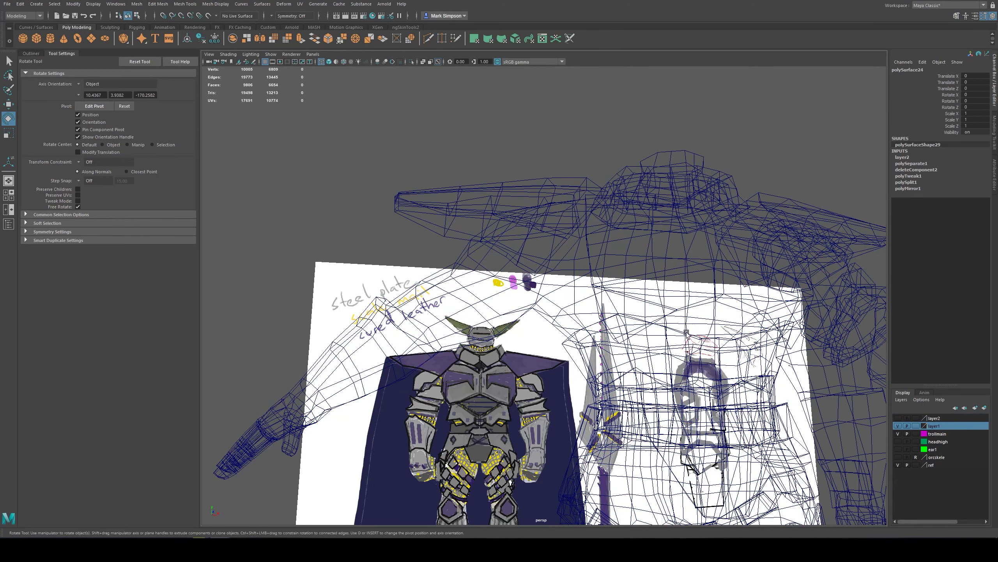
- Hide the ref layer and lasso the vertices of the low-poly body's raised arm from shoulder to hand
left_click(498, 255)
left_click(477, 267)
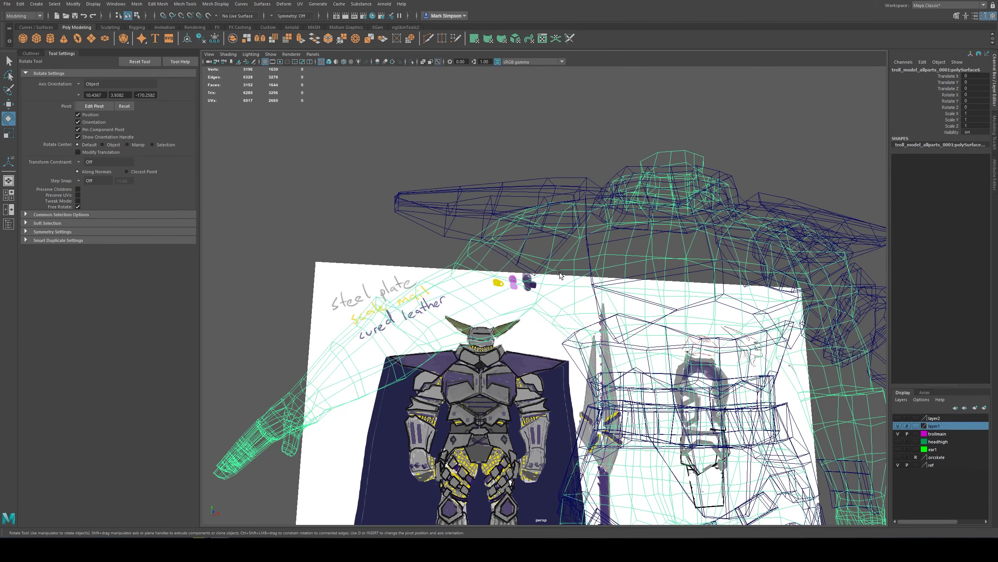
left_click_drag(559, 272, 551, 317, "alt")
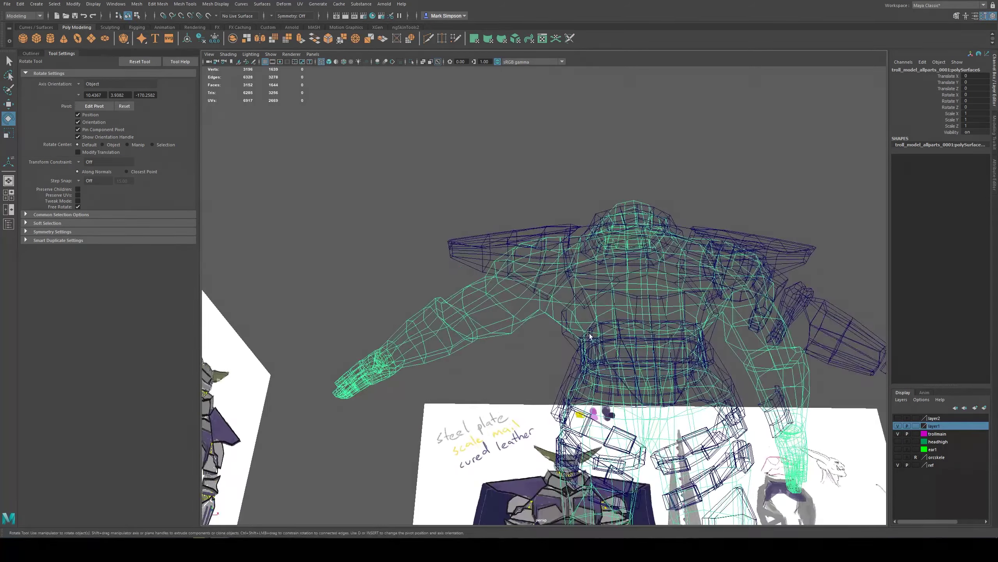
left_click(898, 465)
left_click_drag(733, 351, 507, 288, "alt")
right_click_drag(490, 284, 454, 283)
left_click(8, 75)
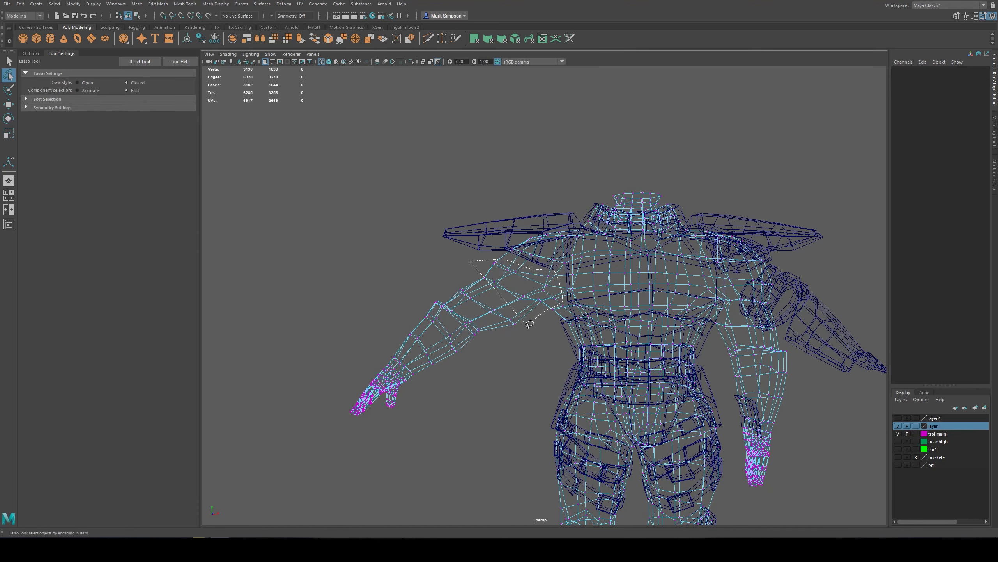
mouse_move(530, 323)
left_mouse_down()
mouse_move(346, 444)
mouse_move(452, 276)
left_mouse_up()
- Move the arm selection's pivot from the elbow up to the shoulder joint
key("e")
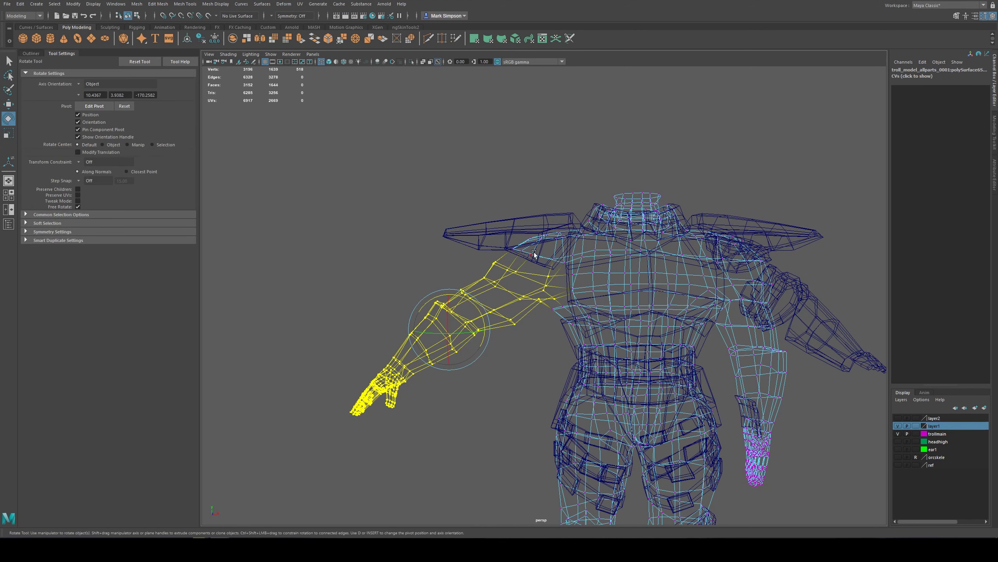
key("w")
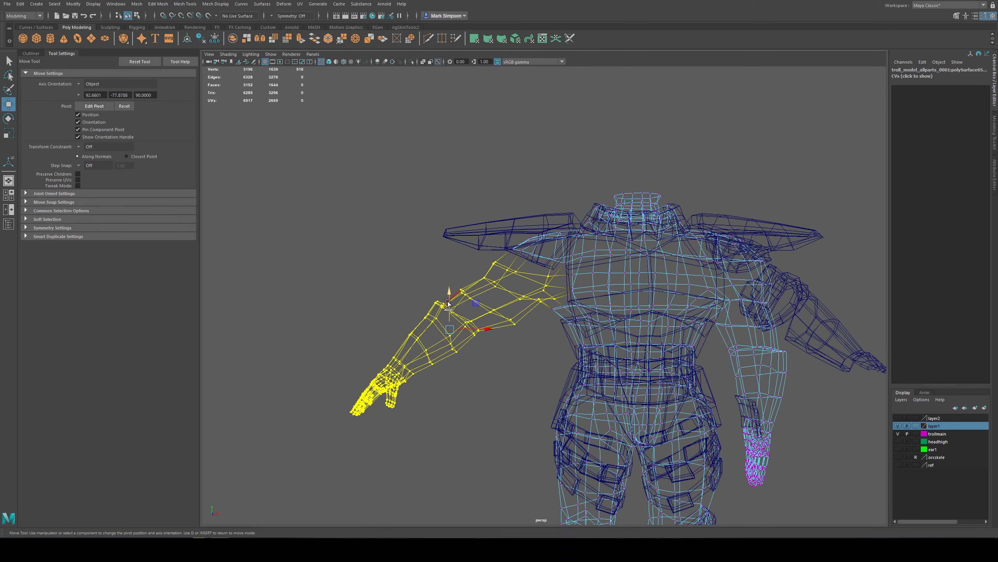
key("d")
left_click_drag(449, 297, 457, 238)
left_click_drag(488, 272, 546, 279)
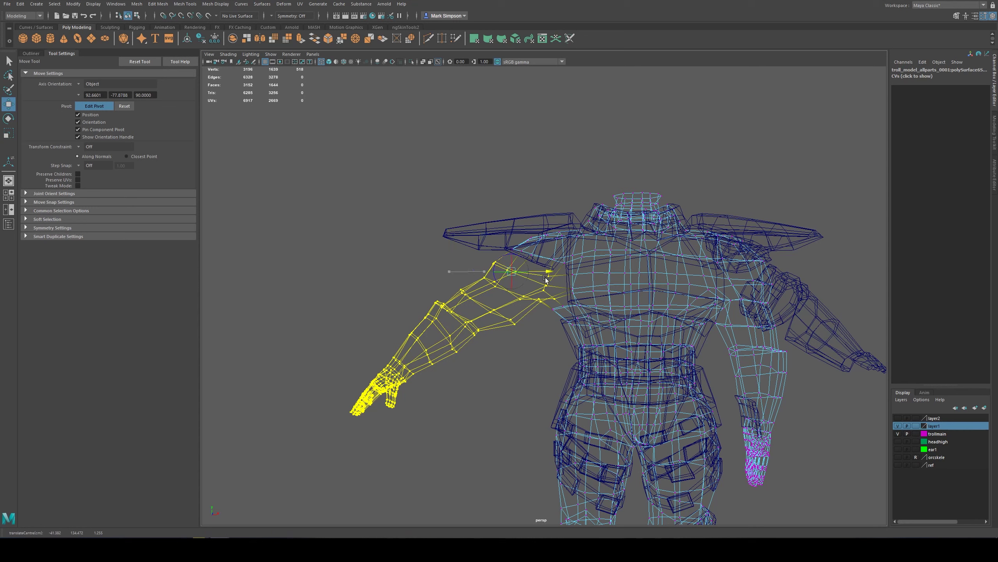
key("d")
- Rotate the arm vertices slightly upward around the shoulder and include the missed shoulder vertices in the selection
key("e")
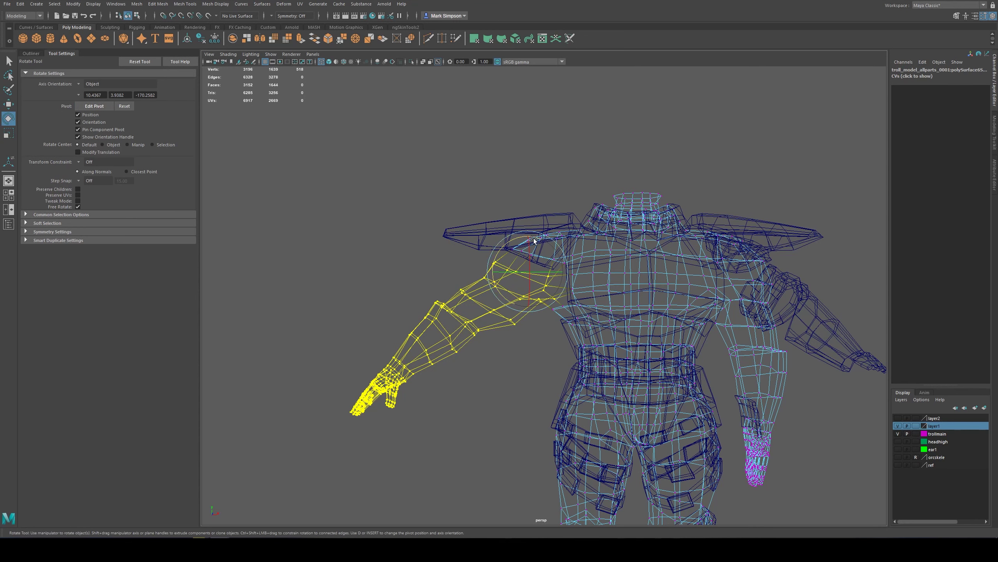
left_click_drag(535, 240, 562, 268)
left_click_drag(547, 235, 527, 237)
- Select the vertices under the armpit and move them to clean up the underarm contour
key("w")
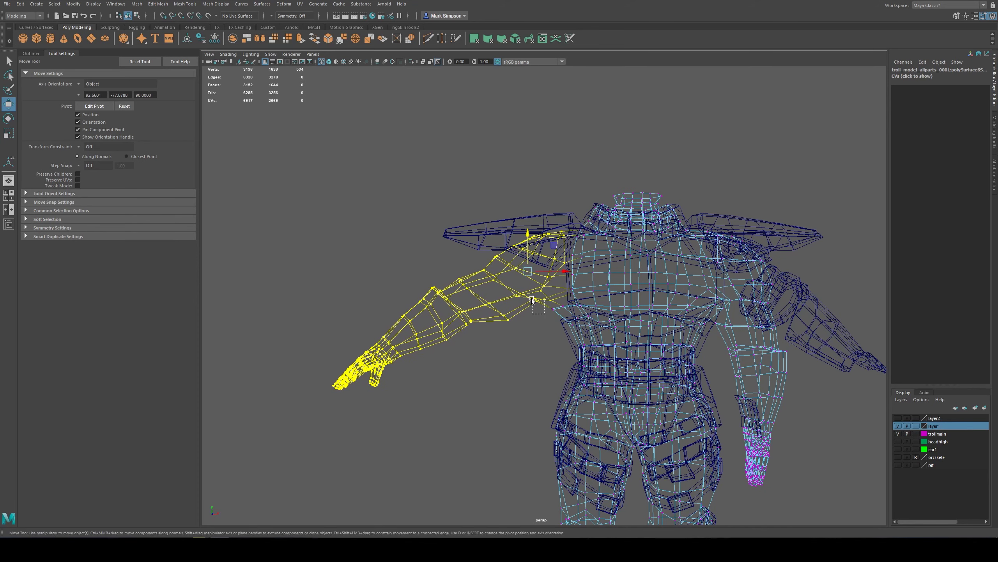
left_click_drag(545, 314, 527, 294)
middle_click_drag(554, 246, 557, 244)
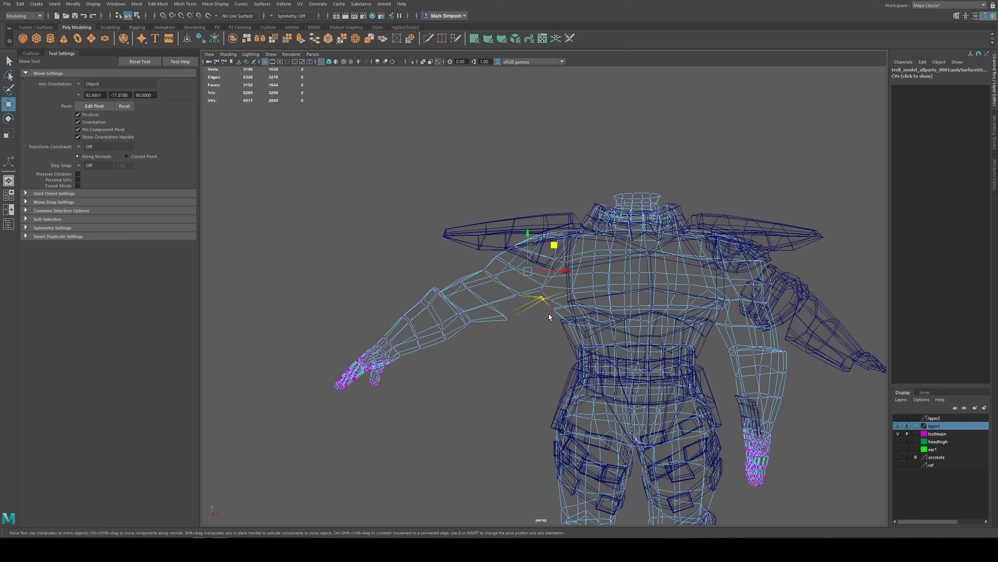
middle_click_drag(558, 244, 557, 242)
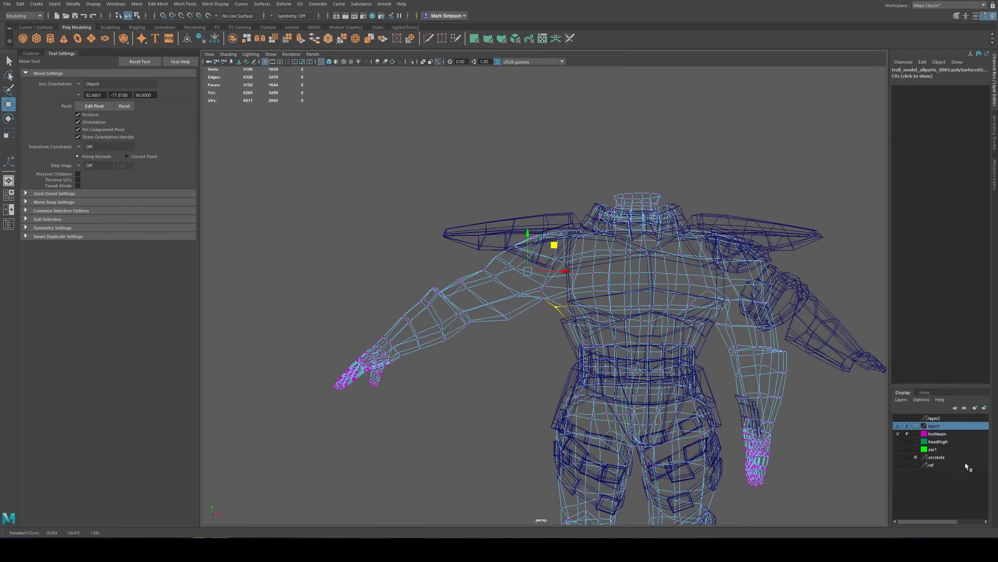
- Toggle the visibility of layer2 to compare the reposed arm with the dense troll mesh
left_click(898, 418)
left_click(898, 418)
left_click(898, 418)
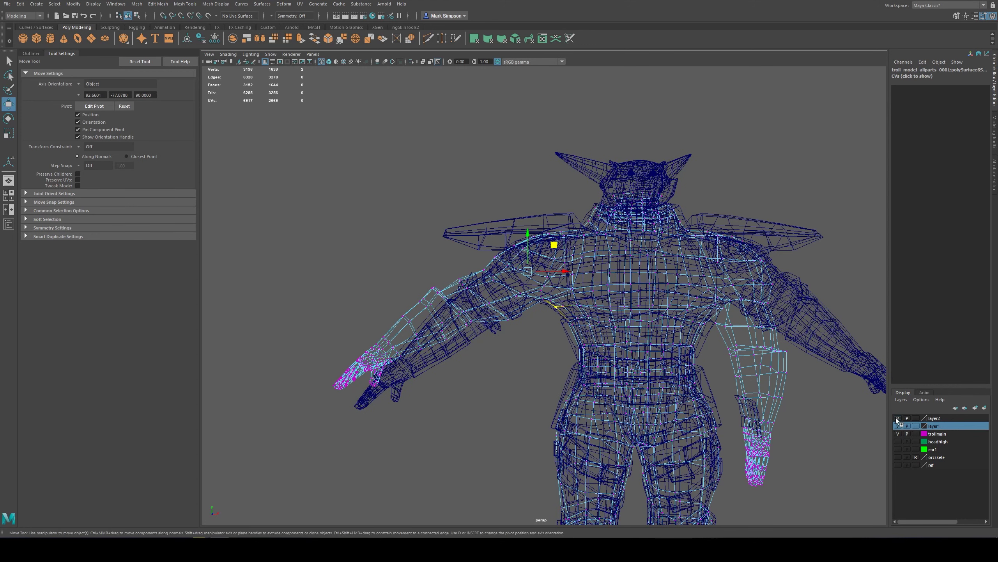
left_click(898, 418)
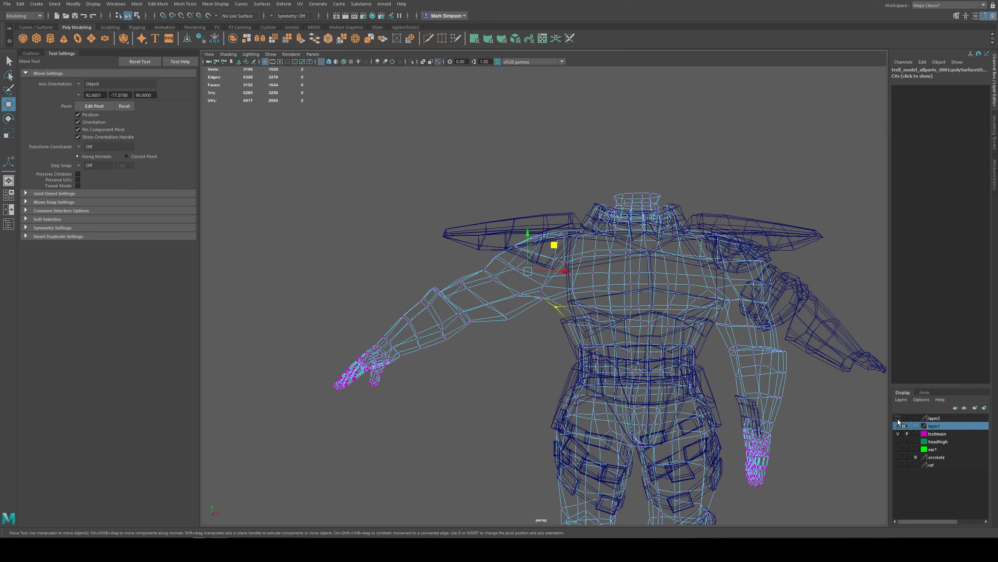
left_click(898, 418)
left_click(898, 419)
- Switch to the four-view layout, show layer2, and frame the raised arm in the front view
left_click_drag(310, 290, 521, 330, "alt")
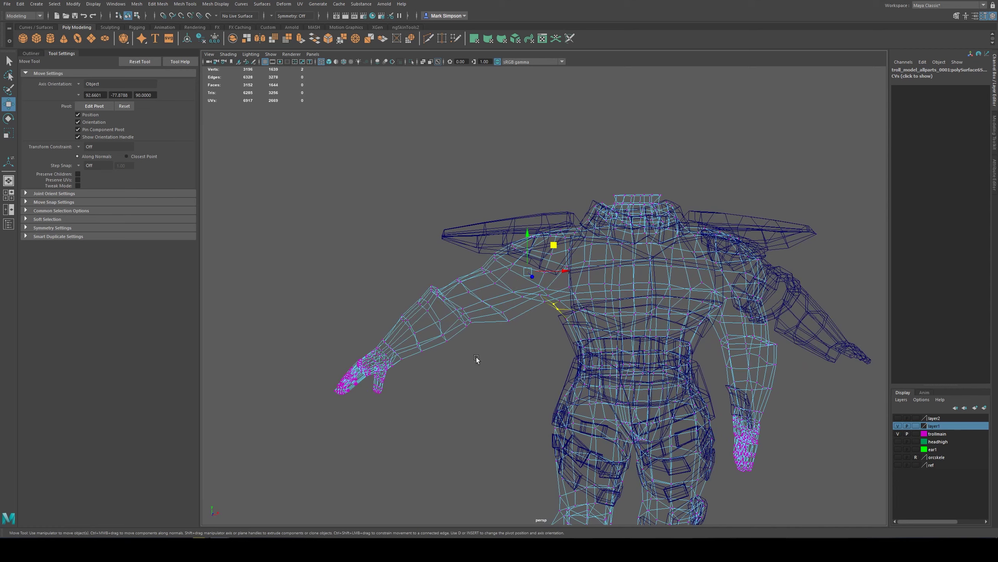
key("space")
scroll(268, 425, "down", 8)
middle_click_drag(277, 401, 406, 444, "alt")
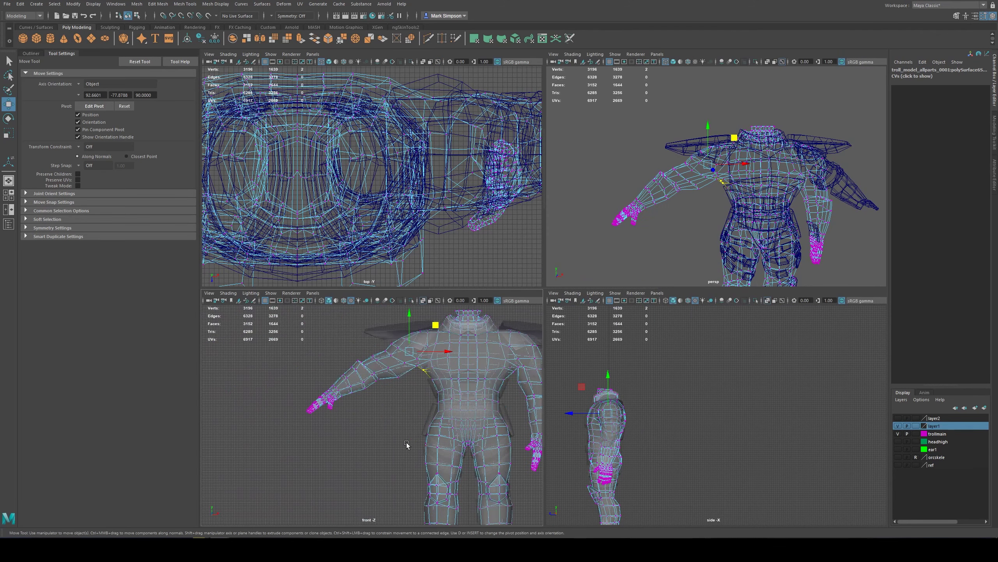
scroll(407, 444, "up", 2)
left_click(899, 418)
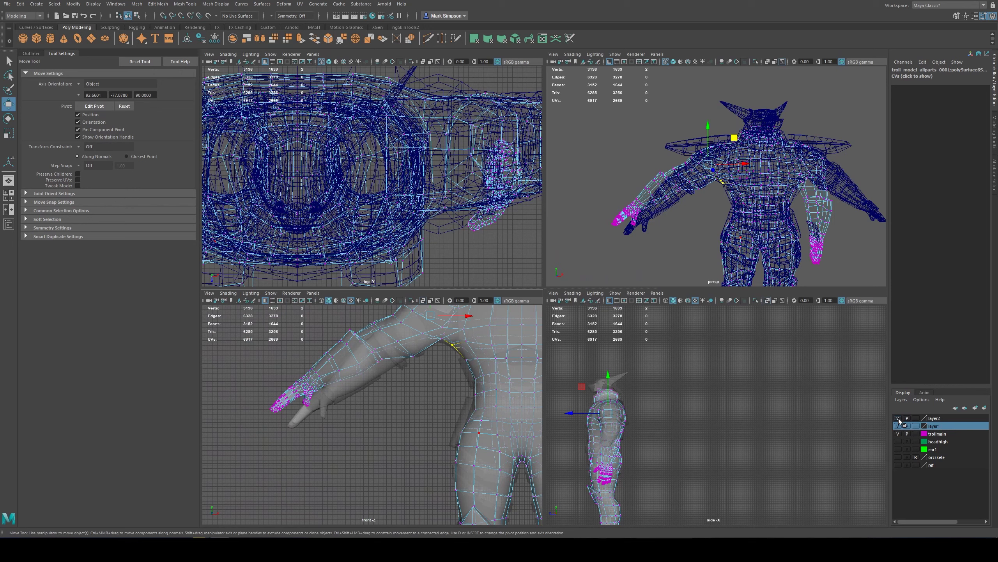
mouse_move(452, 359)
middle_mouse_down("alt")
mouse_move(425, 438)
mouse_move(460, 423)
middle_mouse_up("alt")
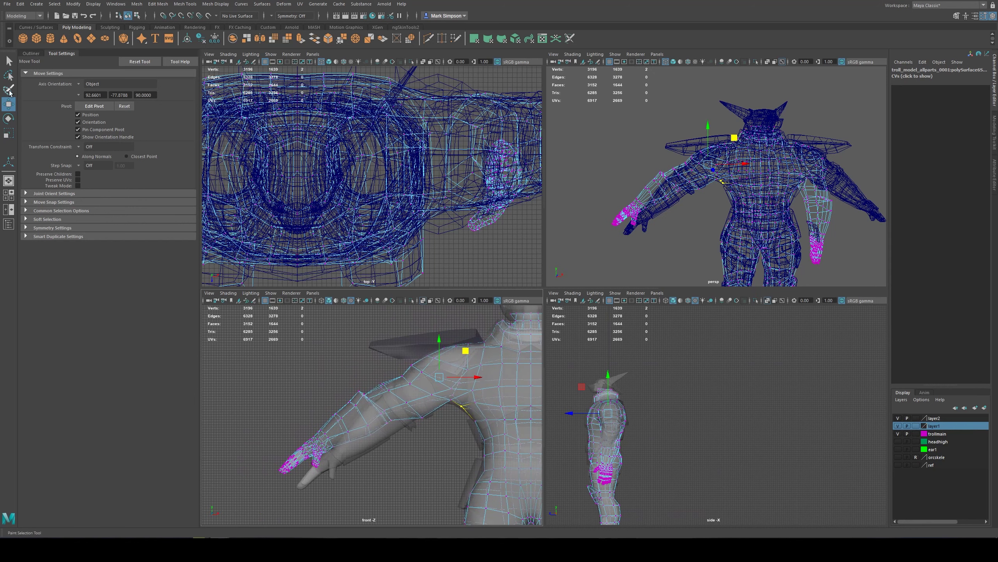
- Lasso the forearm and hand vertices of the raised arm in the front view for rotation
left_click(8, 75)
mouse_move(441, 425)
left_mouse_down()
mouse_move(379, 367)
mouse_move(278, 428)
mouse_move(432, 449)
mouse_move(441, 427)
left_mouse_up()
key("e")
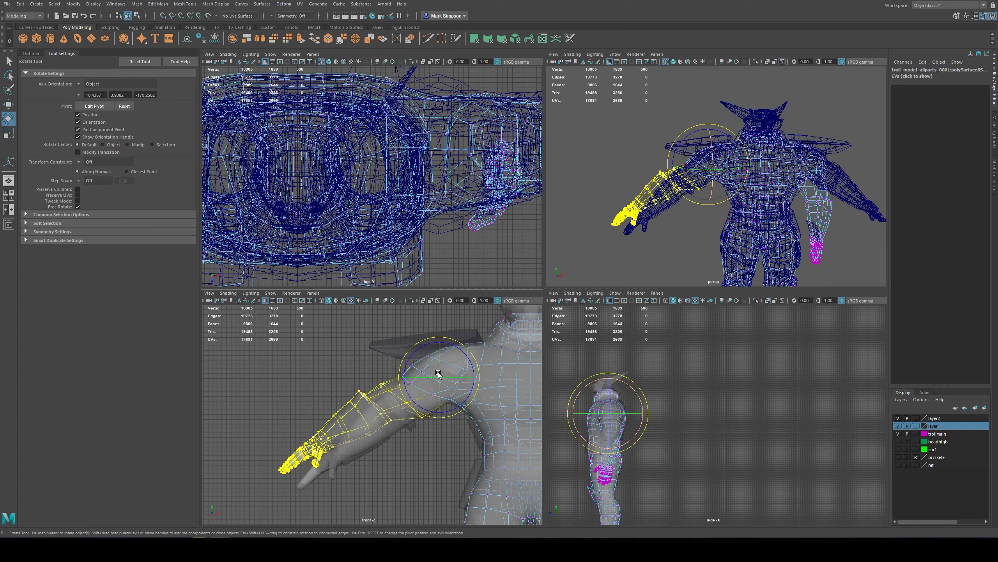
key("d")
left_click_drag(439, 377, 414, 391)
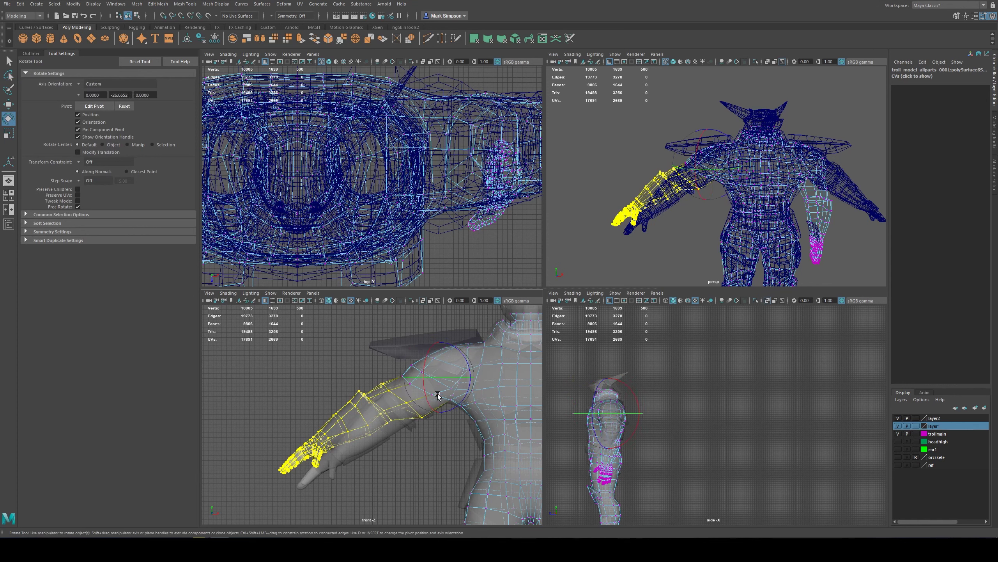
key("ctrl+z")
- Move the forearm selection's pivot toward the elbow and lower the forearm onto the dense mesh's arm
key("d")
left_click_drag(439, 349, 403, 370)
key("w")
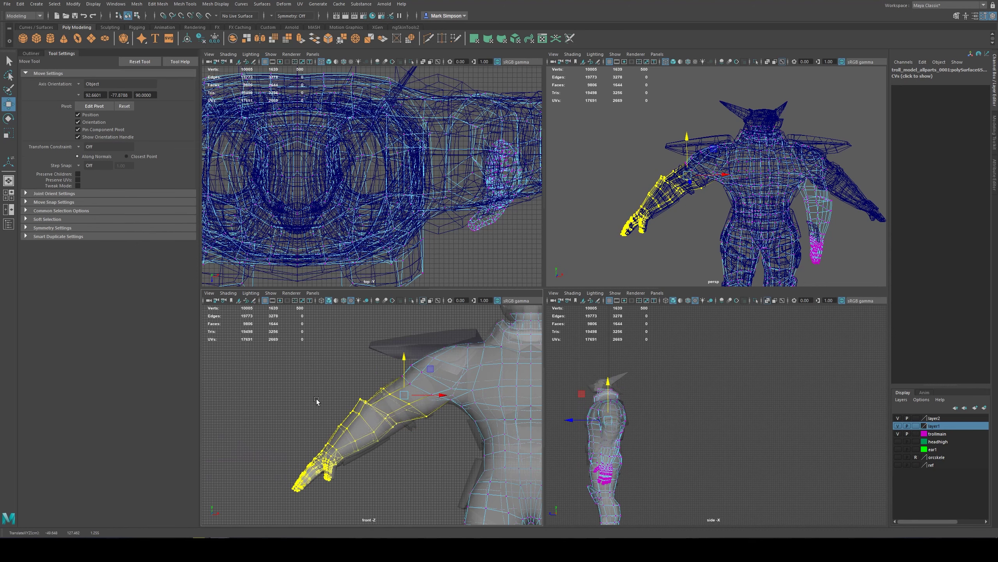
- Deselect the vertices on the upper-arm side of the elbow, nudge the remaining forearm into place, and return to object mode
left_click(8, 75)
mouse_move(340, 382)
left_mouse_down("ctrl")
mouse_move(381, 395)
mouse_move(418, 448)
mouse_move(271, 487)
mouse_move(431, 369)
left_mouse_up("ctrl")
key("w")
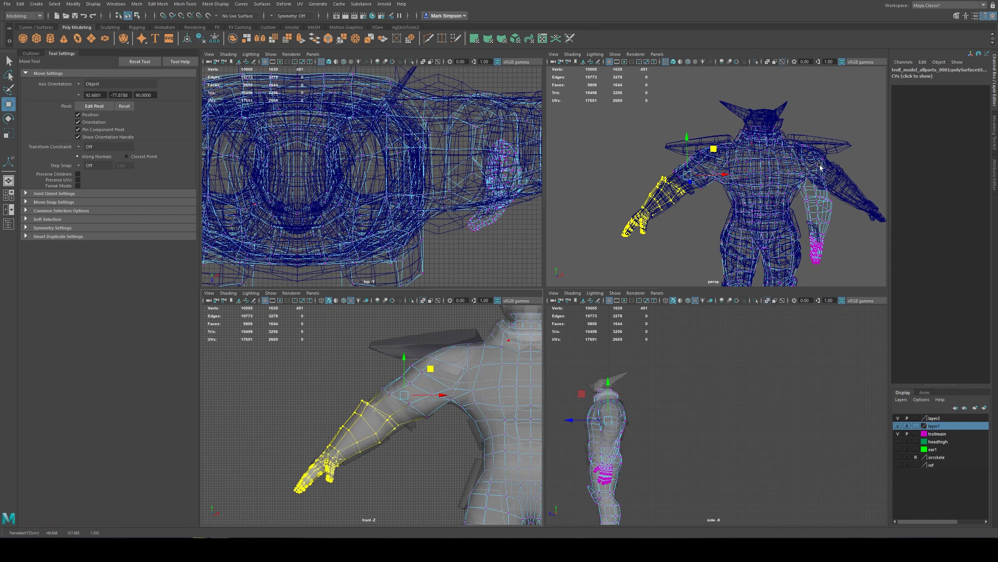
left_click(379, 363, "alt")
right_click(384, 412)
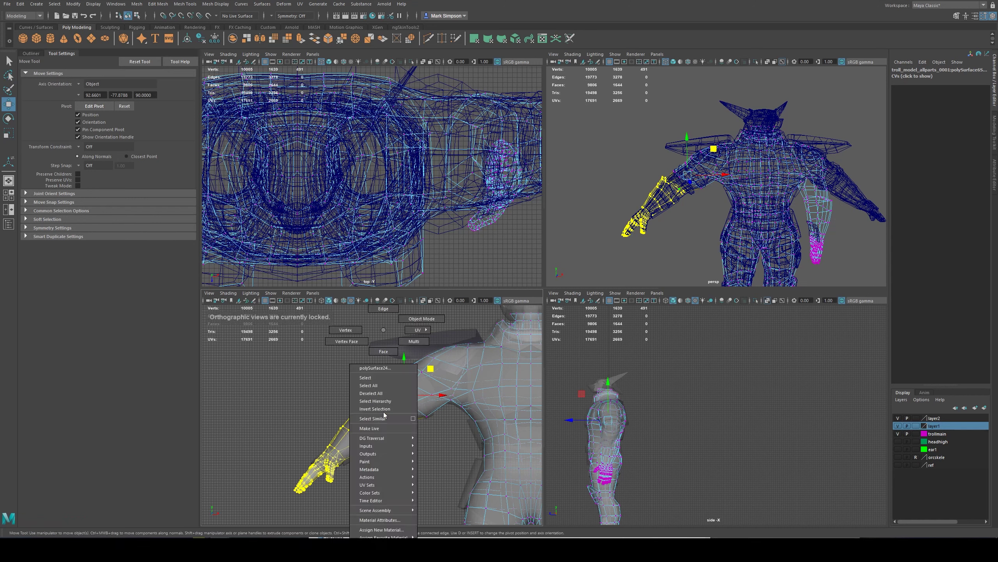
left_click(419, 319)
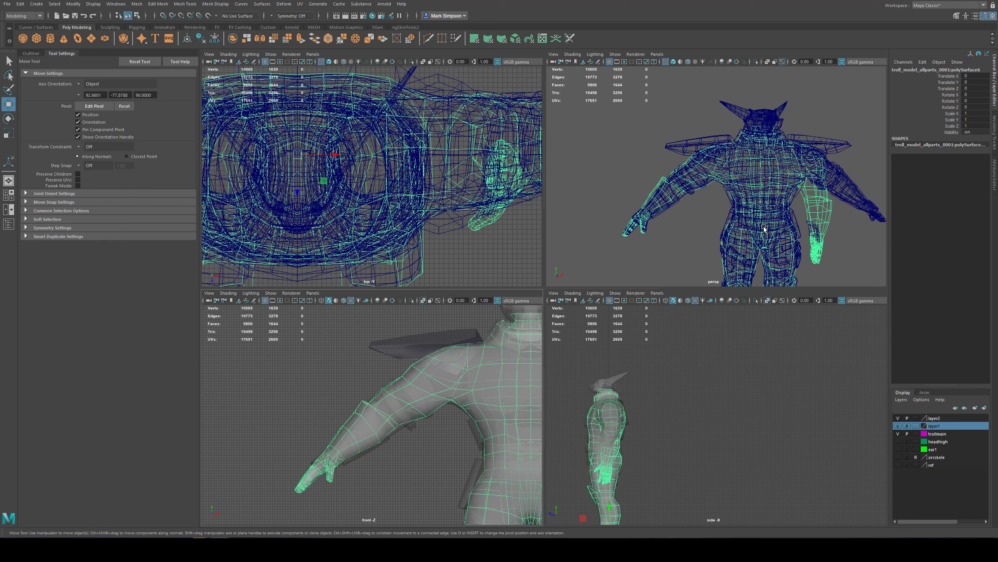
- Bring the opposite arm into view and select the dense horned troll mesh there
middle_click_drag(760, 225, 685, 234, "alt")
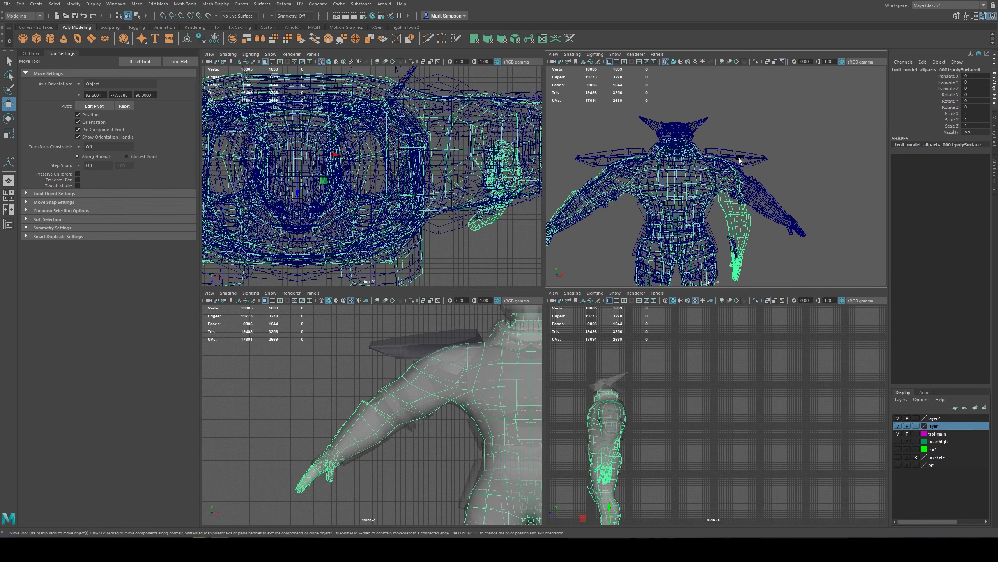
scroll(480, 401, "down", 4)
middle_click_drag(499, 406, 376, 367, "alt")
left_click(448, 366)
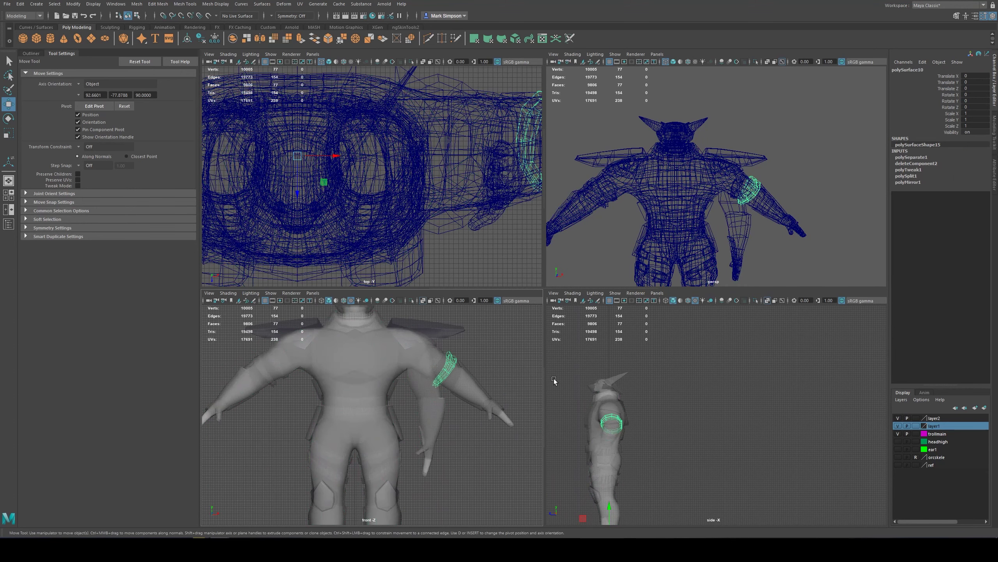
left_click(510, 420)
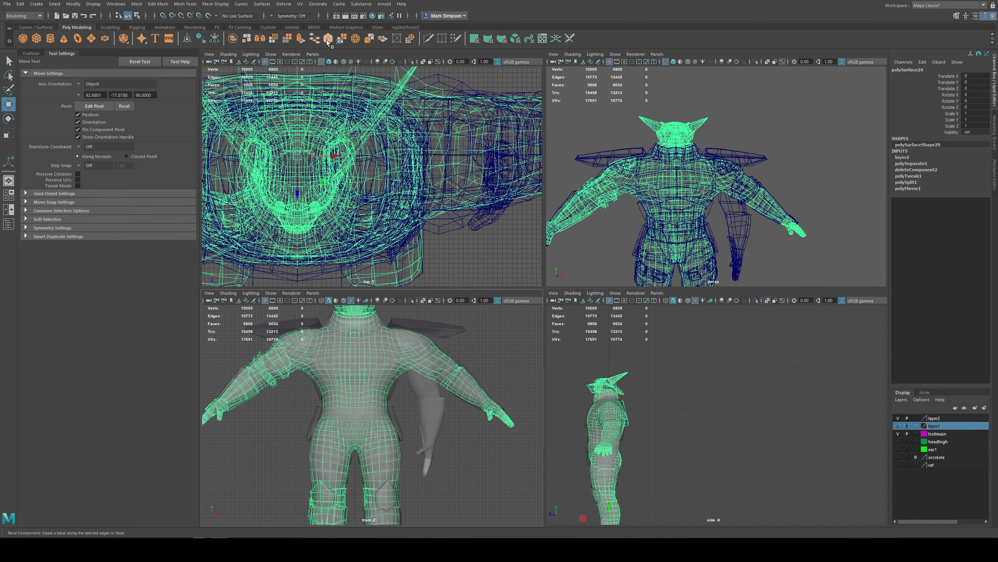
- Examine the body's lowered opposite arm against the dense mesh's raised arm in the front and perspective views
middle_click_drag(344, 360, 371, 348, "alt")
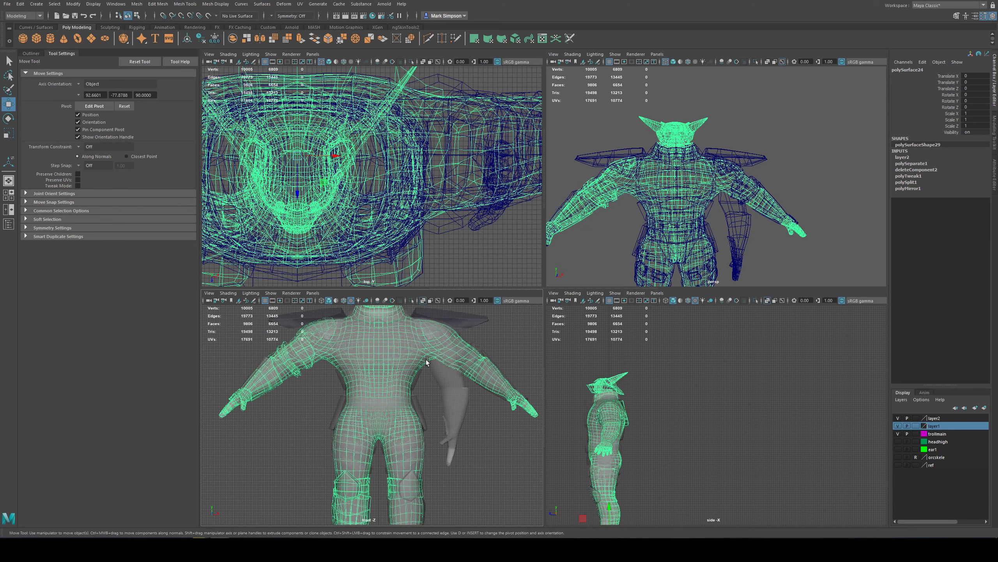
mouse_move(677, 223)
left_mouse_down("alt")
mouse_move(644, 220)
mouse_move(681, 221)
left_mouse_up("alt")
middle_click_drag(679, 219, 627, 200, "alt")
right_click_drag(626, 200, 690, 230, "alt")
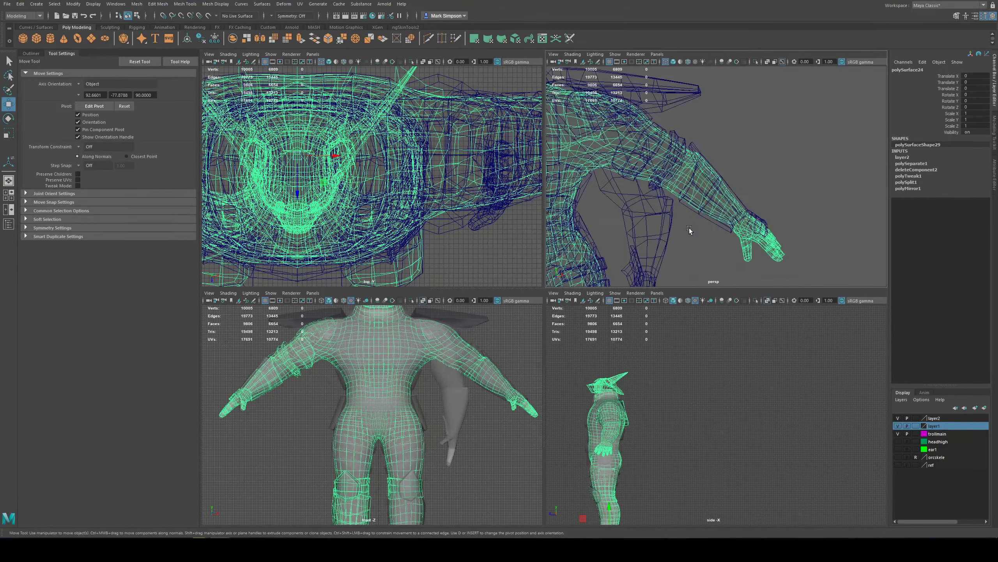
middle_click_drag(690, 230, 766, 110, "alt")
right_click_drag(758, 167, 753, 183, "alt")
left_click_drag(753, 183, 710, 159, "alt")
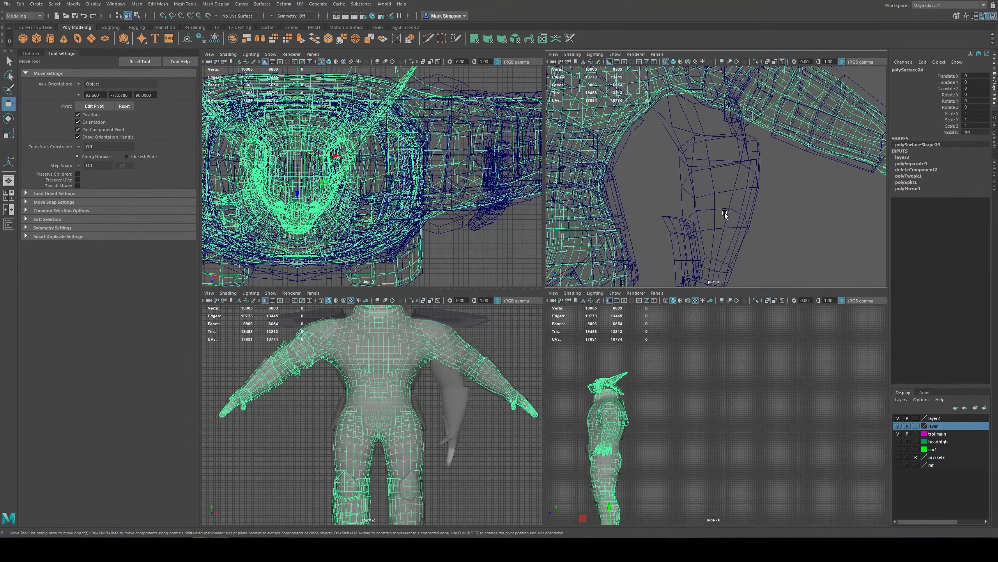
- Select the low-poly troll body with the lowered arm and bring the upper figure into the perspective view
left_click(727, 219)
left_click(696, 241)
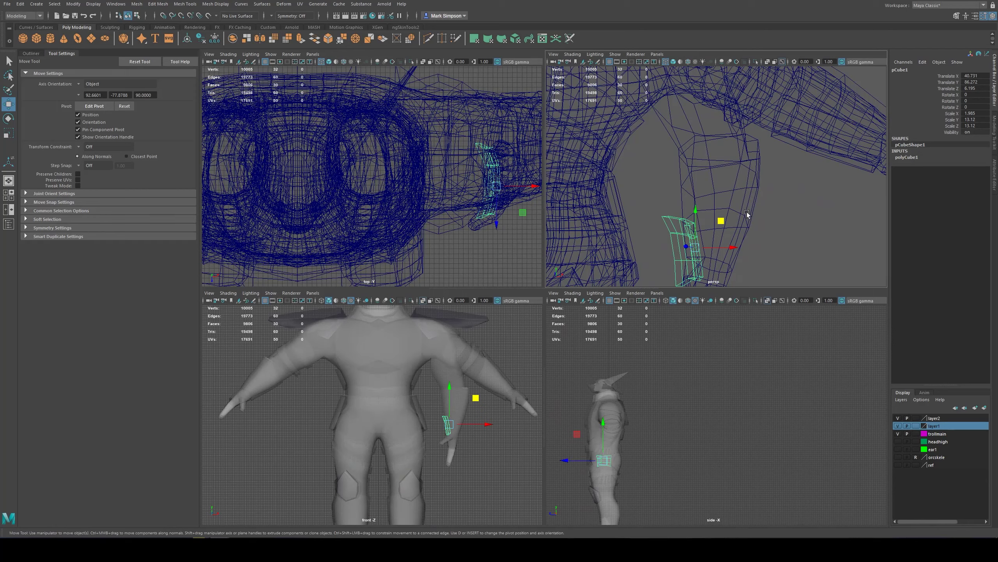
left_click(754, 202)
left_click_drag(747, 235, 771, 218, "alt")
scroll(731, 225, "down", 6)
middle_click_drag(683, 153, 748, 218, "alt")
left_click_drag(747, 219, 735, 221, "alt")
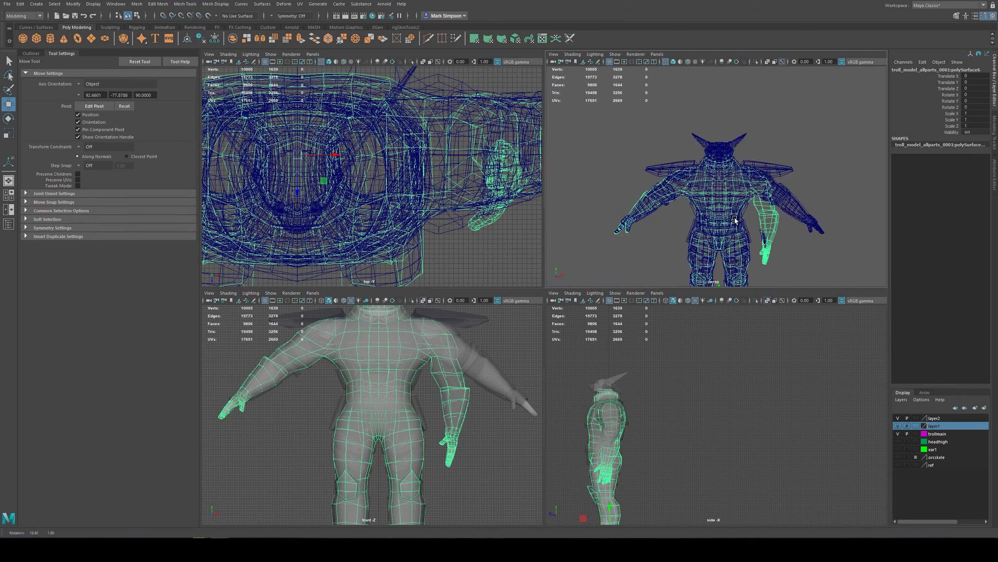
middle_click_drag(757, 221, 759, 198, "alt")
scroll(762, 220, "up", 5)
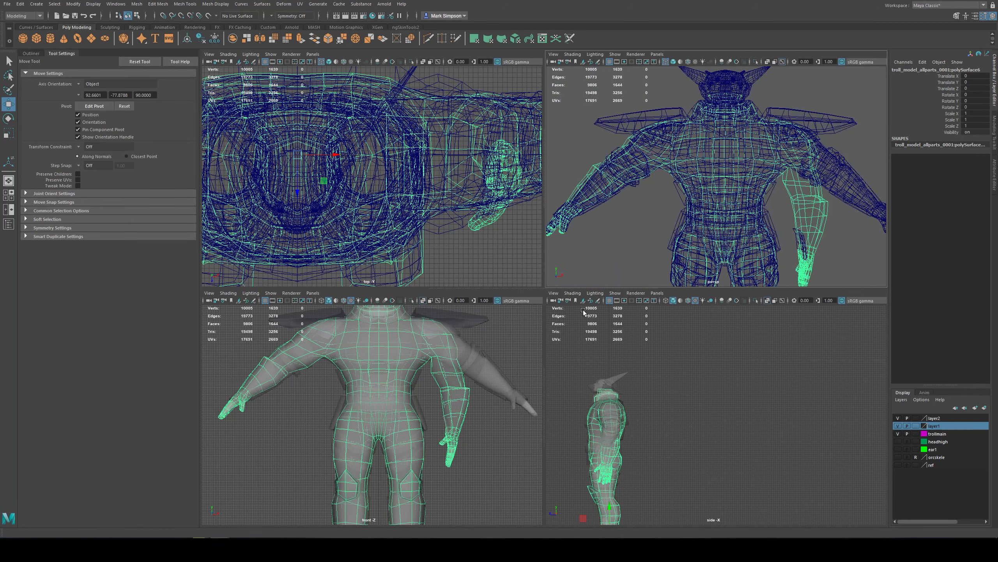
- Hide layer2 containing the dense horned troll mesh so the whole low-poly body can be worked on
left_click(898, 426)
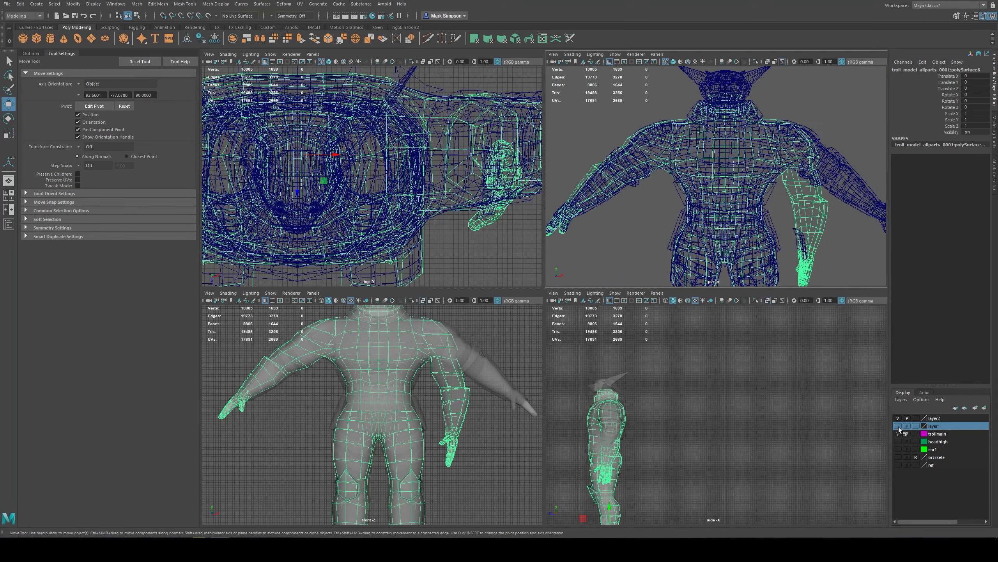
left_click(898, 426)
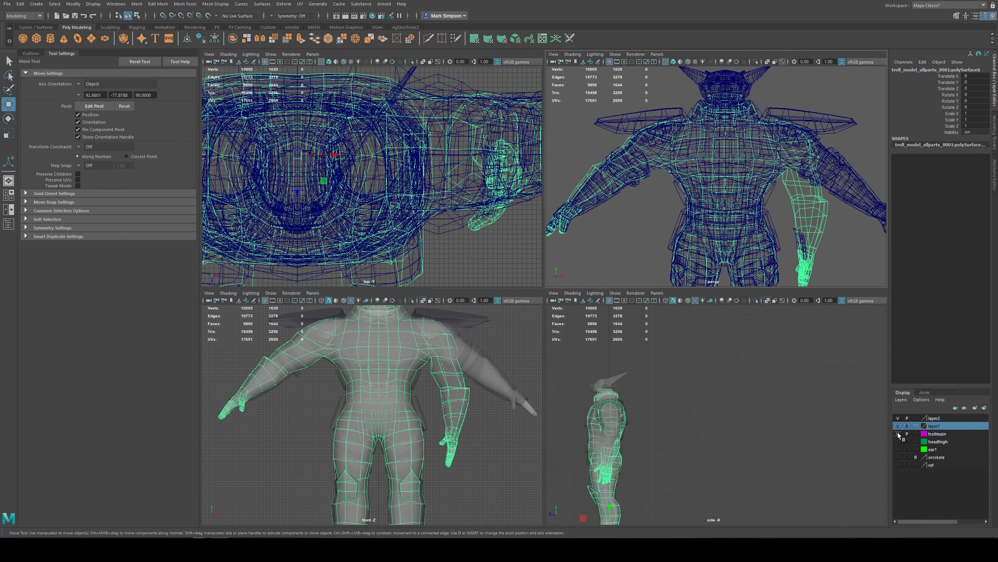
left_click(898, 432)
left_click(898, 432)
left_click(898, 418)
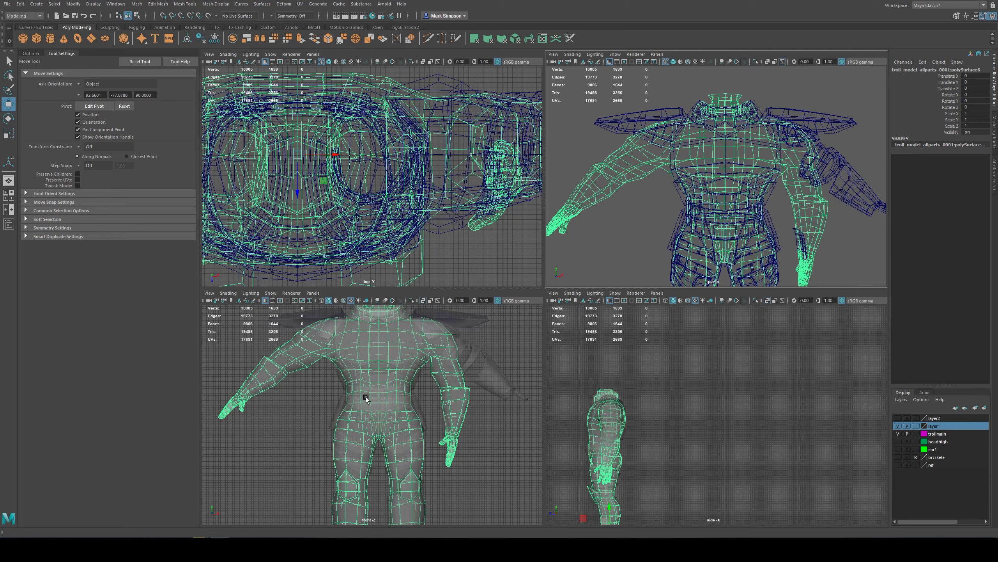
scroll(384, 398, "down", 2)
scroll(391, 377, "down", 1)
scroll(366, 152, "down", 5)
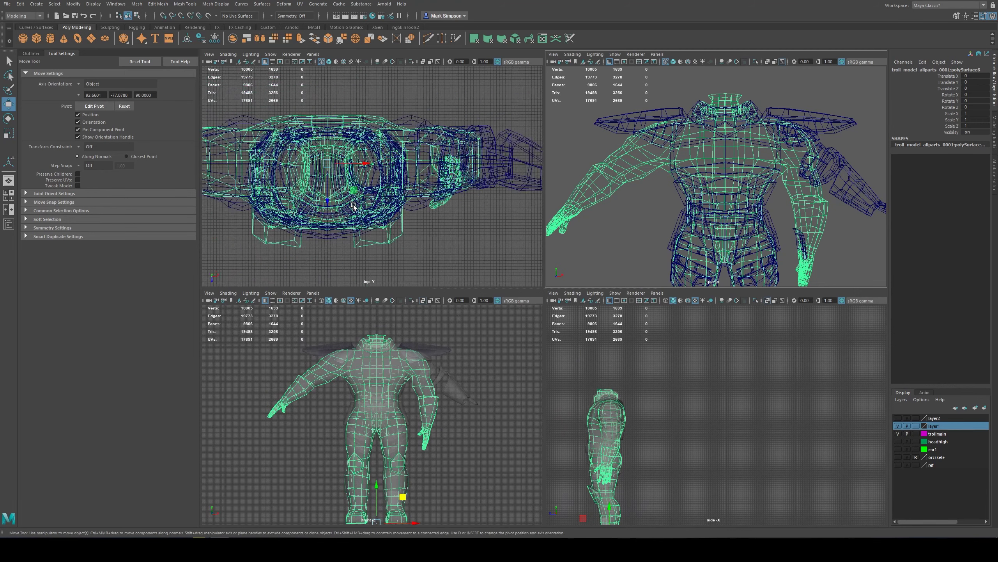
- Turn off Soft Select and delete all faces on the body's lowered-arm half up to the centre line, returning to object mode
right_click_drag(367, 151, 367, 173)
left_click_drag(478, 107, 350, 251)
scroll(383, 173, "up", 3)
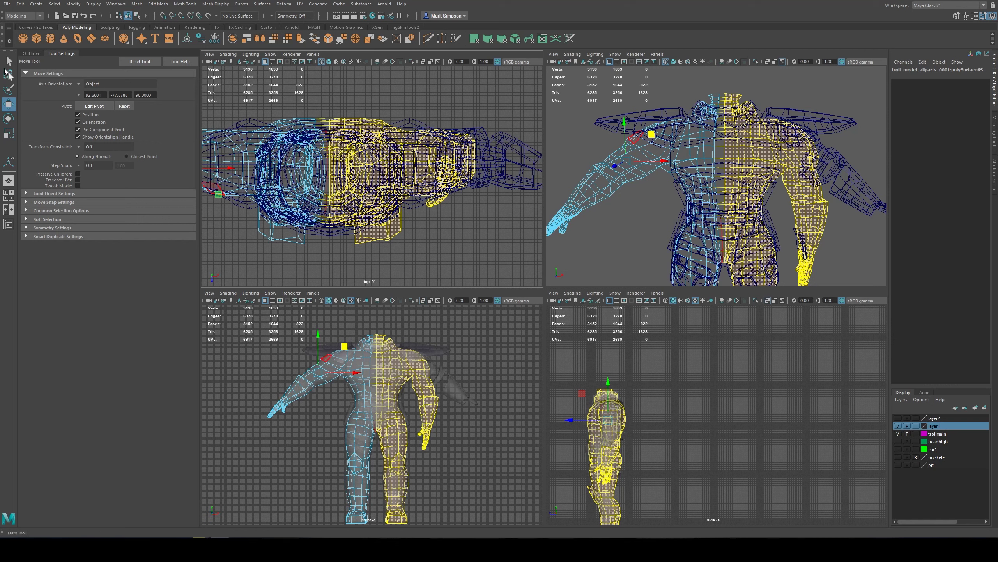
left_click(9, 61)
left_click(78, 163)
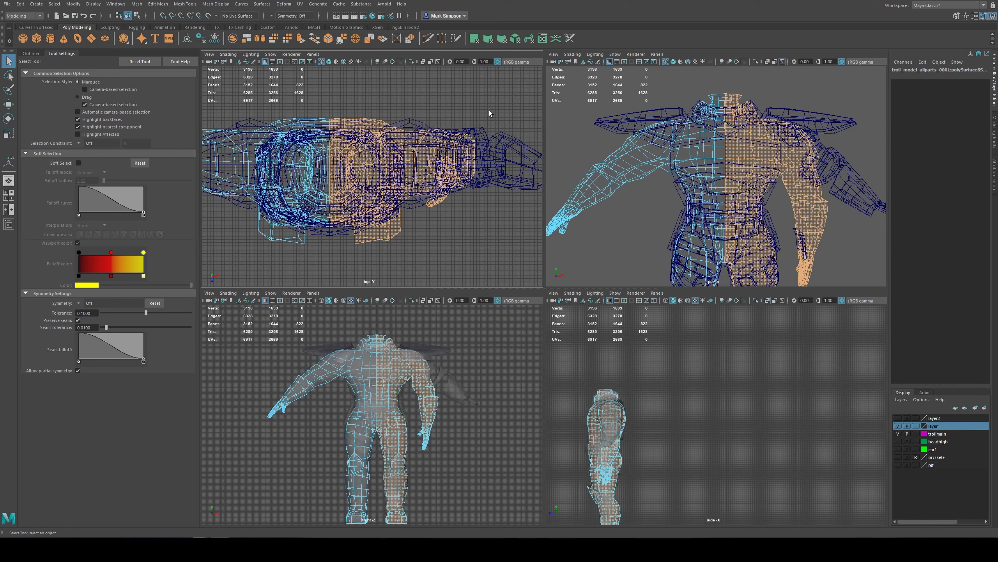
left_click_drag(484, 117, 332, 283)
key("Delete")
right_click_drag(346, 167, 346, 144)
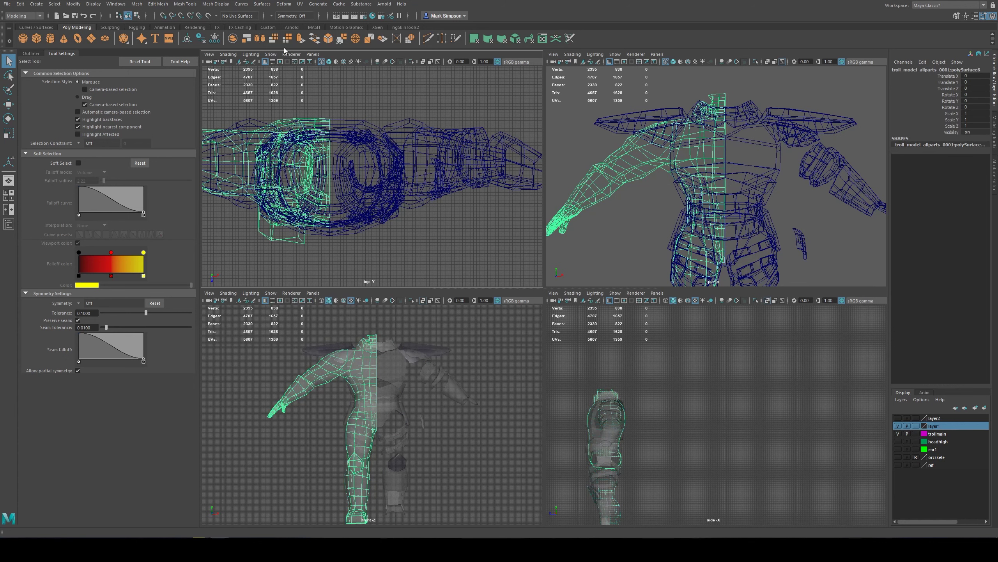
- Delete the history of all objects and mirror the remaining half of the troll body
left_click(259, 38)
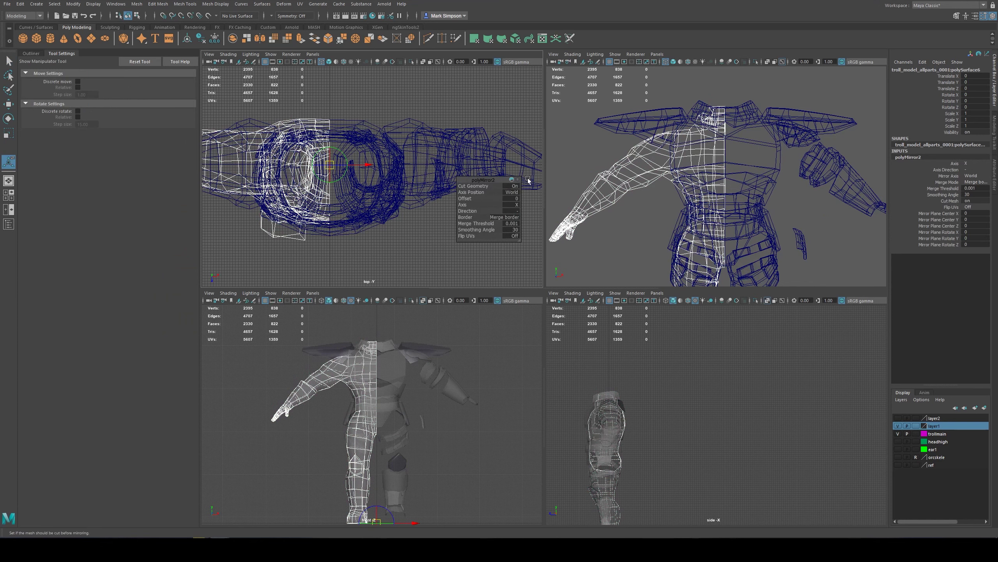
key("F8")
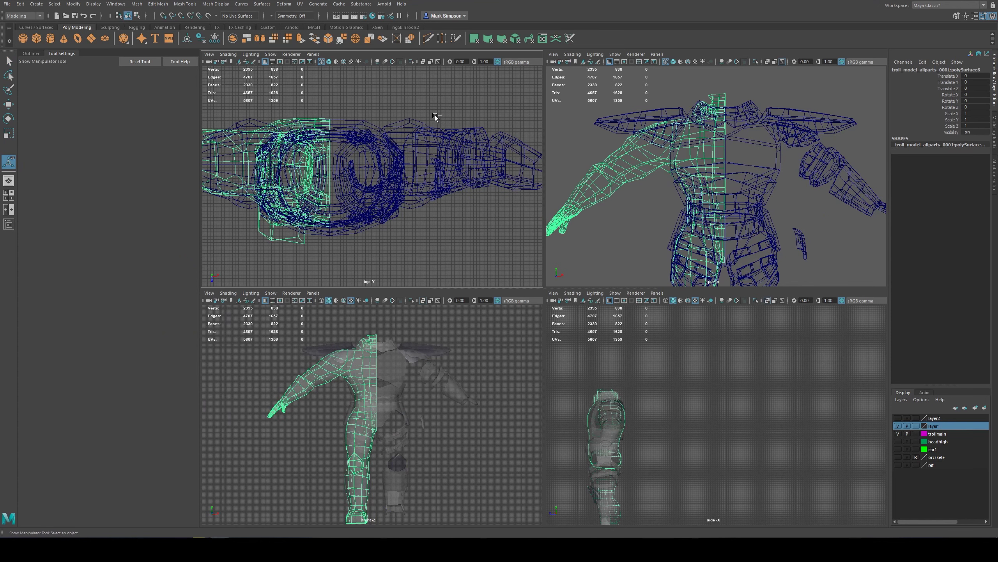
left_click(20, 4)
mouse_move(71, 104)
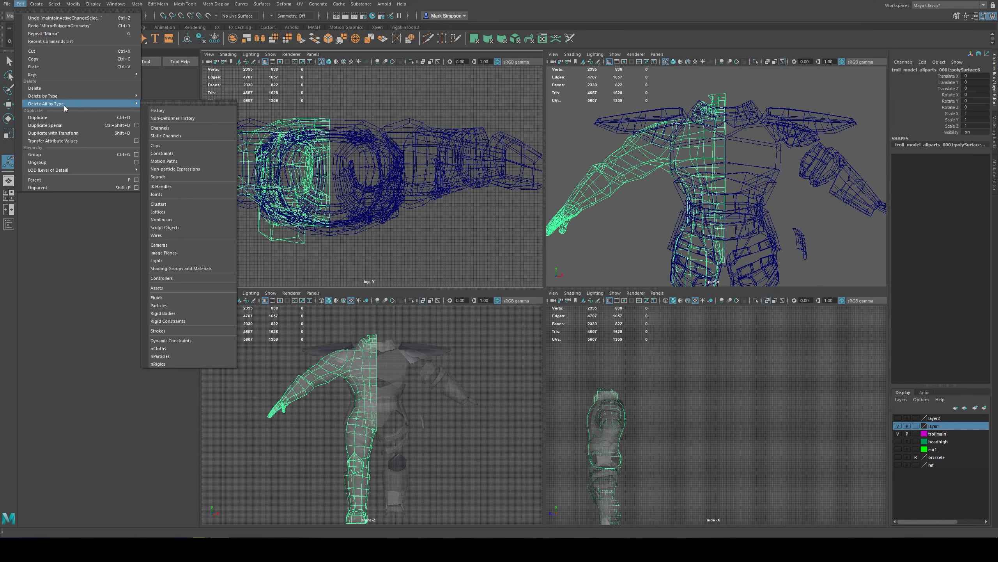
left_click(165, 111)
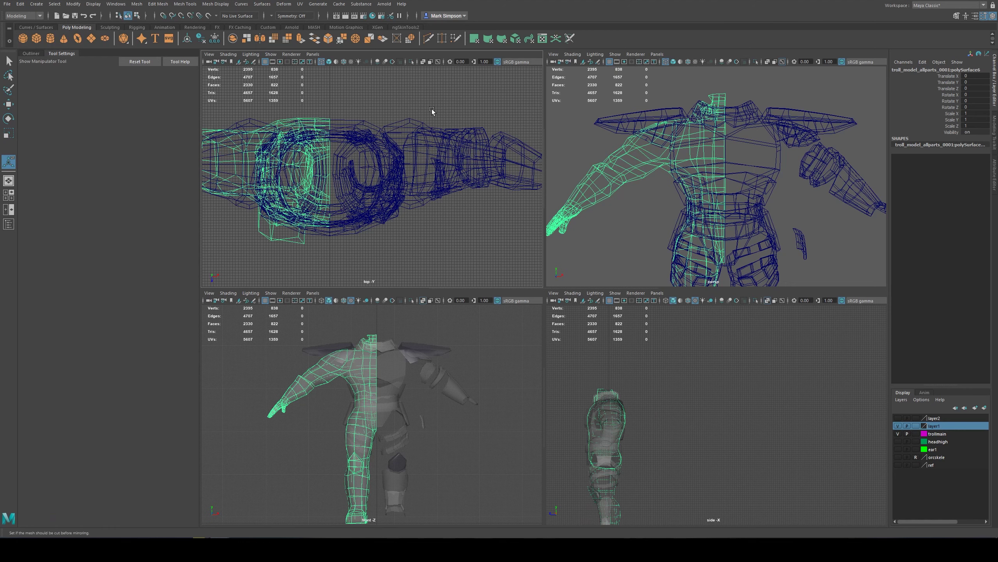
left_click(260, 38)
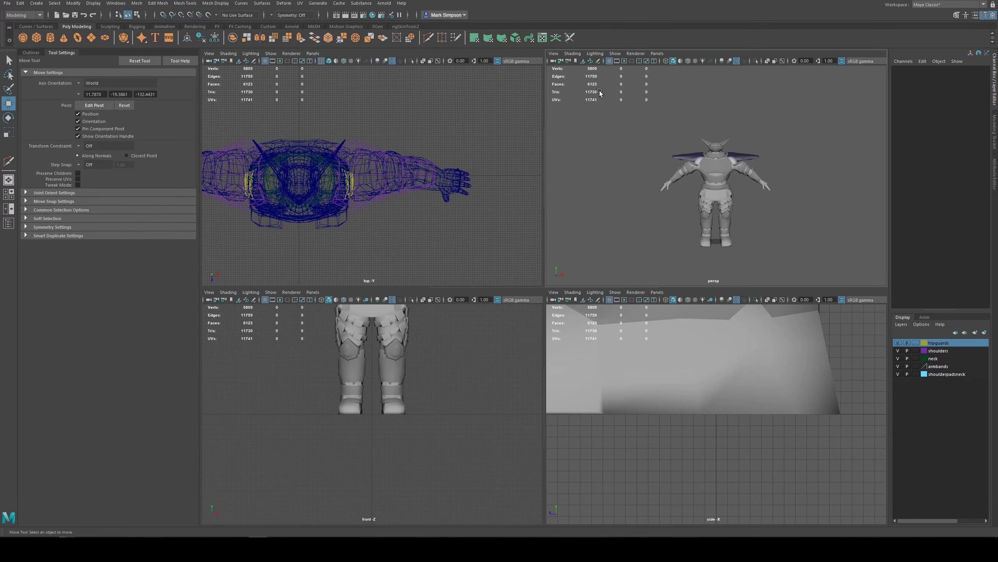
- Examine the complete armoured troll in the top view and the maximized perspective view, selecting all its parts
key("a")
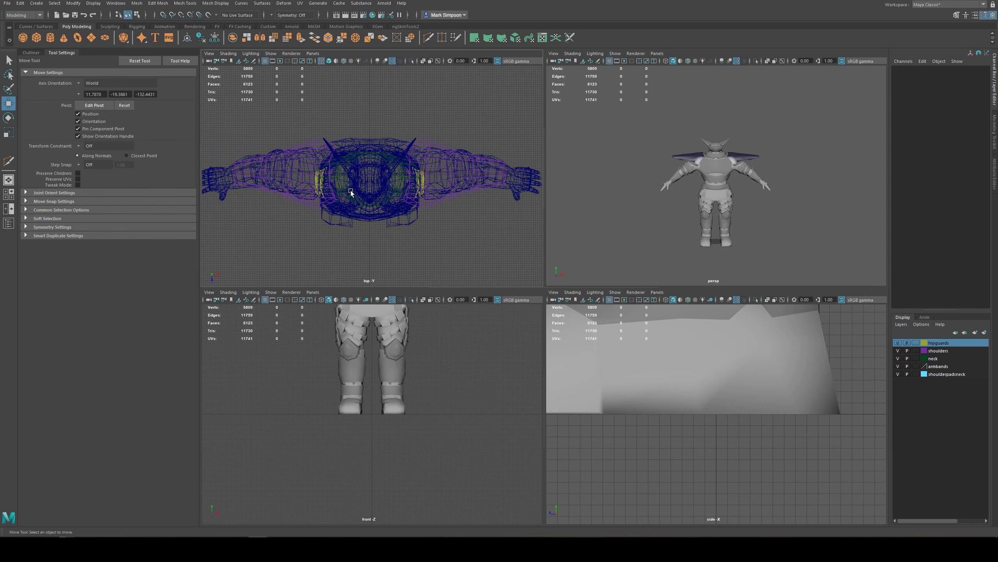
left_click_drag(508, 118, 237, 237)
right_click_drag(409, 154, 424, 138)
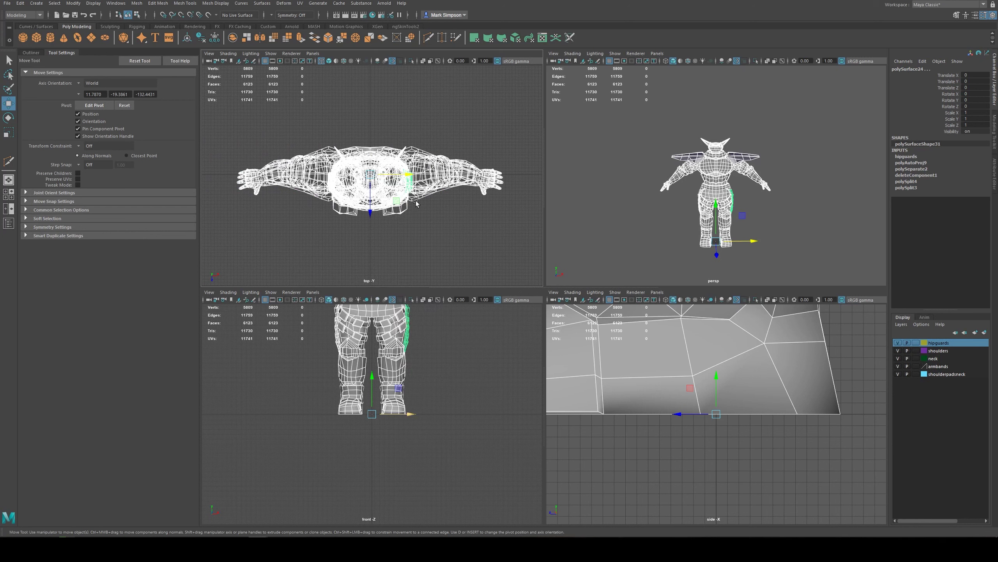
left_click(691, 172)
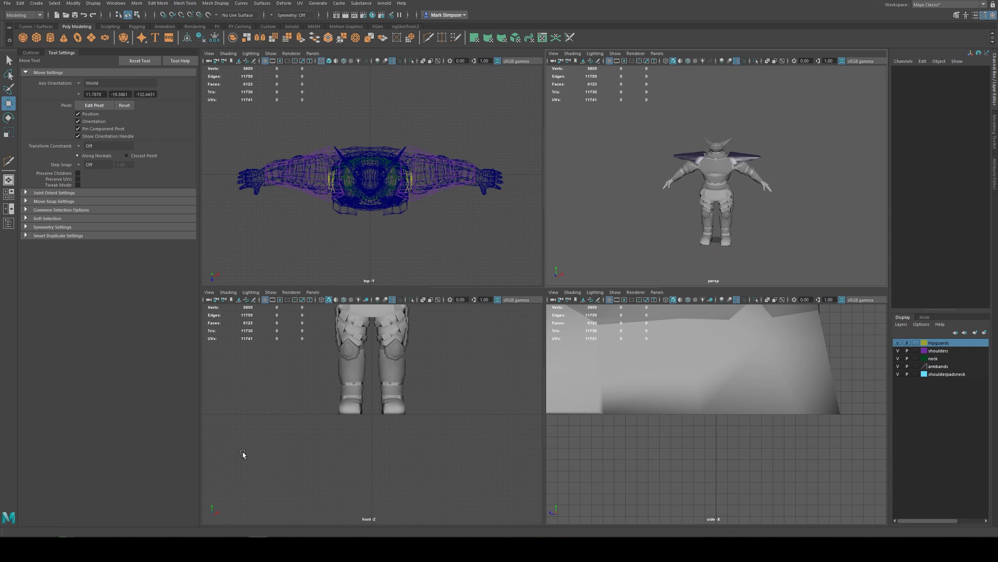
scroll(719, 225, "up", 3)
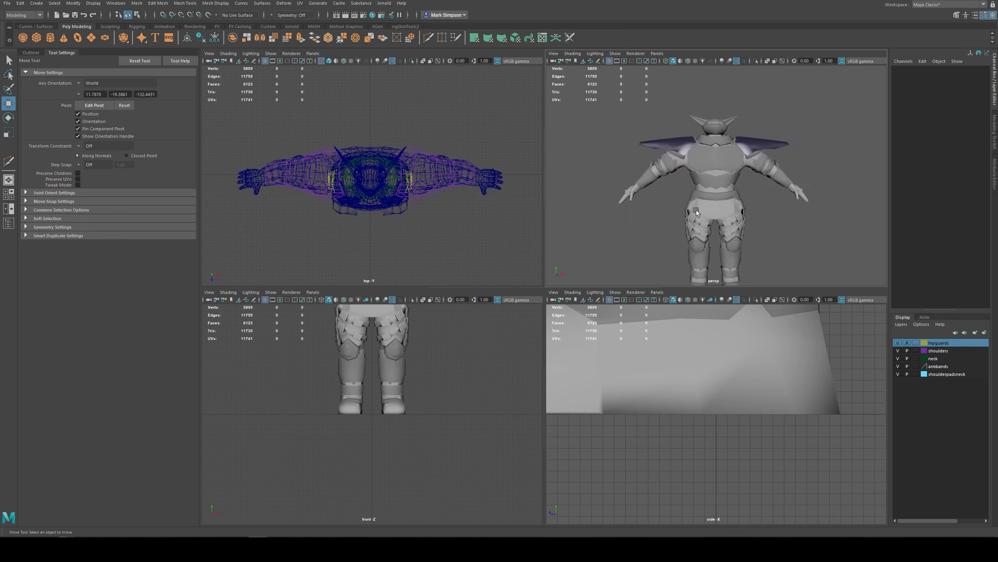
key("space")
left_click_drag(584, 267, 601, 209, "alt")
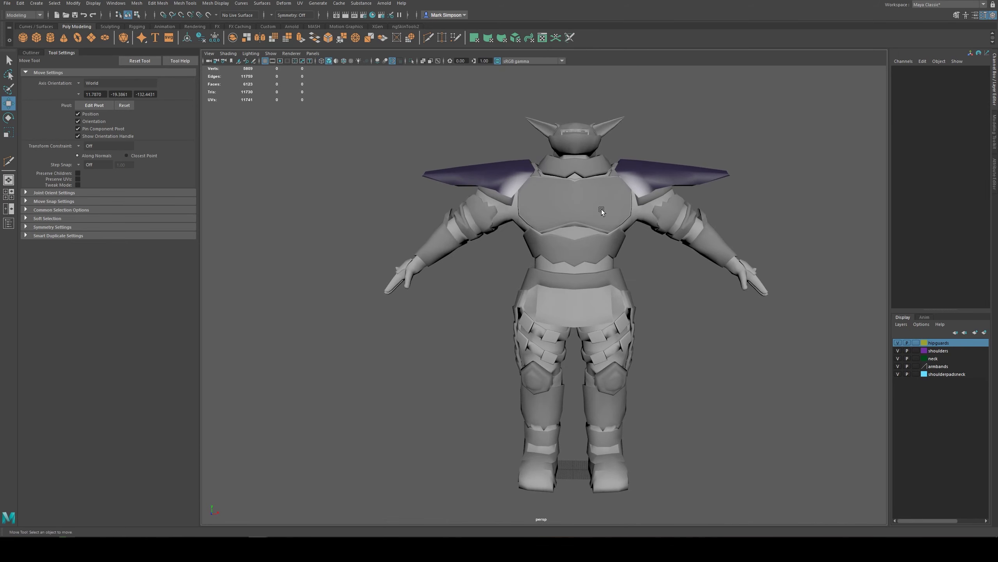
scroll(601, 209, "down", 3)
left_click_drag(365, 127, 798, 464)
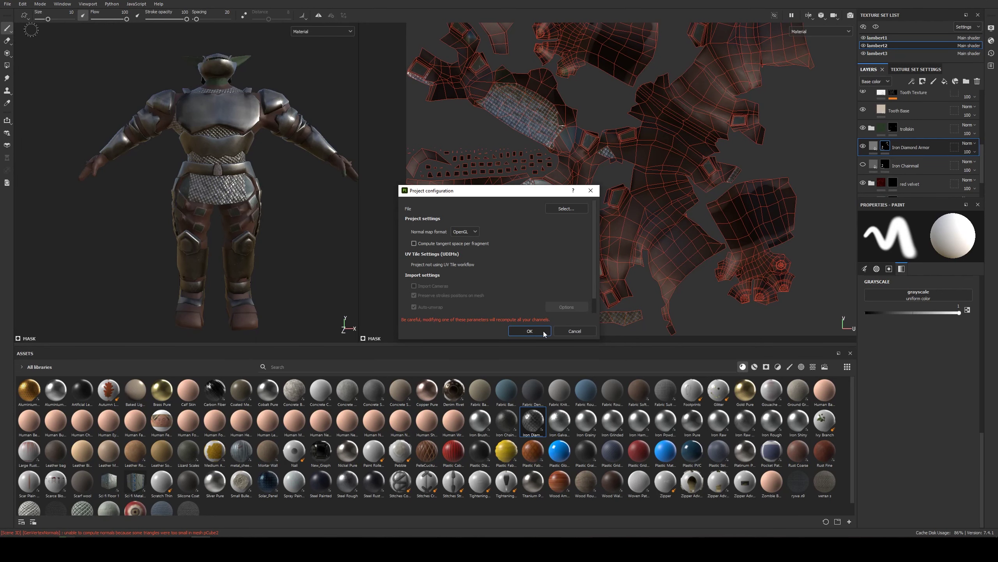
- In Substance Painter, cancel the project configuration and show the whole UV layout of the lambert1 texture set
left_click(566, 332)
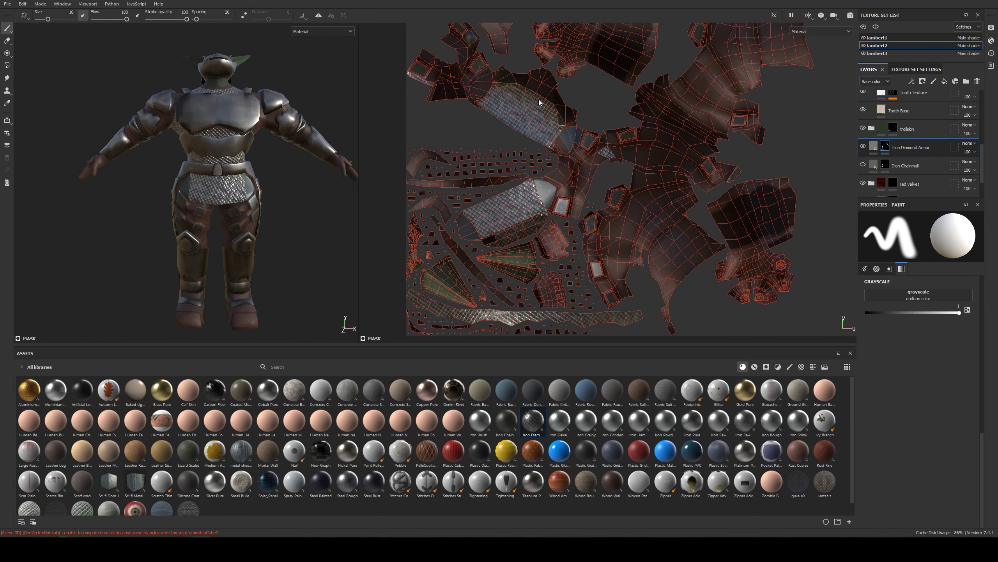
left_click(877, 38)
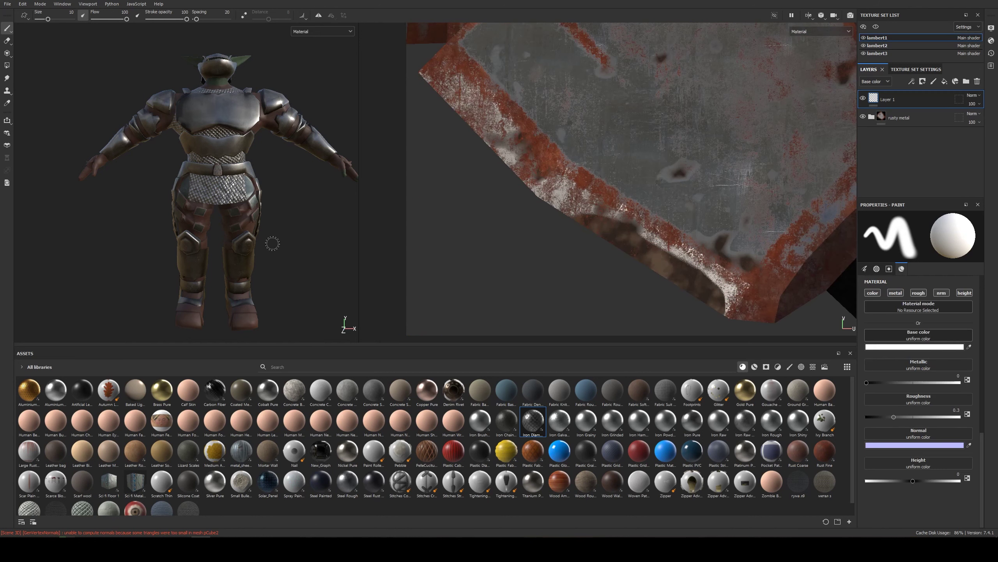
scroll(652, 162, "down", 3)
scroll(705, 106, "down", 1)
middle_click_drag(706, 106, 655, 167, "alt")
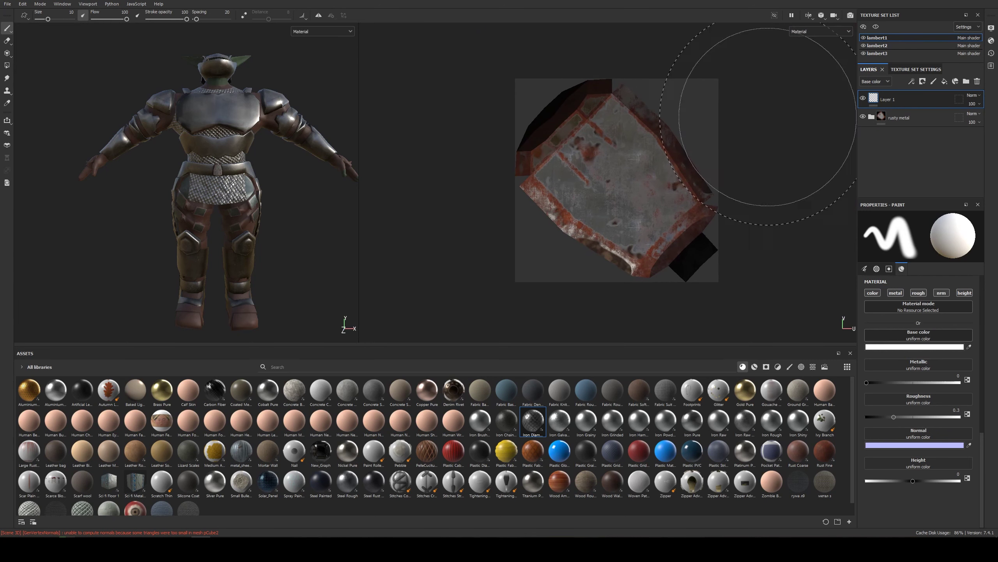
- Examine the textured troll's torso and leg armour up close from an angle
left_click(7, 4)
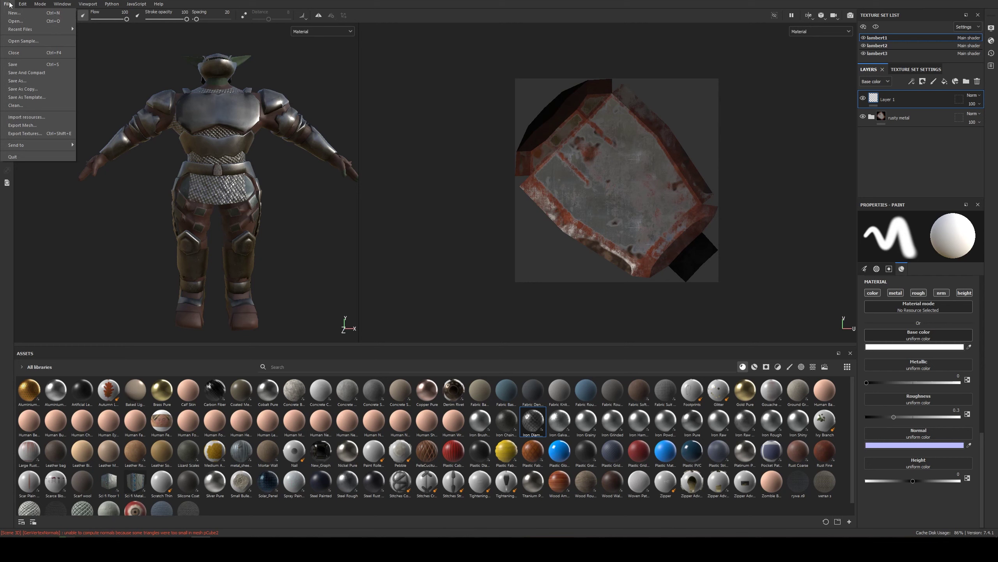
key("Escape")
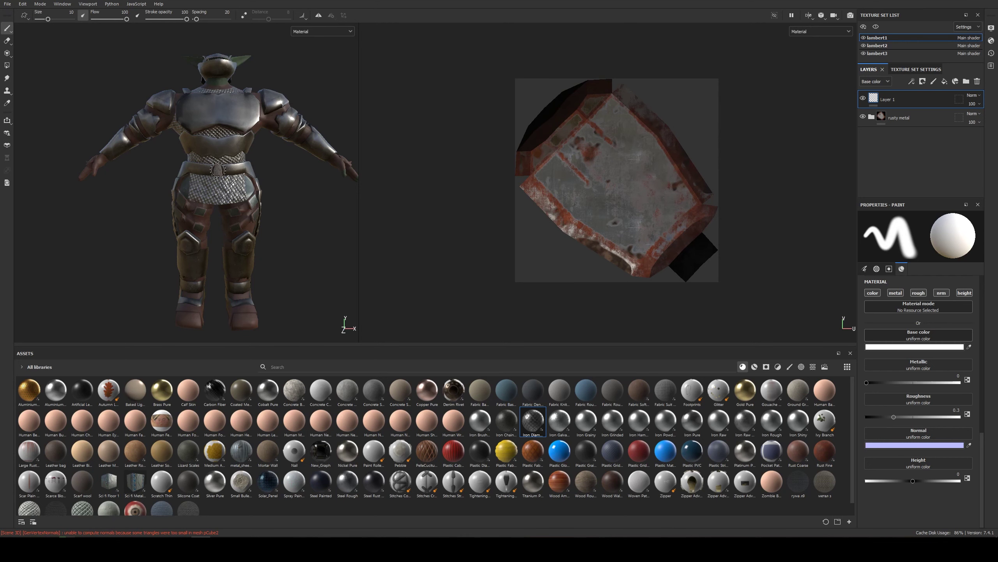
left_click_drag(220, 179, 249, 226, "alt")
scroll(248, 226, "up", 3)
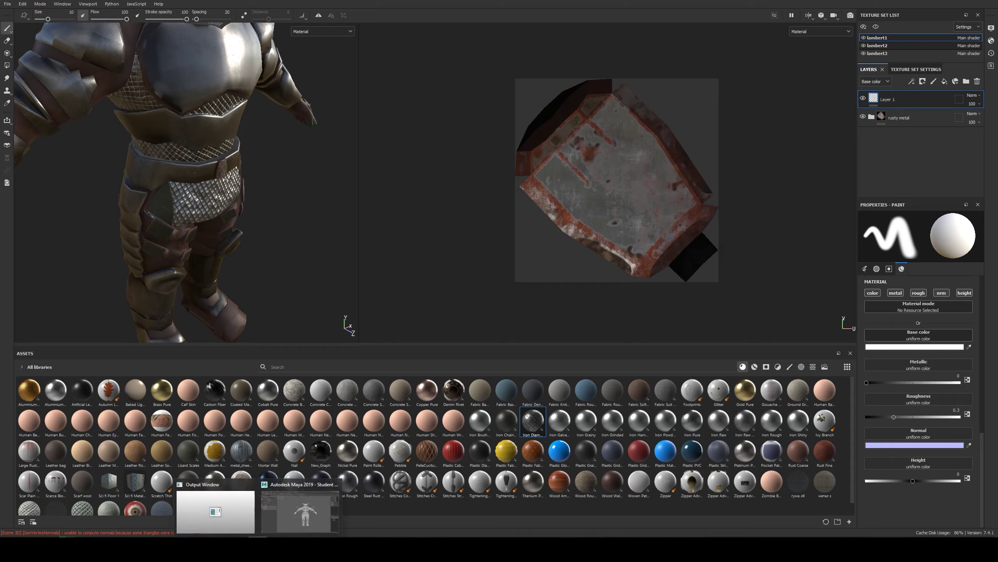
- Switch back to Maya and examine the untextured armoured troll from behind and from the front
left_click(284, 513)
left_click(628, 312)
left_click_drag(628, 311, 503, 226, "alt")
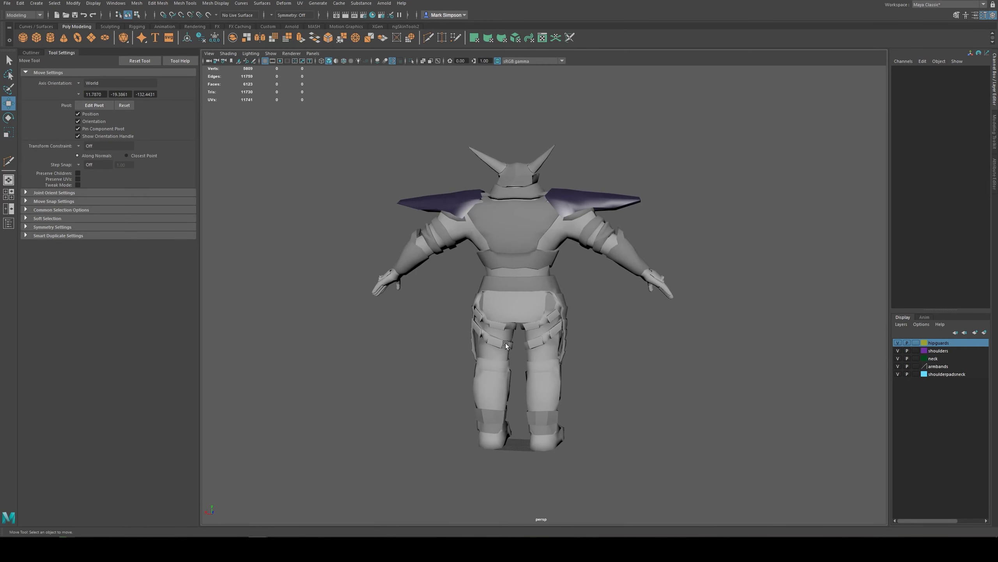
left_click_drag(505, 343, 365, 348, "alt")
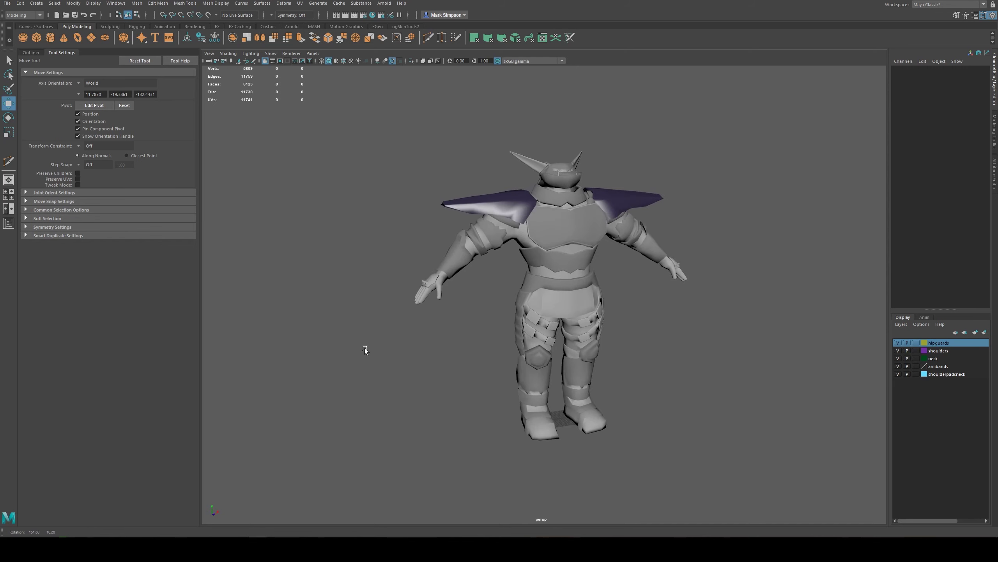
left_click_drag(515, 276, 499, 243, "alt")
left_click_drag(510, 271, 476, 232, "alt")
- Select the forearm bands to inspect them on the figure, and clear the selection
left_click(467, 235)
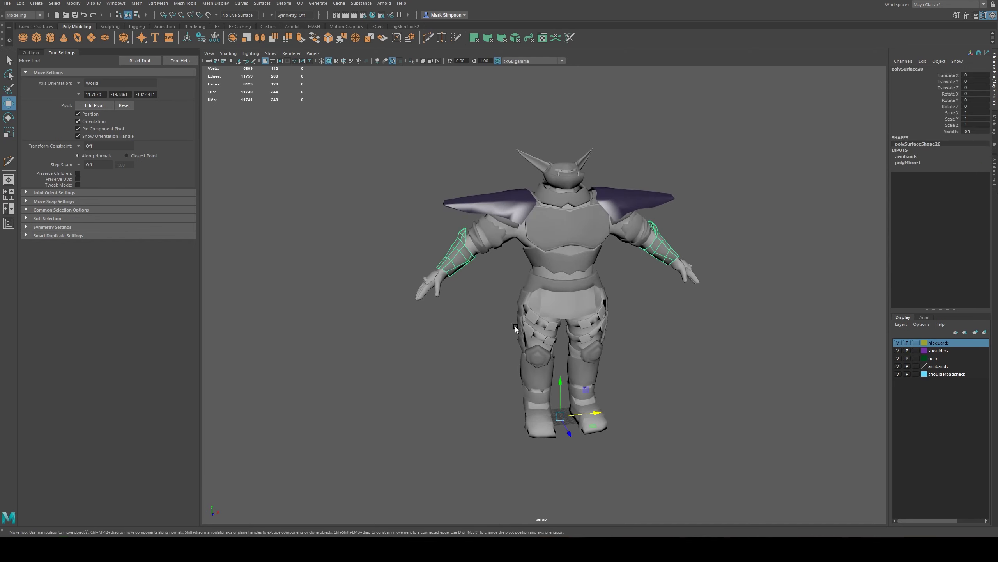
left_click_drag(553, 329, 558, 319, "alt")
middle_click_drag(559, 319, 541, 303, "alt")
scroll(541, 302, "up", 3)
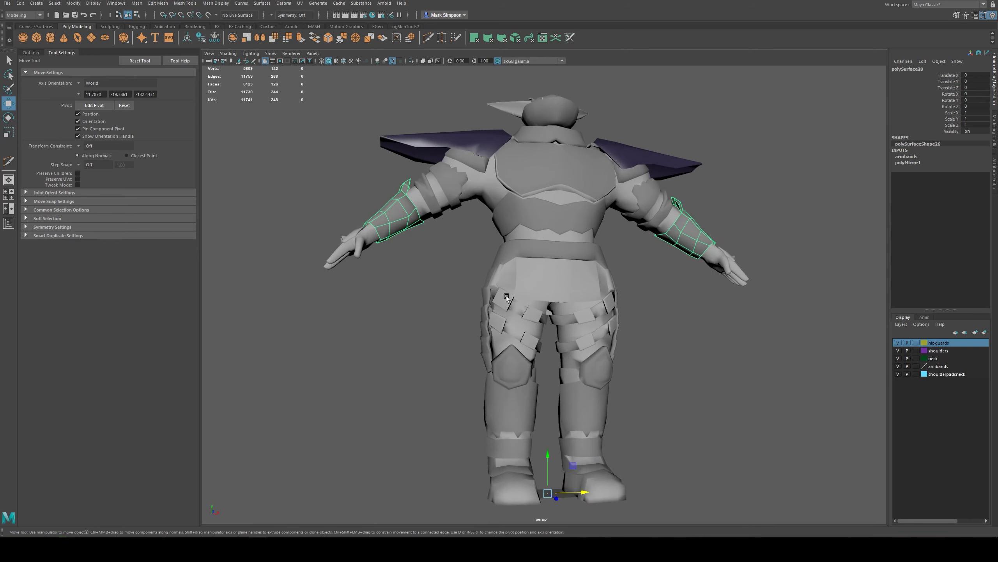
left_click_drag(506, 296, 484, 318, "alt")
left_click(543, 293)
left_click(638, 273)
left_click_drag(595, 341, 632, 280, "alt")
left_click_drag(590, 315, 588, 256, "alt")
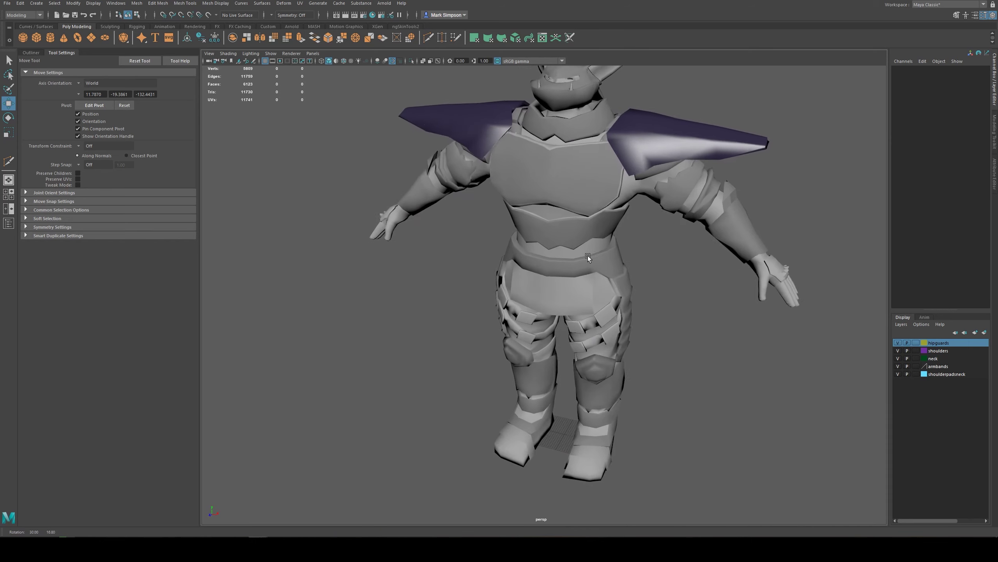
- Inspect the armoured troll from the front, comparing the full figure with a closer look at the leg armour
left_click_drag(643, 207, 563, 209, "alt")
scroll(562, 209, "down", 3)
left_click_drag(557, 275, 529, 275, "alt")
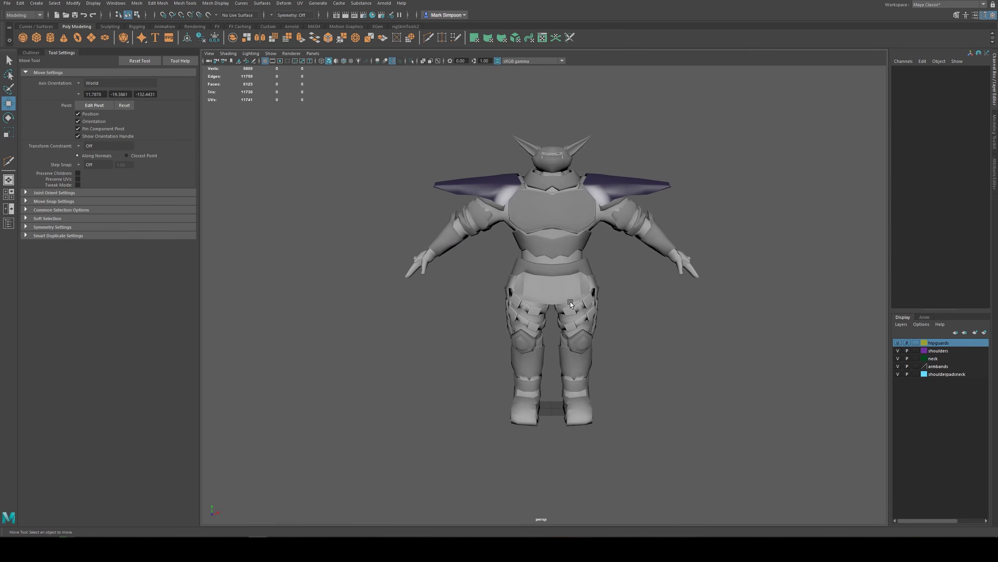
middle_click_drag(535, 200, 535, 170, "alt")
middle_click_drag(562, 270, 568, 349, "alt")
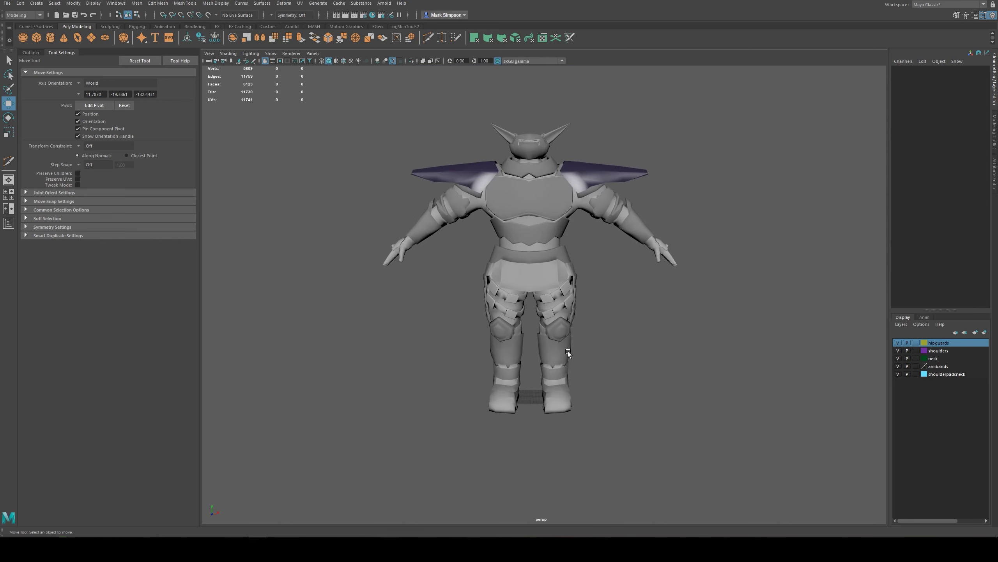
scroll(568, 352, "up", 3)
scroll(568, 352, "down", 2)
middle_click_drag(492, 217, 499, 292, "alt")
scroll(510, 282, "down", 2)
left_click_drag(510, 283, 543, 258, "alt")
scroll(542, 258, "up", 2)
middle_click_drag(531, 306, 561, 90, "alt")
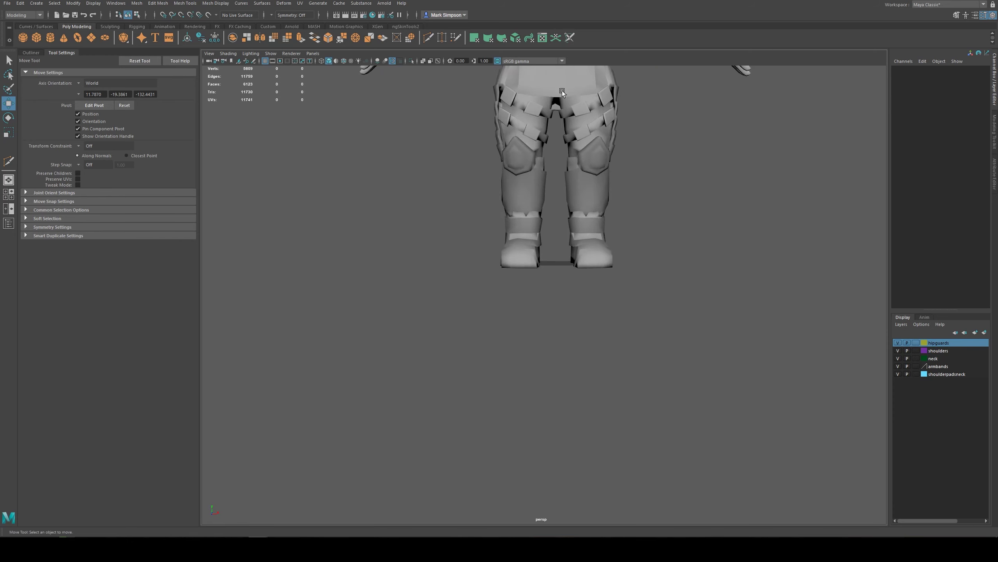
- Examine the untextured troll up close from the boots and leg armour through the belt and chest plate to the head
scroll(602, 258, "up", 5)
left_click_drag(574, 187, 574, 292, "alt")
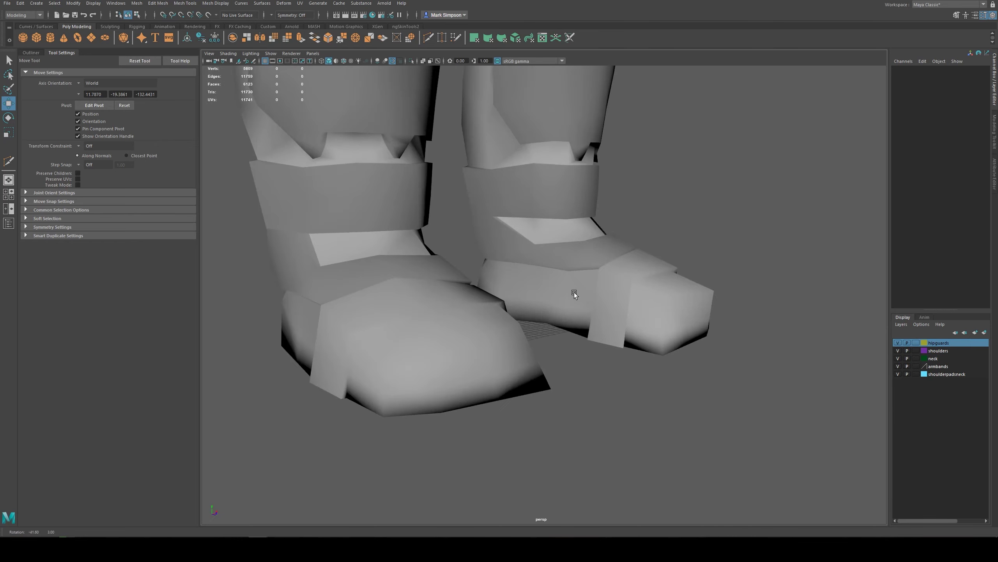
scroll(574, 294, "down", 3)
middle_click_drag(531, 173, 532, 237, "alt")
right_click_drag(532, 237, 540, 325, "alt")
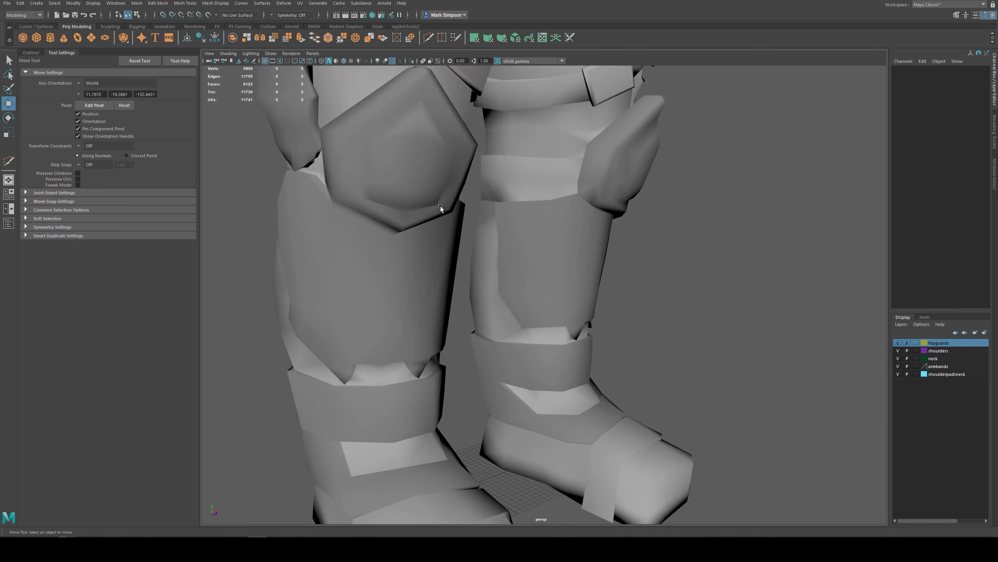
middle_click_drag(439, 206, 546, 500, "alt")
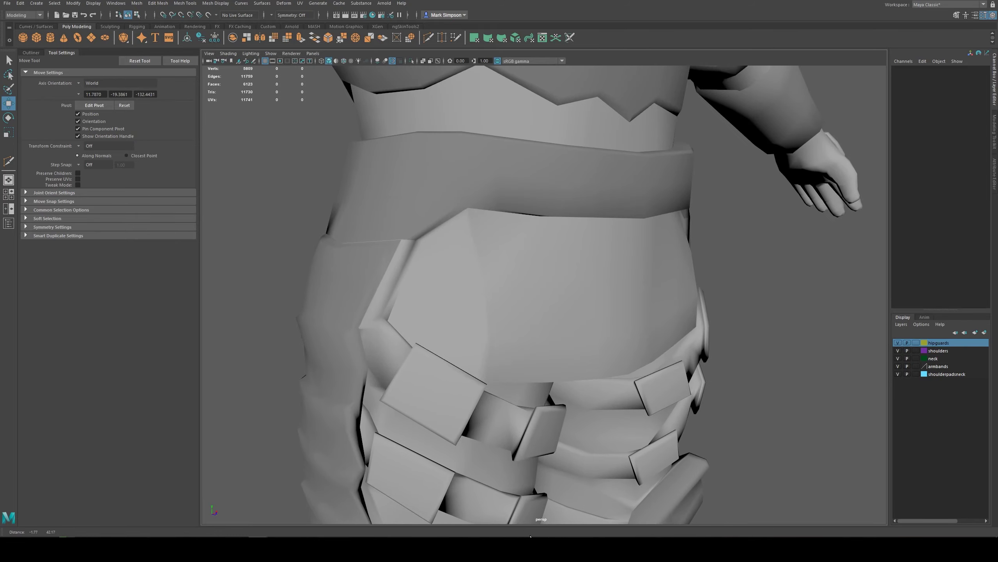
left_click_drag(501, 364, 530, 265, "alt")
right_click_drag(531, 265, 534, 345, "alt")
left_click_drag(535, 345, 530, 328, "alt")
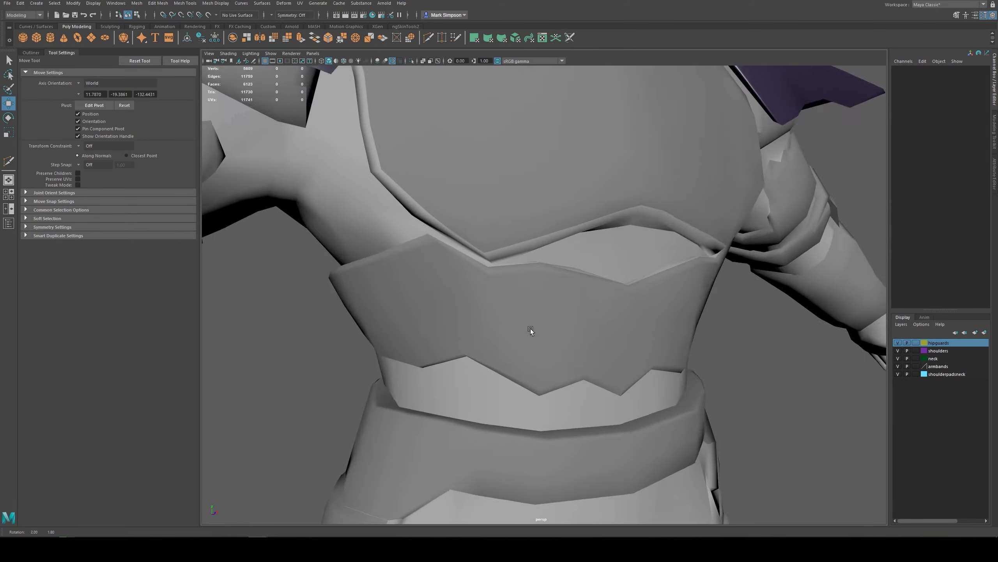
right_click_drag(529, 329, 534, 220, "alt")
left_click_drag(534, 220, 543, 375, "alt")
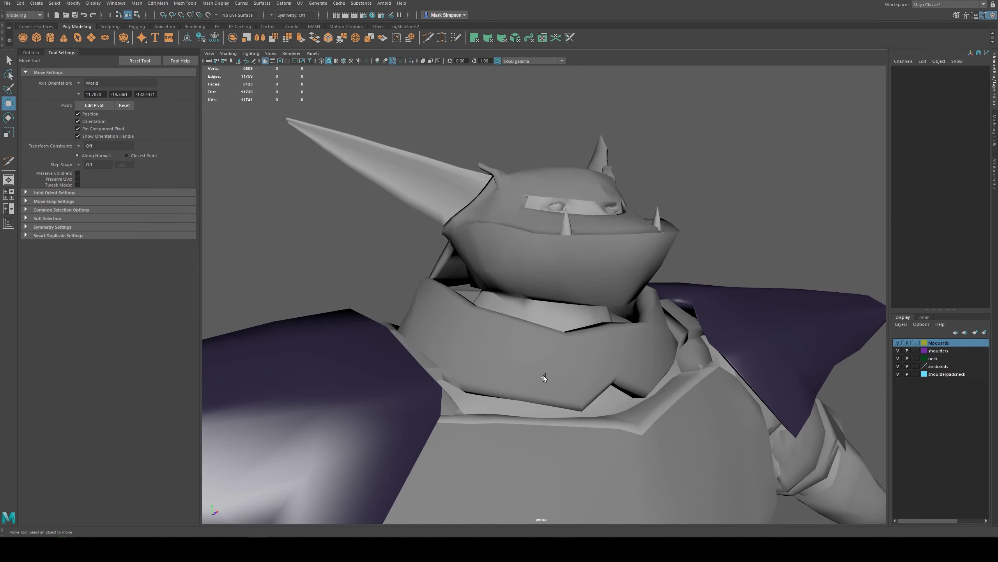
- Examine the full untextured troll from an angle, checking its shoulder pads and overall armour proportions
scroll(548, 373, "down", 6)
middle_click_drag(548, 374, 686, 196, "alt")
left_click_drag(686, 196, 618, 214, "alt")
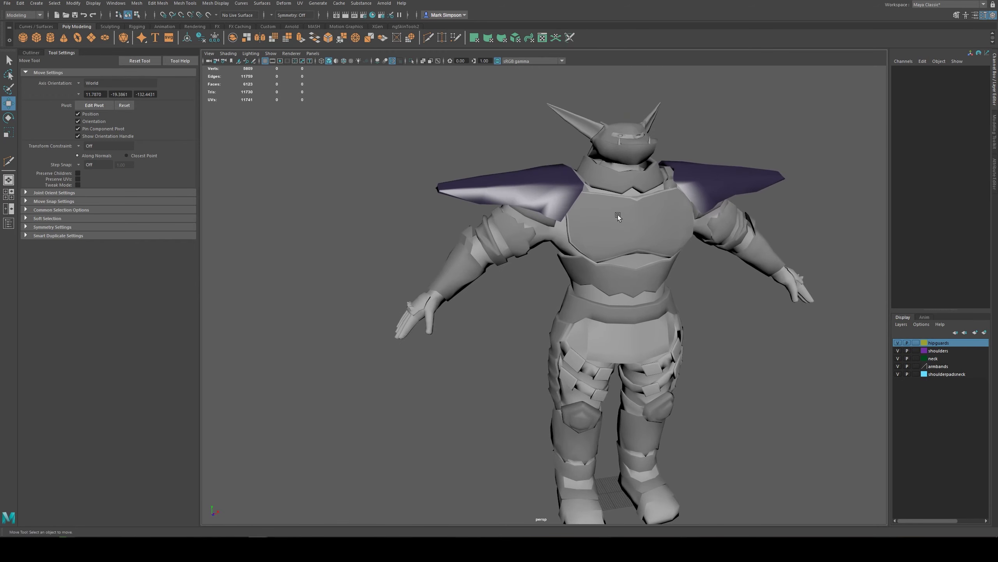
middle_click_drag(711, 309, 503, 264, "alt")
scroll(506, 265, "down", 3)
mouse_move(506, 265)
left_mouse_down("alt")
mouse_move(499, 252)
mouse_move(487, 262)
left_mouse_up("alt")
scroll(521, 240, "up", 1)
middle_click_drag(521, 241, 493, 257, "alt")
left_click_drag(493, 257, 509, 250, "alt")
middle_click_drag(508, 249, 509, 247, "alt")
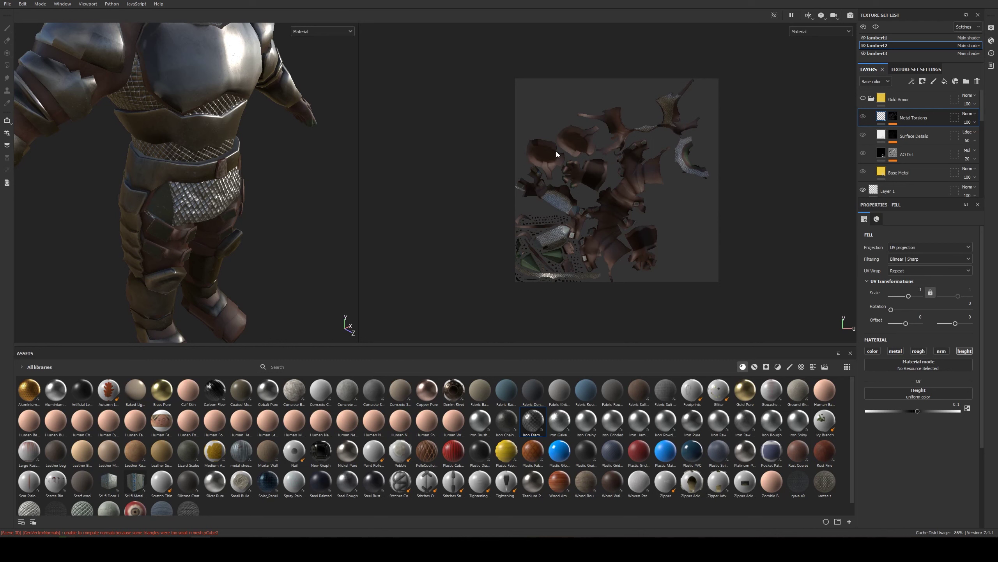
- Switch to Substance Painter and examine the textured troll's armour, including the metal chest plate up close, alongside its UV texture layout
left_click_drag(251, 143, 204, 128, "alt")
middle_click_drag(204, 128, 221, 260, "alt")
left_click_drag(222, 154, 245, 153, "alt")
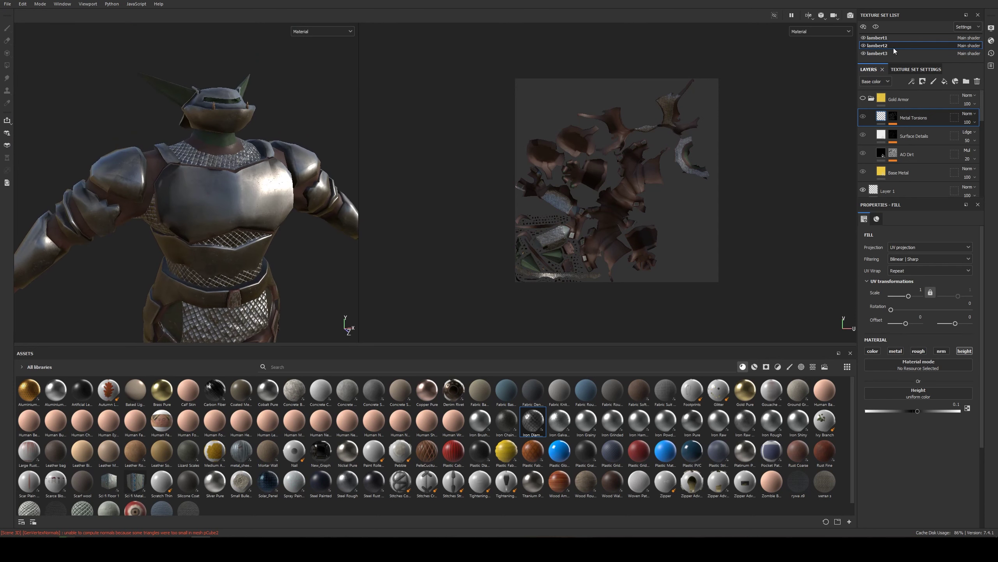
left_click_drag(261, 214, 267, 171, "alt")
scroll(239, 173, "up", 3)
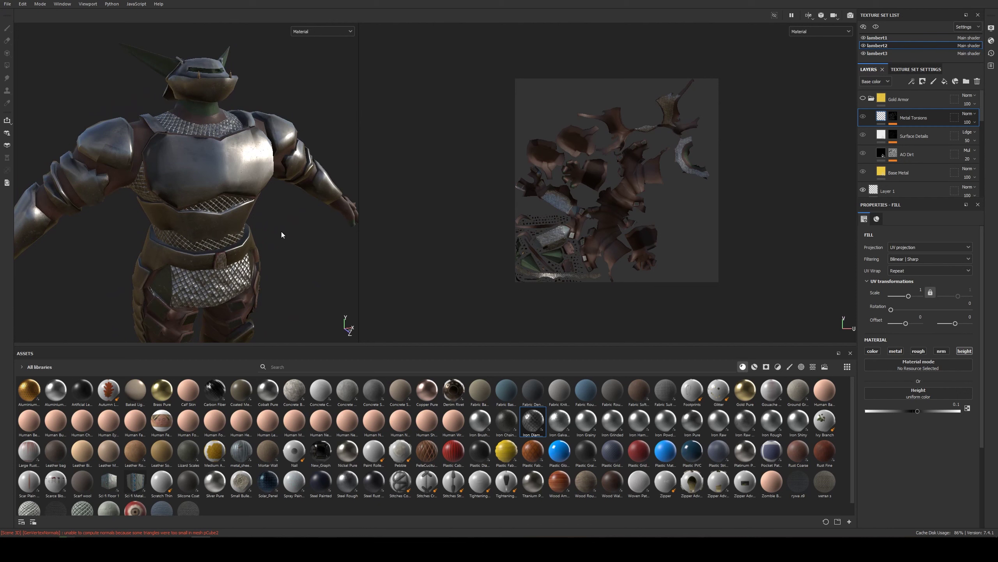
scroll(174, 174, "up", 6)
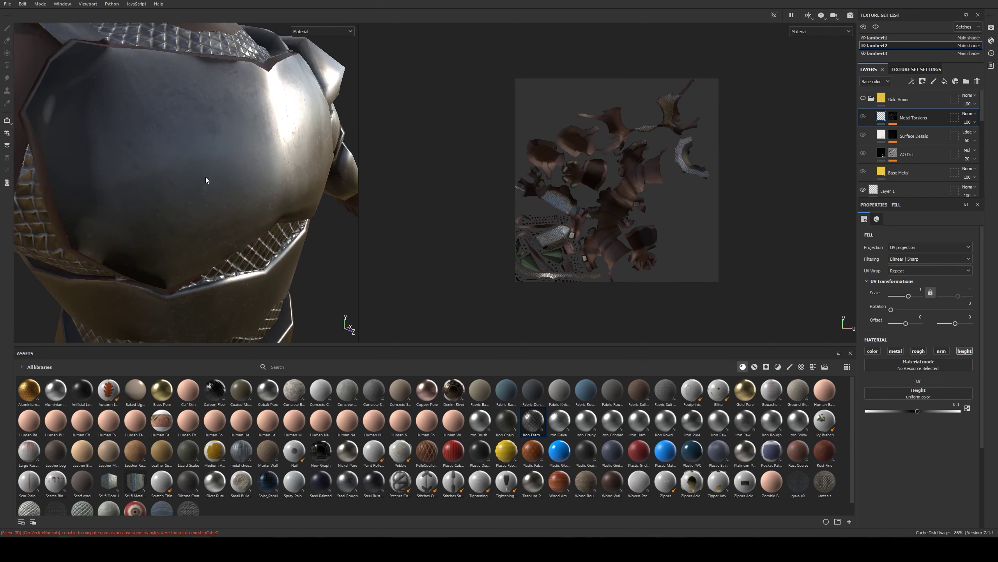
left_click_drag(220, 138, 138, 138, "alt")
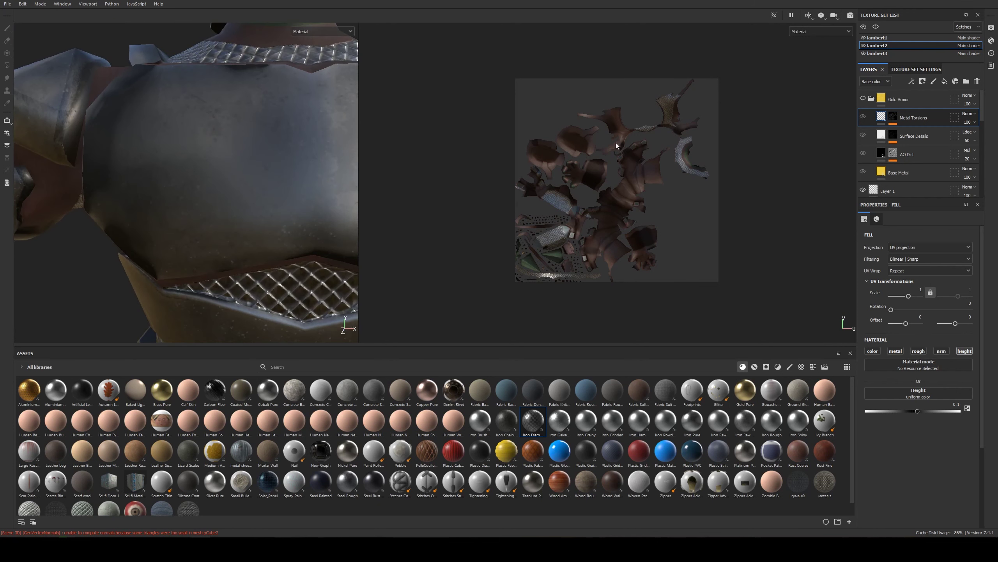
scroll(283, 200, "down", 6)
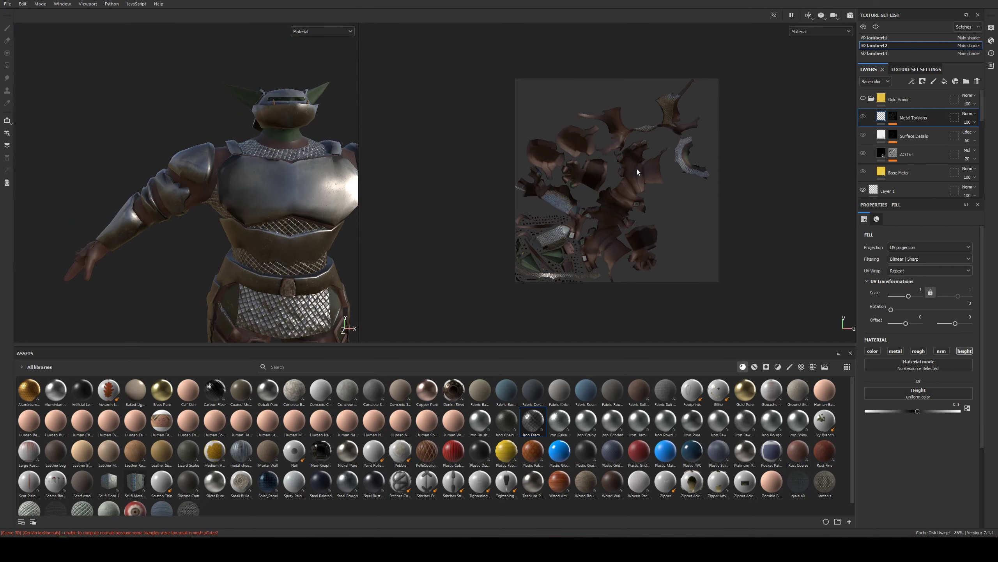
left_click_drag(277, 164, 205, 147, "alt")
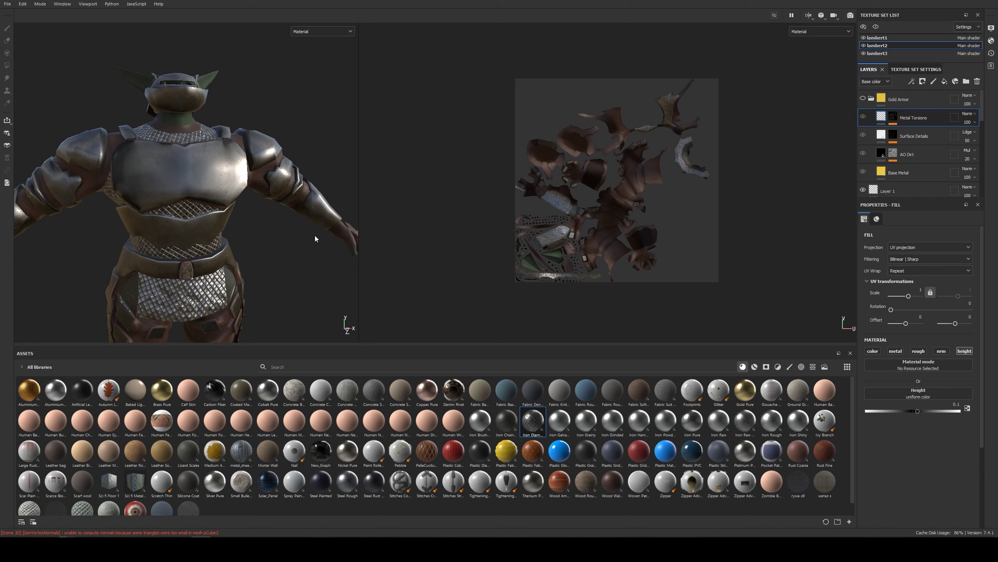
scroll(623, 202, "up", 3)
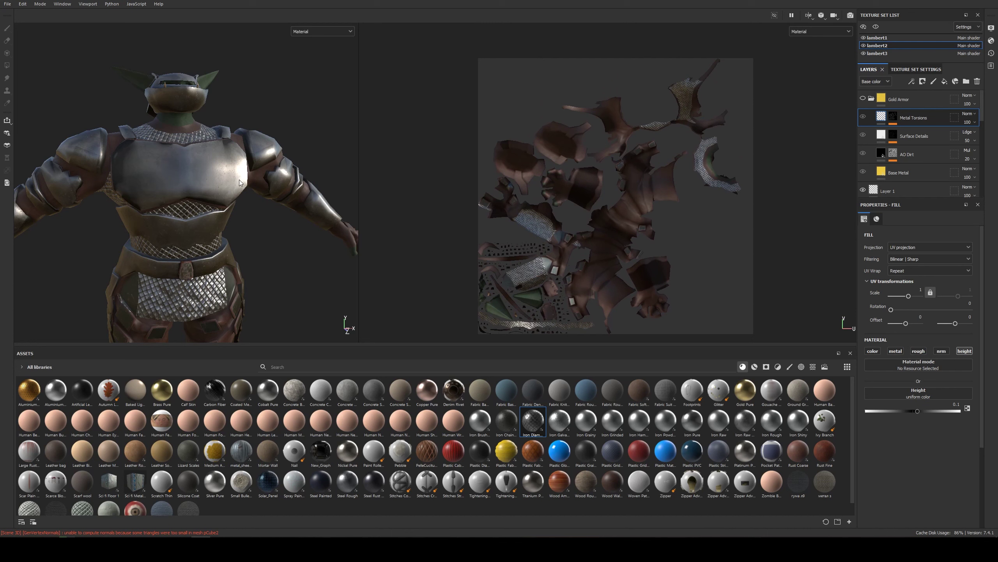
left_click_drag(240, 182, 238, 127, "alt")
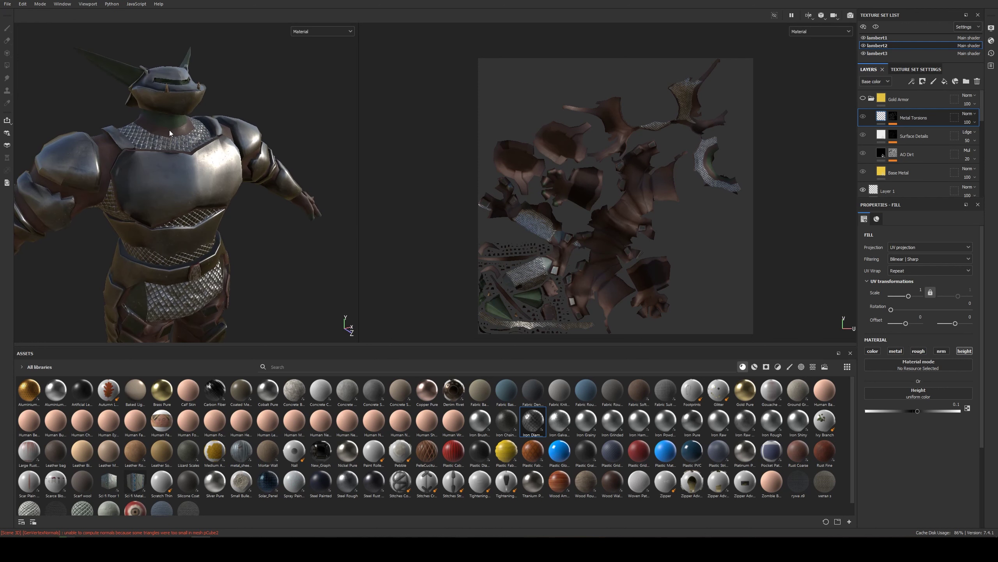
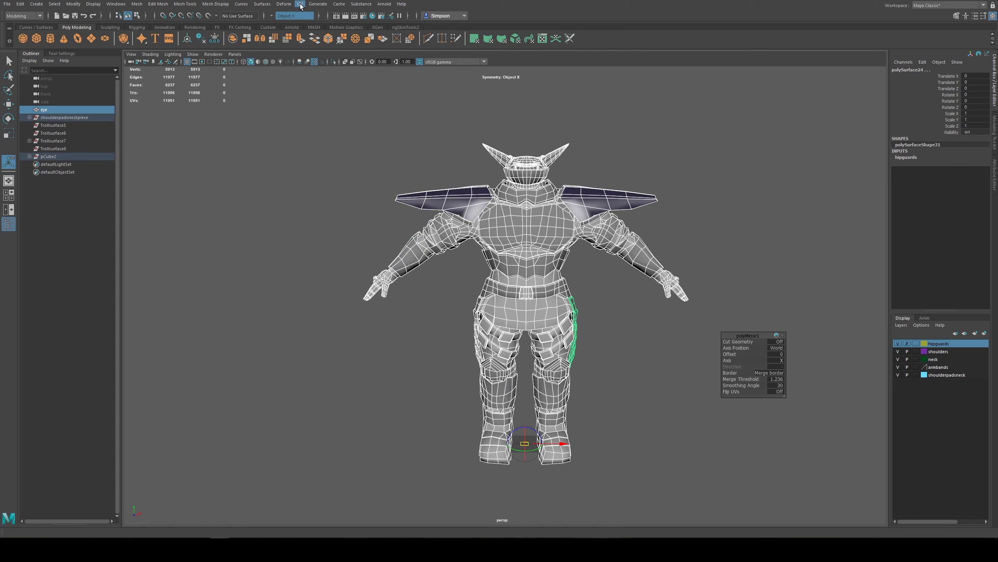
- Switch back to Maya, check the separate arm armour pieces by selecting them, and select every mesh of the troll
left_click(645, 213)
left_click(608, 208)
left_click(645, 268)
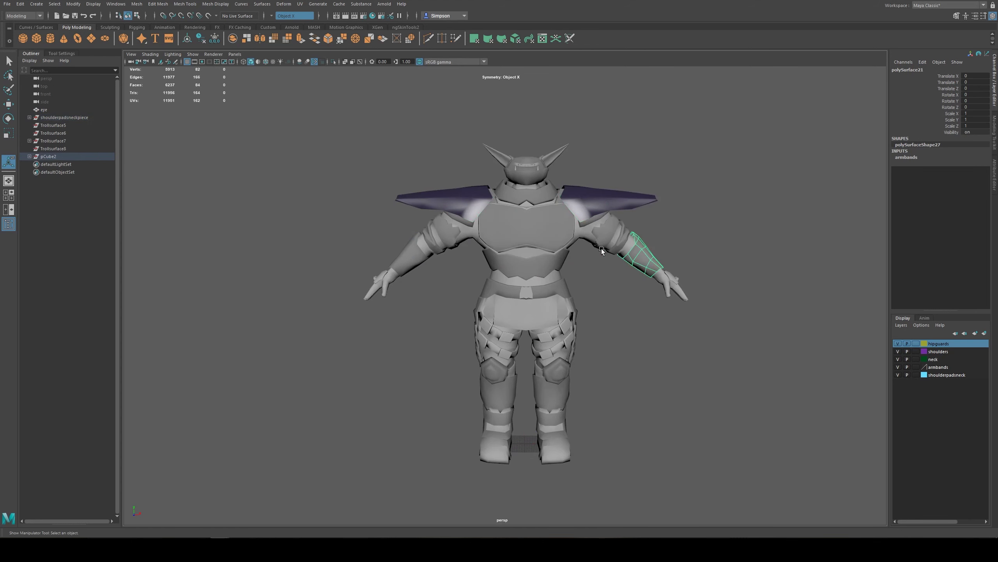
left_click(500, 268)
left_click_drag(308, 112, 723, 488)
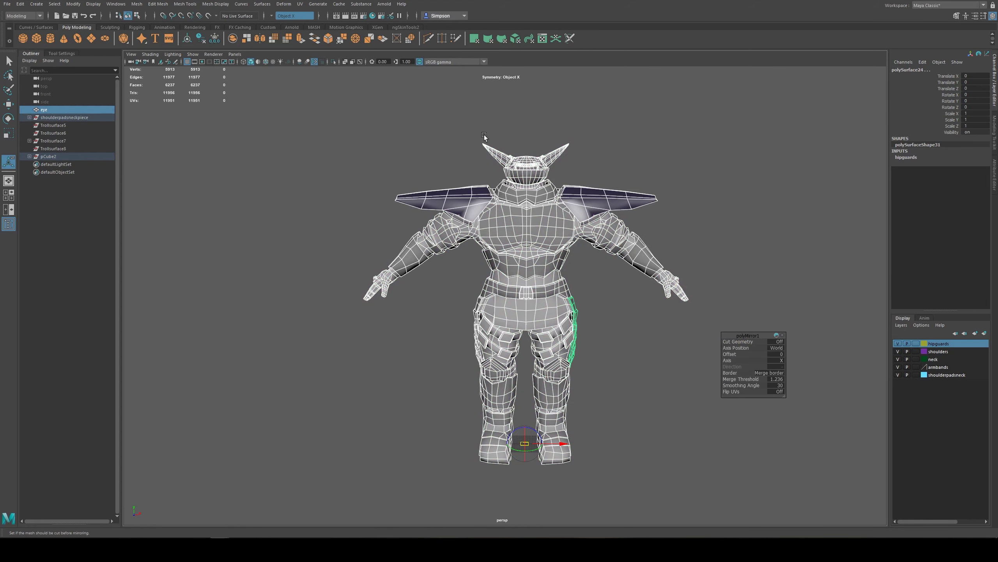
left_click(139, 4)
left_click(237, 38)
- Pick faces on the body's chest in face mode, and return to object mode with only the body mesh selected
left_click_drag(502, 218, 532, 240, "alt")
scroll(533, 241, "up", 5)
scroll(562, 137, "up", 3)
right_click(562, 135)
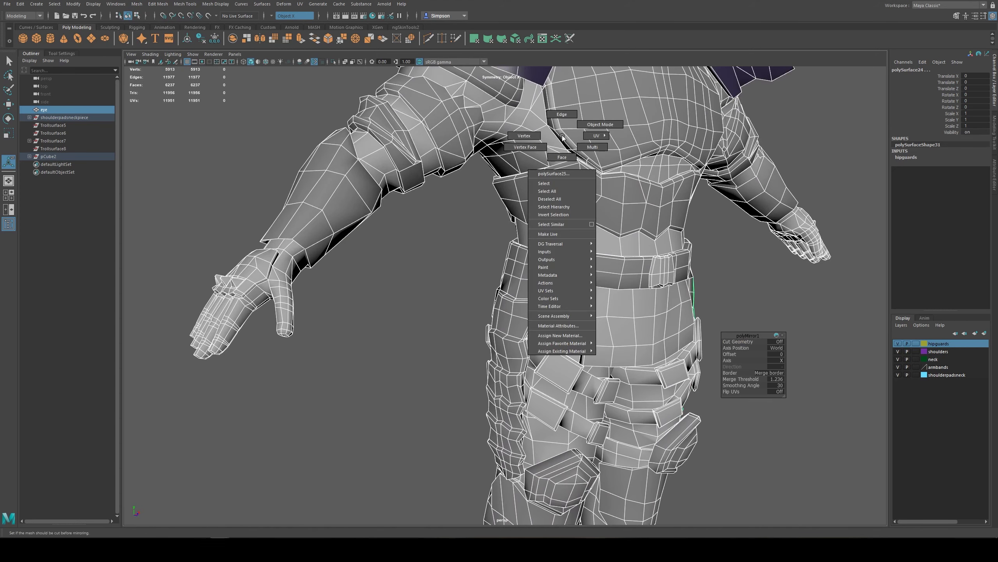
right_click_drag(562, 135, 562, 157)
left_click(551, 120)
key("w")
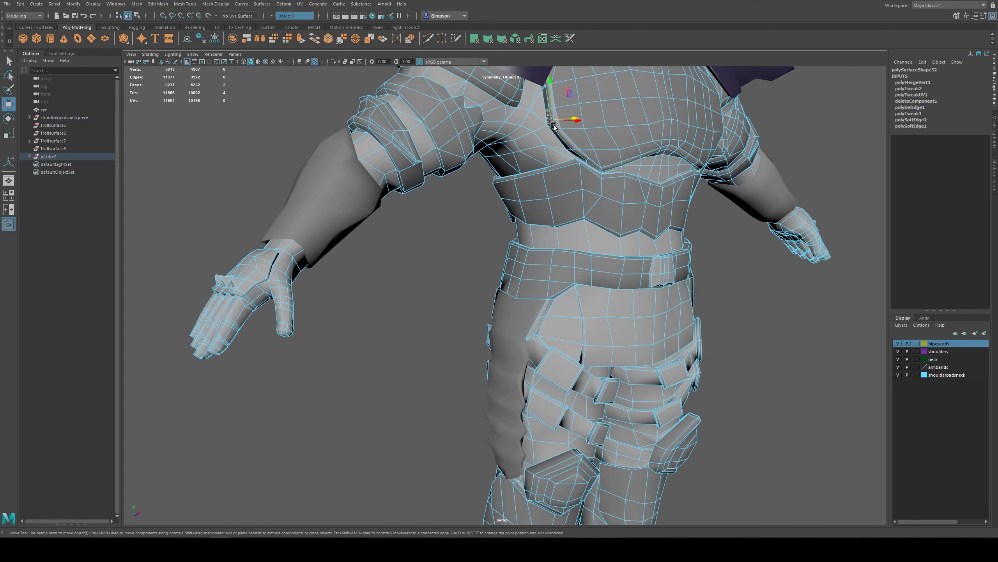
left_click_drag(554, 126, 578, 120)
right_click_drag(581, 148, 619, 138)
scroll(618, 148, "down", 5)
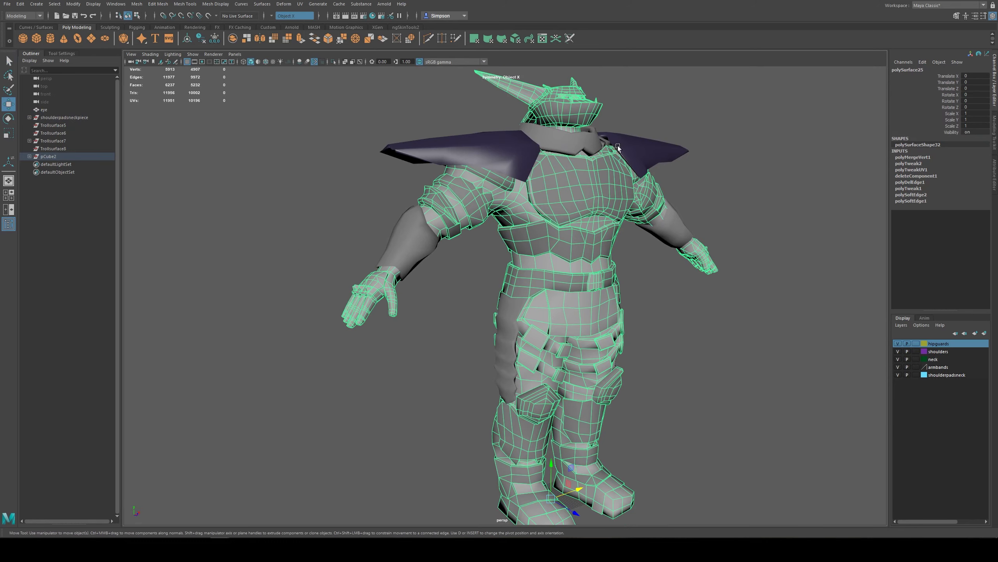
left_click_drag(618, 147, 575, 186, "alt")
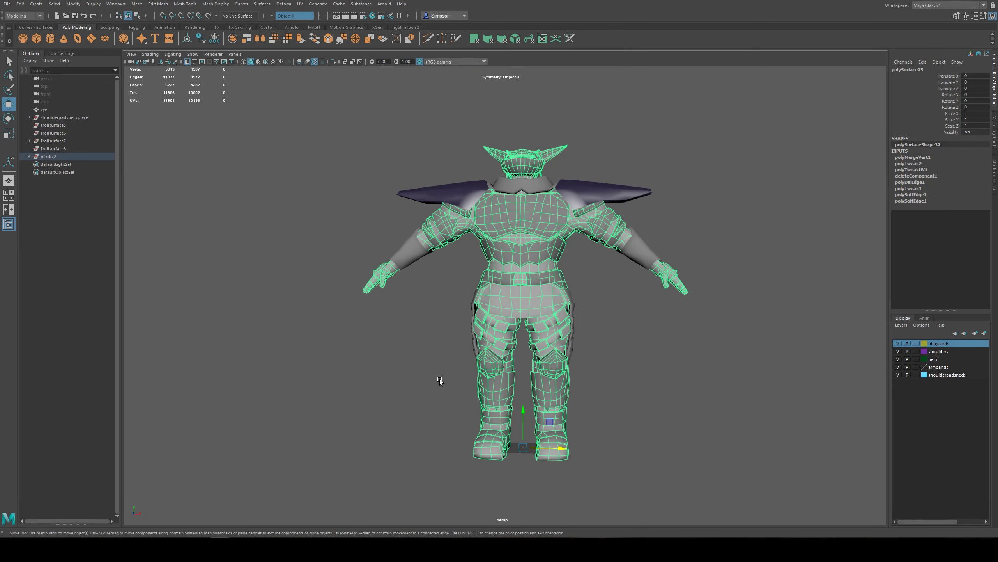
- Add the troll's right forearm band, neck guard and shoulder pads to the body selection and combine them into one mesh
left_click(395, 255)
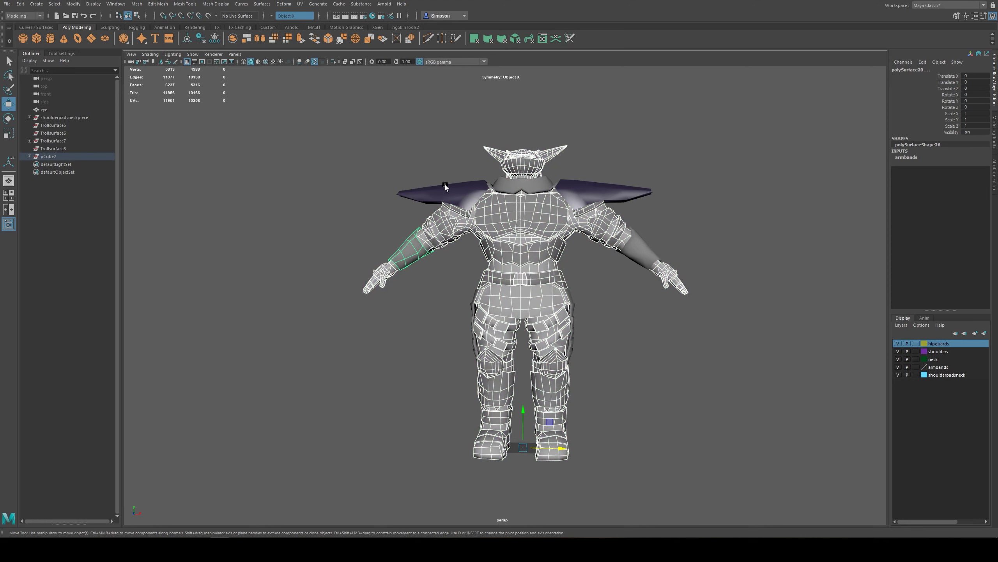
left_click(508, 181)
left_click_drag(545, 207, 541, 216, "alt")
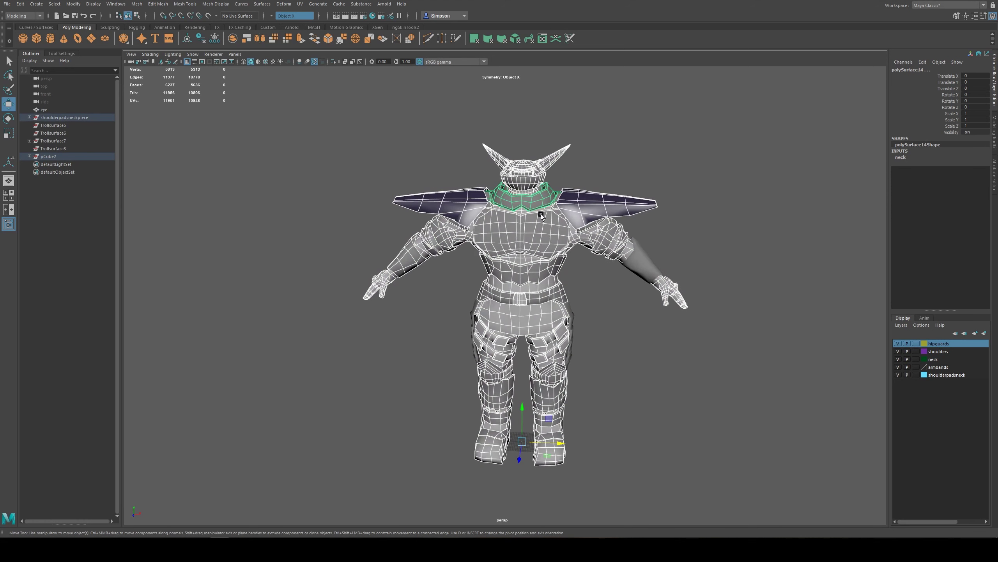
scroll(542, 216, "up", 2)
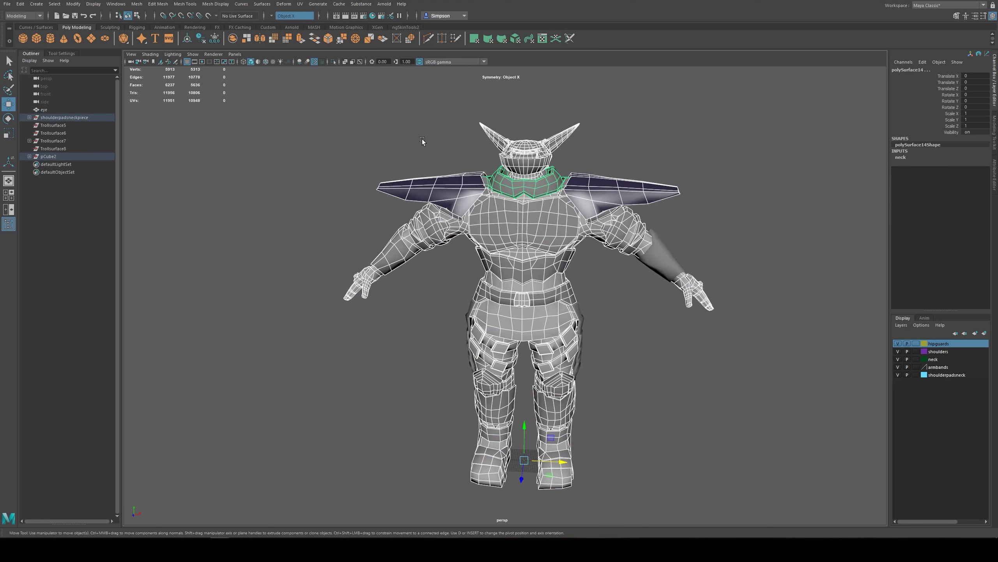
left_click(233, 39)
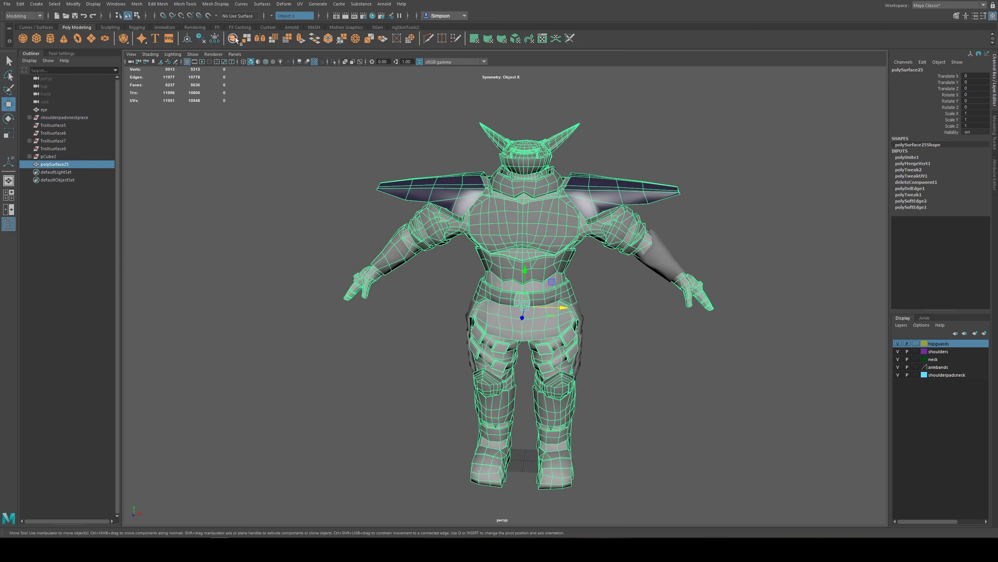
left_click(136, 3)
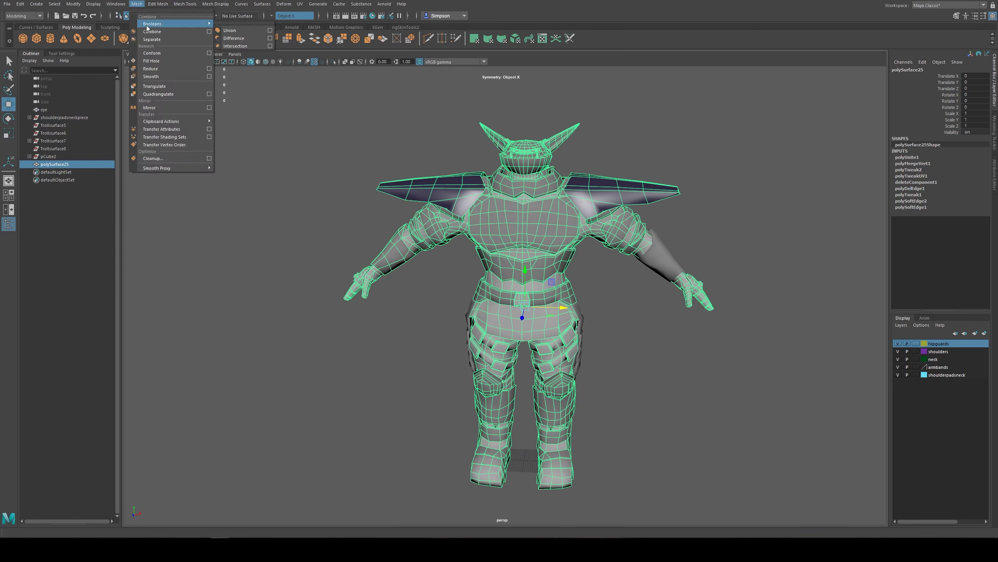
left_click(137, 4)
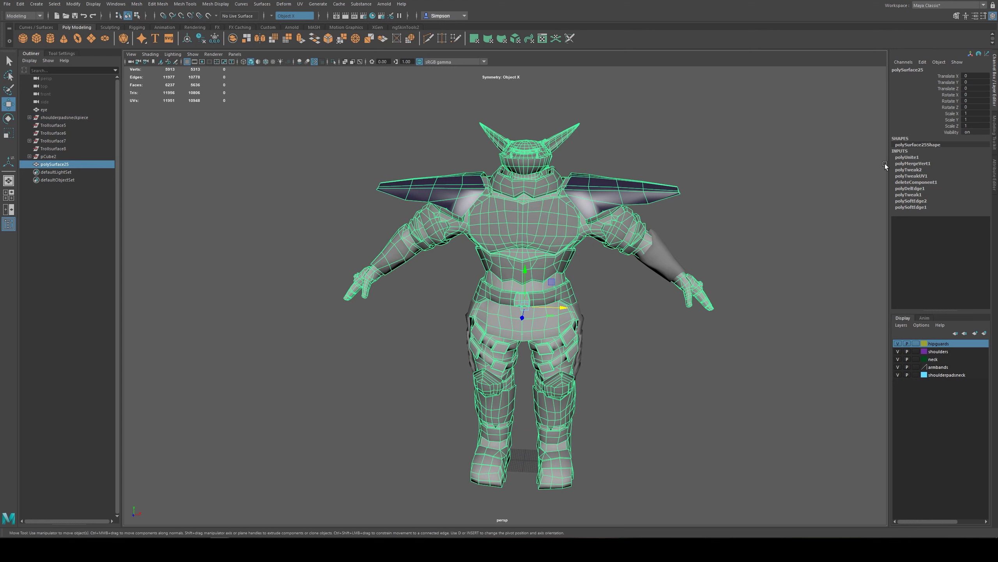
- Delete the construction history of all objects in the scene
left_click(20, 3)
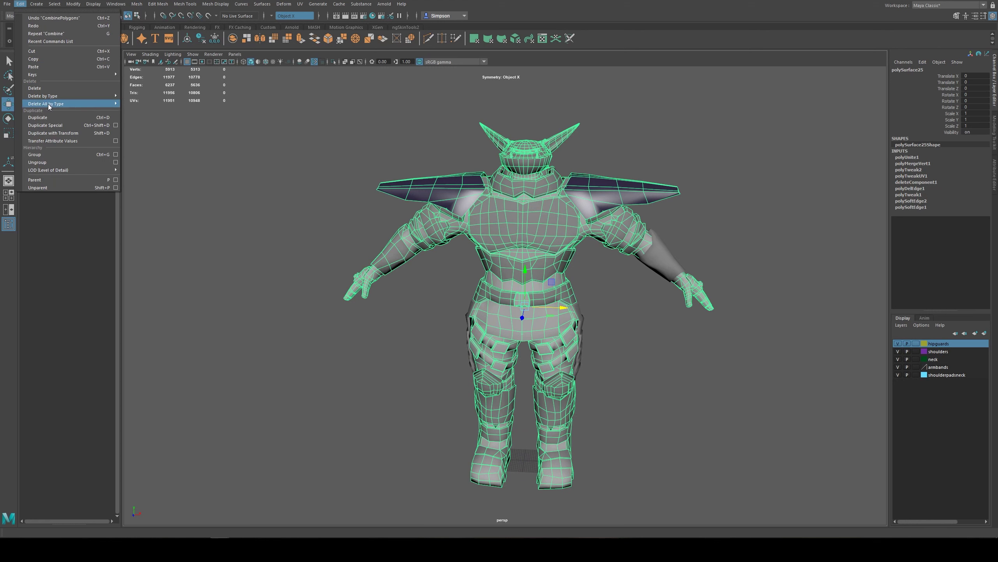
mouse_move(62, 103)
left_click(168, 113)
left_click_drag(454, 238, 459, 235, "alt")
- Open the UV Editor for the combined troll mesh and select all of its faces in the UV layout
left_click(300, 4)
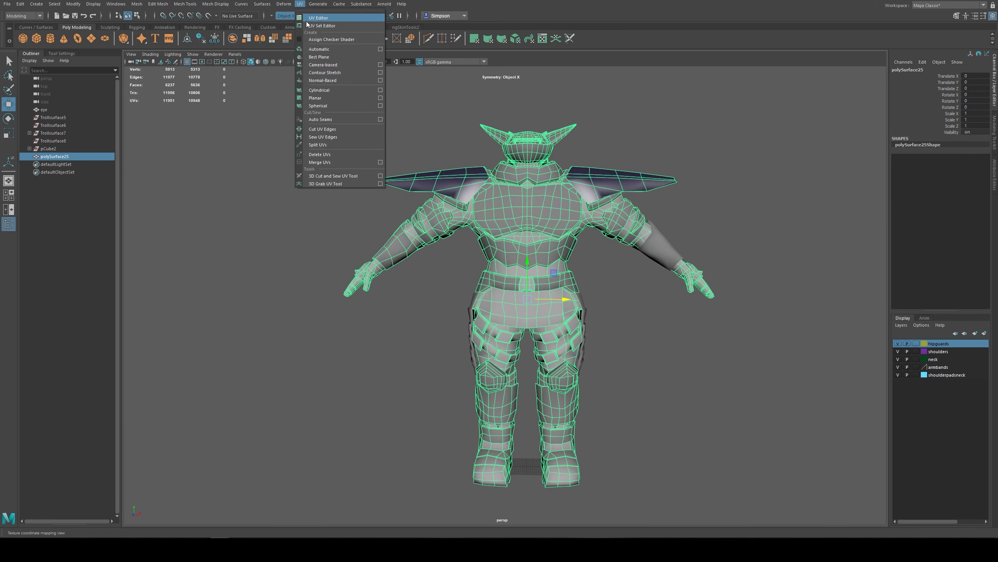
left_click(308, 24)
left_click_drag(375, 139, 344, 156)
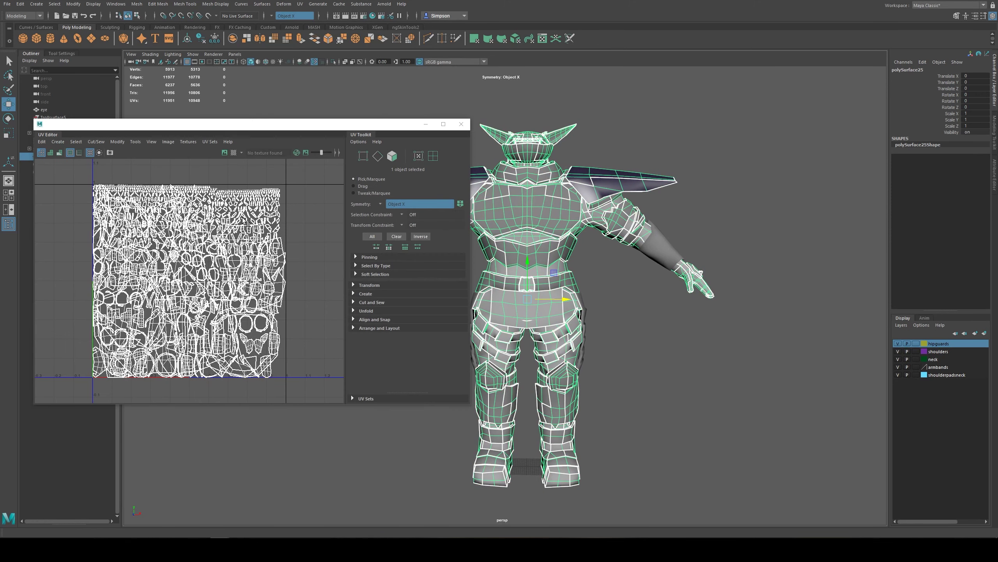
right_click_drag(243, 219, 239, 234)
scroll(238, 233, "down", 2)
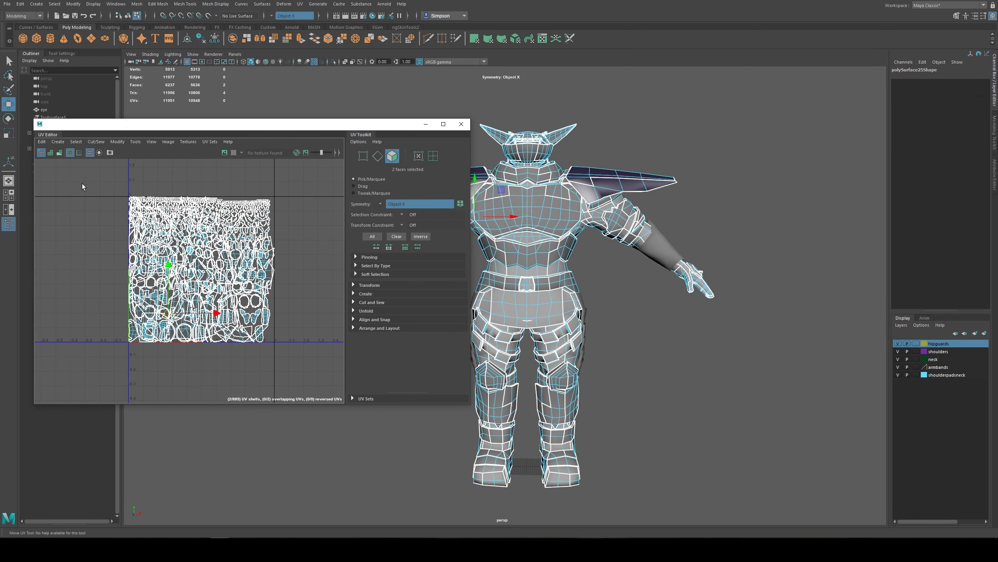
left_click_drag(82, 184, 277, 308)
- Apply an automatic UV projection to the selected troll faces and look over the new shell layout
left_click(299, 4)
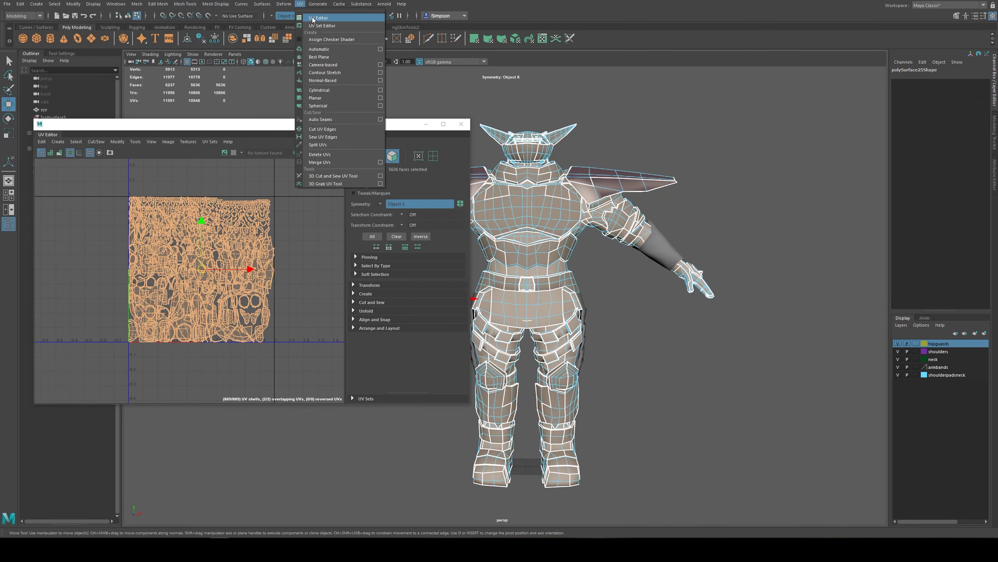
left_click(319, 49)
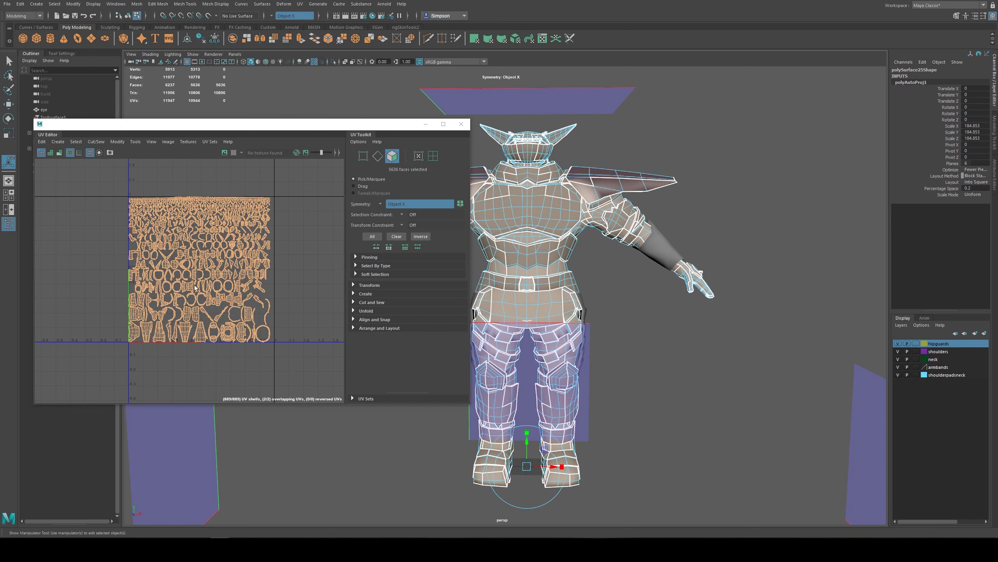
scroll(146, 259, "up", 2)
scroll(178, 259, "down", 2)
scroll(179, 259, "up", 1)
middle_click_drag(186, 256, 132, 264, "alt")
scroll(195, 280, "up", 1)
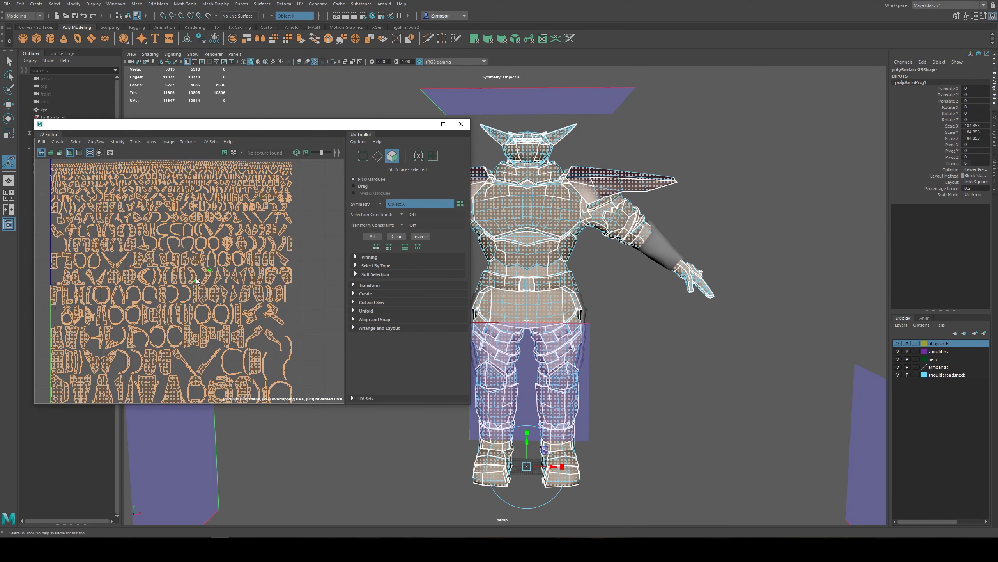
- Examine the troll's automatic UV shells up close and as a whole, including in a full-screen UV Editor
scroll(250, 222, "up", 3)
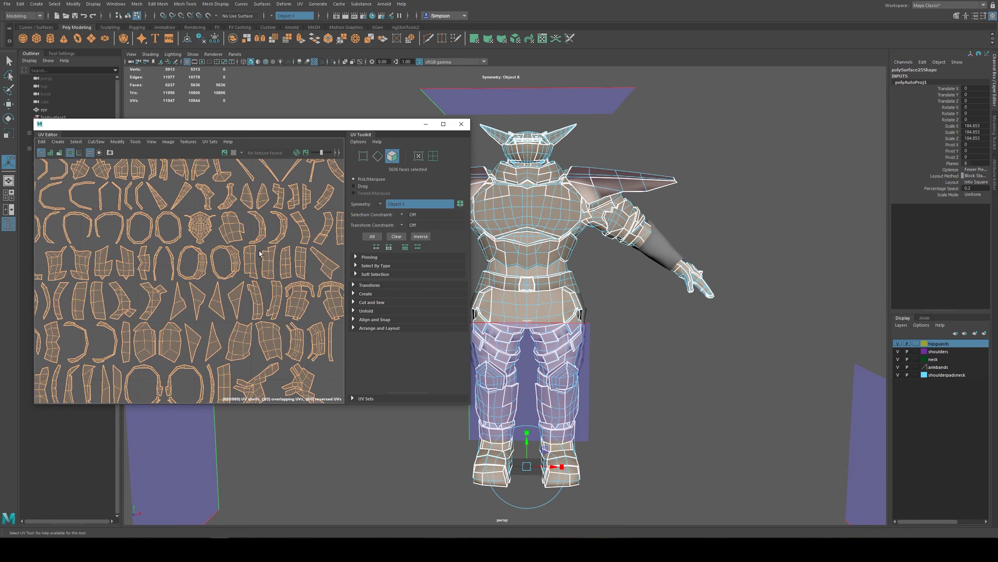
scroll(257, 336, "down", 4)
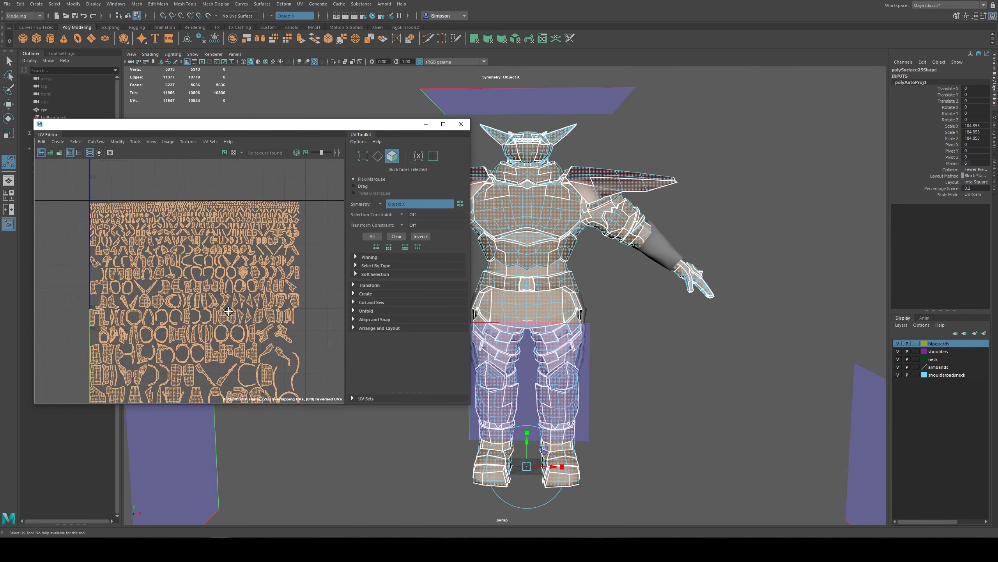
middle_click_drag(229, 311, 223, 292, "alt")
scroll(156, 243, "down", 1)
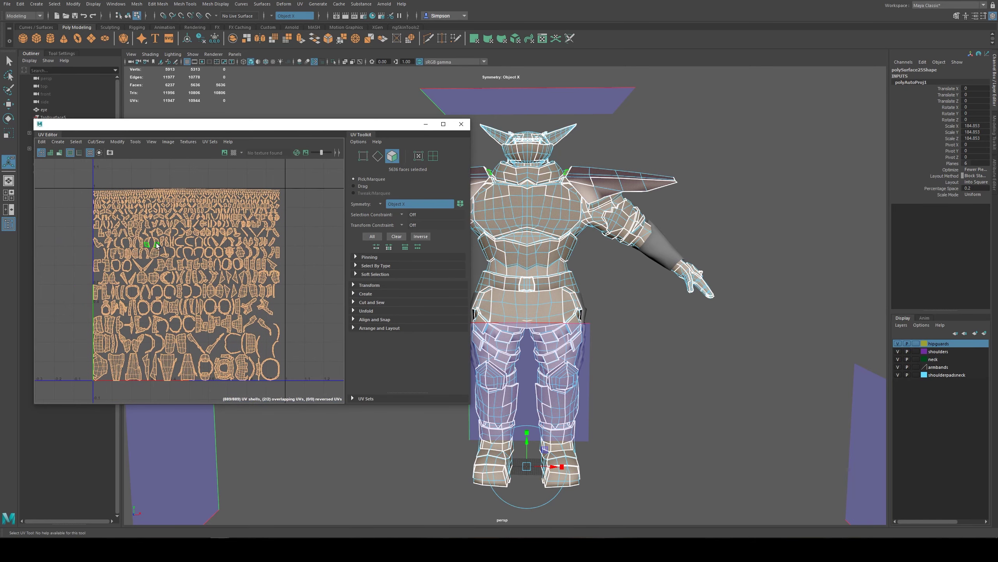
left_click(444, 125)
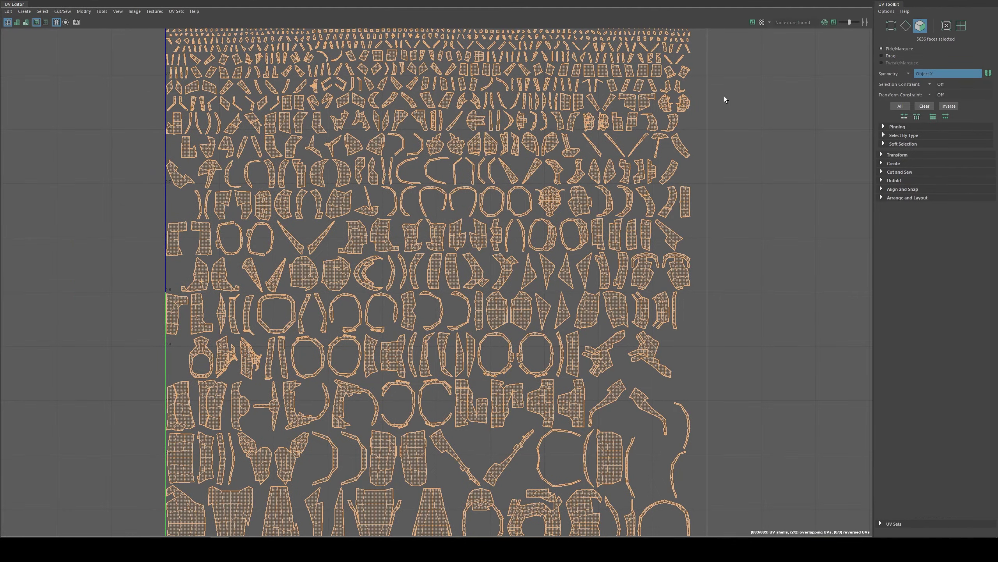
scroll(384, 331, "down", 3)
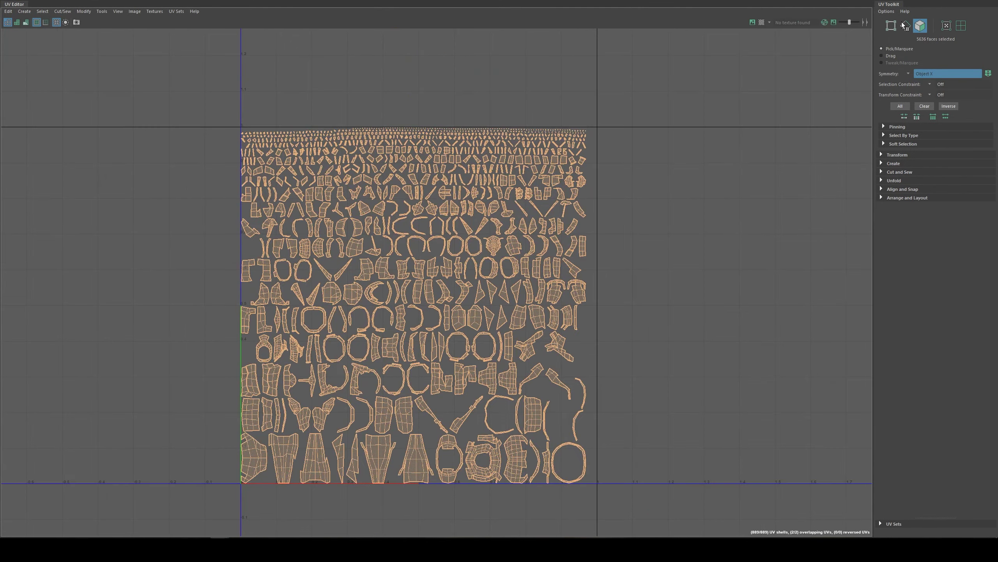
left_click(970, 1)
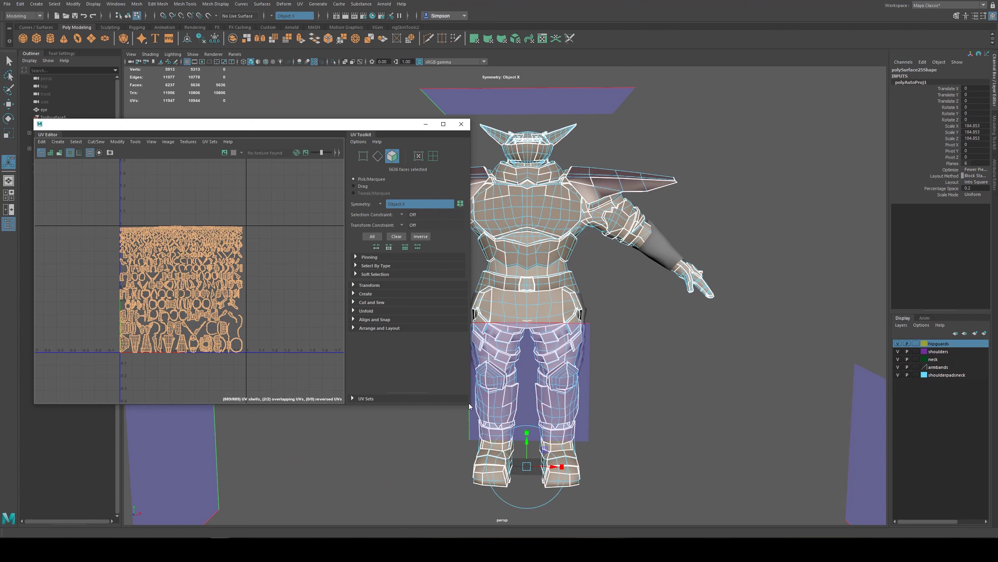
- Enlarge the UV Editor window and inspect the small shells along the upper edge of the UV tile
left_click_drag(470, 406, 562, 492)
scroll(238, 307, "up", 6)
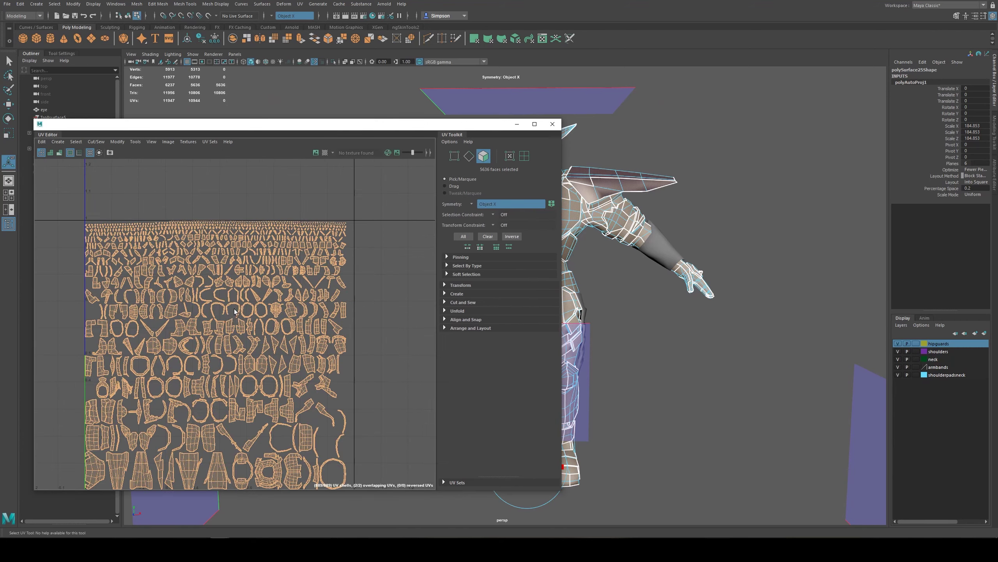
middle_click_drag(256, 275, 341, 373, "alt")
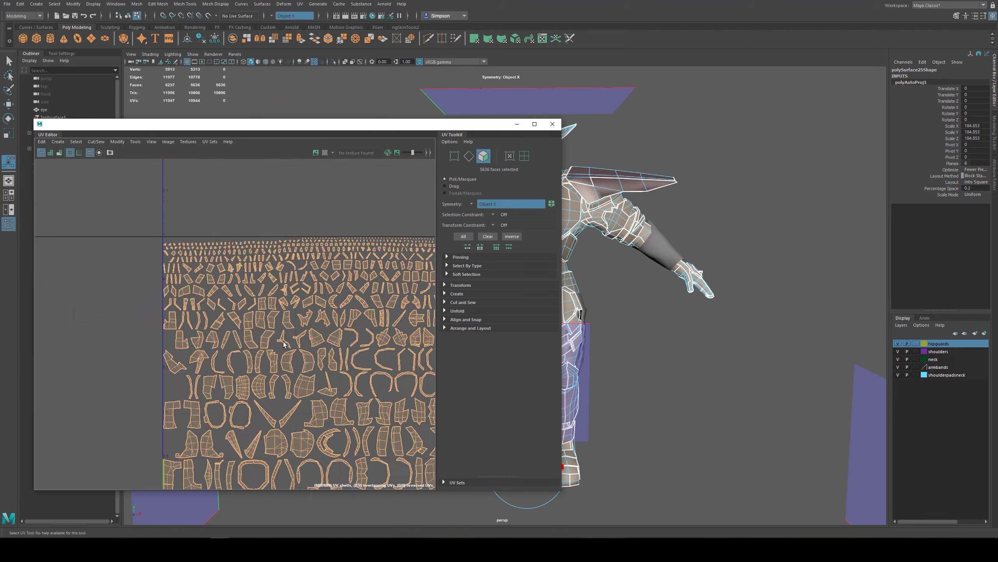
scroll(284, 342, "up", 2)
middle_click_drag(277, 326, 264, 322, "alt")
scroll(264, 322, "down", 1)
scroll(264, 321, "down", 5)
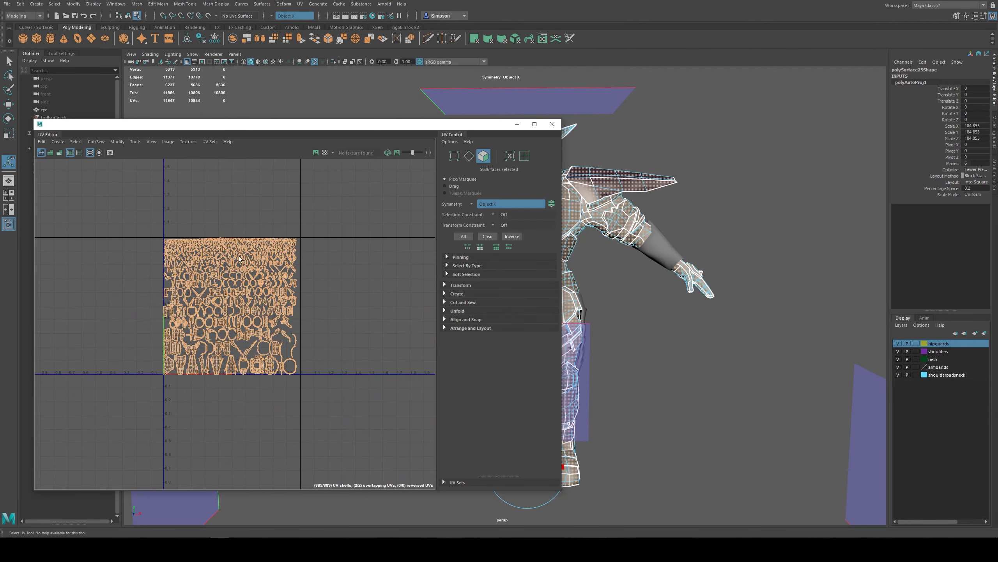
middle_click_drag(229, 217, 173, 306, "alt")
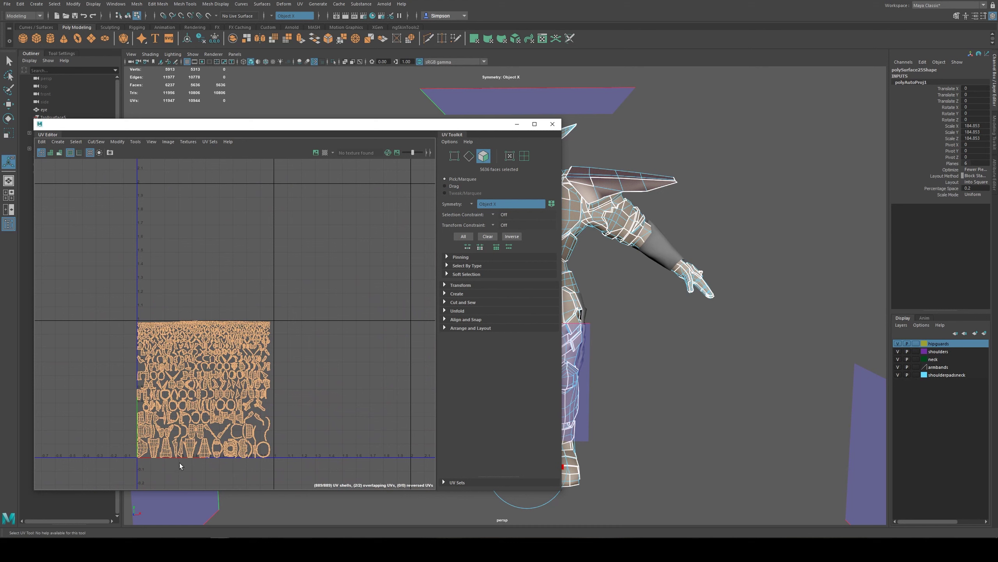
- Try scaling all of the troll's UV shells uniformly, and undo the changes
left_click_drag(128, 302, 292, 474)
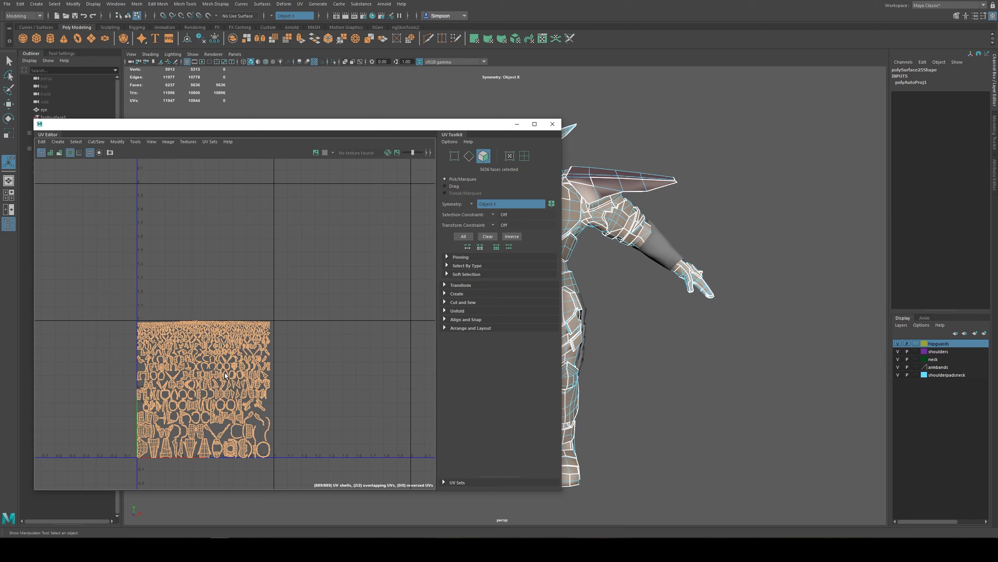
key("r")
left_click_drag(205, 389, 281, 323)
key("w")
key("r")
key("ctrl+z")
key("ctrl+z")
key("ctrl+z")
key("ctrl+z")
key("ctrl+z")
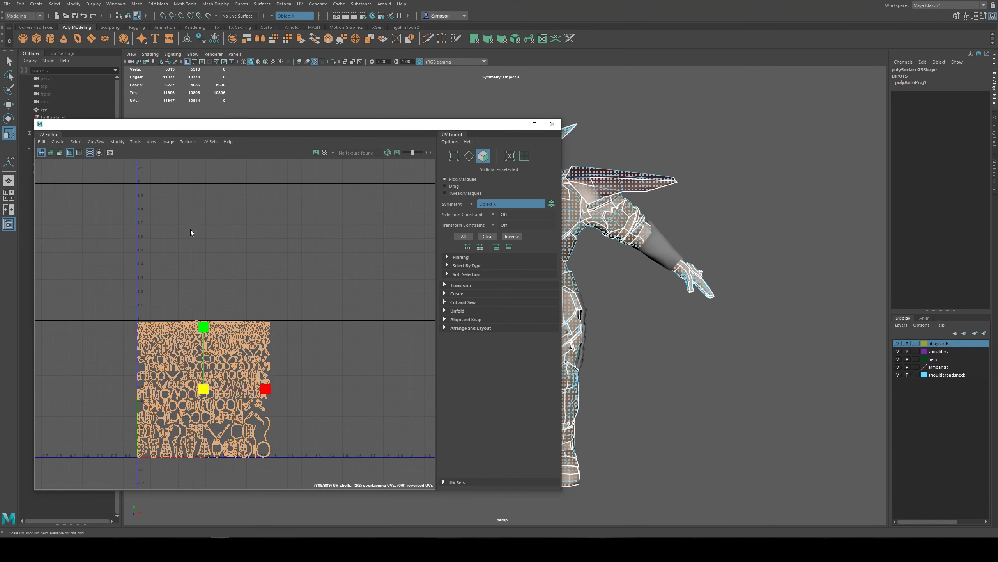
- Look over the complete shell layout, shift the UV Editor window off the Outliner, and clear the face selection
scroll(282, 393, "up", 8)
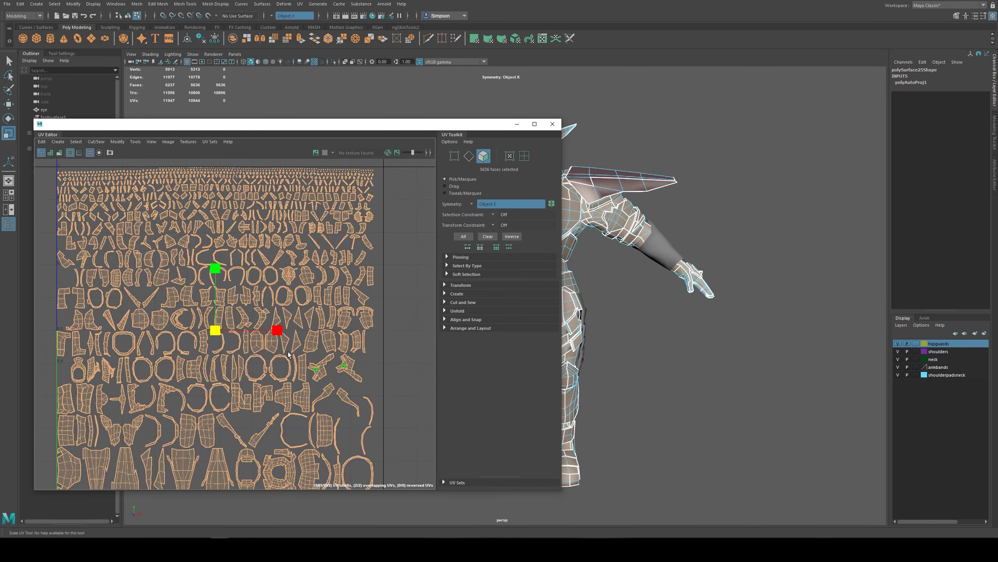
middle_click_drag(297, 388, 337, 388, "alt")
scroll(309, 346, "down", 1)
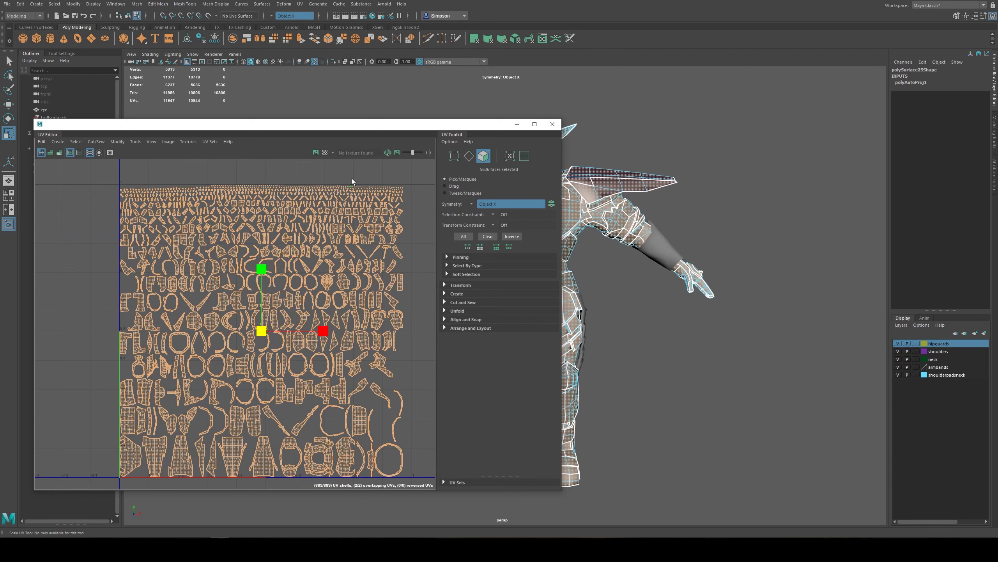
middle_click_drag(334, 220, 323, 200, "alt")
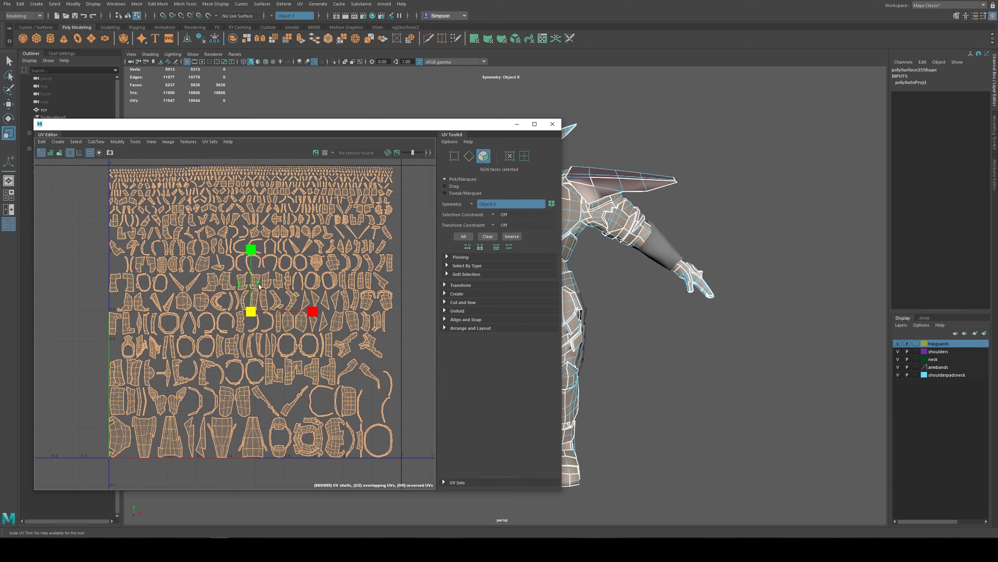
left_click_drag(401, 125, 426, 125)
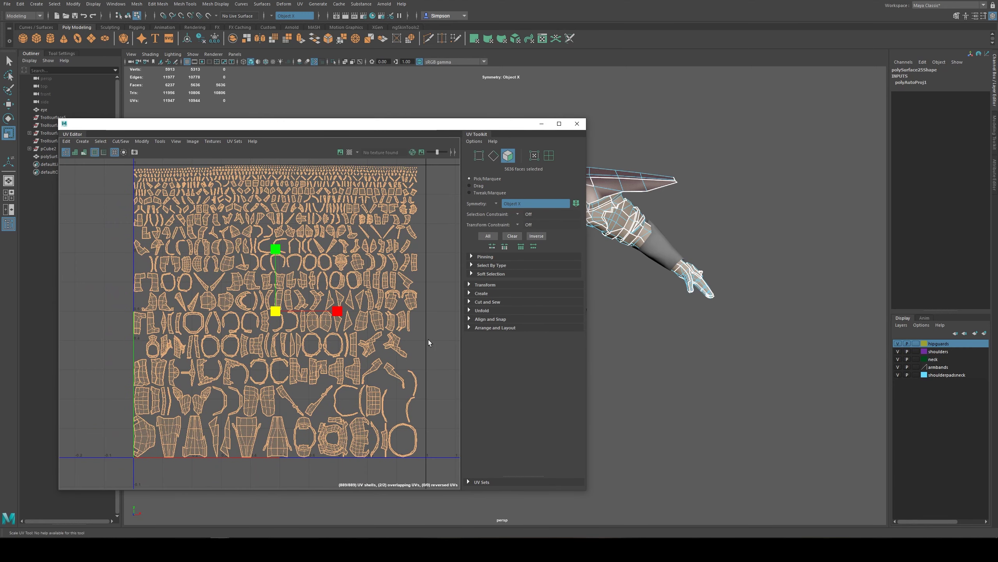
left_click(439, 325)
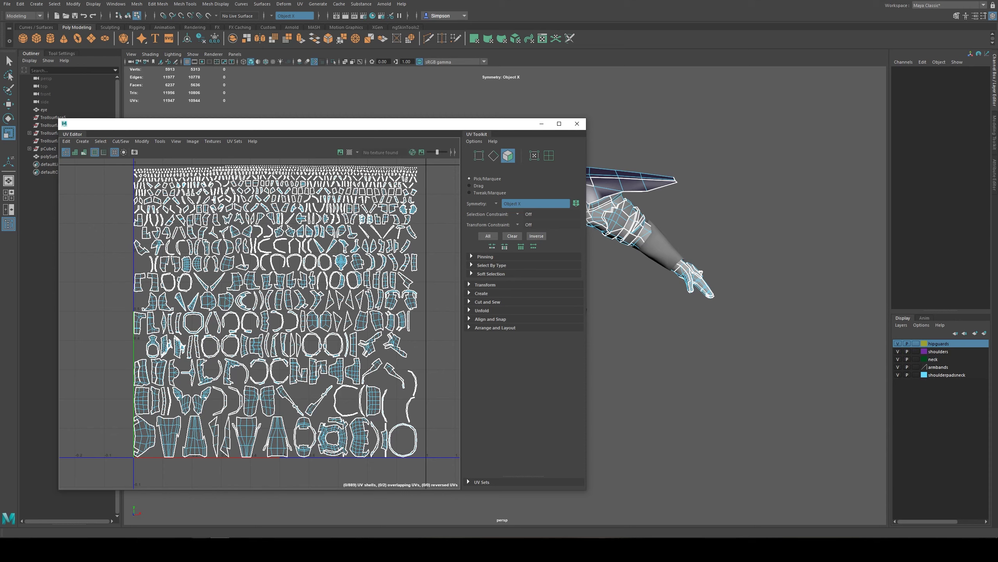
- Switch to Substance Painter and look at the textured troll's armour from the front, framing the helmet and upper body
left_click(170, 516)
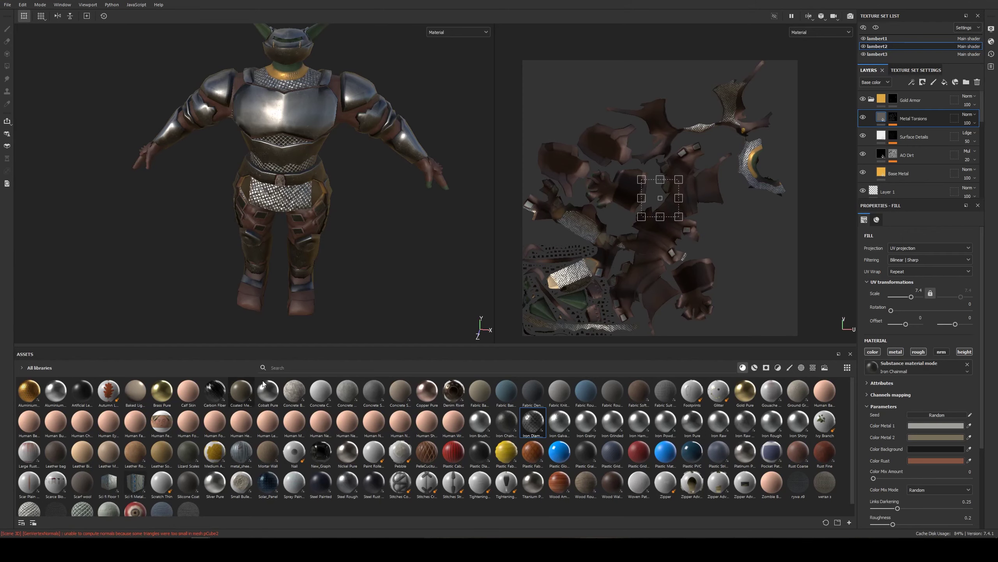
left_click_drag(313, 197, 327, 175, "alt")
middle_click_drag(326, 176, 330, 237, "alt")
scroll(314, 244, "up", 2)
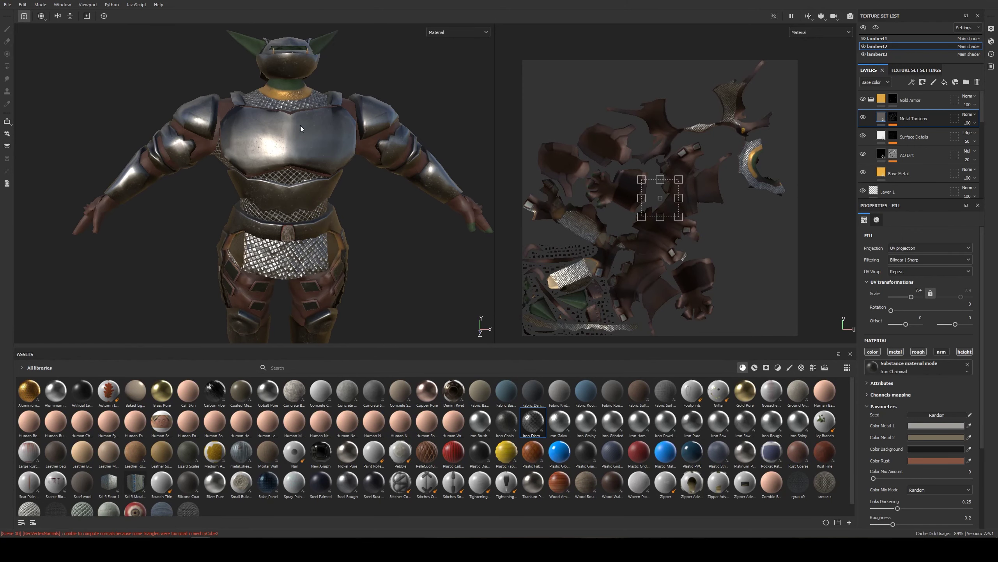
mouse_move(342, 459)
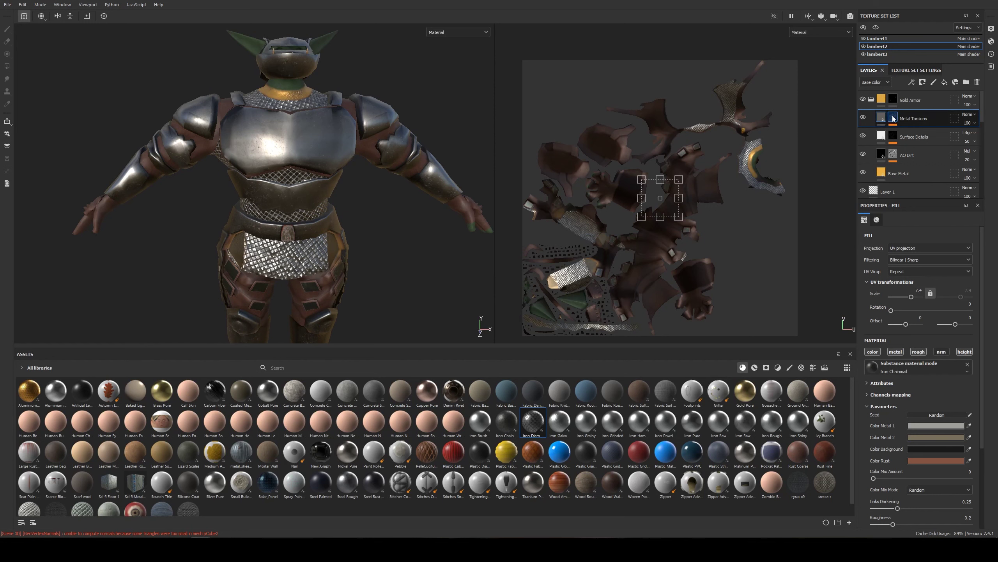
- Select the mask of the metal fill layer inside Gold Armor, hide that layer, and collapse the Gold Armor and Creature Teeth folders
left_click(893, 119)
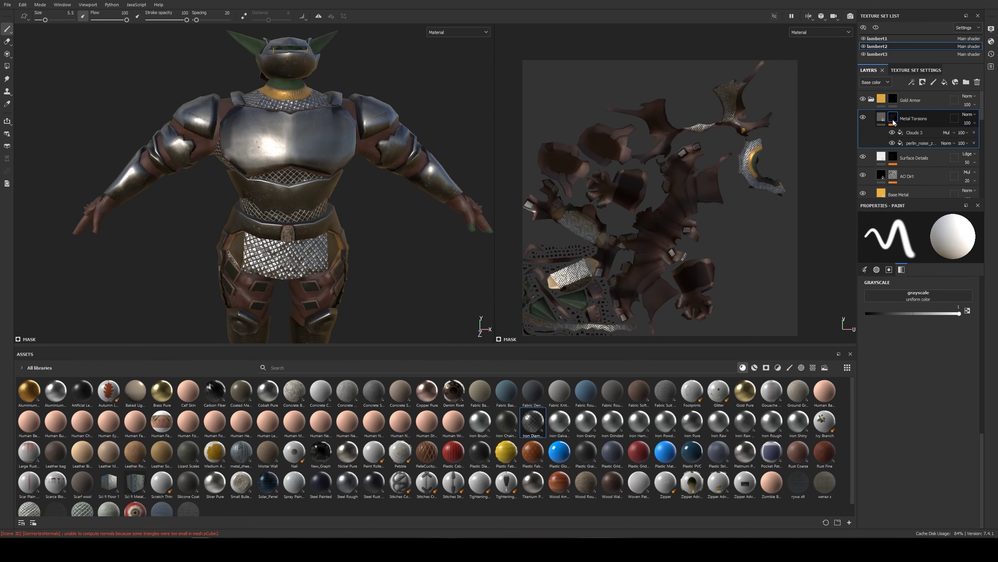
left_click(861, 119)
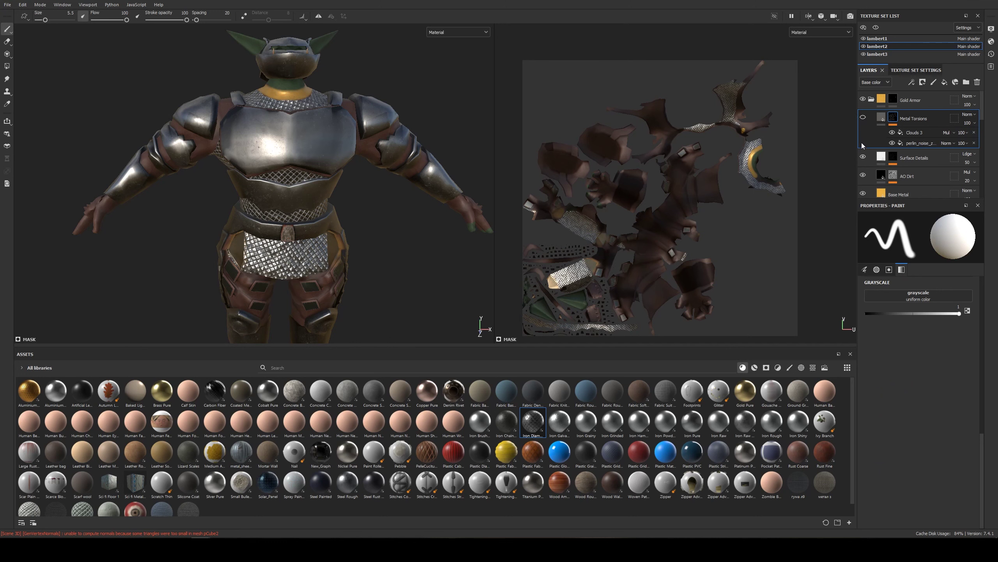
left_click(871, 99)
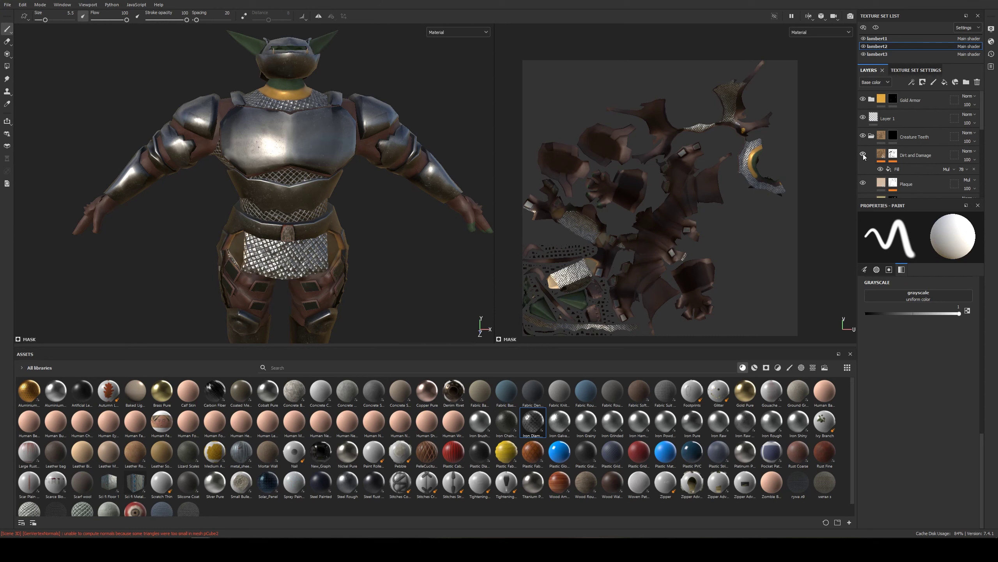
left_click(872, 136)
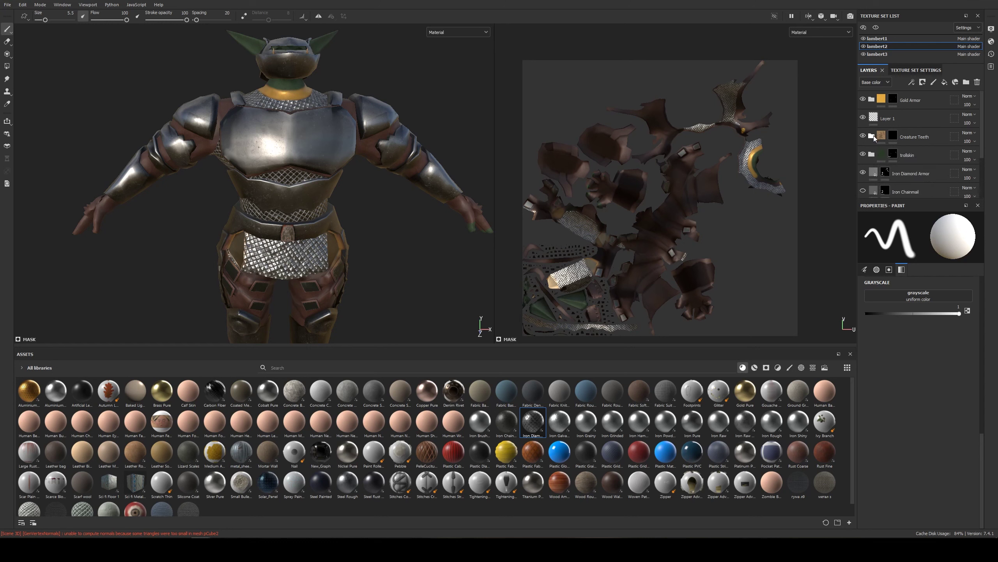
- Toggle the Iron Diamond Armor layer's visibility to check which areas it covers, leaving it visible, and view the troll at an angle
left_click(863, 173)
left_click(863, 173)
left_click(863, 173)
left_click(862, 173)
left_click_drag(267, 153, 284, 181, "alt")
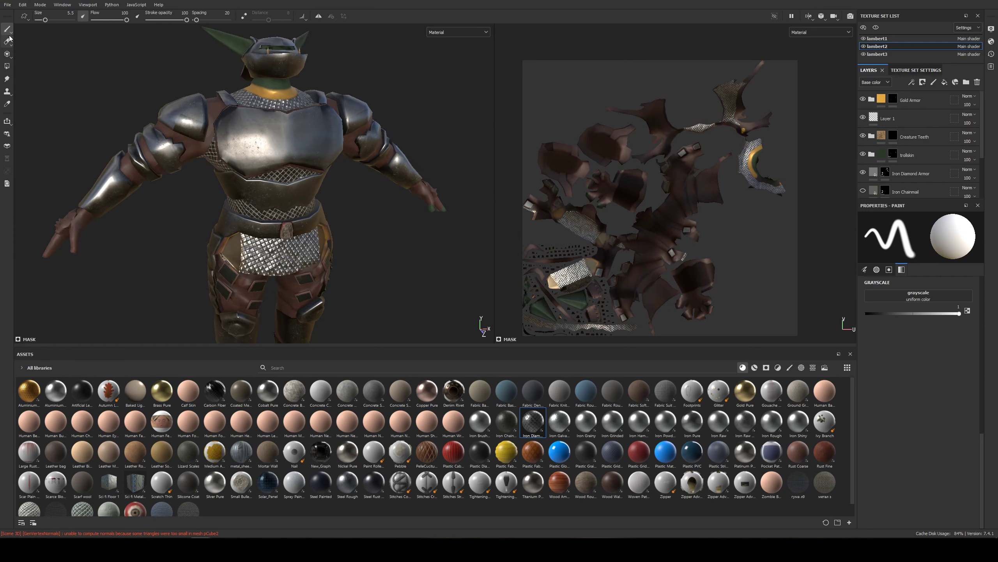
- Activate Polygon Fill in UV chunk fill mode and examine the mesh wireframe over the troll's armour
left_click(6, 66)
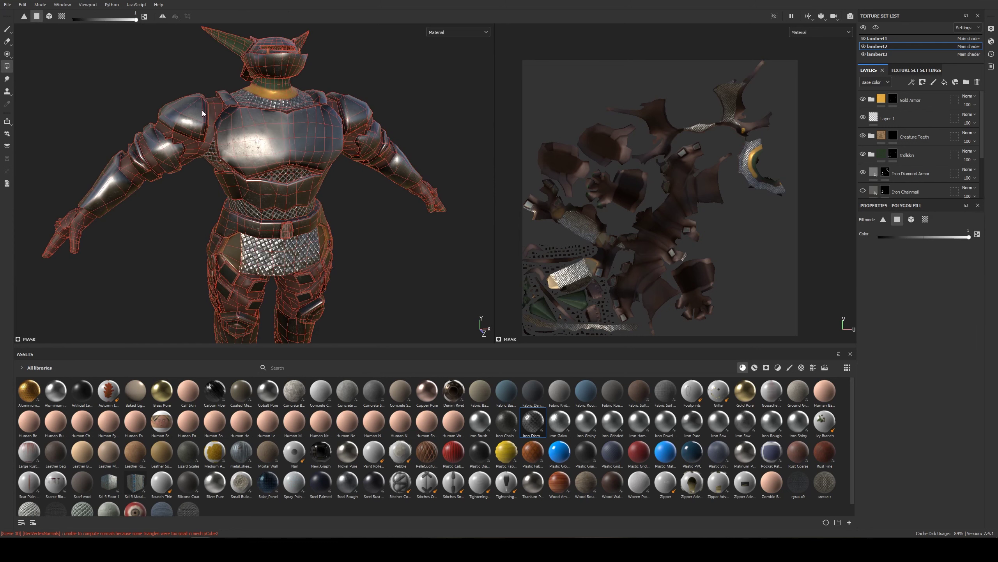
left_click(62, 17)
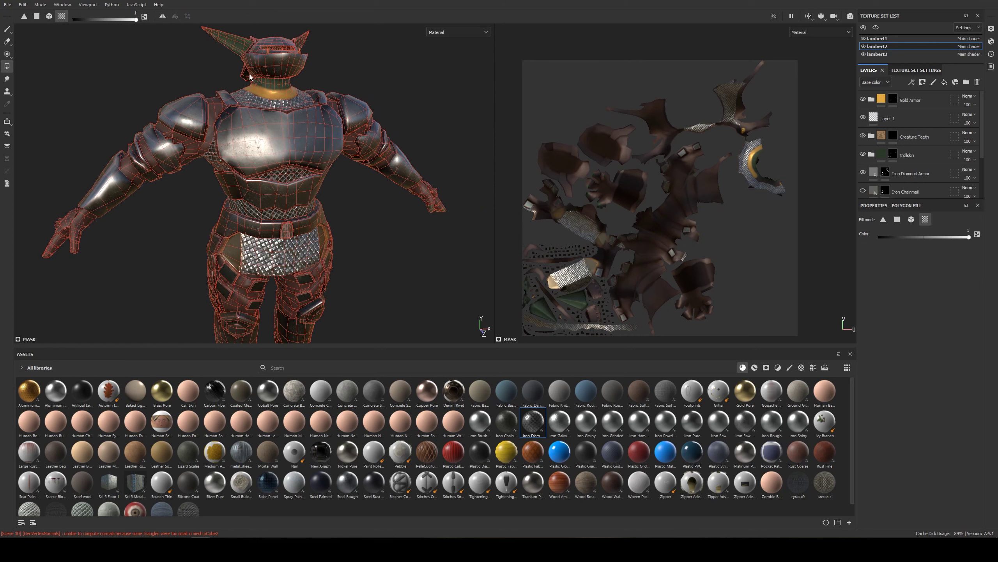
left_click(232, 176)
left_click_drag(350, 111, 334, 118, "alt")
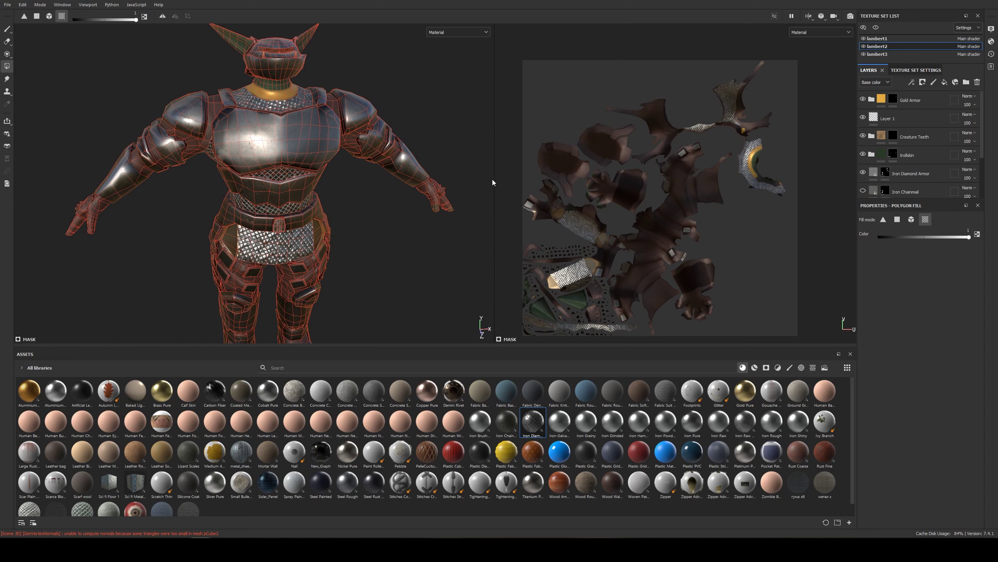
- Widen the 3D view against the UV view and compare the armour's wireframe with its UV islands
left_click_drag(494, 181, 621, 199)
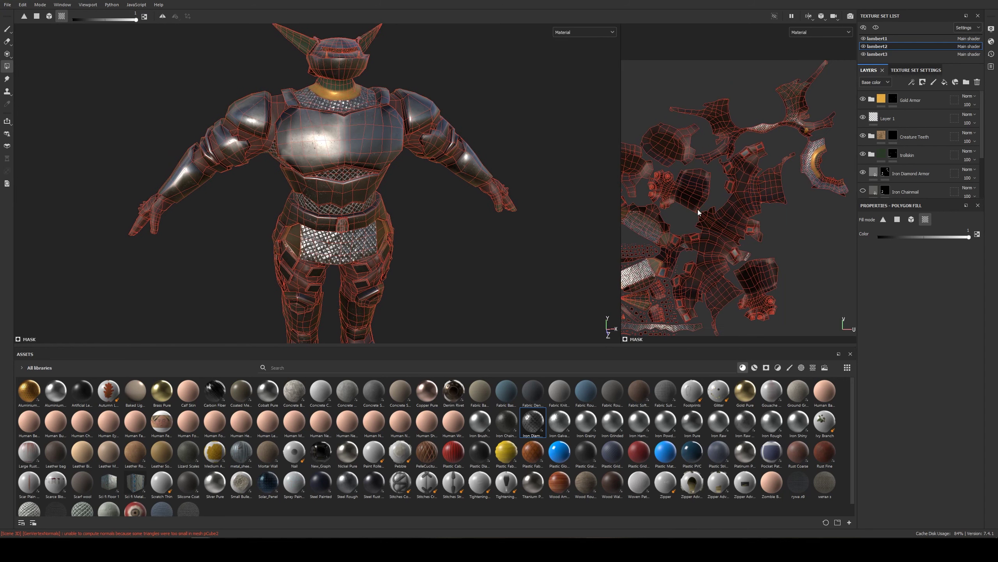
middle_click_drag(698, 210, 741, 209, "alt")
scroll(402, 197, "up", 5)
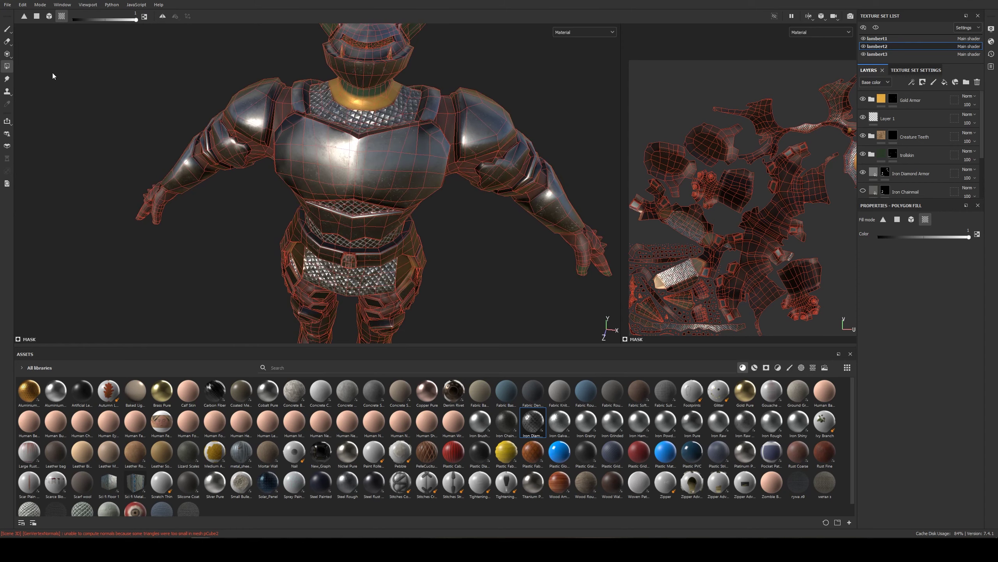
- Return to the Paint tool and examine the textured armour from the back, side and front against its UV layout
left_click(6, 29)
mouse_move(311, 71)
left_mouse_down("alt")
mouse_move(319, 99)
mouse_move(563, 98)
mouse_move(357, 114)
mouse_move(263, 106)
left_mouse_up("alt")
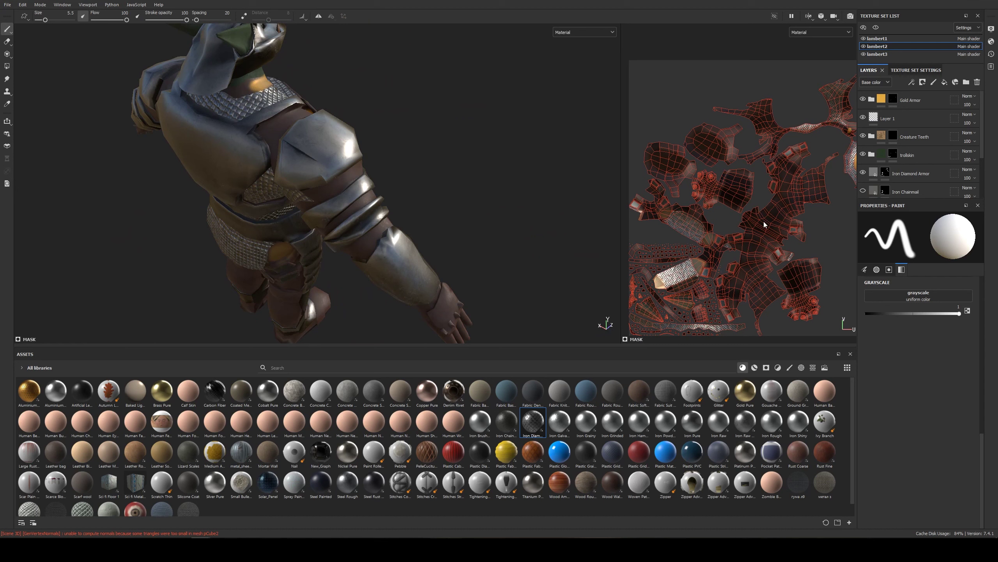
mouse_move(759, 192)
middle_mouse_down("alt")
mouse_move(722, 192)
mouse_move(754, 192)
middle_mouse_up("alt")
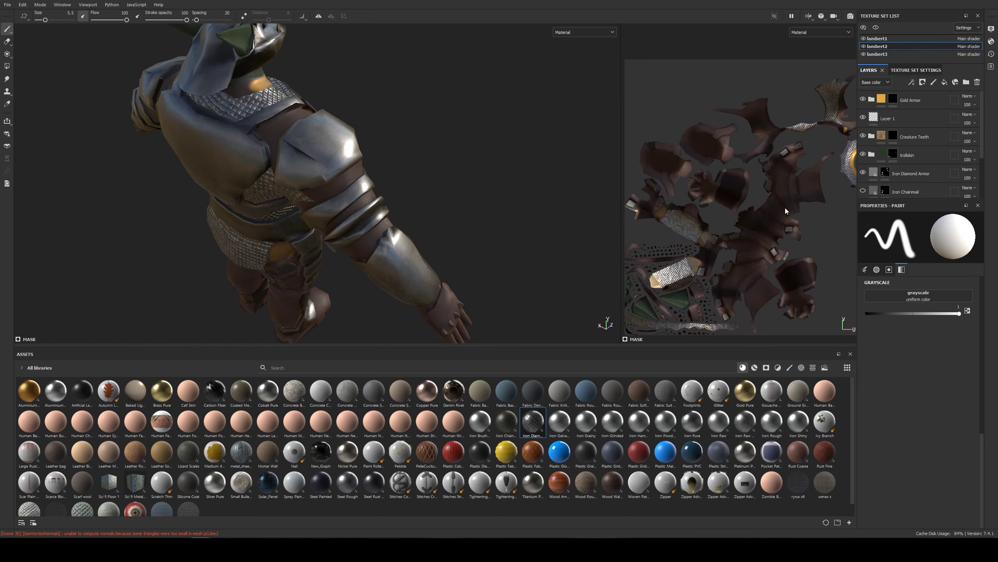
left_click_drag(436, 192, 260, 169, "alt")
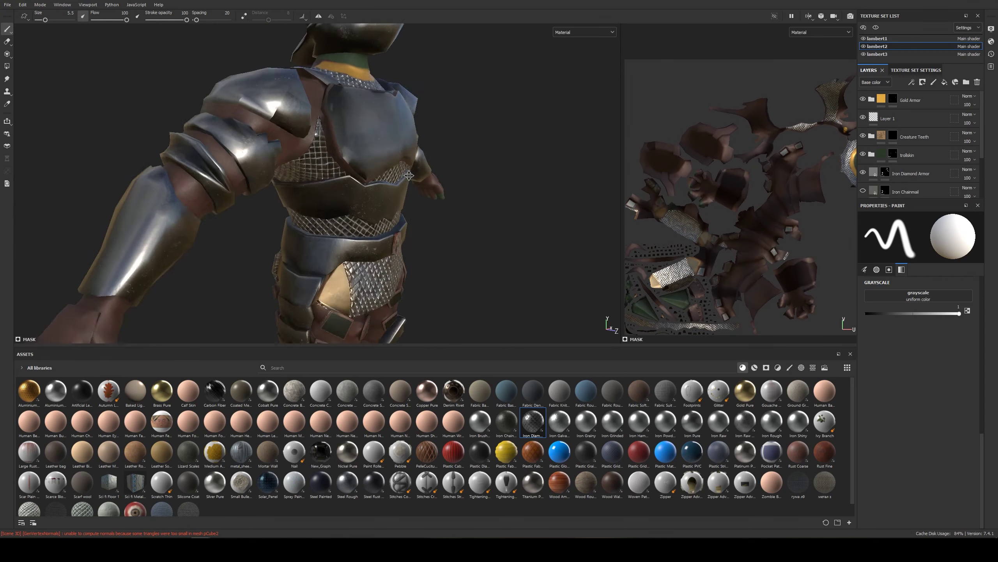
middle_click_drag(425, 287, 423, 191, "alt")
left_click_drag(436, 276, 382, 232, "alt")
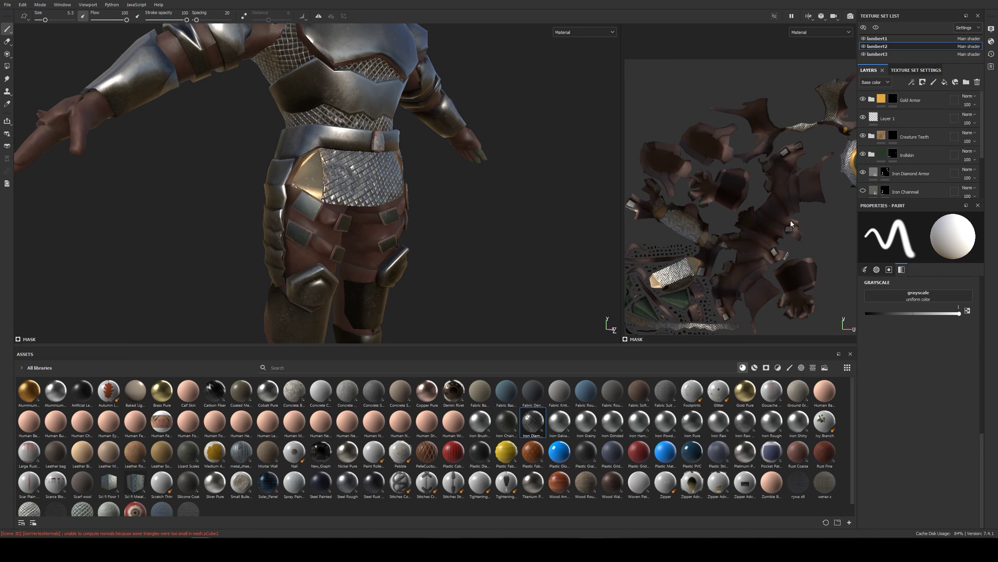
left_click_drag(499, 176, 387, 199, "alt")
middle_click_drag(385, 150, 381, 201, "alt")
scroll(382, 201, "down", 2)
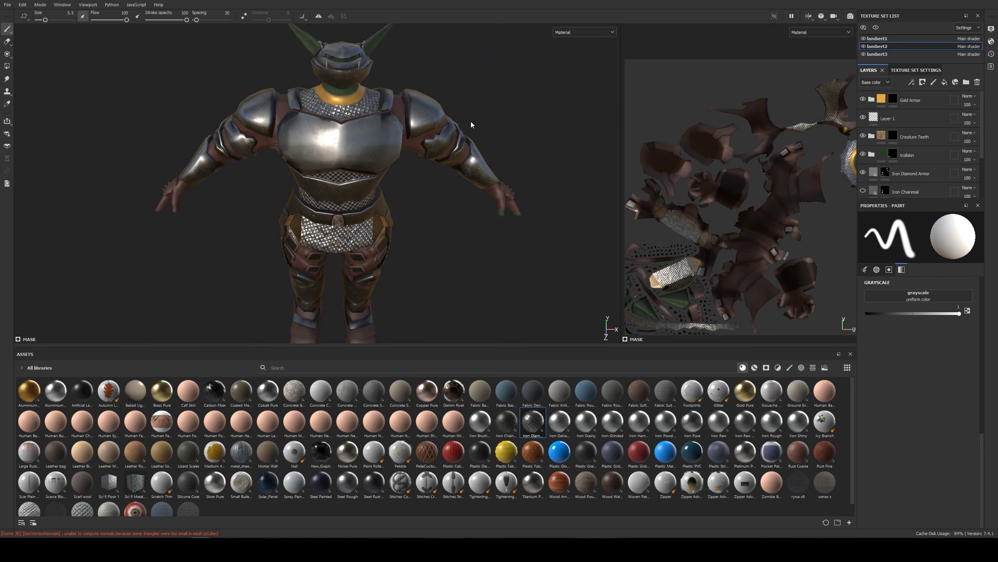
- Switch to Maya and move the UV Editor off the troll to examine the full mesh against its automatic UV shells
key("alt+Tab")
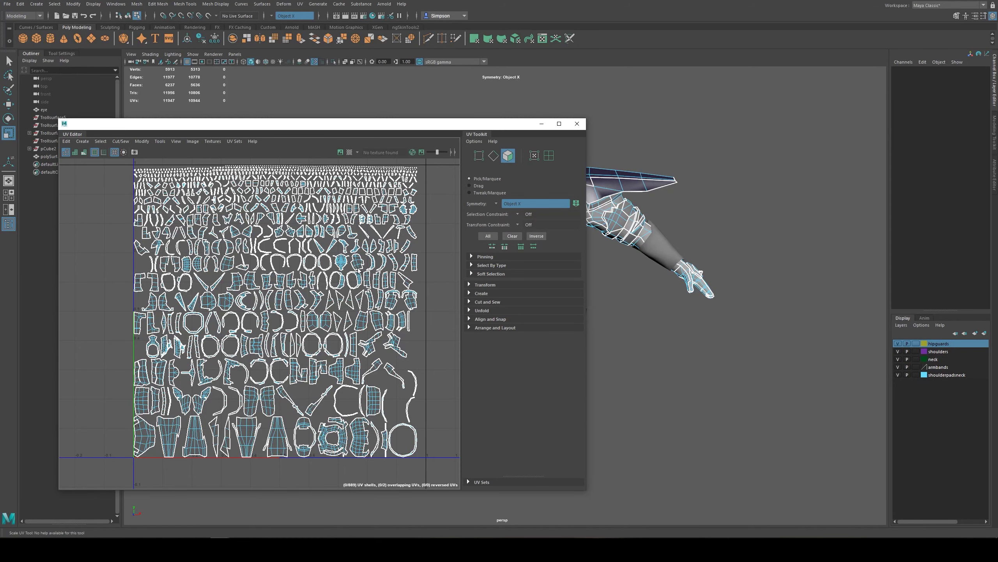
left_click_drag(424, 127, 311, 94)
middle_click_drag(557, 221, 633, 242, "alt")
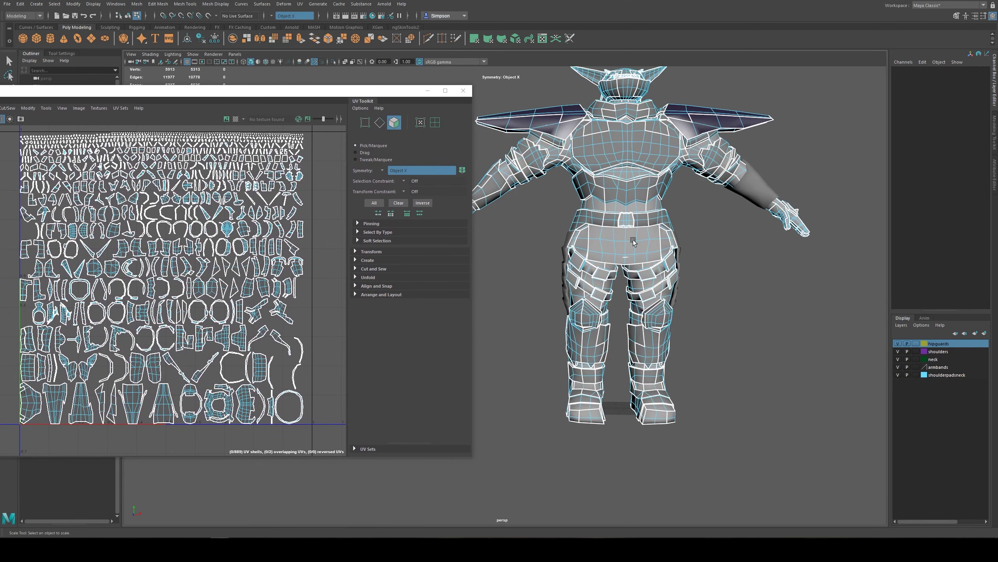
left_click_drag(633, 242, 619, 360, "alt")
right_click_drag(595, 268, 595, 289)
mouse_move(602, 292)
left_mouse_down("alt")
mouse_move(621, 306)
mouse_move(605, 306)
left_mouse_up("alt")
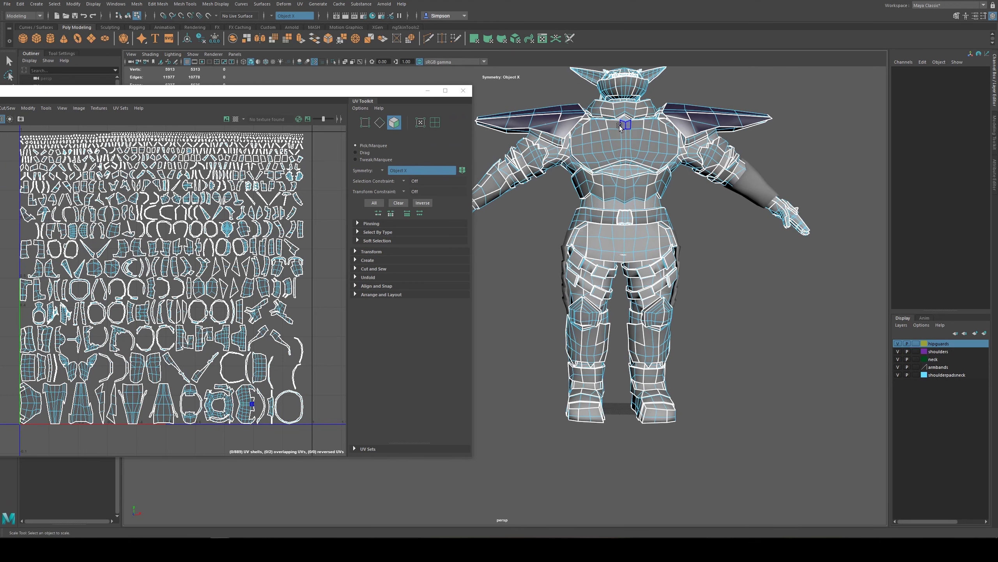
left_click(597, 213)
- Reposition the UV Editor window and switch the troll mesh to Object Mode
left_click_drag(352, 95, 455, 182)
right_click(597, 132)
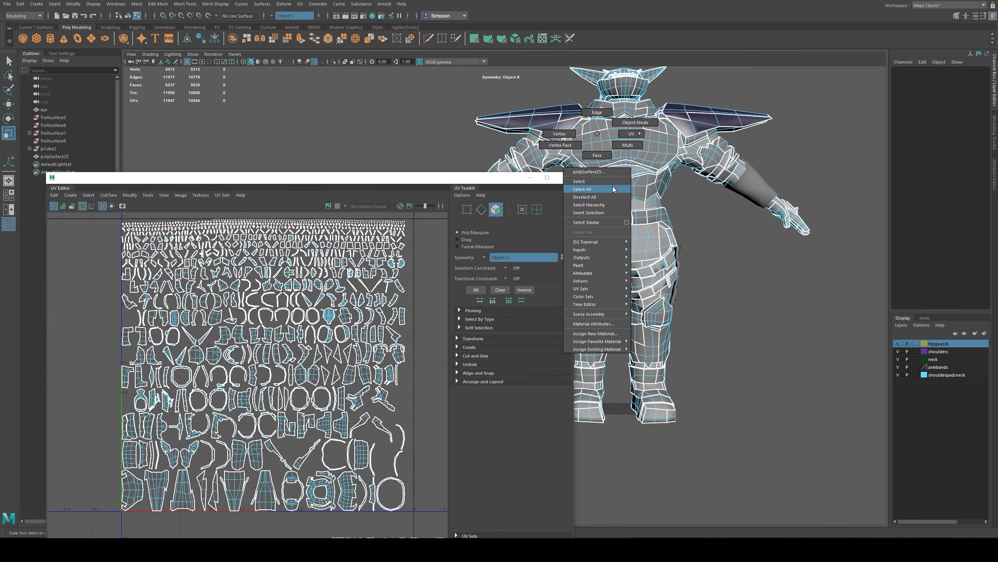
left_click(647, 122)
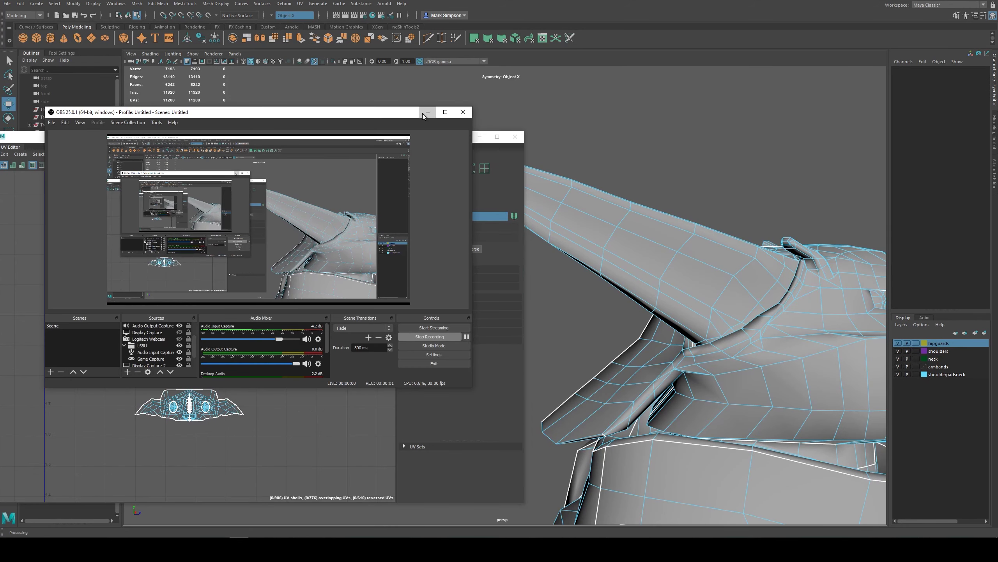
- Minimize OBS, reposition the UV Editor in Maya, and examine the troll's horns and head against their UV shells
left_click(428, 113)
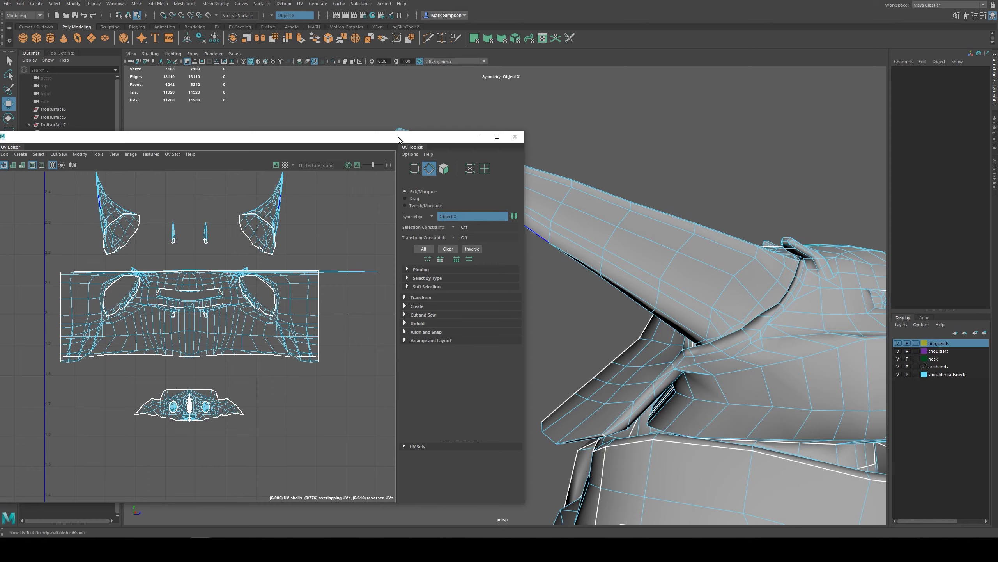
left_click_drag(397, 138, 424, 114)
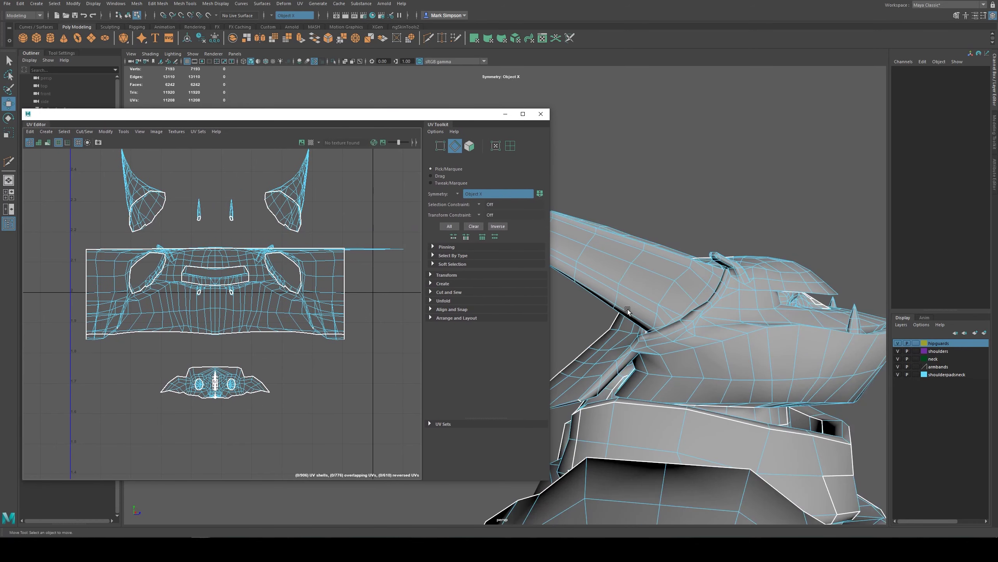
left_click_drag(733, 310, 657, 335, "alt")
middle_click_drag(657, 334, 690, 302, "alt")
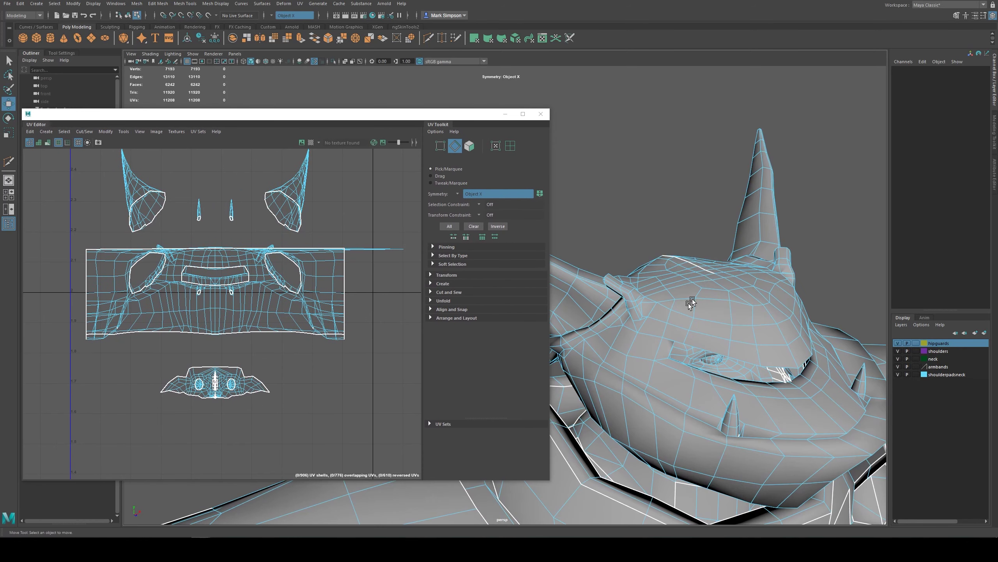
left_click_drag(690, 303, 817, 334, "alt")
left_click(620, 337)
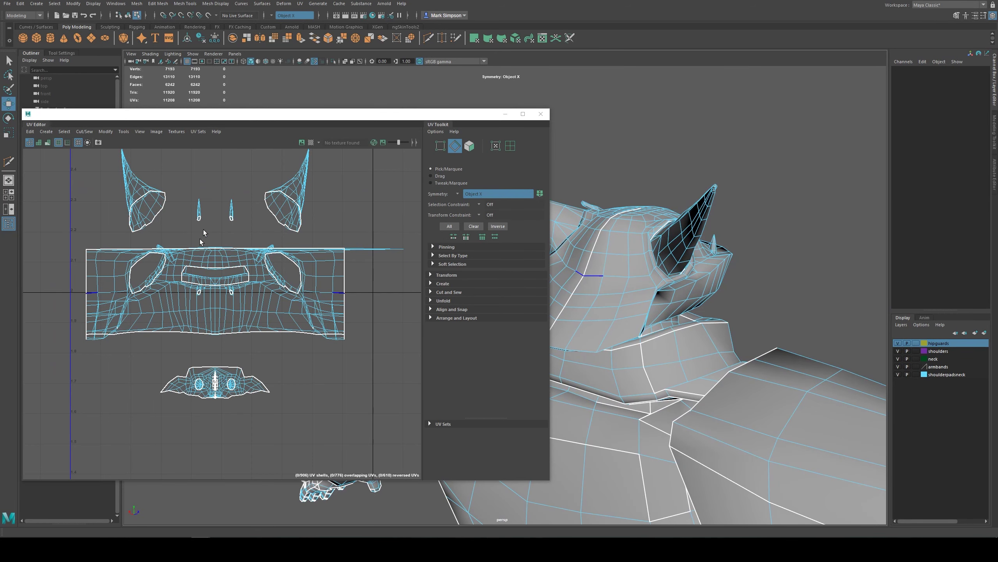
left_click_drag(692, 240, 645, 225, "alt")
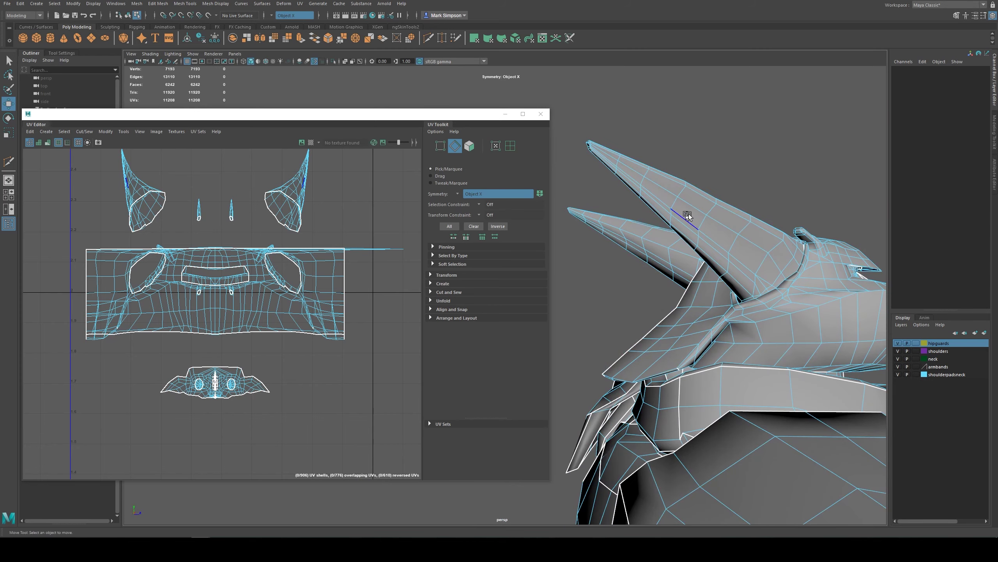
left_click_drag(722, 228, 694, 232, "alt")
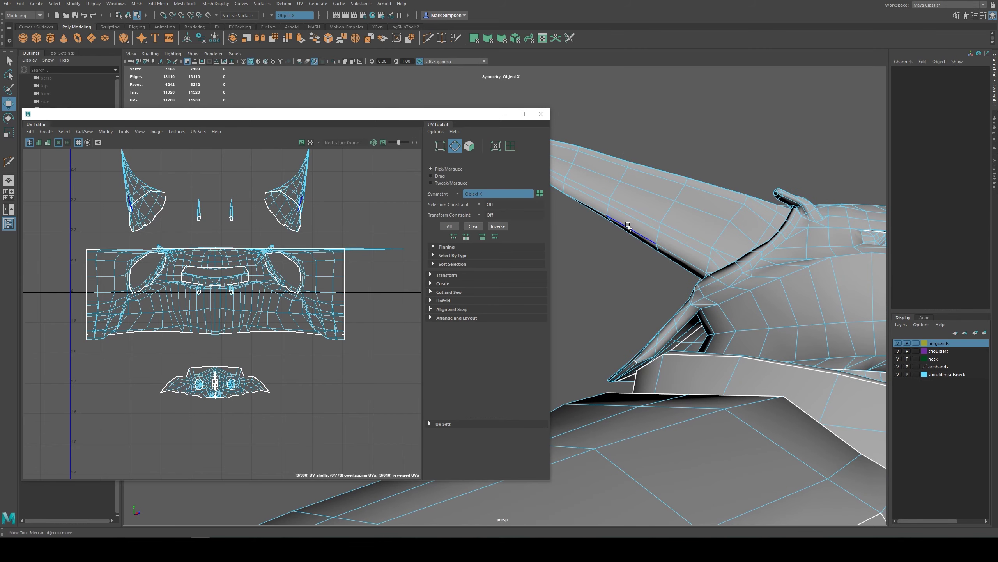
- Undo the recent UV edits until the horn and tusk shells are back over the head's UV shell
left_click(285, 190)
key("F8")
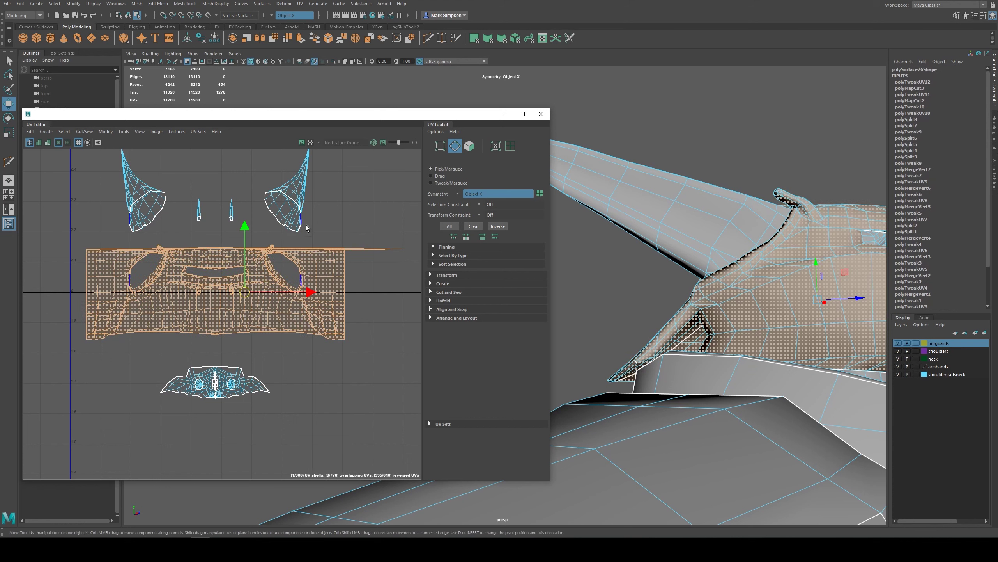
key("F11")
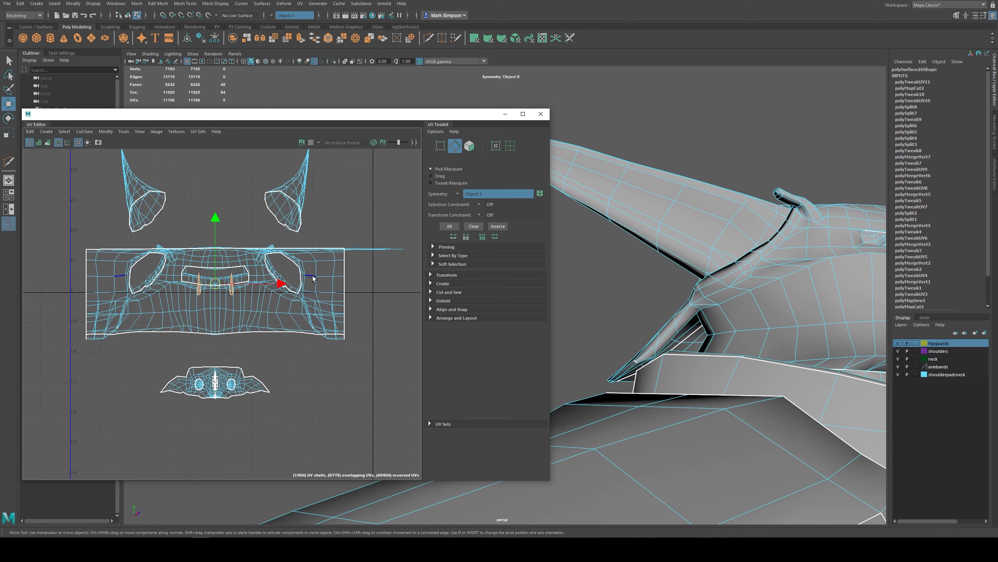
key("ctrl+z")
key("ctrl+z")
key("ctrl+z")
key("ctrl+z")
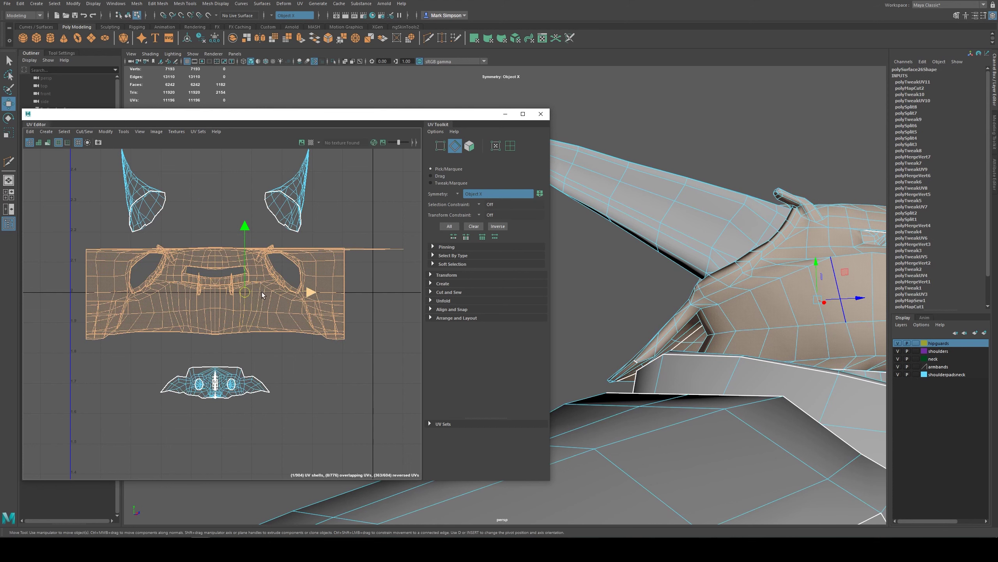
left_click(268, 287)
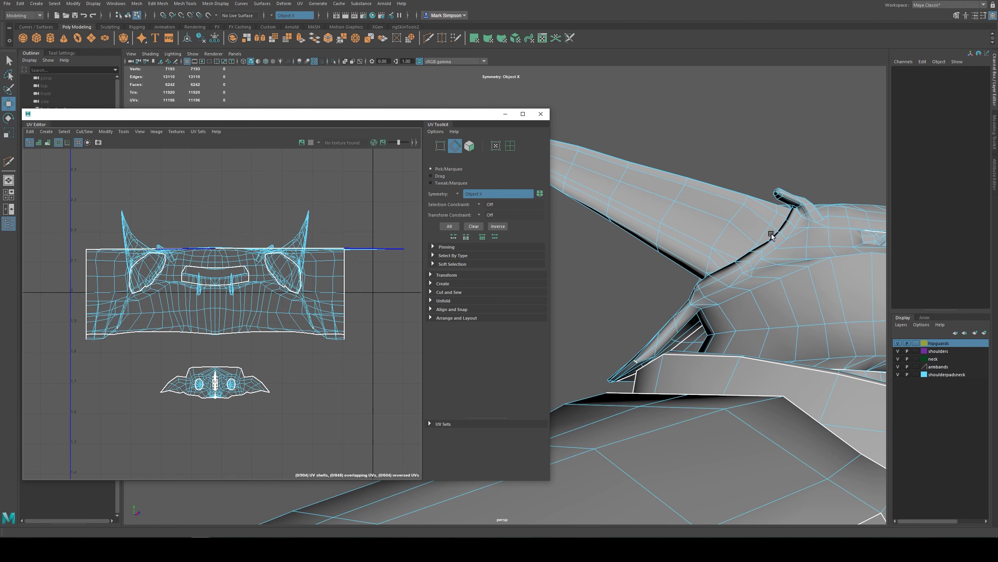
left_click_drag(793, 263, 830, 280, "alt")
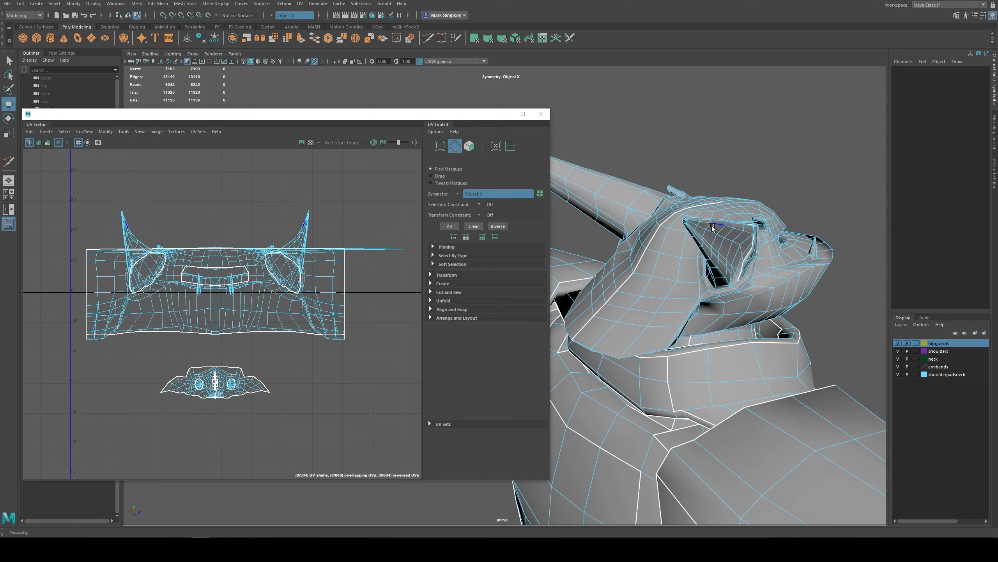
- Redo the UV edits that move the horn shells off the head shell and cut the tusks free
left_click(93, 15)
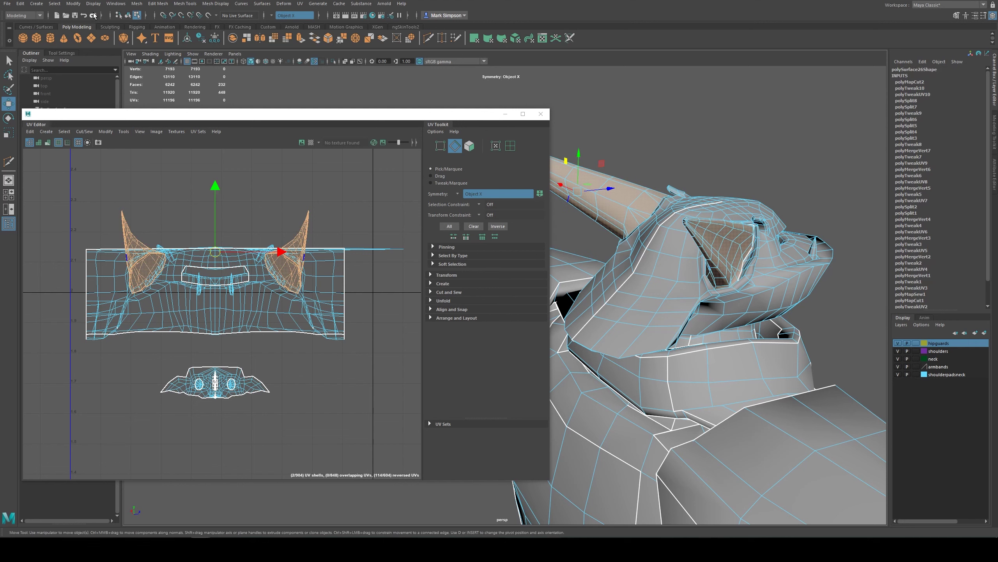
left_click(93, 14)
left_click(94, 14)
left_click(93, 15)
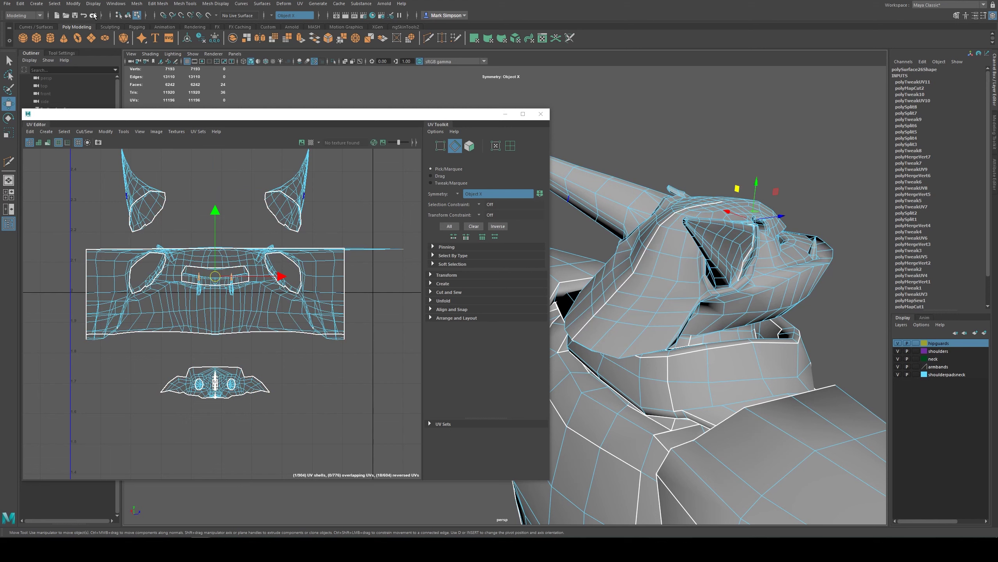
left_click(93, 15)
left_click(94, 15)
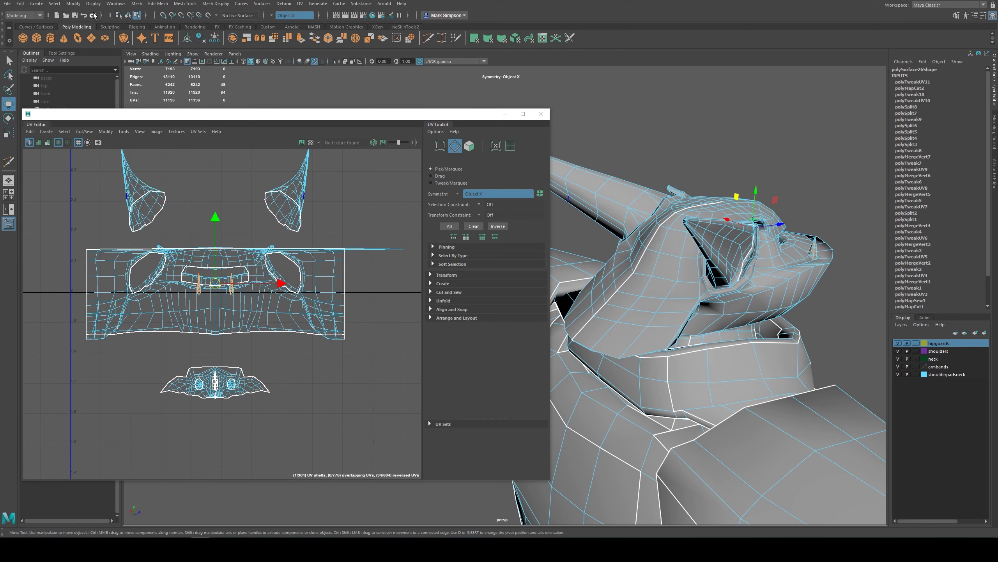
left_click(93, 15)
left_click(93, 14)
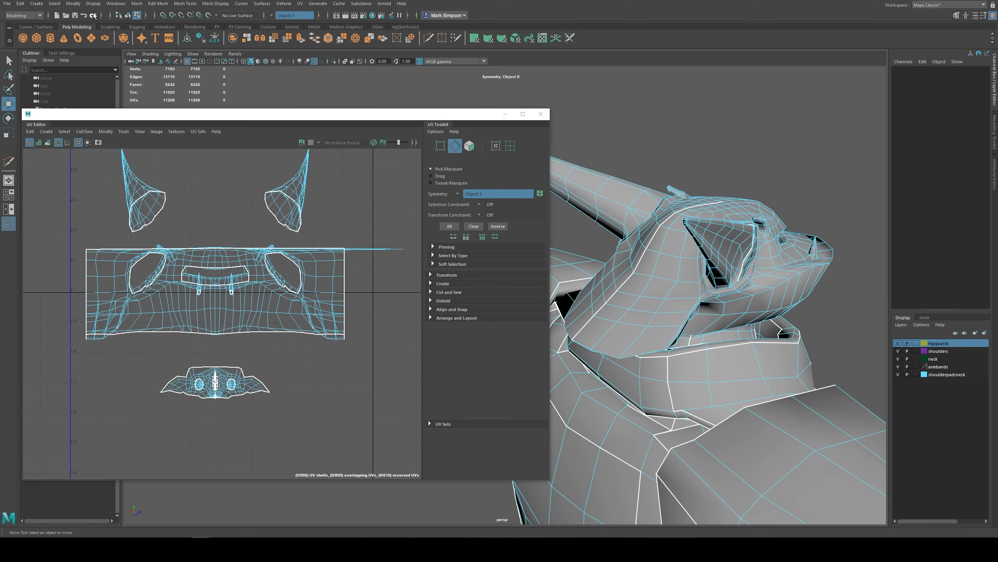
- Select both tusk UV shells in UV shell mode and move them up above the head shell, between the horns
left_click_drag(680, 243, 645, 221, "alt")
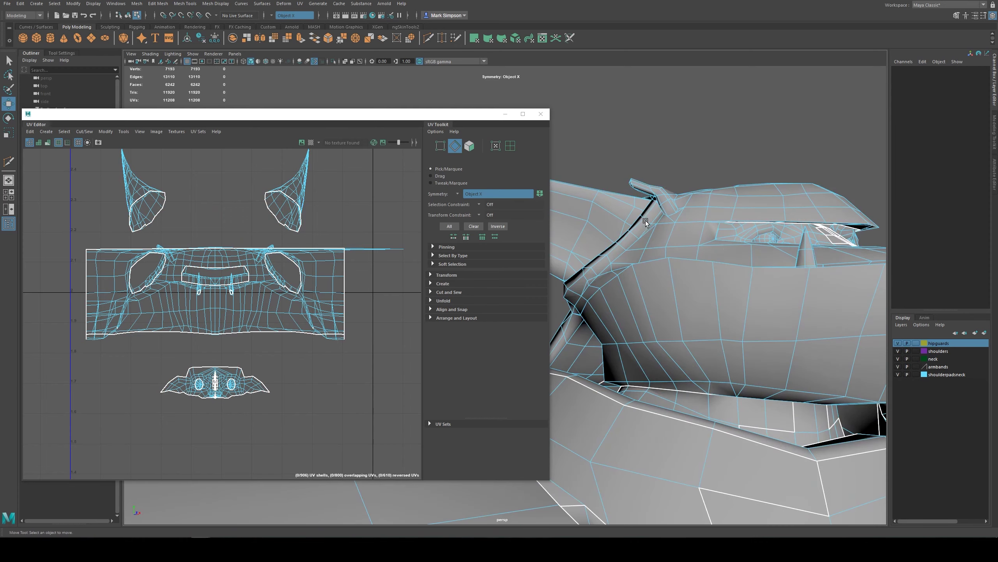
right_click_drag(807, 236, 777, 238)
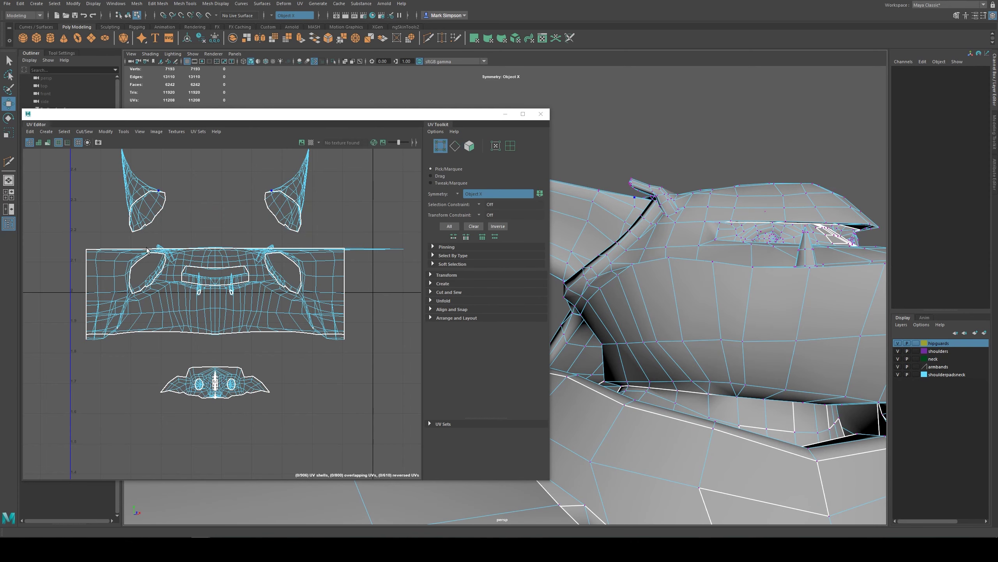
right_click(217, 295)
right_click_drag(217, 298, 202, 289)
left_click(200, 288)
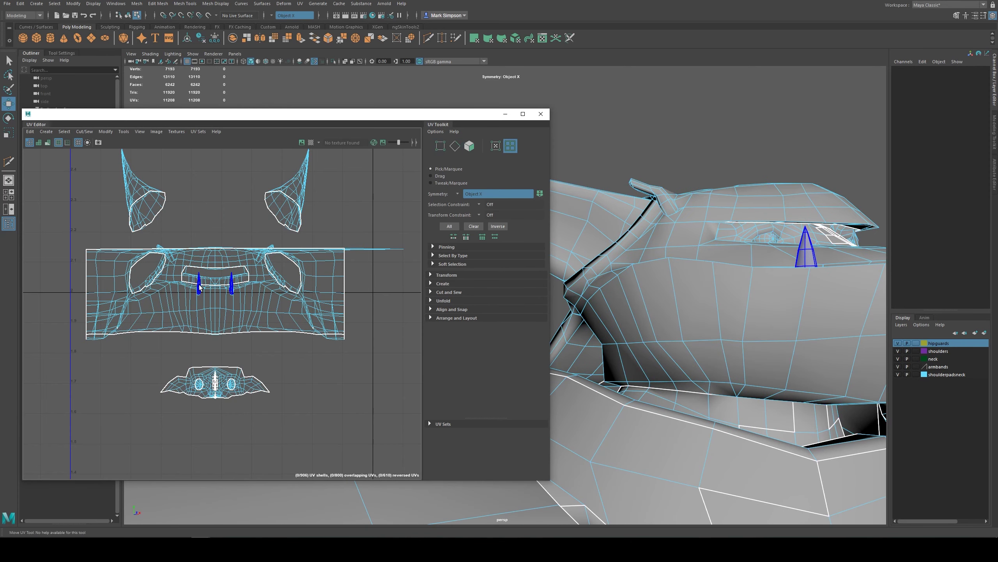
left_click_drag(214, 215, 212, 153)
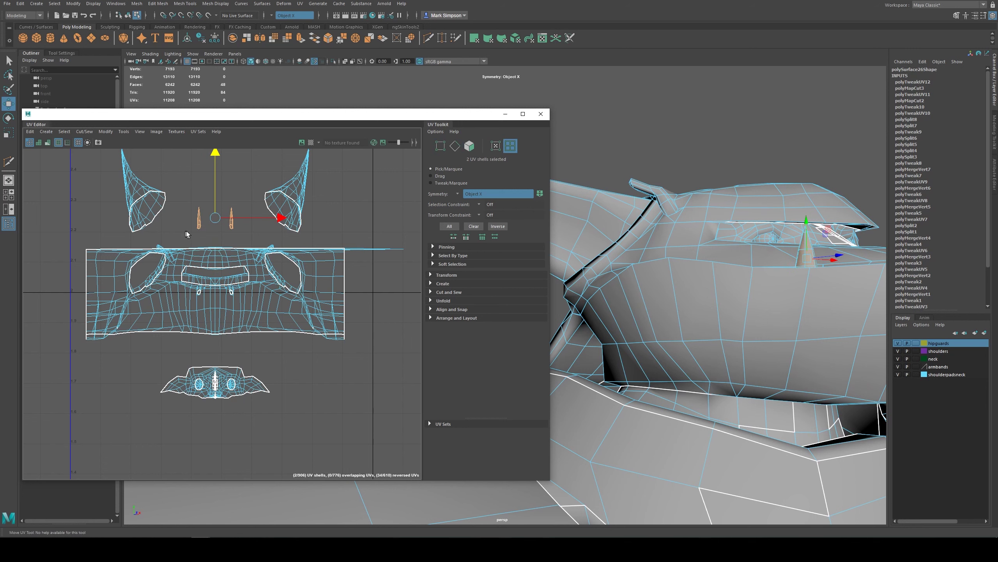
middle_click_drag(202, 221, 213, 241, "alt")
- Select both eye UV shells and move them up from the eye-area shell to just above the tusk shells
left_click_drag(773, 254, 667, 299, "alt")
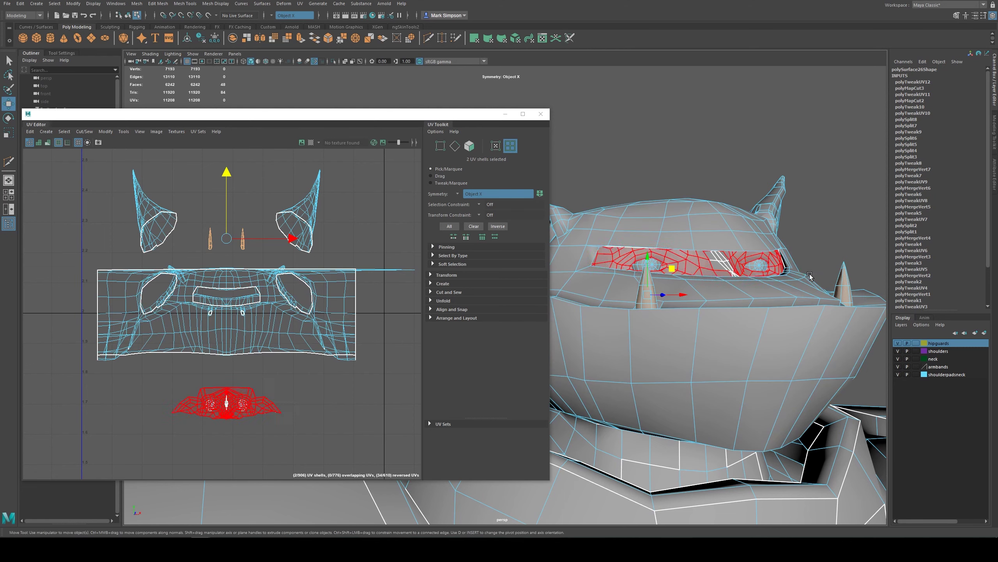
left_click_drag(833, 271, 845, 268, "alt")
left_click(694, 256)
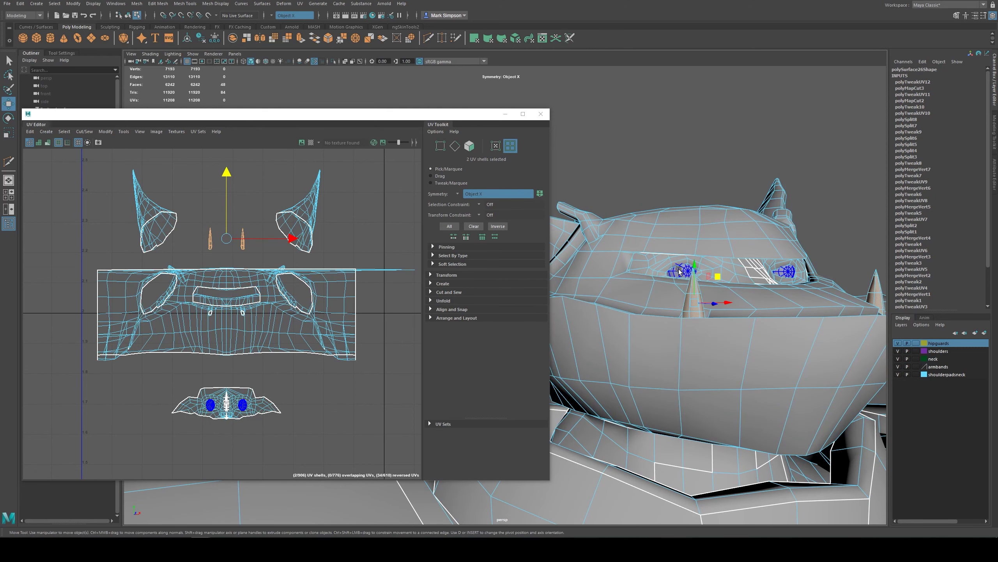
scroll(257, 339, "down", 3)
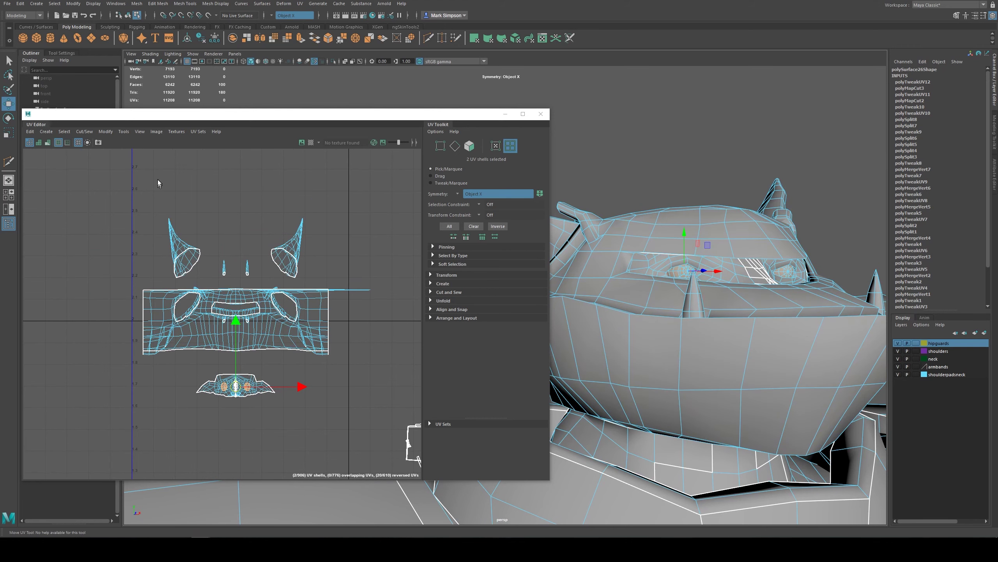
left_click_drag(242, 324, 244, 179)
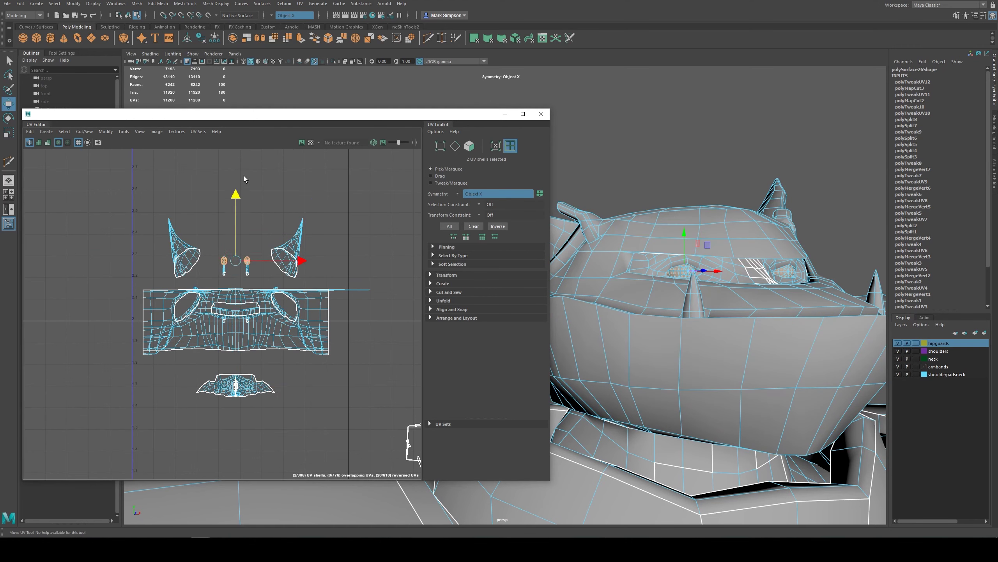
scroll(235, 303, "up", 5)
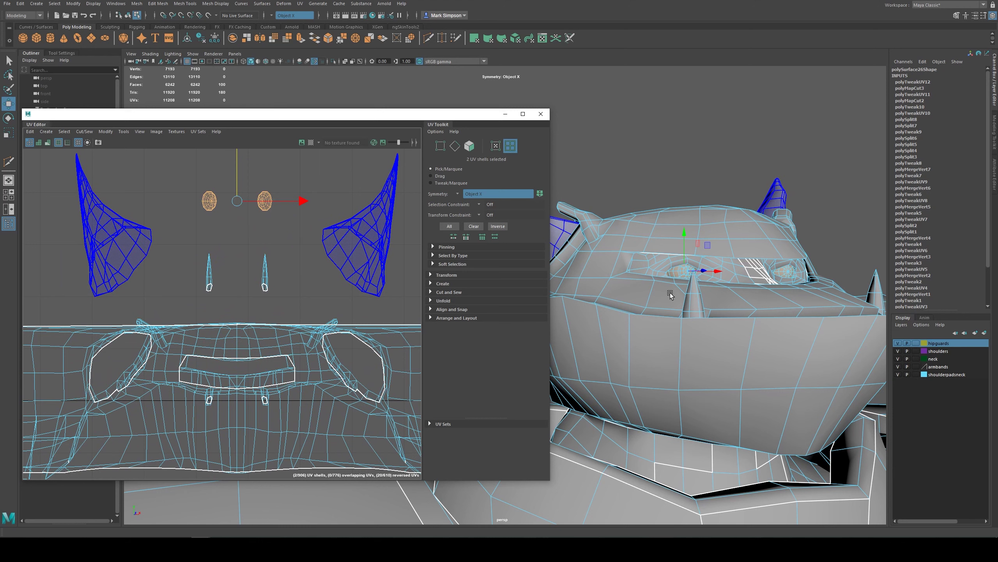
- Save the scene, accepting the student version notice, and unfold the two eye UV shells
scroll(670, 296, "down", 4)
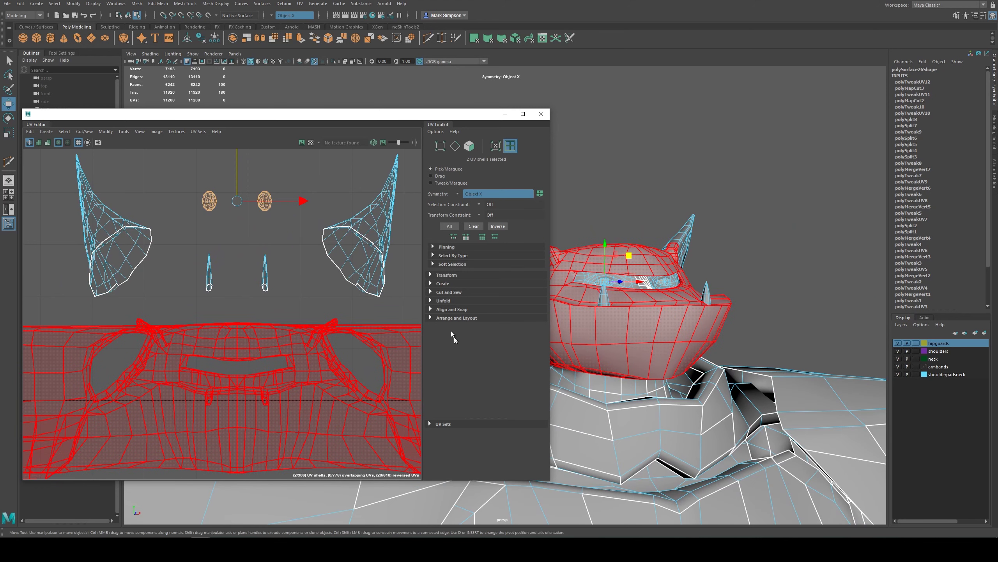
left_click(443, 301)
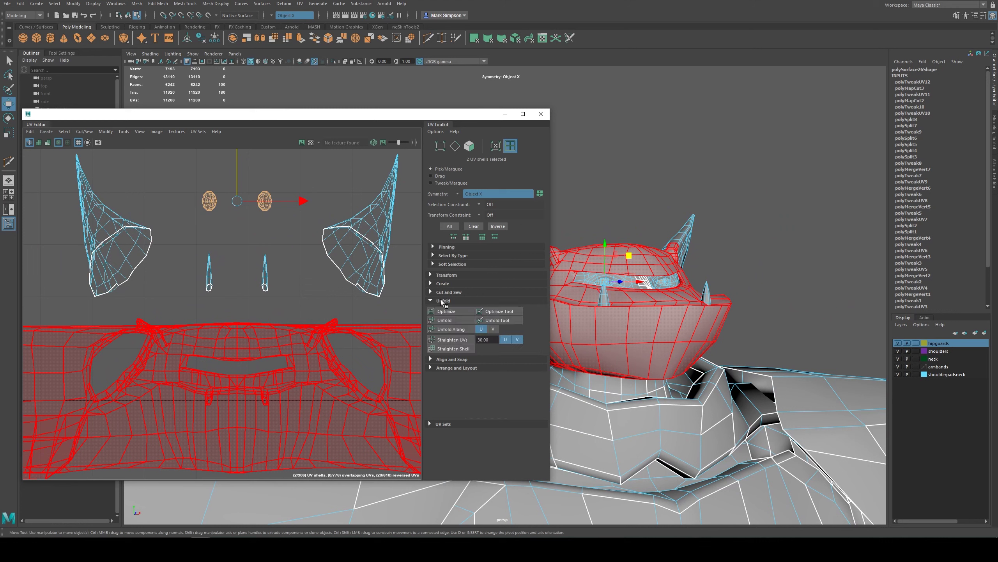
left_click(444, 320)
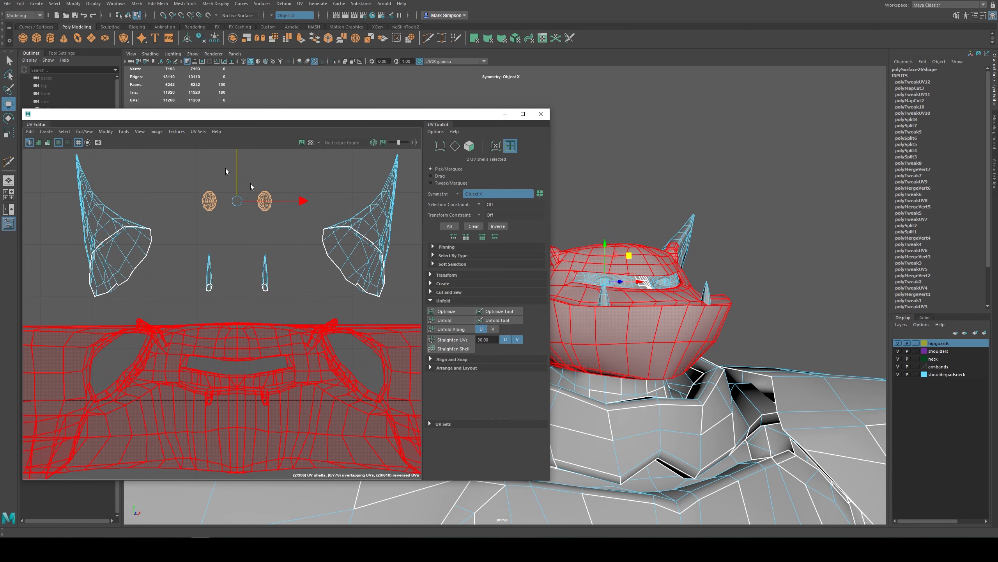
left_click(12, 4)
left_click(28, 51)
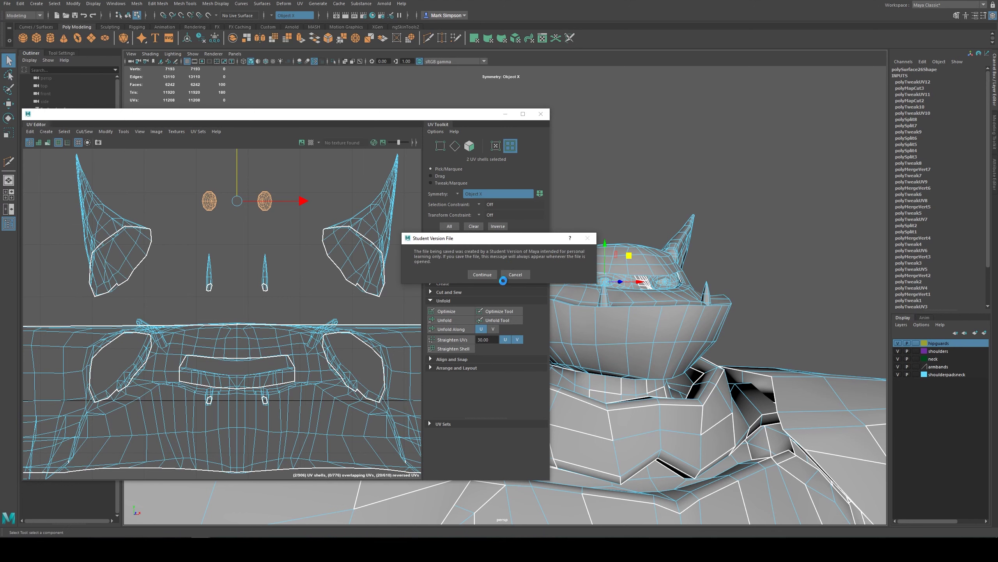
left_click(483, 274)
left_click(451, 321)
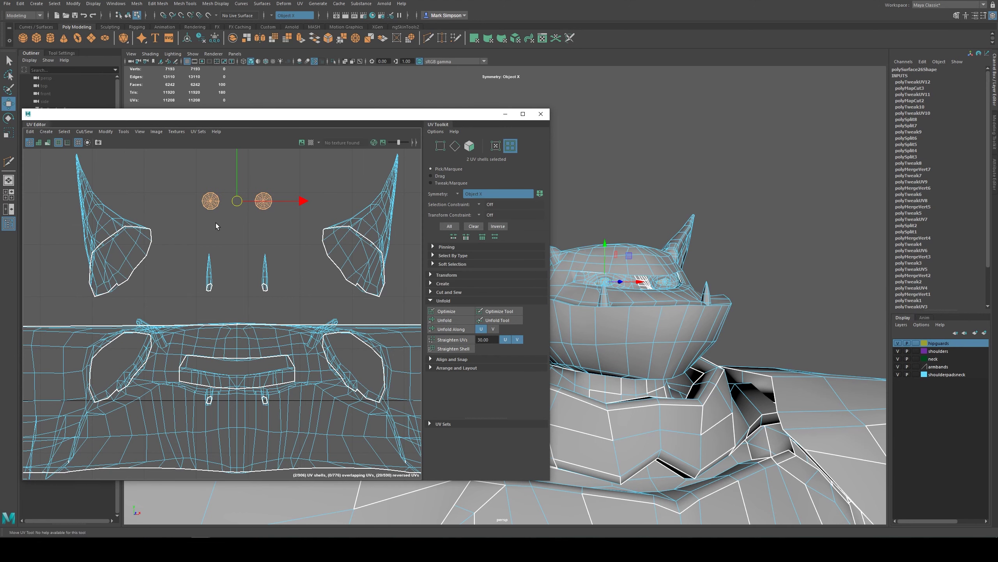
- Select a lengthwise line of edges from base to tip on both tusk UV shells and cut the shells along it
right_click_drag(211, 272, 179, 268)
scroll(209, 288, "up", 6)
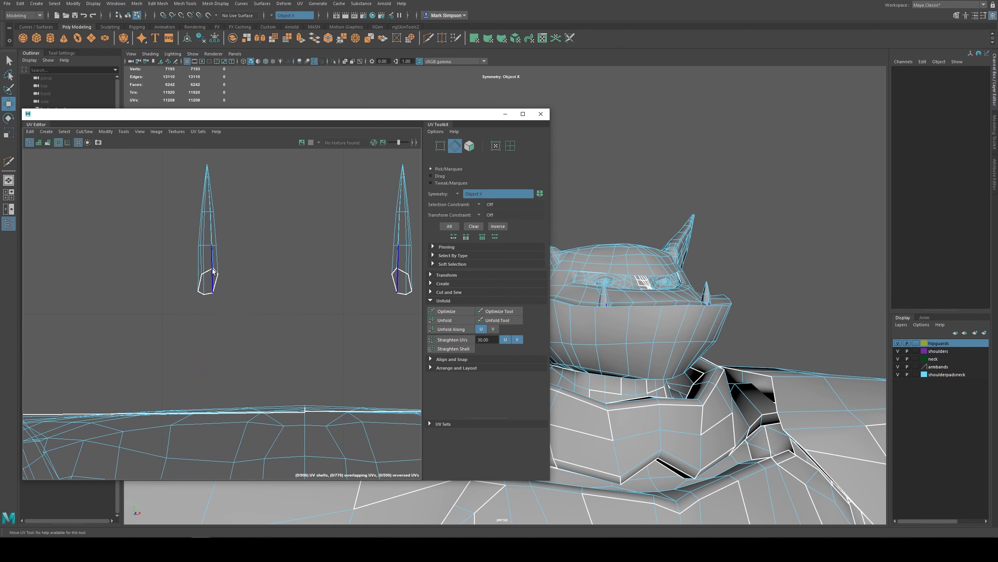
left_click(214, 232)
left_click(212, 228, "shift")
left_click(210, 203, "shift")
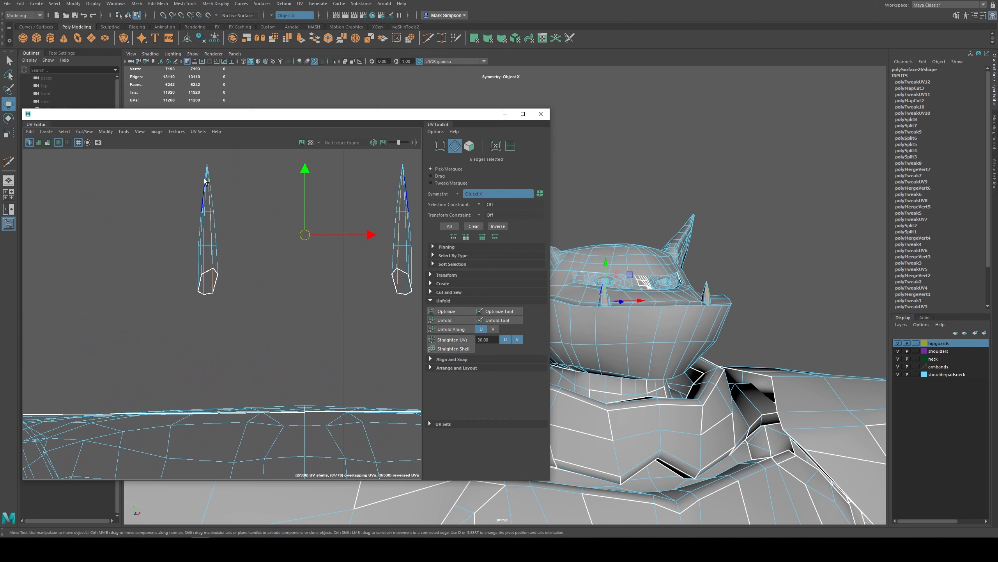
left_click(208, 174, "shift")
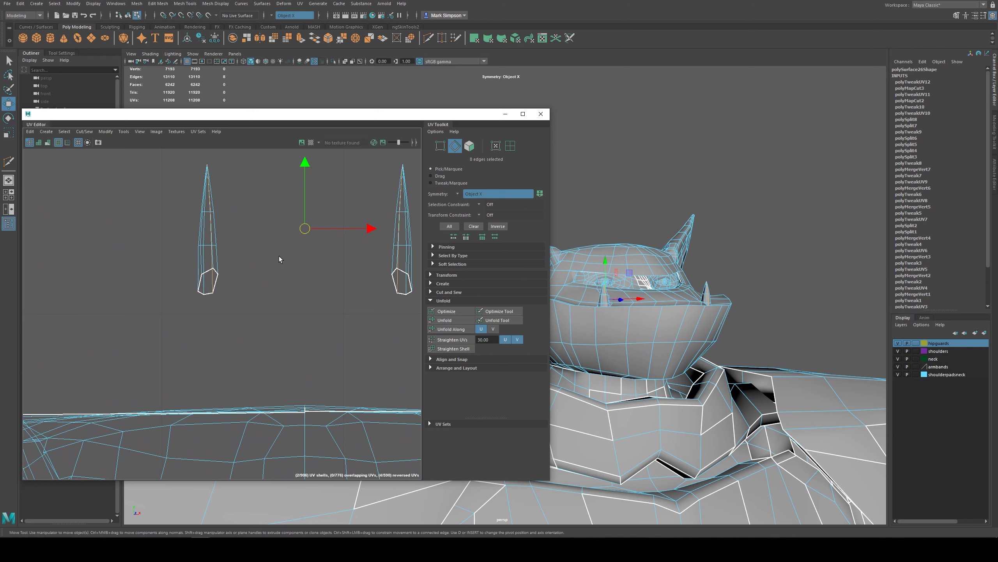
left_click(84, 131)
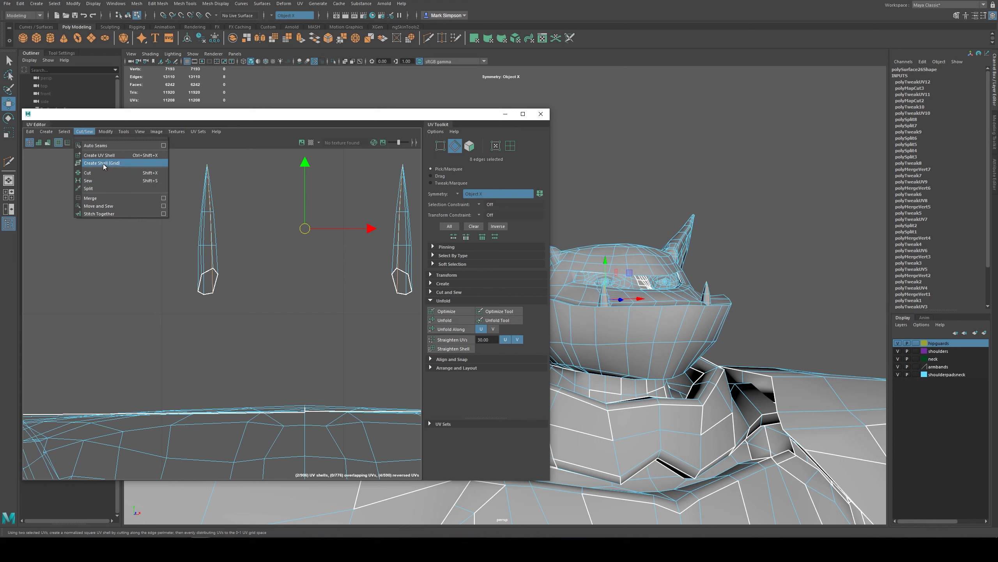
left_click(87, 132)
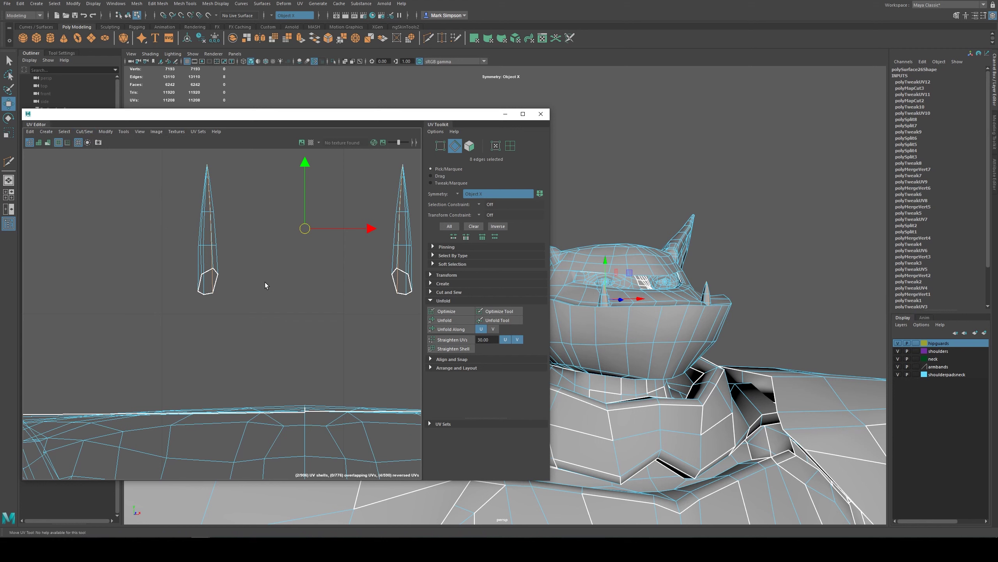
key("shift+x")
left_click(238, 275)
- Select both tusk UV shells in UV shell mode and unfold them
right_click_drag(205, 232, 184, 218)
left_click(207, 236)
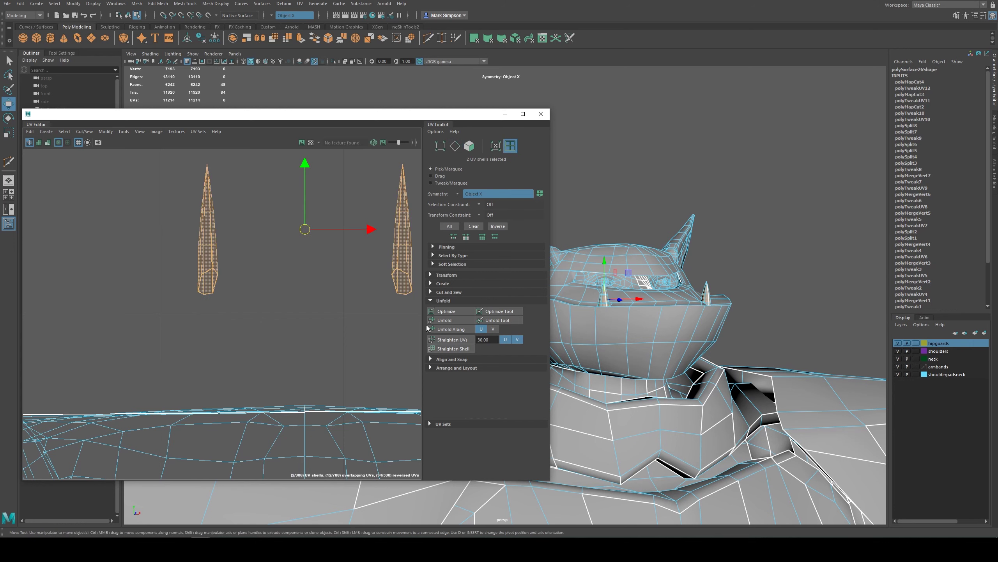
left_click(451, 319)
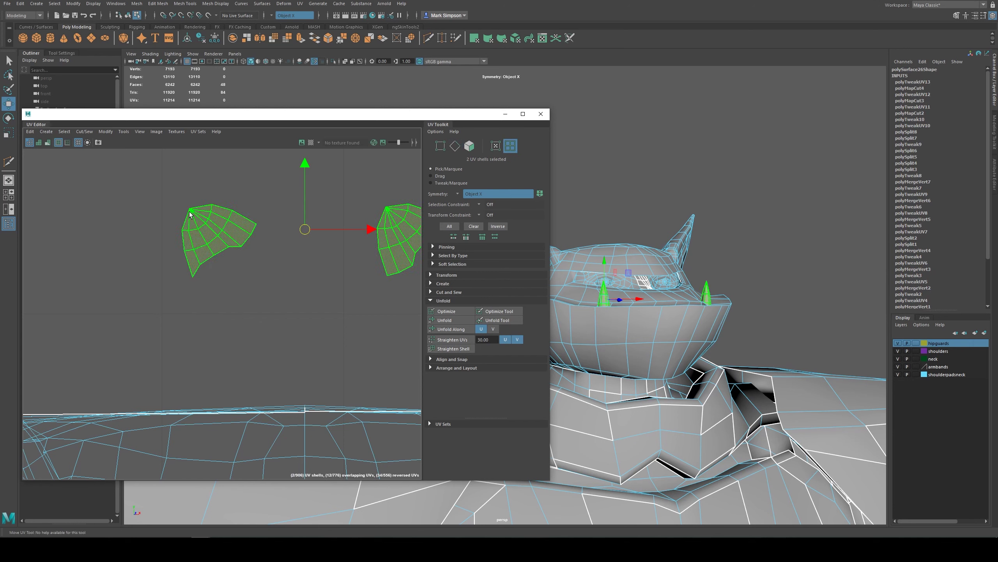
- Cut the remaining short edge at the tip of the tusk UV shells, then select both shells and optimize them
scroll(176, 220, "up", 5)
scroll(226, 325, "up", 4)
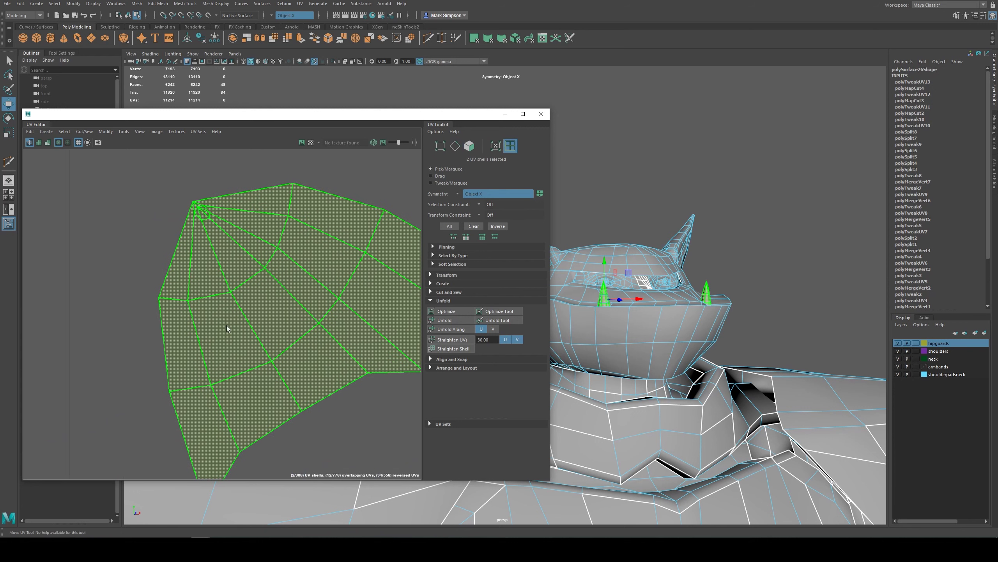
scroll(265, 337, "down", 3)
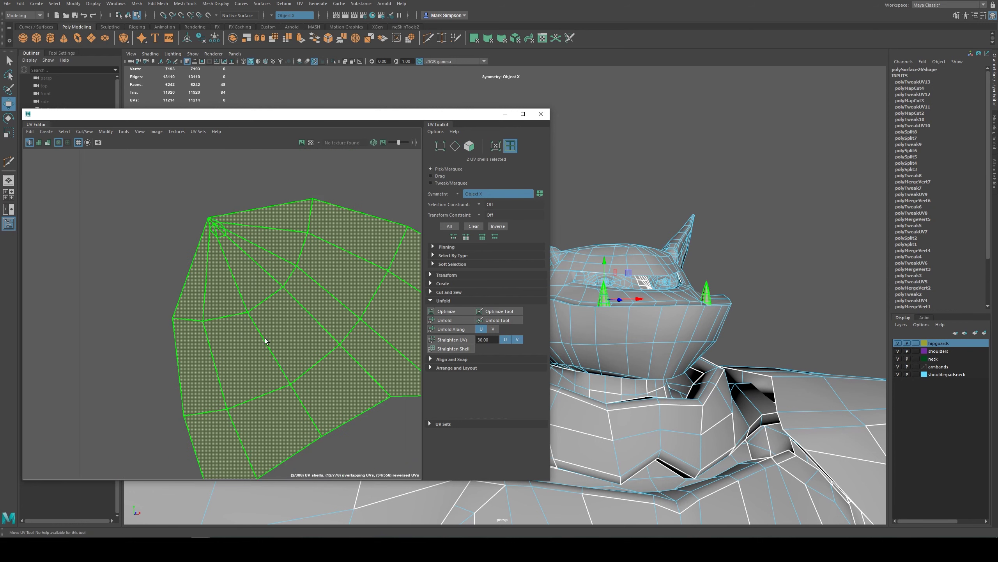
scroll(204, 218, "up", 1)
right_click_drag(216, 219, 211, 207)
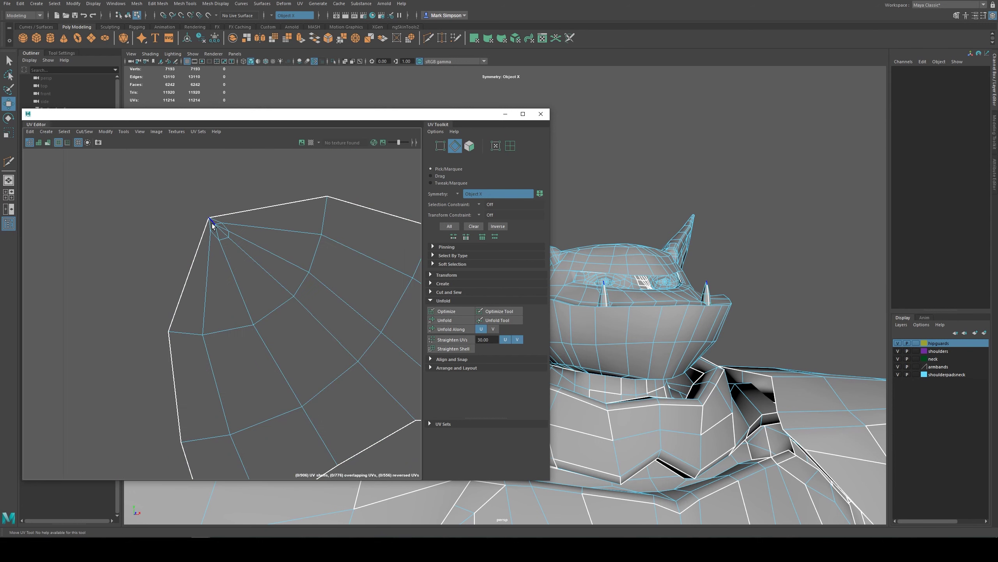
left_click(213, 222)
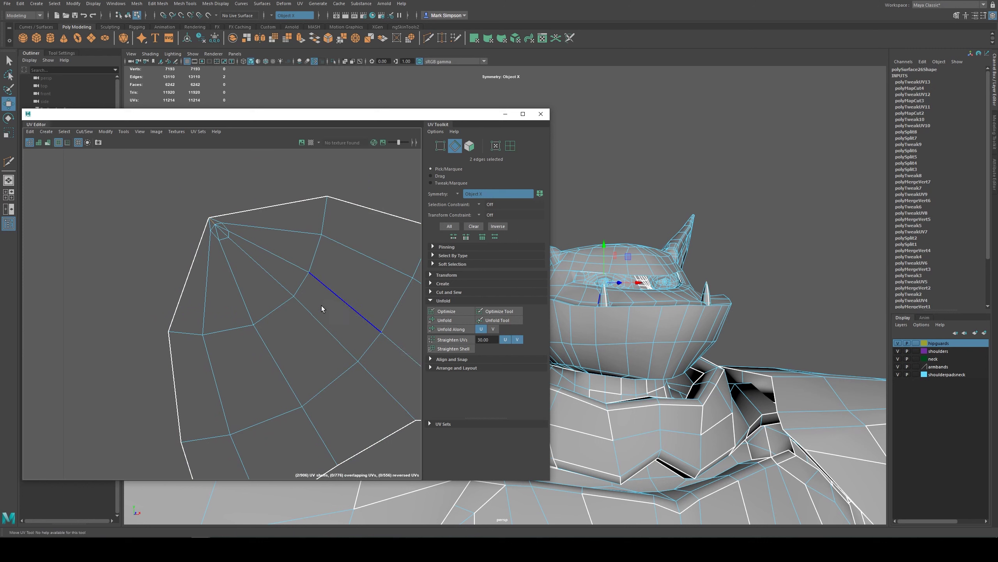
key("shift+x")
mouse_move(300, 281)
right_mouse_down()
mouse_move(314, 271)
mouse_move(287, 271)
right_mouse_up()
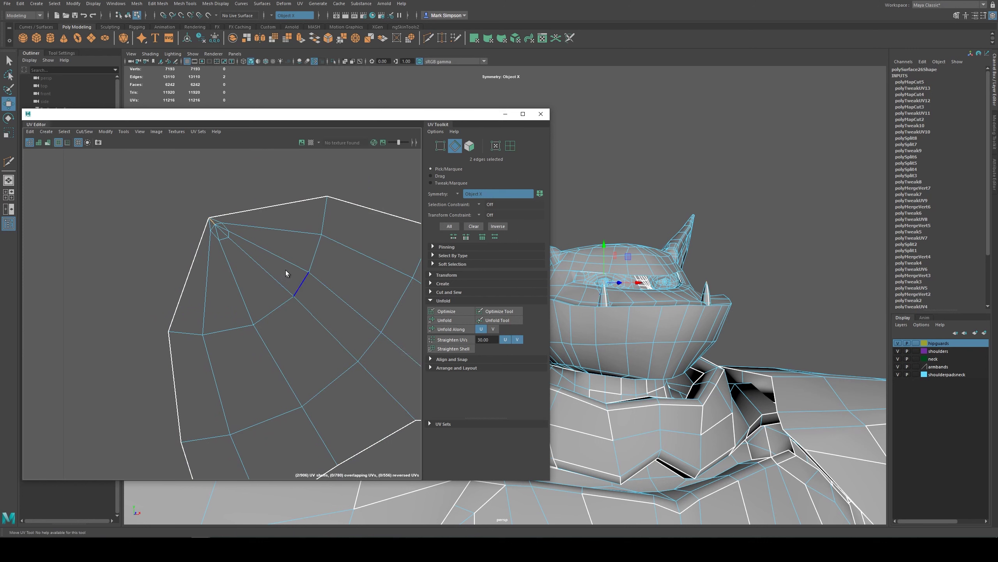
left_click(457, 312)
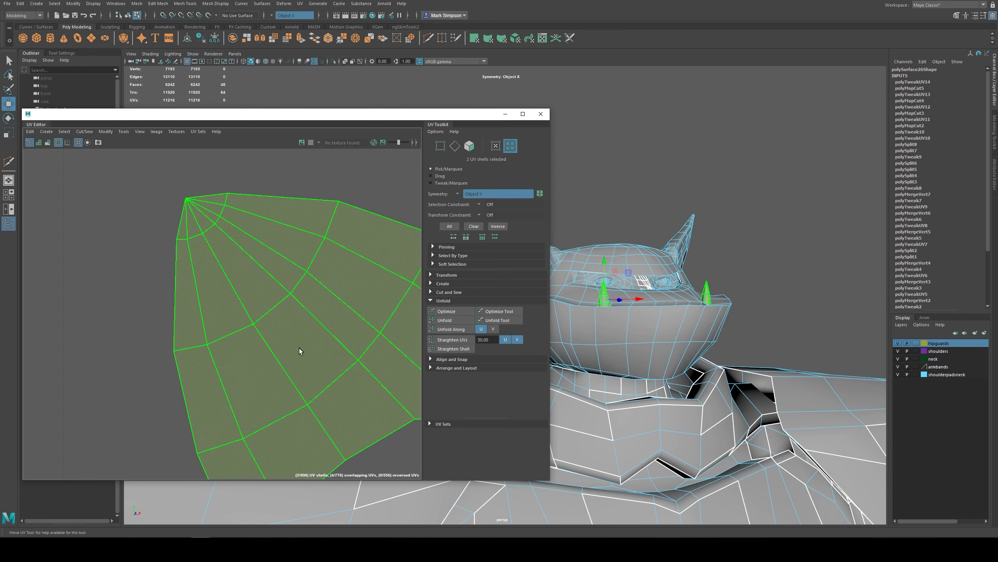
- Try an edge loop on the two horn UV shells as the seam
scroll(301, 348, "down", 6)
key("w")
middle_click_drag(366, 360, 278, 339, "alt")
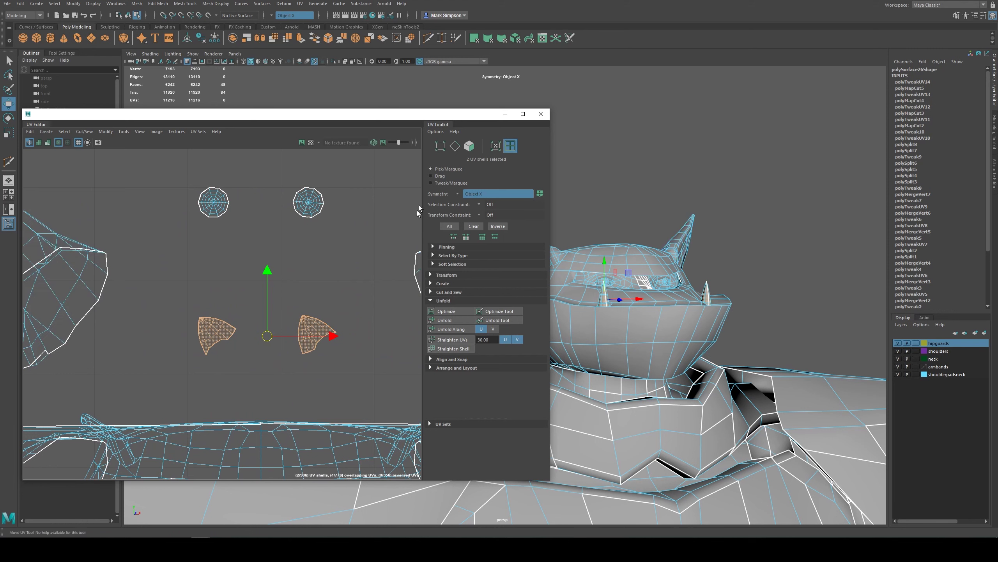
mouse_move(406, 117)
left_mouse_down()
mouse_move(414, 118)
mouse_move(405, 116)
left_mouse_up()
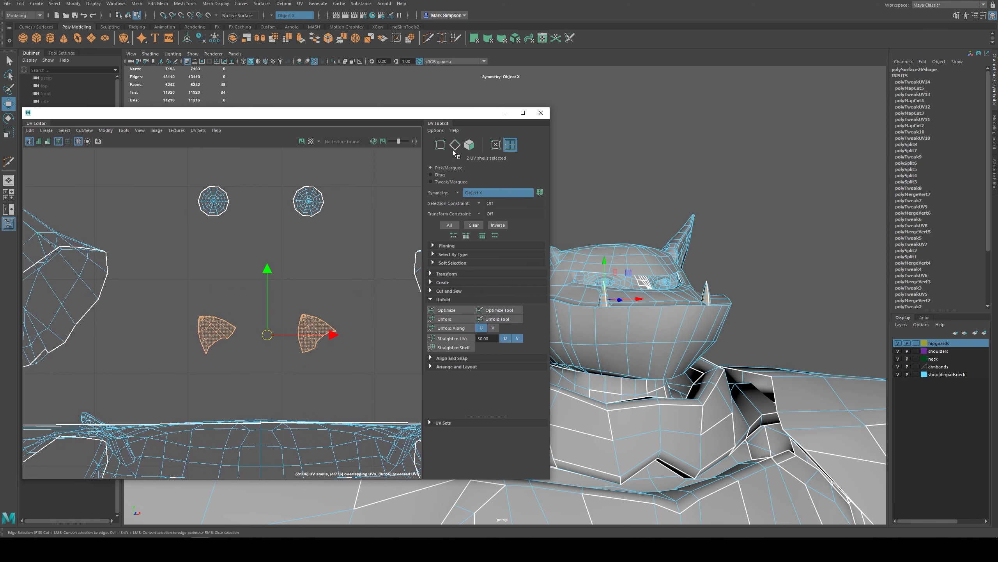
left_click_drag(668, 273, 704, 282, "alt")
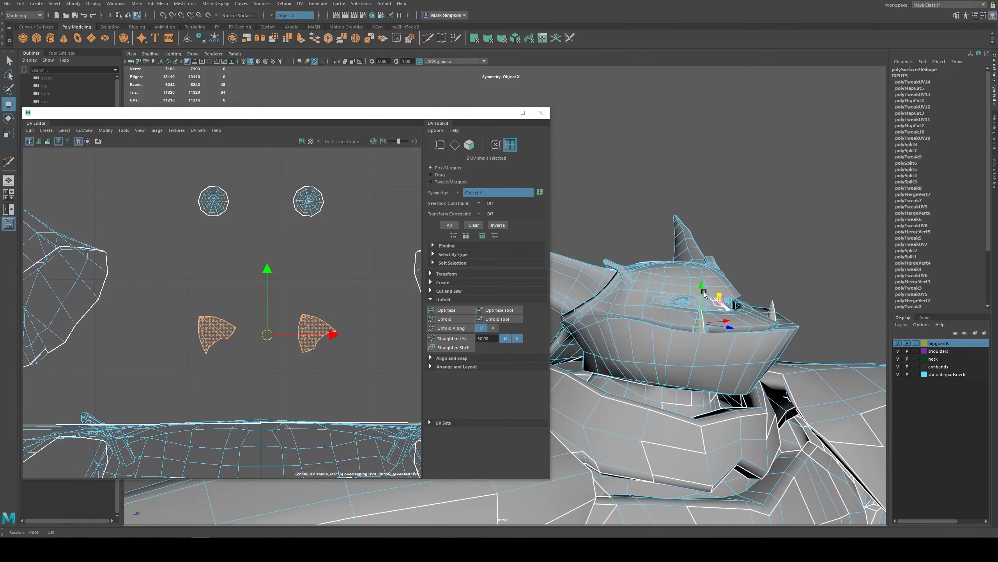
scroll(223, 297, "down", 3)
scroll(223, 298, "down", 2)
scroll(281, 295, "up", 4)
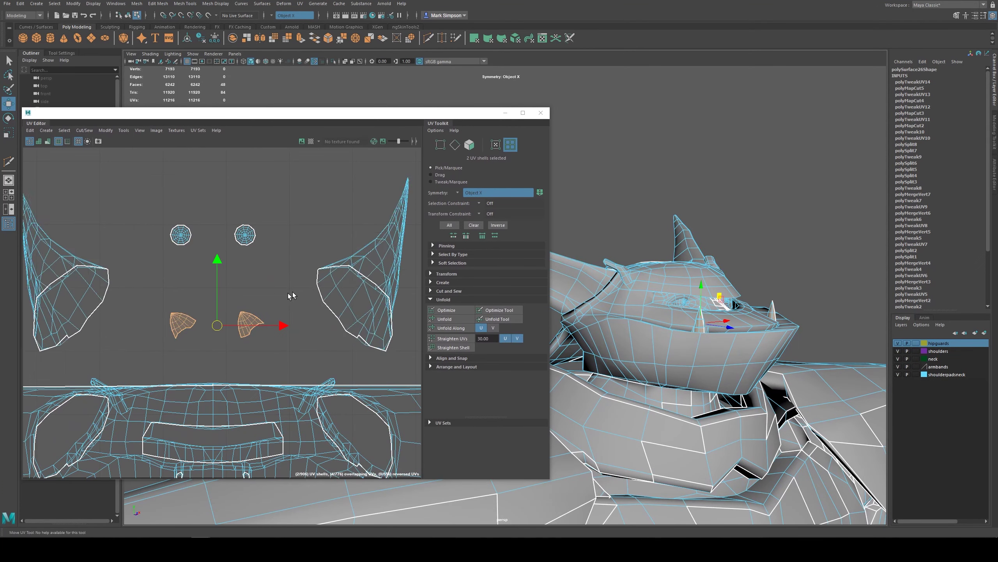
right_click_drag(366, 287, 364, 271)
double_click(355, 299)
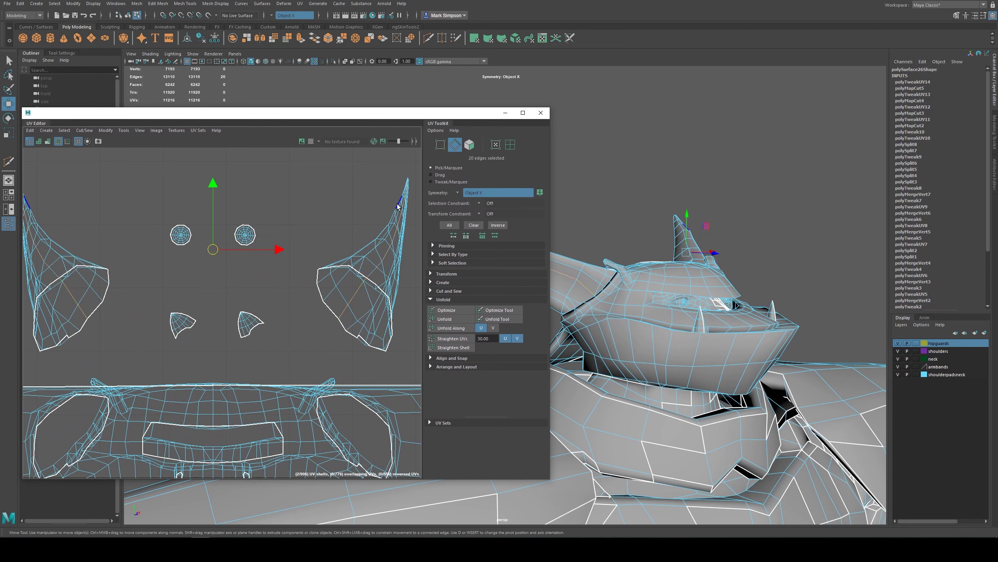
- Select the lengthwise edge loop along the back of the horns on the model and cut the horn UVs along it
middle_click_drag(633, 282, 748, 328, "alt")
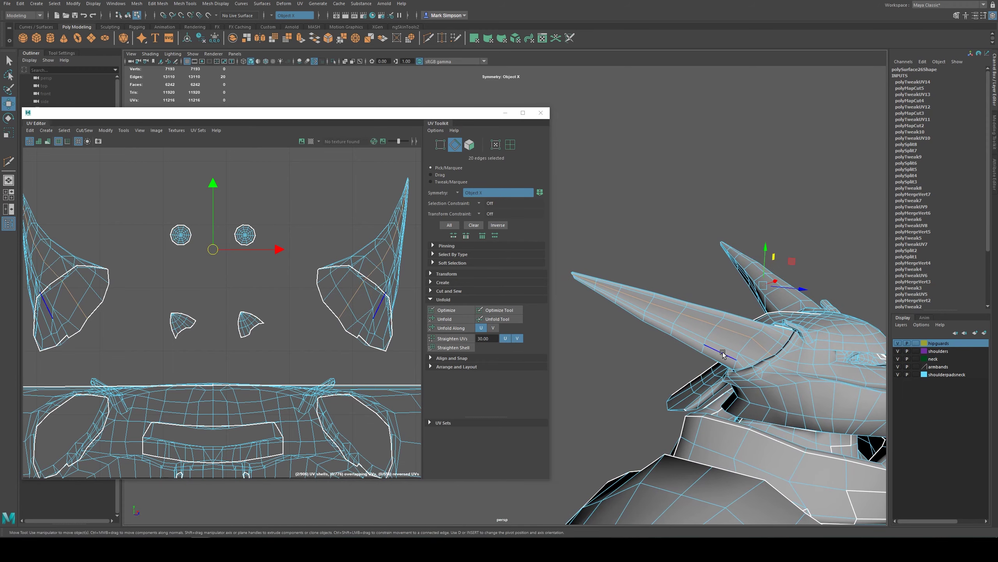
left_click_drag(719, 349, 881, 354, "alt")
left_click_drag(637, 314, 684, 341, "alt")
scroll(631, 333, "up", 3)
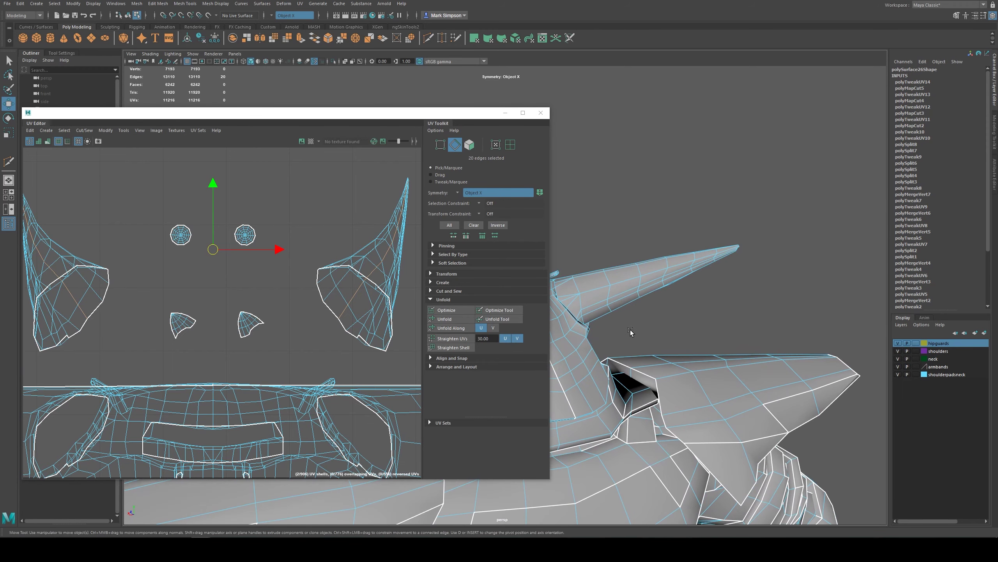
middle_click_drag(631, 333, 653, 346, "alt")
right_click_drag(652, 345, 702, 326, "alt")
left_click_drag(707, 326, 589, 314, "alt")
right_click_drag(590, 314, 601, 335, "alt")
left_click_drag(691, 354, 704, 395, "alt")
right_click_drag(705, 395, 734, 433, "alt")
double_click(742, 445)
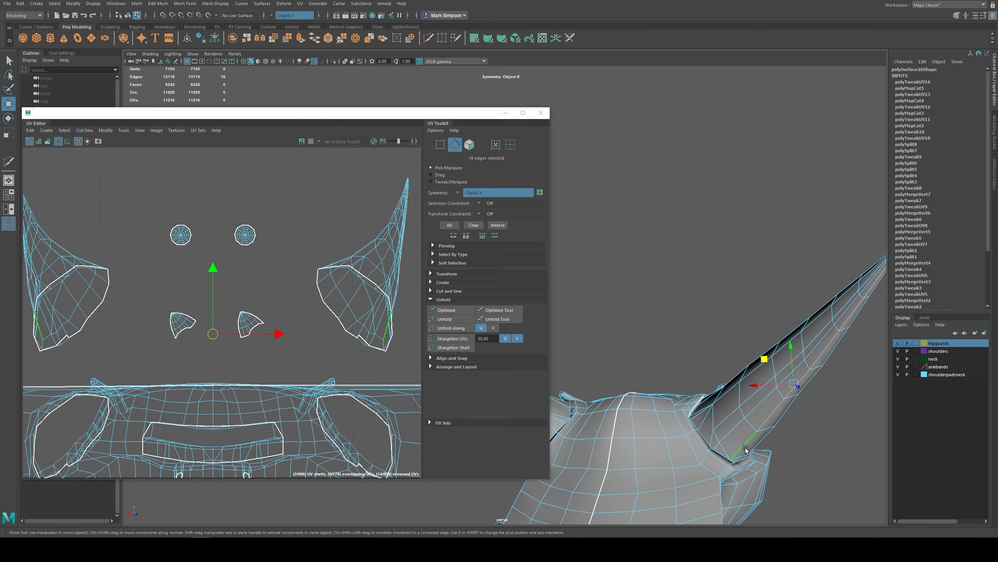
left_click(719, 454)
left_click_drag(824, 332, 625, 433, "alt")
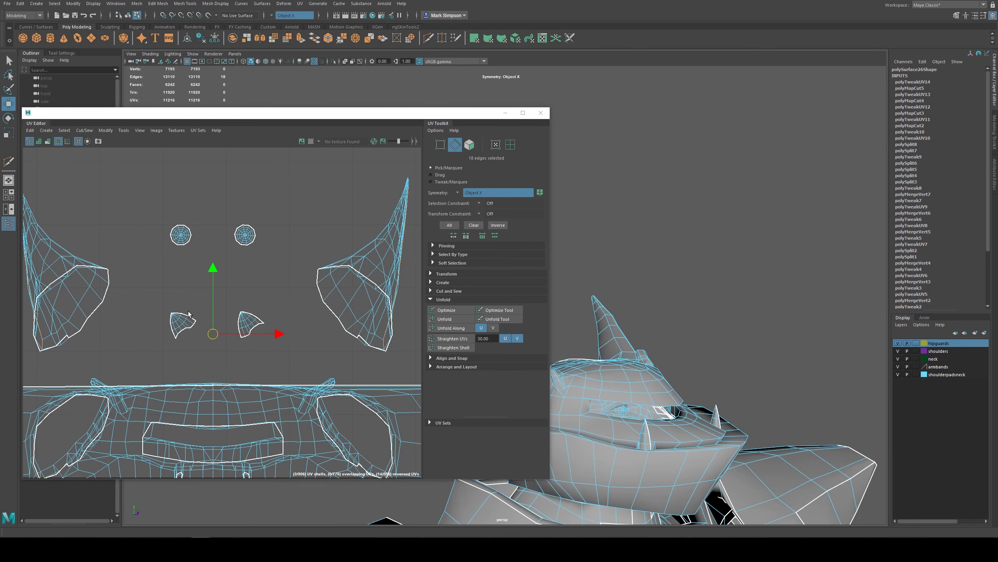
key("ctrl+x")
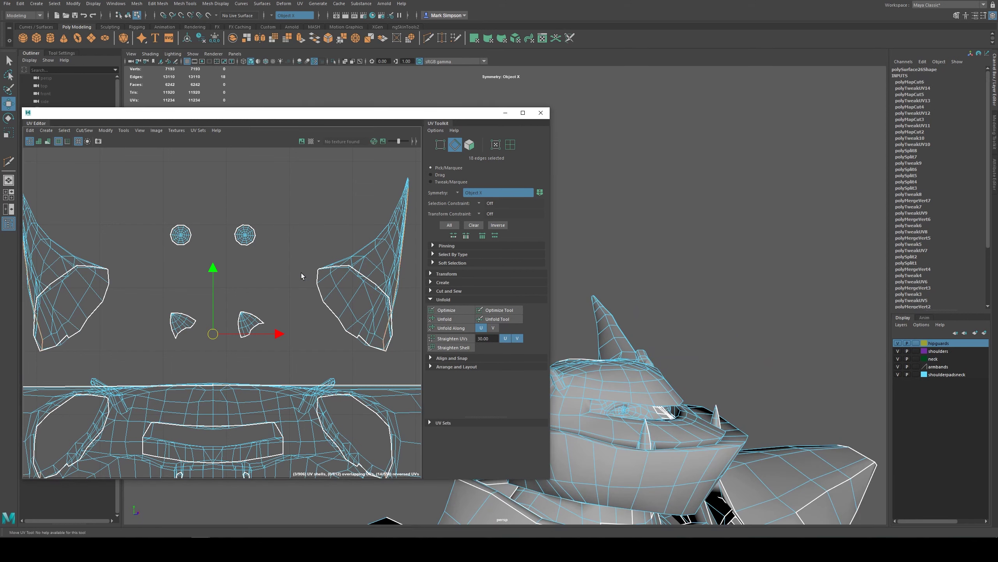
- Select both horn UV shells, then unfold and optimize them
right_click_drag(85, 291, 70, 276)
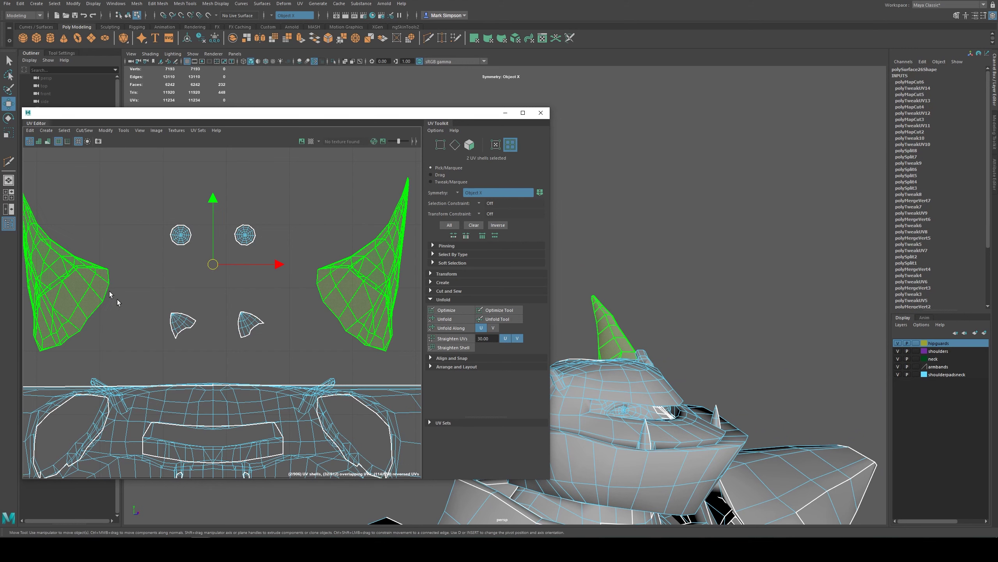
left_click(448, 319)
left_click(451, 311)
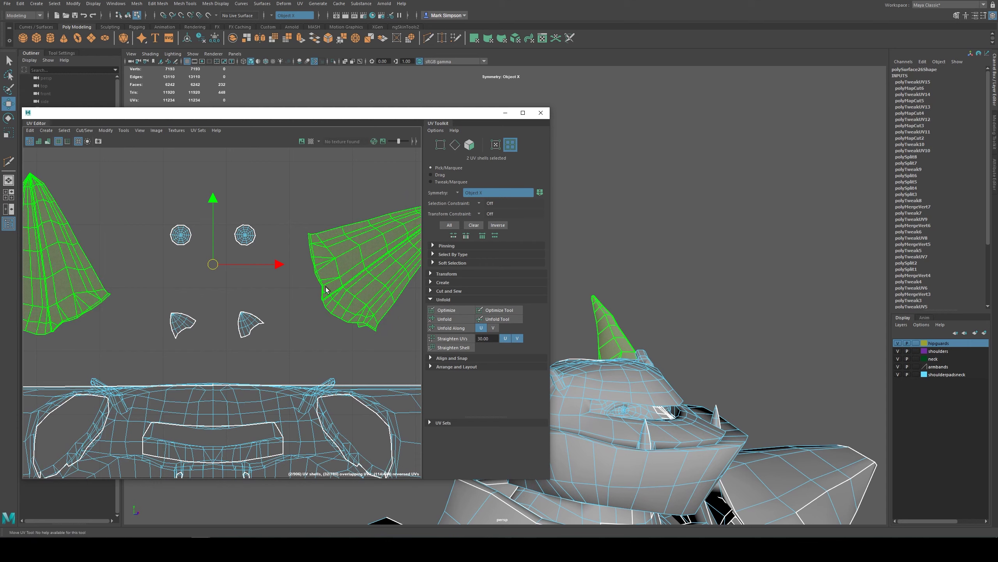
scroll(310, 260, "up", 4)
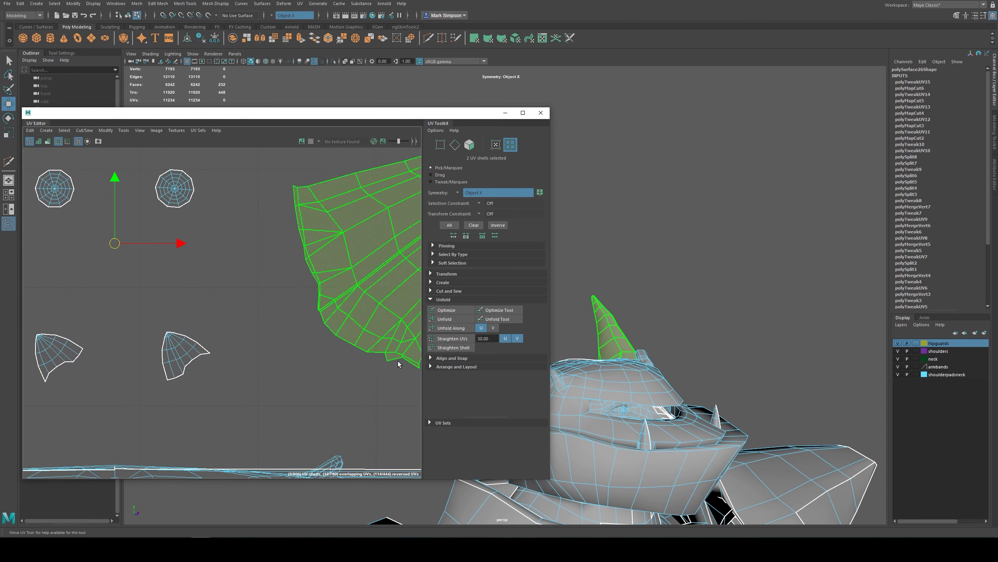
scroll(397, 361, "down", 5)
left_click(347, 286)
scroll(375, 364, "down", 4)
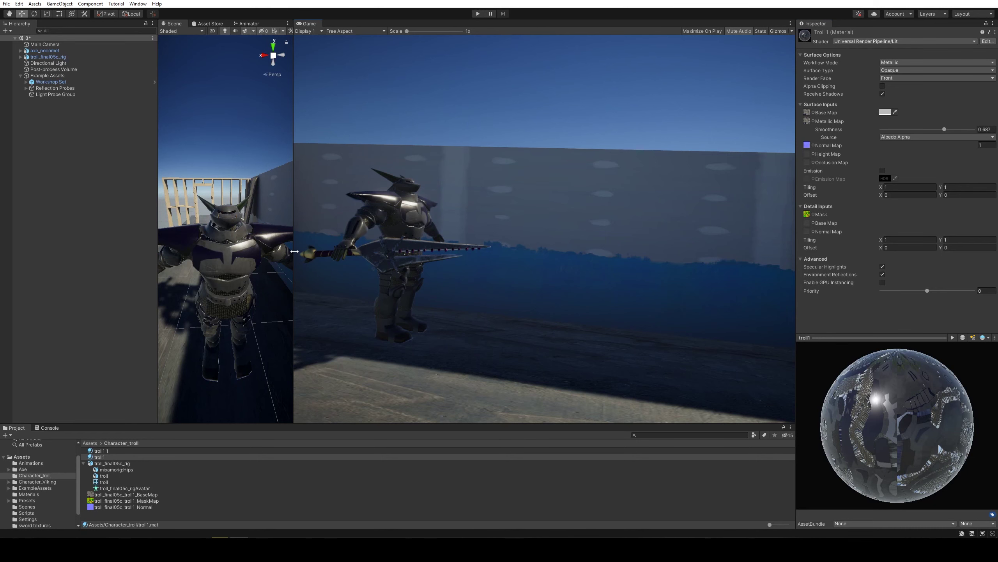
- Switch to Unity, widen the Scene view and examine the textured troll's armour up close
left_click_drag(295, 250, 585, 256)
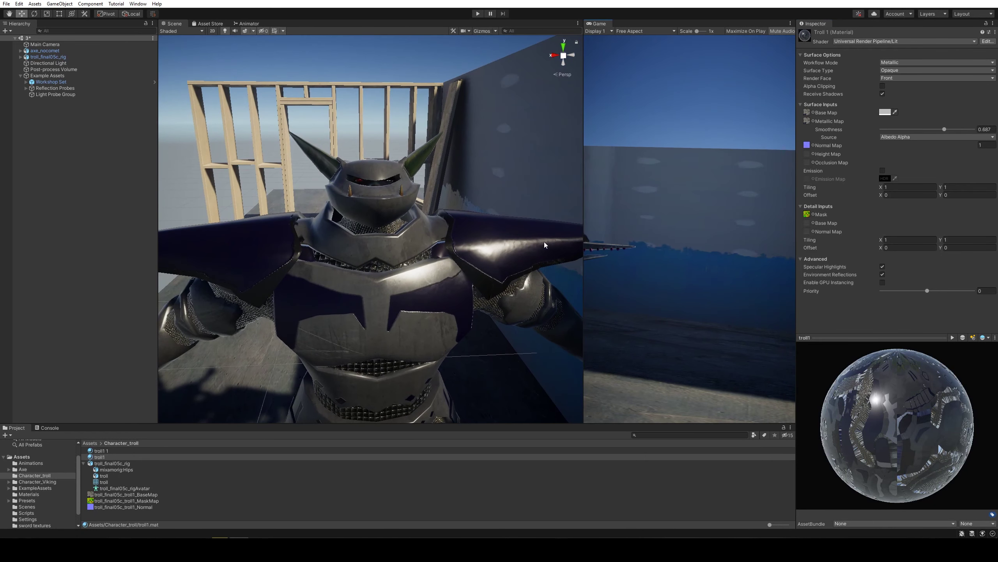
scroll(390, 328, "down", 5)
left_click_drag(387, 330, 320, 270, "alt")
scroll(413, 328, "up", 3)
scroll(402, 334, "up", 3)
scroll(418, 326, "up", 3)
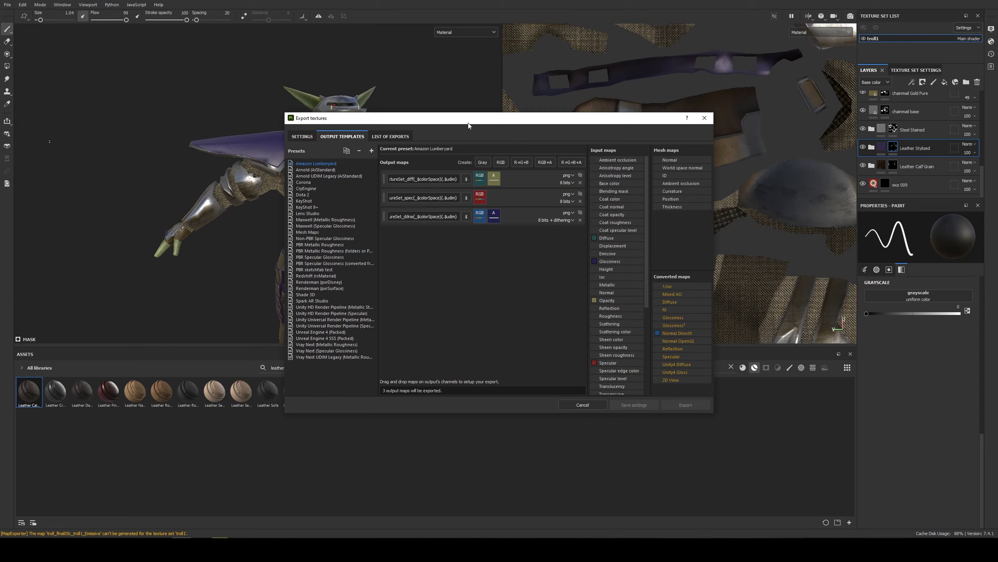
- Switch to Substance Painter, cancel the texture export settings and inspect the troll's painted materials
left_click_drag(468, 125, 639, 131)
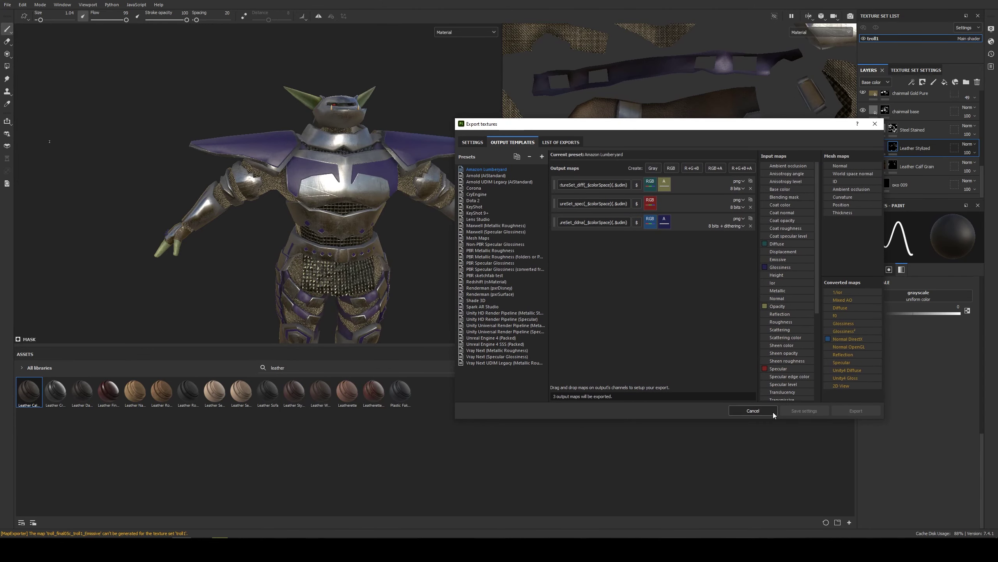
left_click(753, 411)
mouse_move(385, 228)
left_mouse_down("alt")
mouse_move(434, 223)
mouse_move(430, 183)
mouse_move(381, 230)
mouse_move(370, 221)
left_mouse_up("alt")
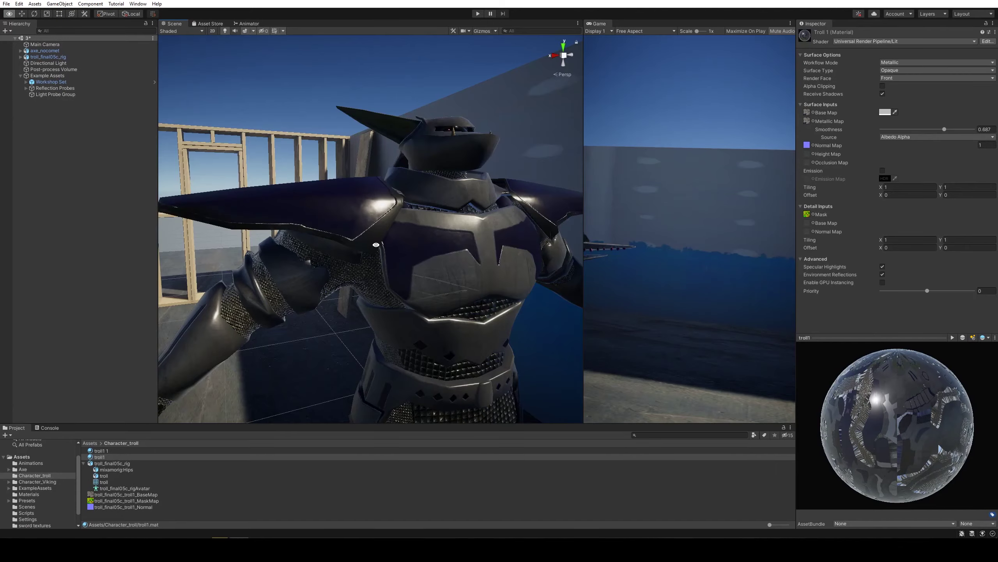
- Run the scene with a widened Game view and set the troll material's Metallic Map texture to None
mouse_move(377, 245)
left_mouse_down("alt")
mouse_move(390, 275)
mouse_move(444, 273)
mouse_move(382, 272)
mouse_move(452, 268)
mouse_move(405, 265)
mouse_move(478, 259)
mouse_move(555, 225)
mouse_move(348, 207)
left_mouse_up("alt")
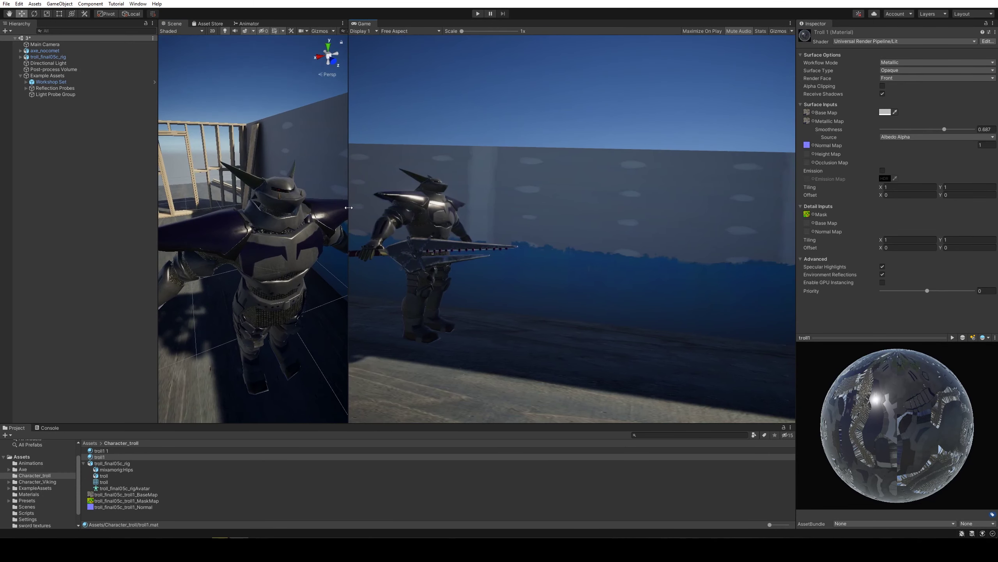
left_click(478, 14)
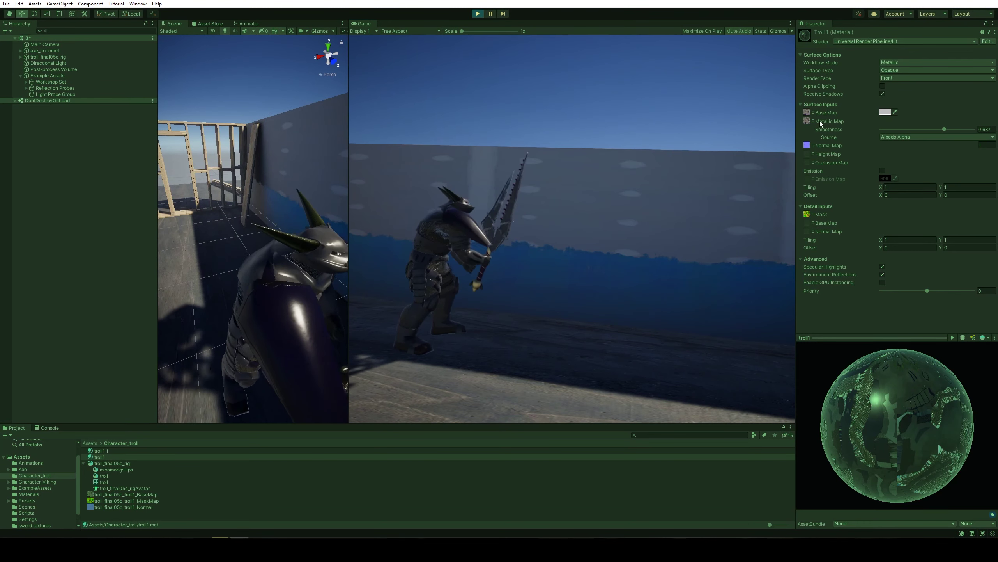
left_click(813, 112)
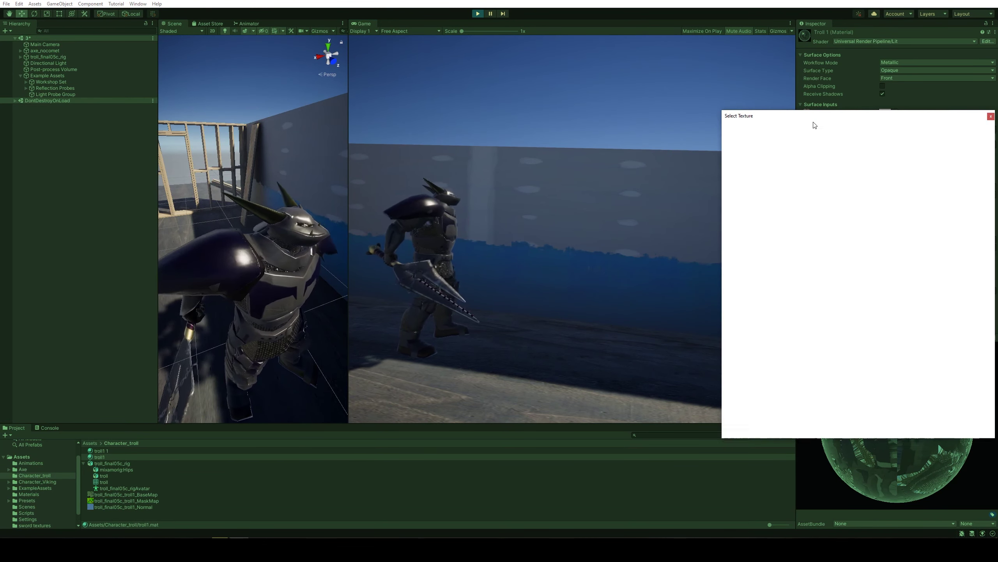
scroll(993, 151, "up", 15)
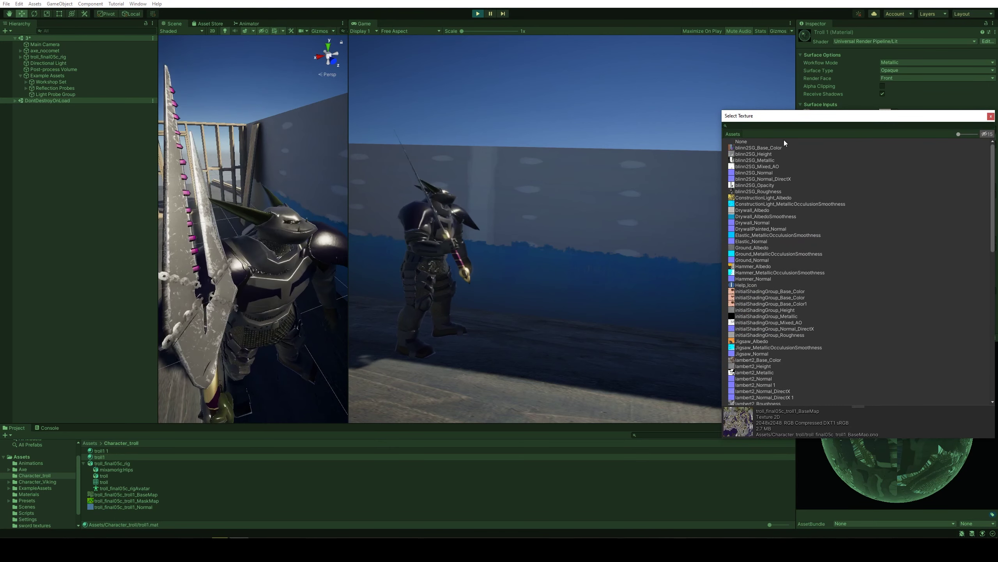
double_click(755, 142)
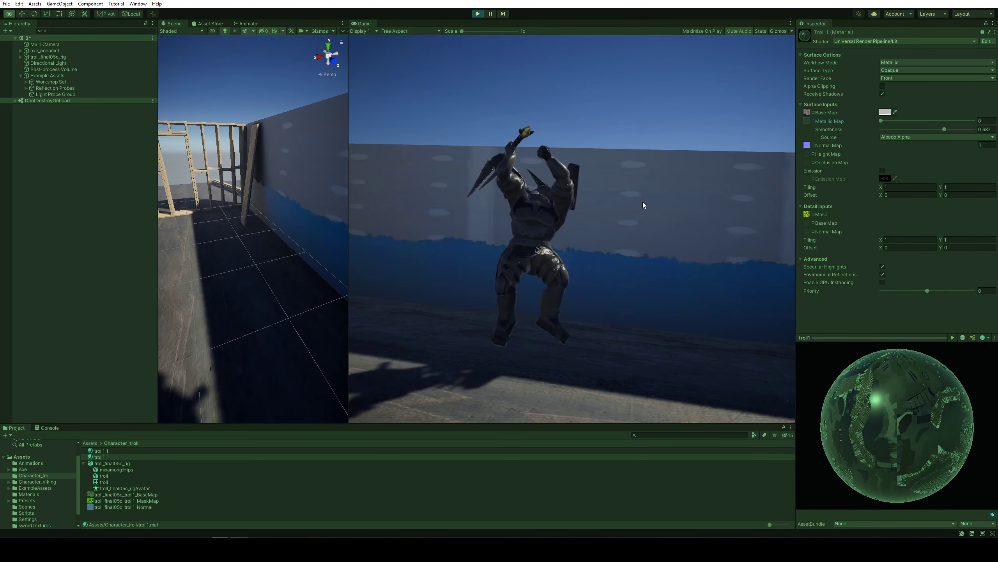
- Examine the animated troll's armour from several angles in the running game, and stop Play mode
left_click(652, 223)
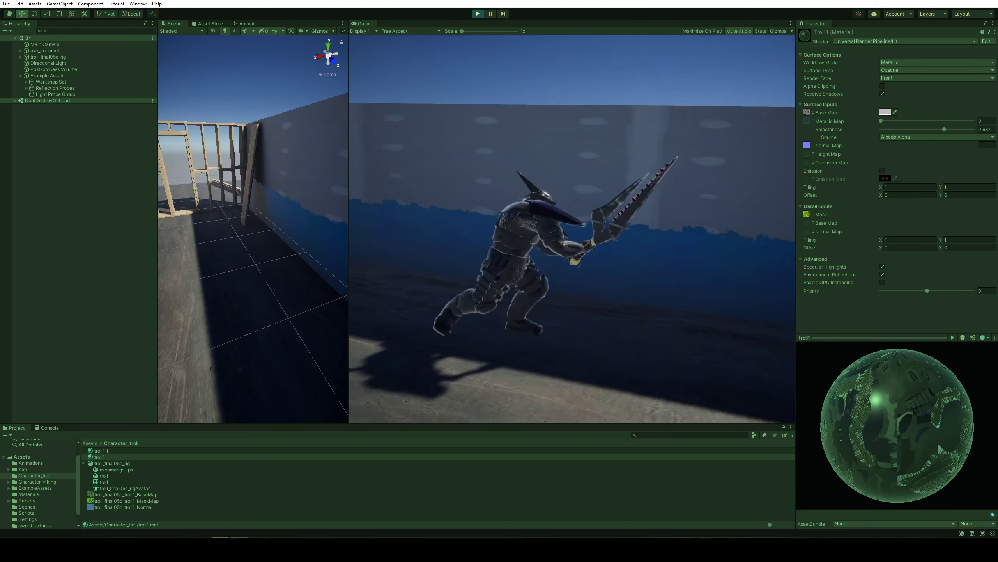
key("q")
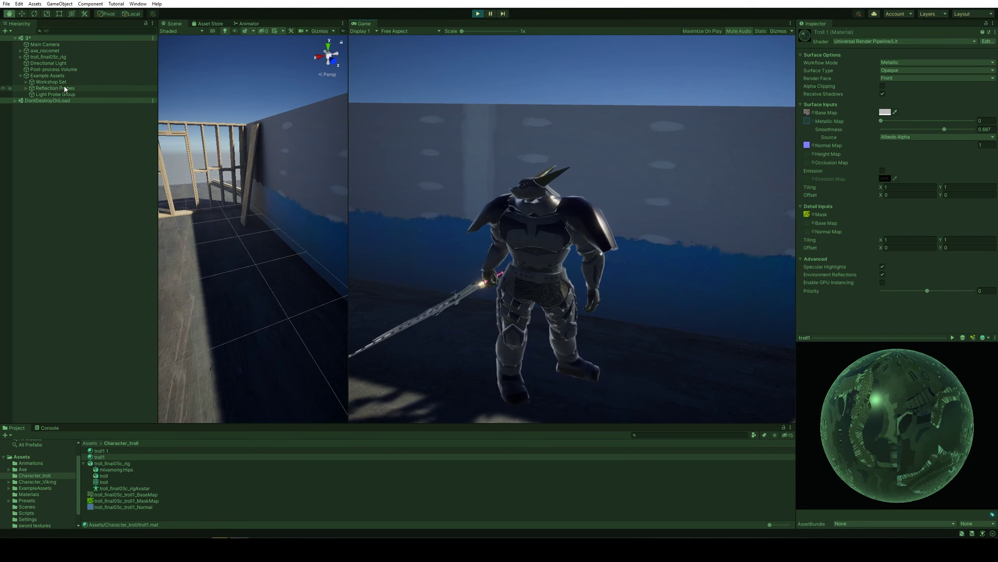
key("w")
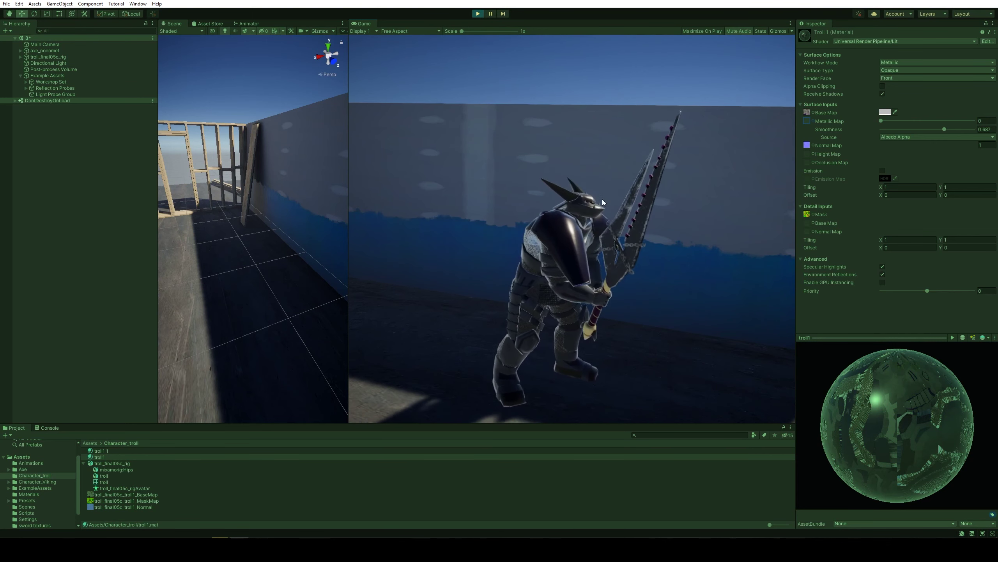
key("q")
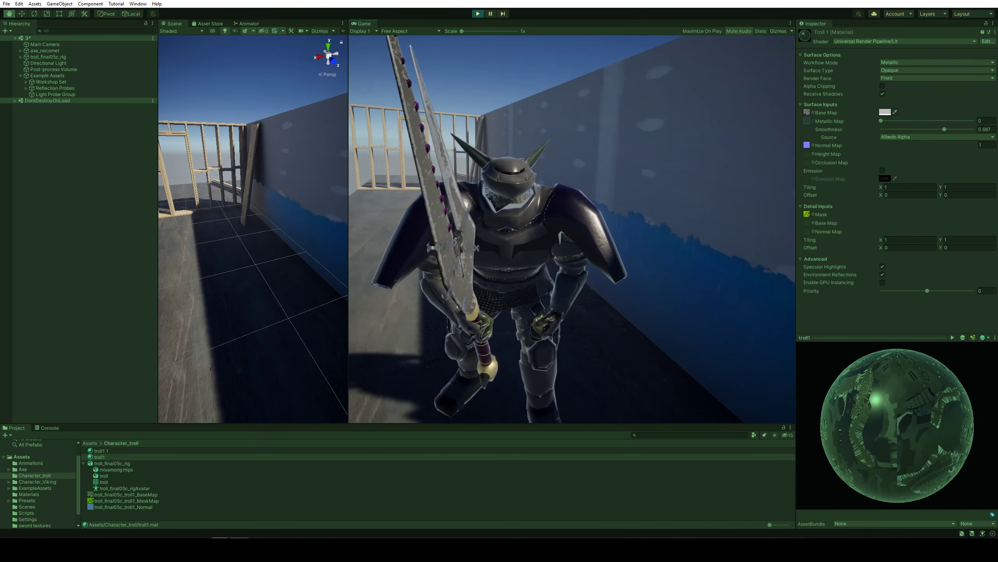
key("w")
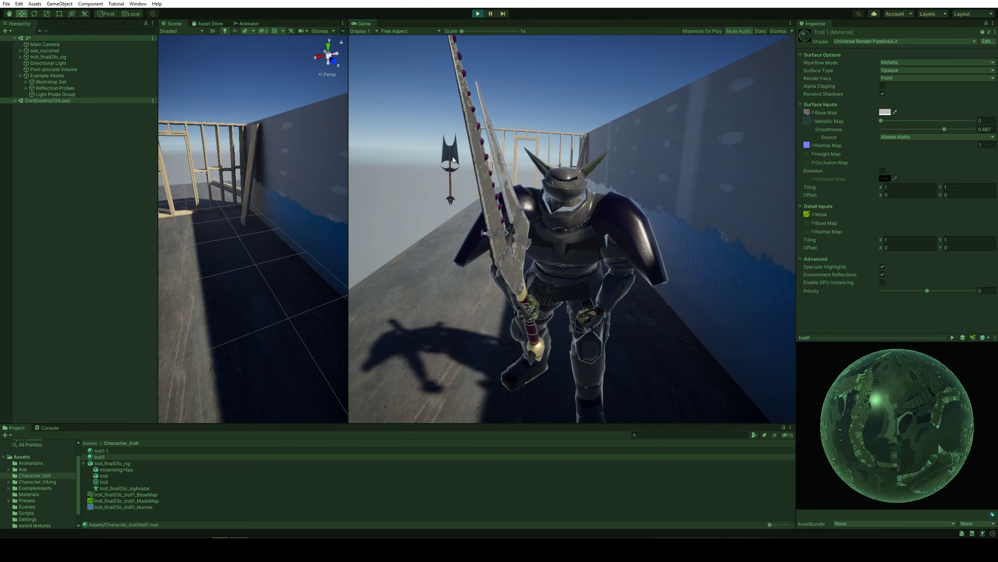
left_click(478, 14)
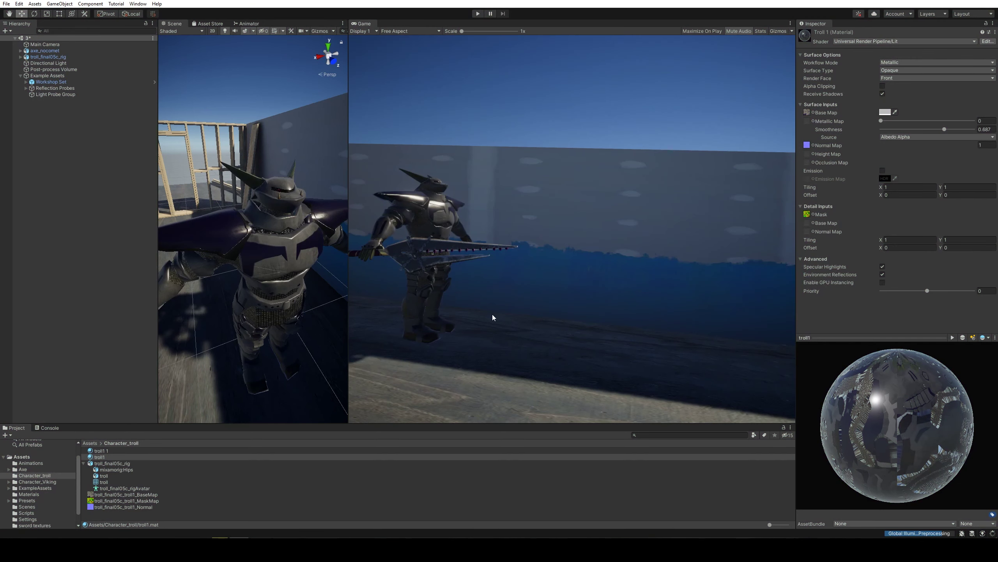
- Widen the scene view and place the viking_skinned_mixamo model from the Character_Viking folder into the scene
scroll(252, 328, "down", 5)
left_click_drag(349, 268, 443, 277)
left_click(37, 482)
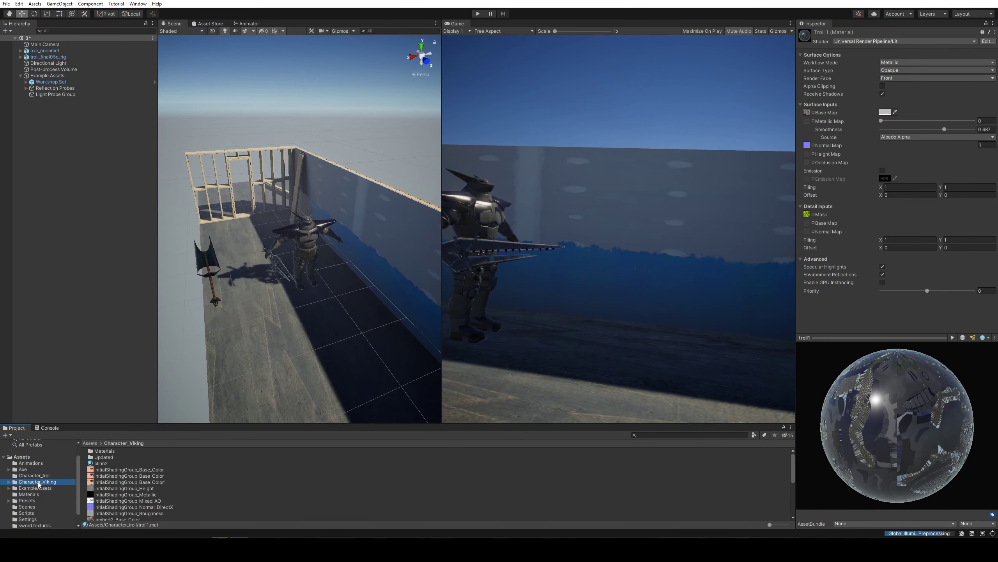
scroll(117, 496, "down", 5)
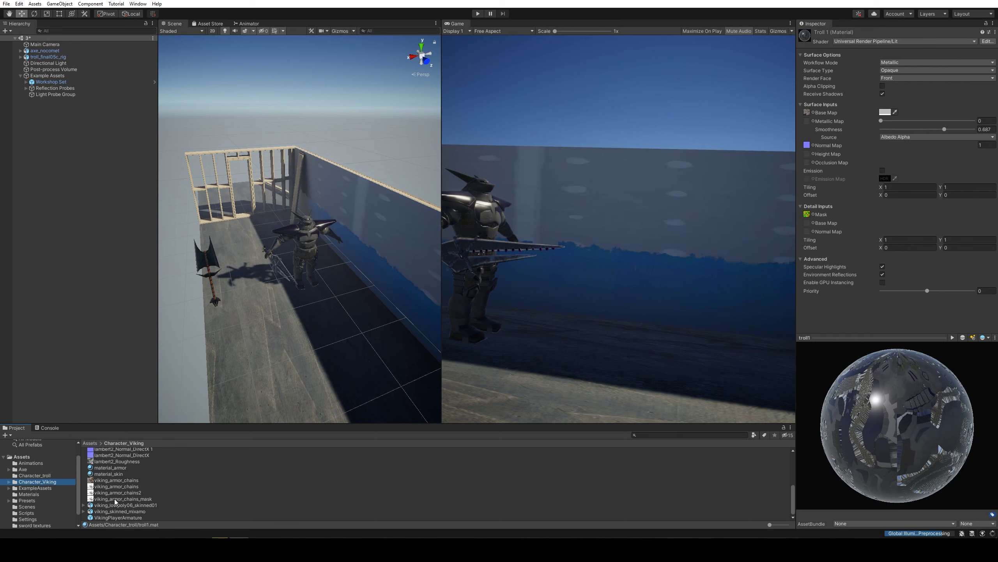
left_click_drag(118, 511, 246, 357)
- Move the viking back beside the troll, to about X 2.994 and Z 0.157
key("r")
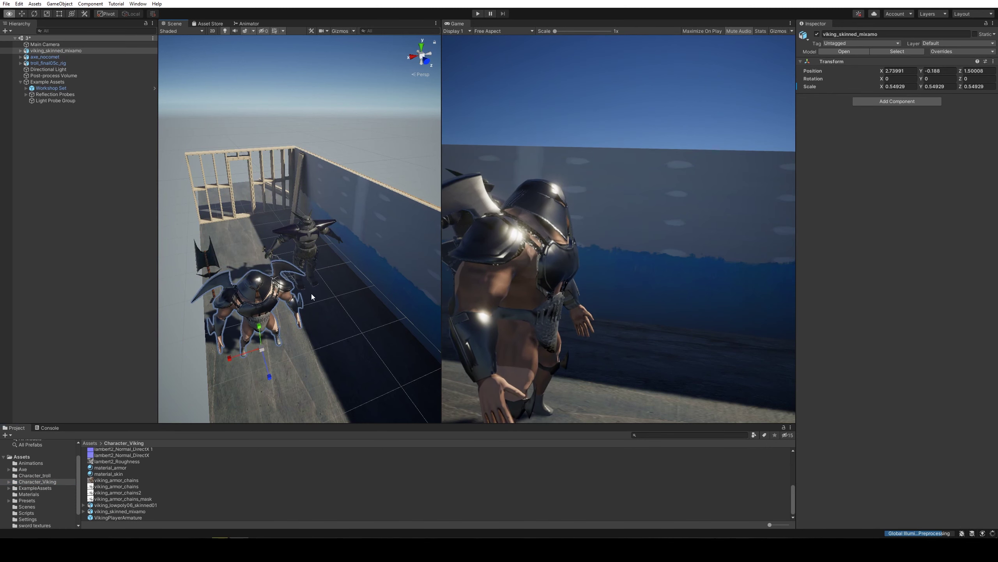
mouse_move(311, 293)
left_mouse_down("alt")
mouse_move(283, 252)
mouse_move(287, 276)
mouse_move(314, 286)
left_mouse_up("alt")
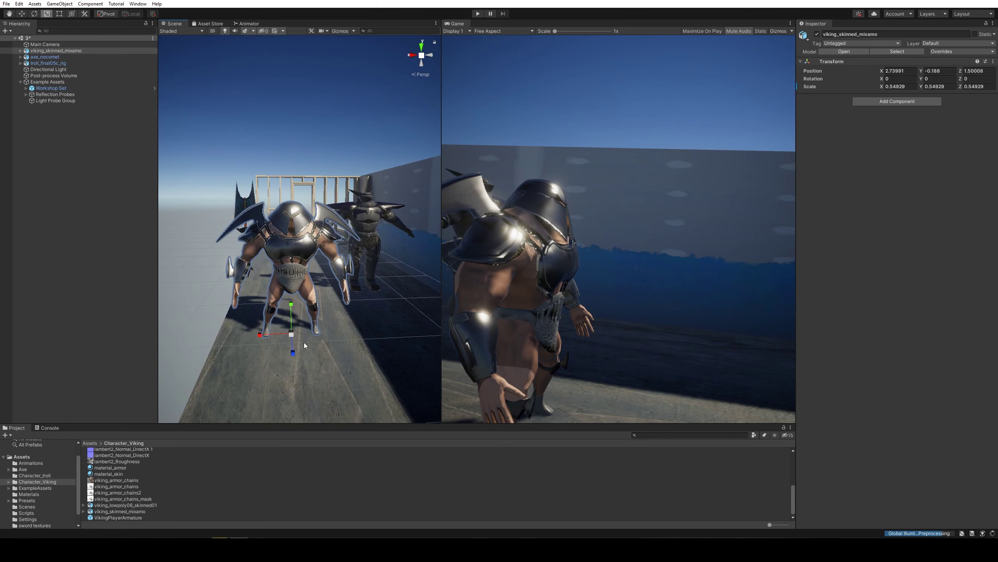
left_click_drag(305, 342, 314, 243, "alt")
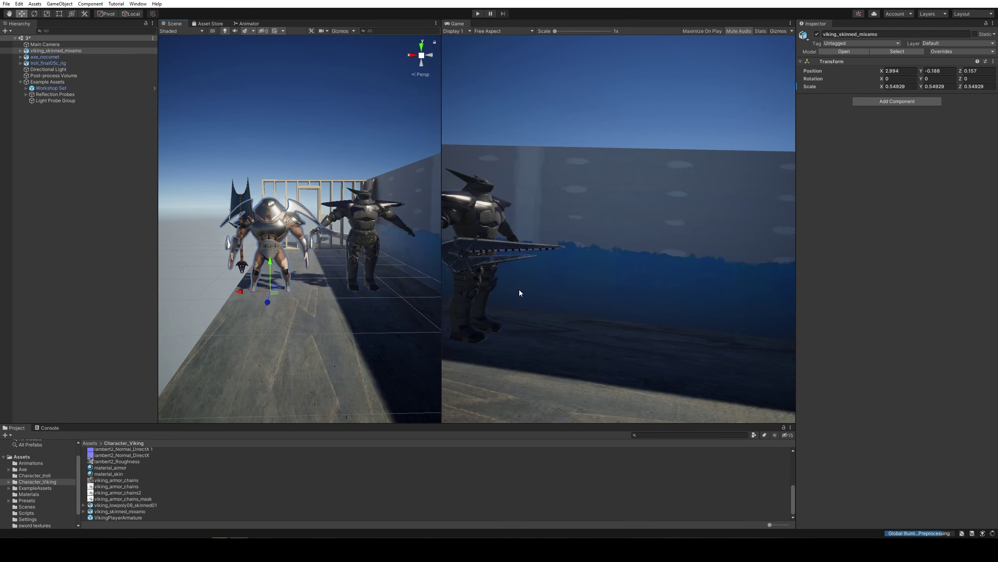
- Switch to Maya and examine the troll mesh's topology, from the horned head down to the armour plates on the legs
key("alt")
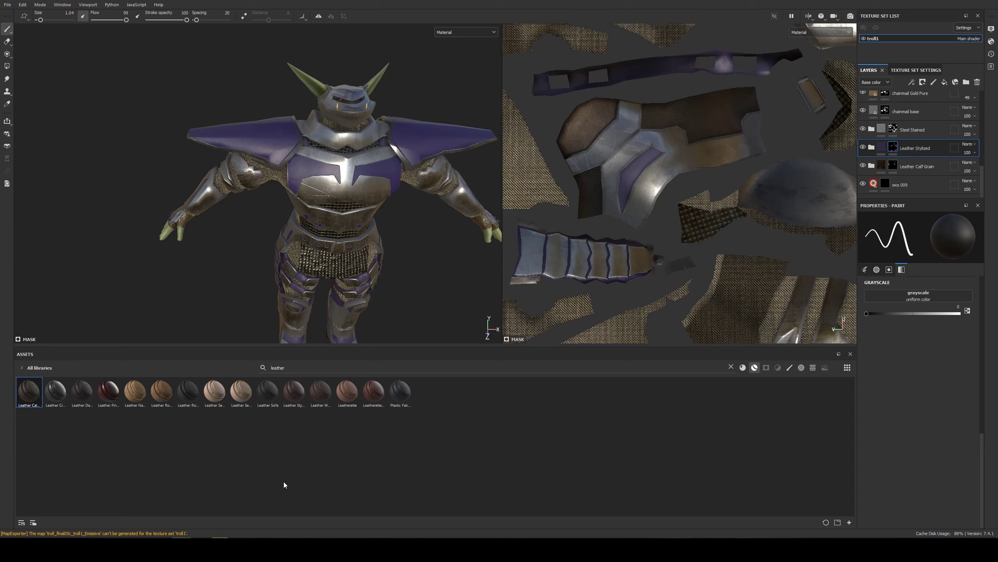
mouse_move(213, 535)
left_click(240, 508)
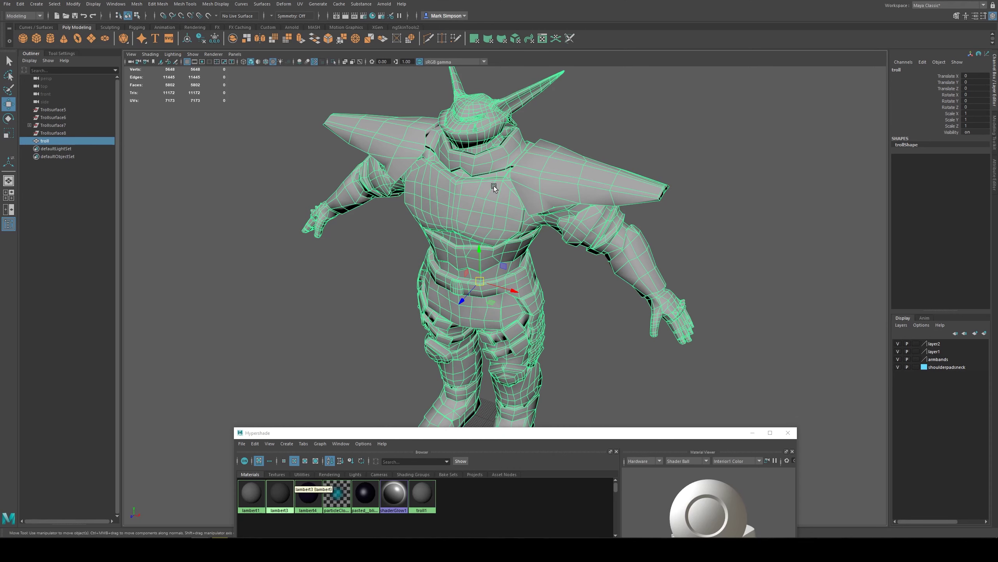
left_click_drag(446, 276, 477, 264, "alt")
middle_click_drag(503, 261, 411, 318, "alt")
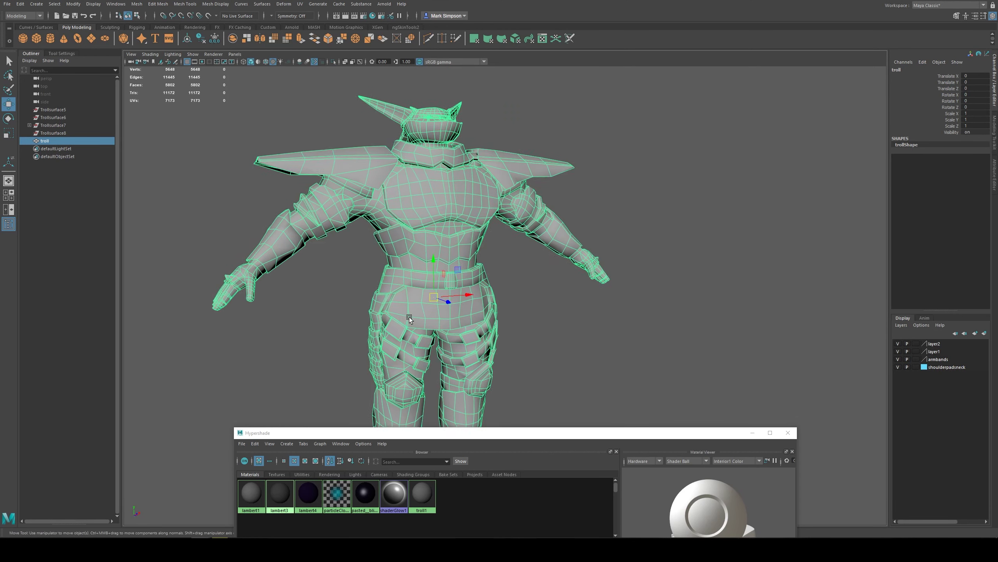
scroll(414, 318, "down", 3)
left_click_drag(457, 289, 438, 265, "alt")
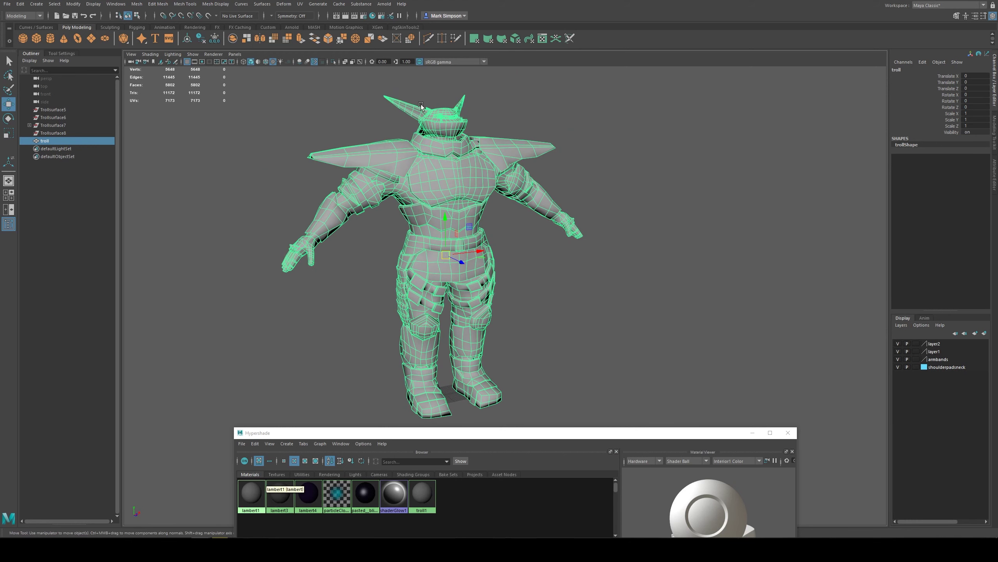
right_click_drag(439, 115, 461, 108)
left_click_drag(553, 245, 435, 303, "alt")
scroll(434, 302, "up", 3)
middle_click_drag(434, 303, 501, 302, "alt")
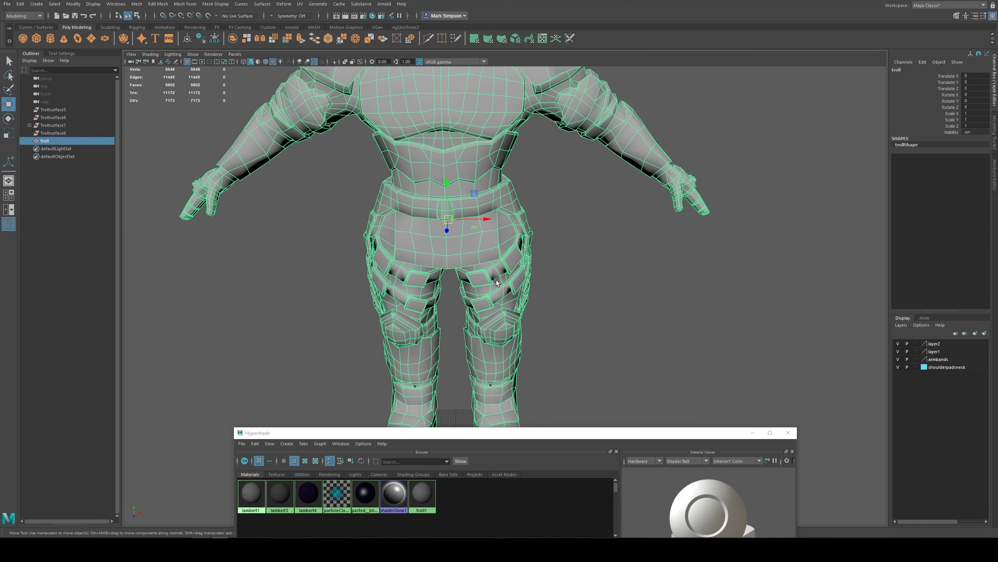
scroll(501, 303, "up", 4)
scroll(501, 304, "up", 5)
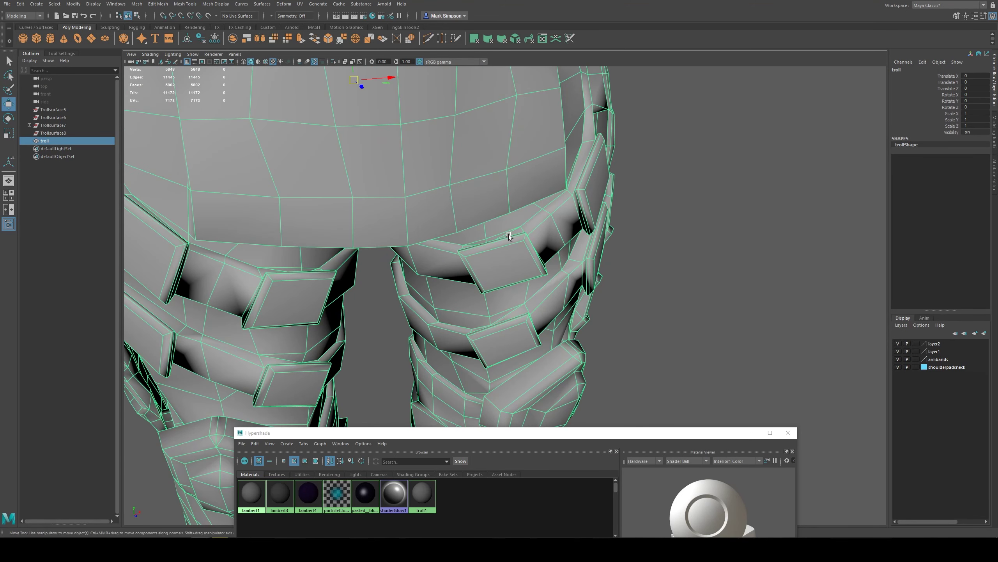
scroll(527, 244, "up", 3)
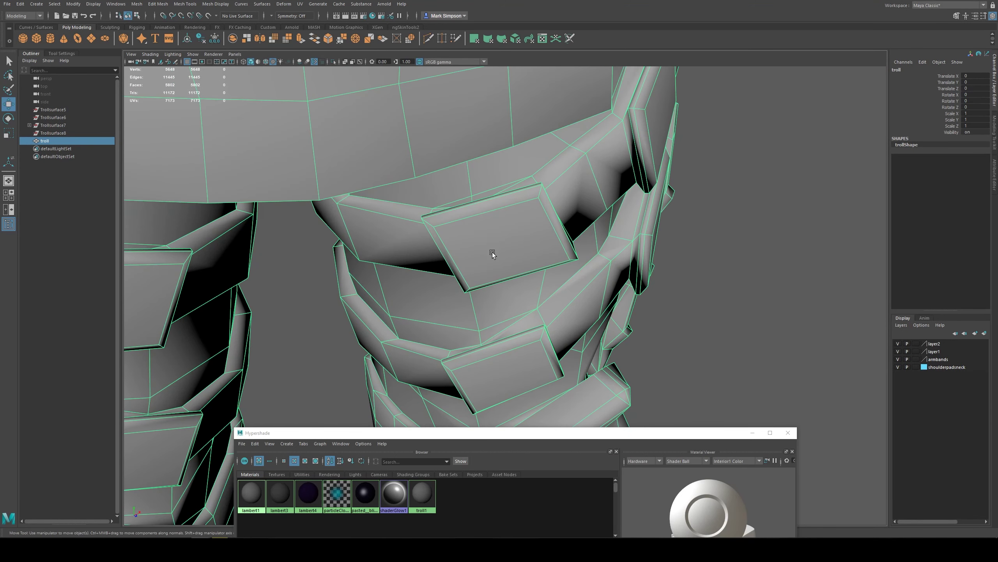
scroll(490, 236, "down", 8)
middle_click_drag(491, 145, 495, 287, "alt")
left_click_drag(494, 288, 473, 250, "alt")
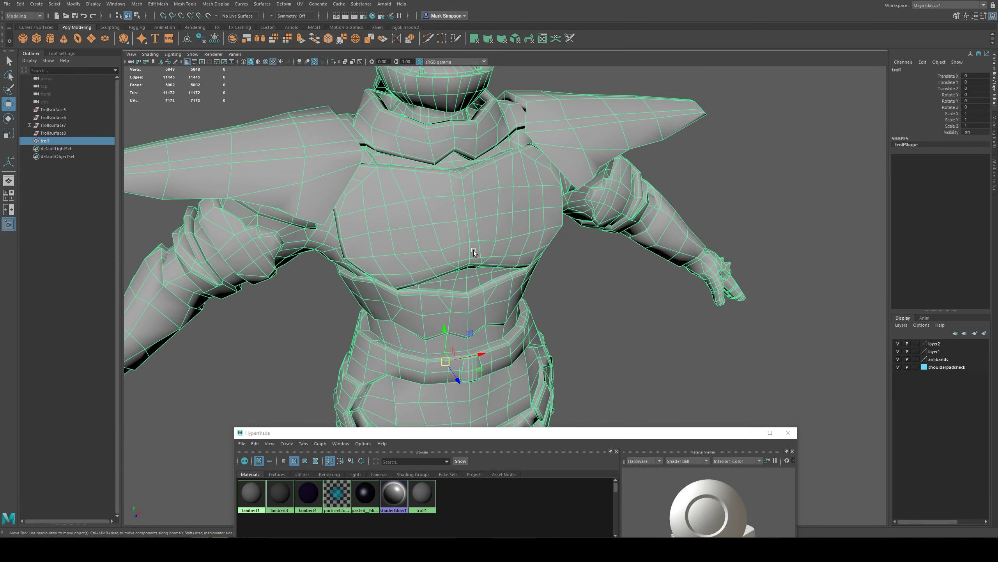
scroll(473, 250, "down", 5)
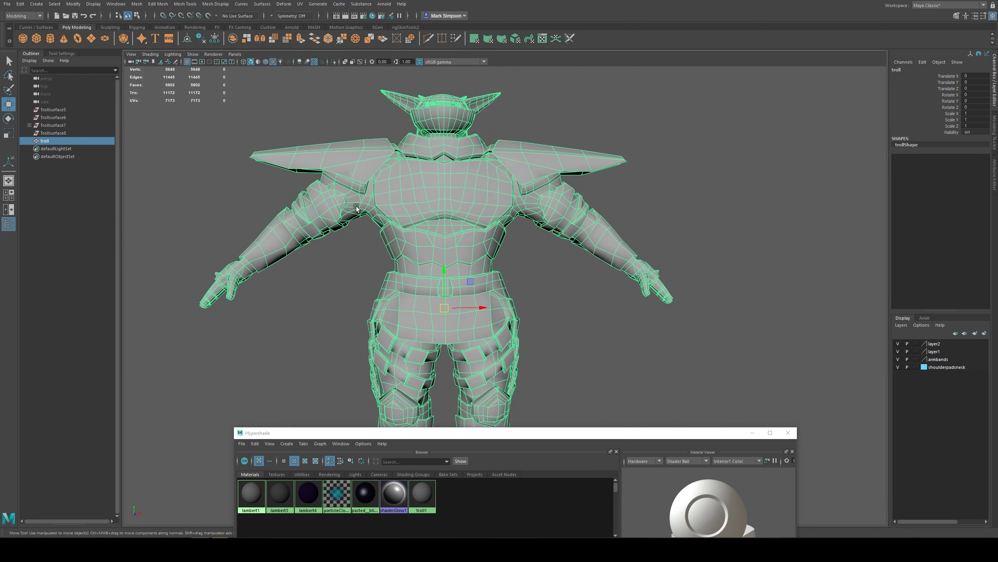
- Change the troll mesh to face selection and inspect it in wireframe and shaded display
right_click_drag(334, 205, 342, 222)
scroll(465, 241, "up", 2)
scroll(466, 241, "down", 3)
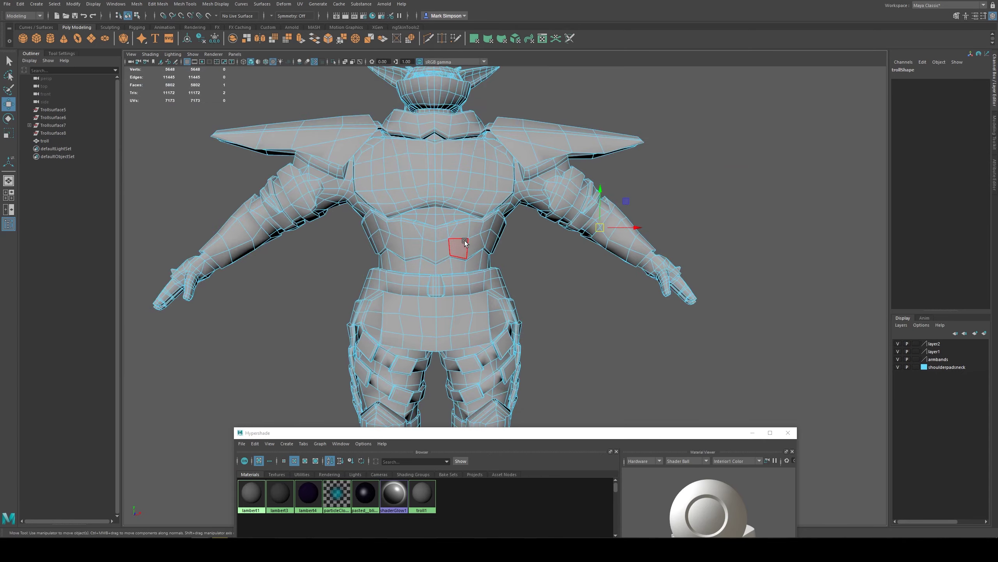
key("4")
left_click_drag(465, 241, 508, 223, "alt")
key("5")
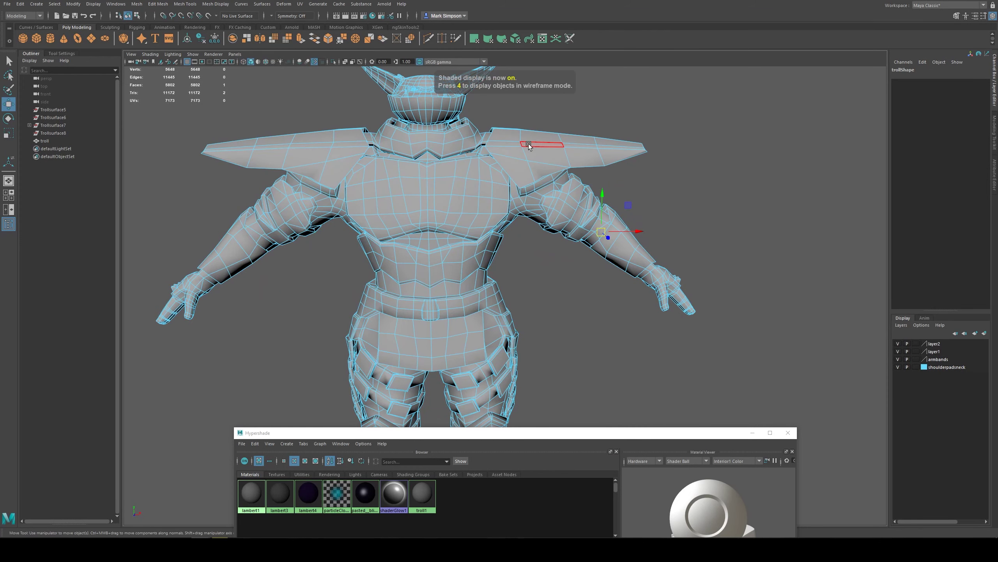
- Select the shoulder pad, neck collar and forearm guard faces, try moving them off the body, and undo the move
left_click(529, 150)
key("shift+period")
key("shift+period")
key("shift+period")
key("shift+period")
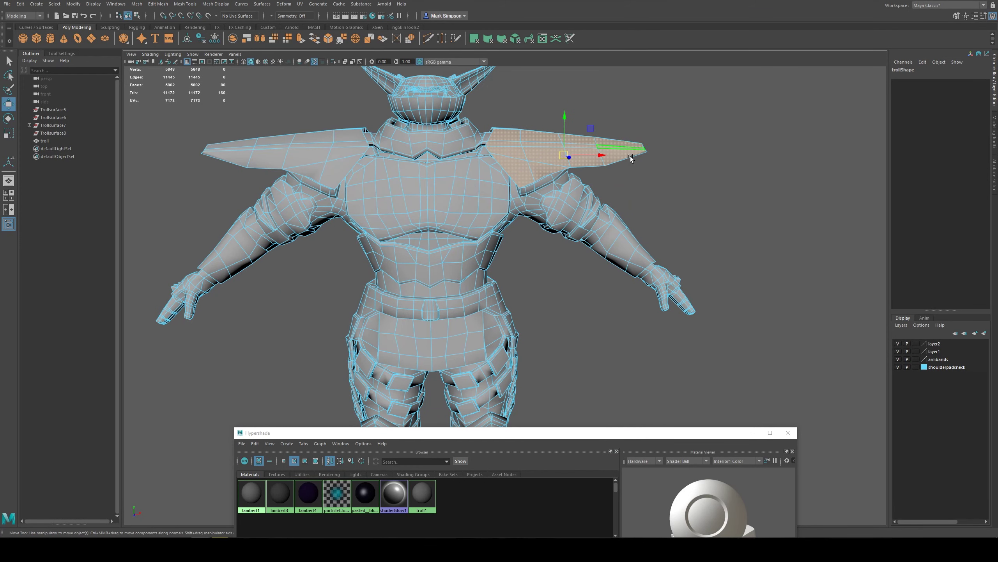
left_click(621, 231, "shift")
key("shift+period")
key("shift+period")
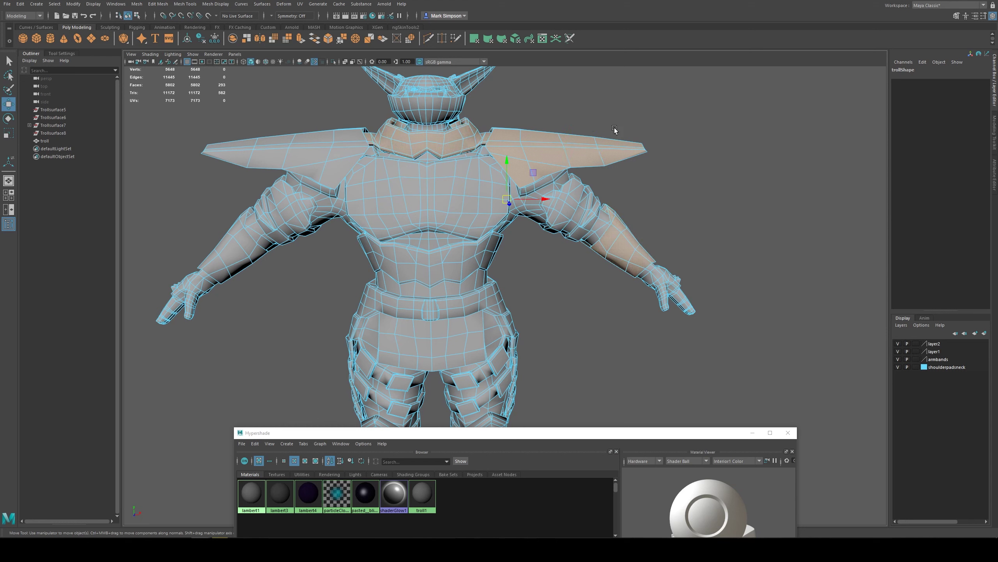
left_click_drag(536, 172, 663, 90)
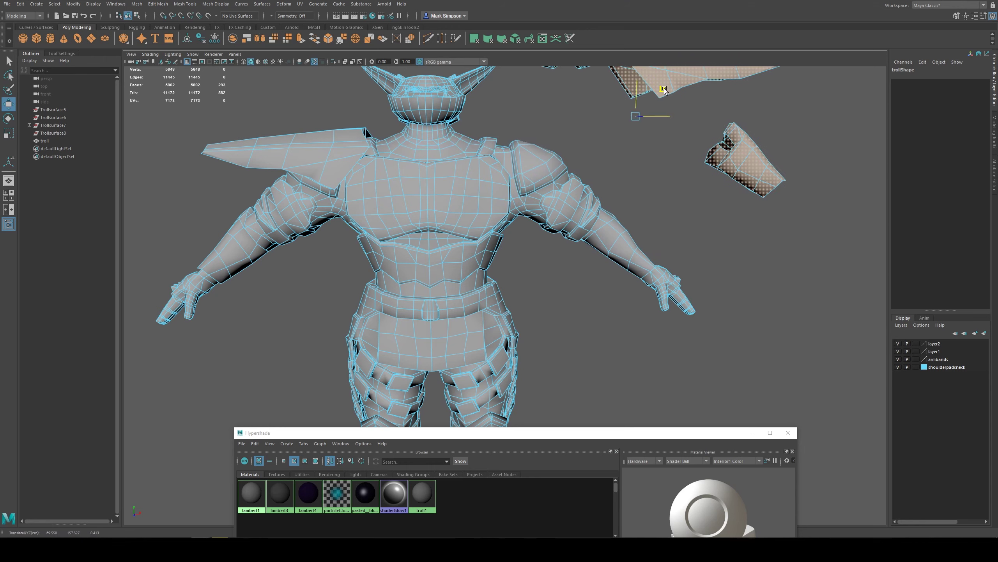
scroll(638, 262, "down", 6)
left_click_drag(566, 280, 455, 207, "alt")
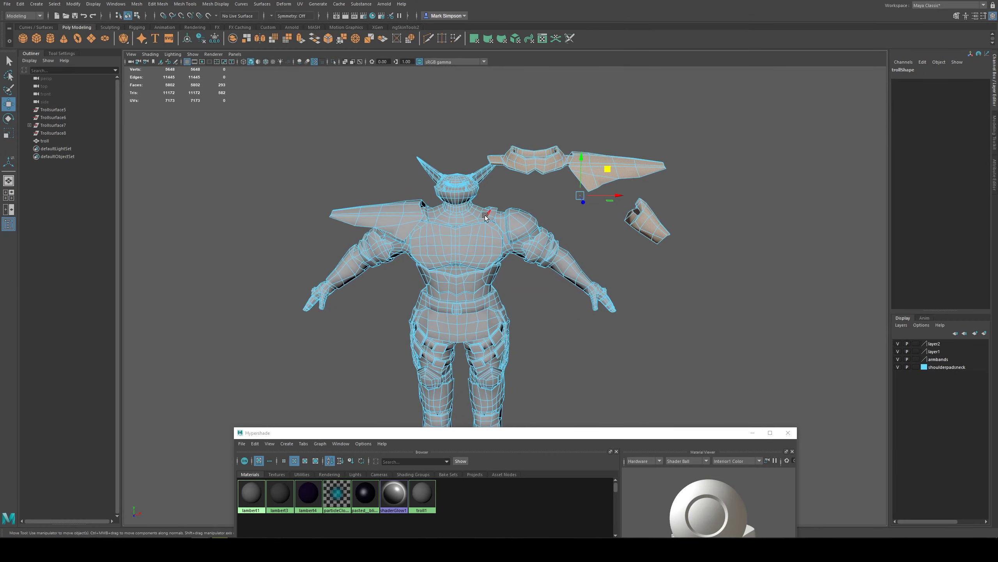
key("ctrl+z")
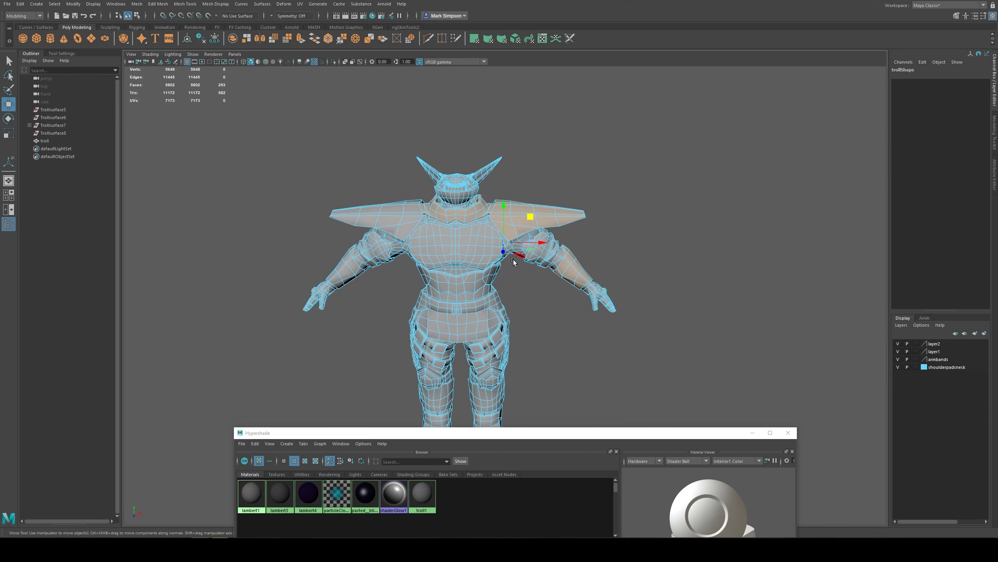
- Select a single face on the lower chest plate and examine the mesh around the waist and belt
scroll(511, 286, "up", 5)
middle_click_drag(545, 256, 587, 269, "alt")
scroll(587, 270, "up", 3)
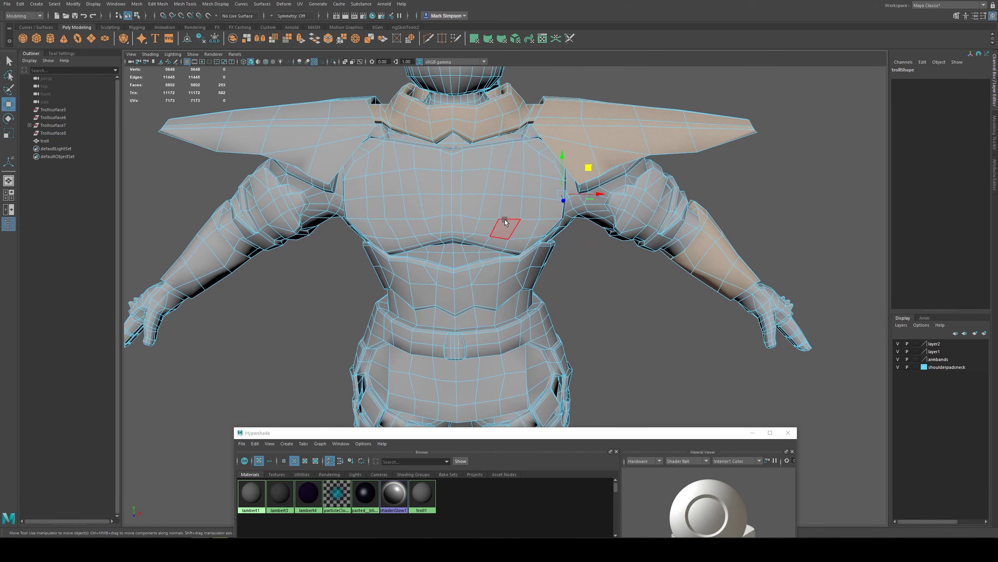
left_click(505, 228)
left_click_drag(506, 283, 528, 258, "alt")
scroll(528, 258, "up", 4)
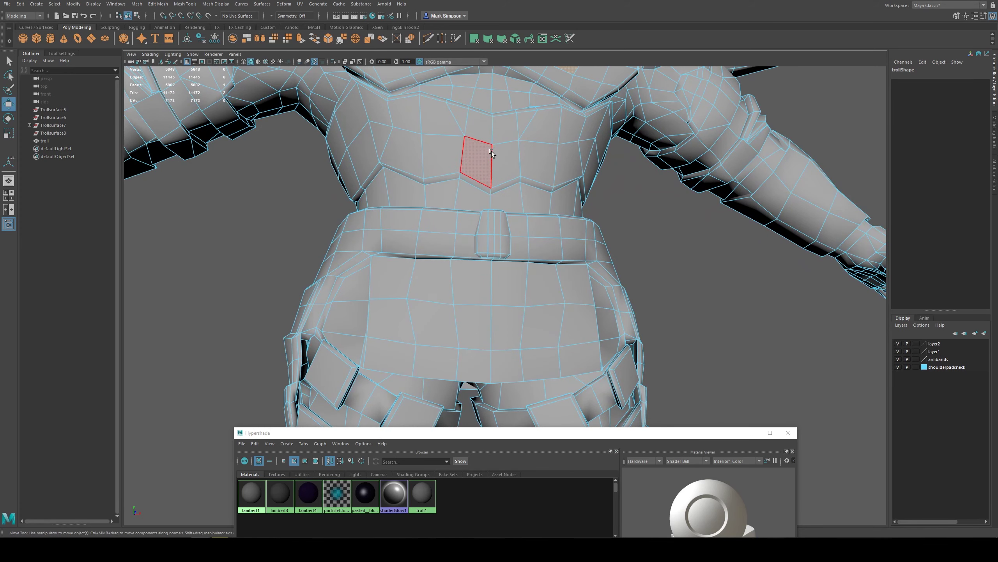
left_click_drag(491, 153, 514, 169, "alt")
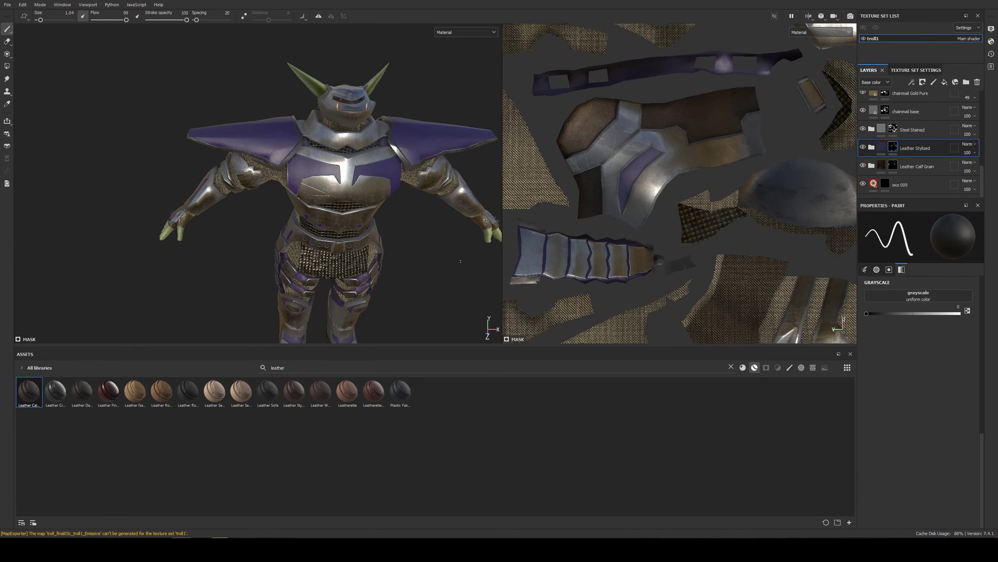
- Switch to Substance Painter and examine the troll's textured armour and chainmail from the side and front
mouse_move(416, 232)
left_mouse_down("alt")
mouse_move(397, 214)
mouse_move(414, 244)
left_mouse_up("alt")
scroll(398, 214, "up", 2)
scroll(323, 270, "up", 2)
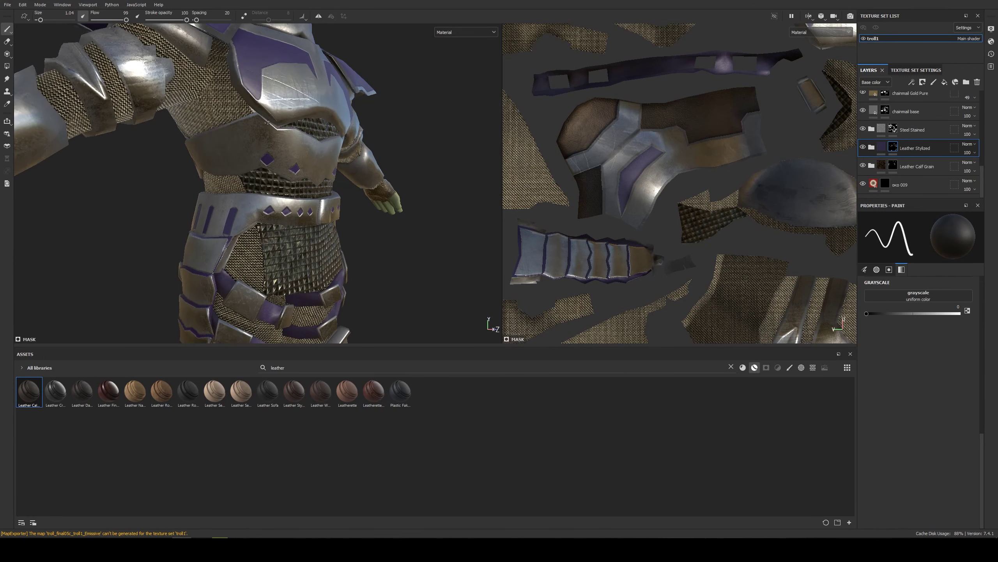
left_click_drag(410, 240, 364, 164, "alt")
left_click_drag(312, 218, 398, 256, "alt")
scroll(397, 243, "down", 3)
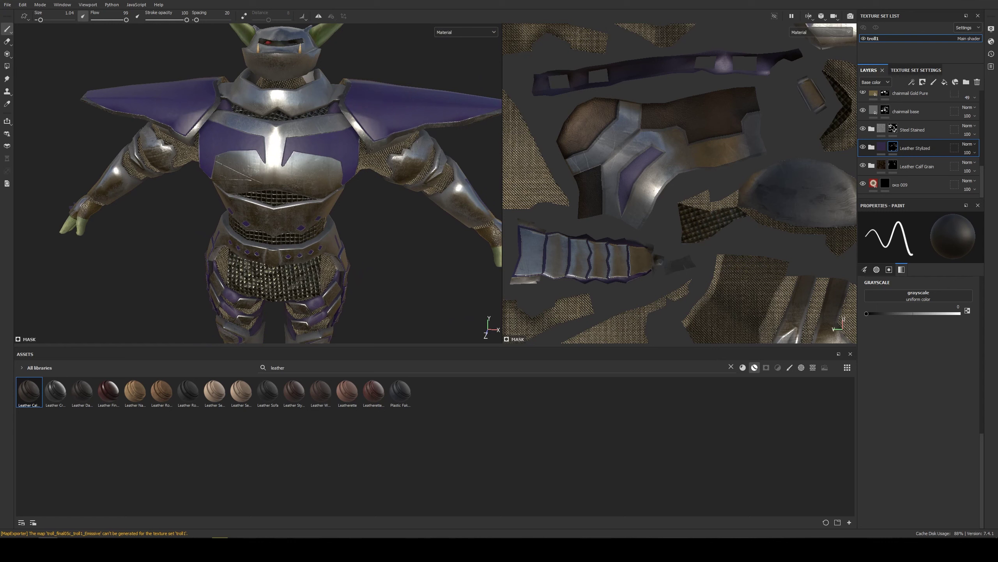
scroll(244, 249, "down", 2)
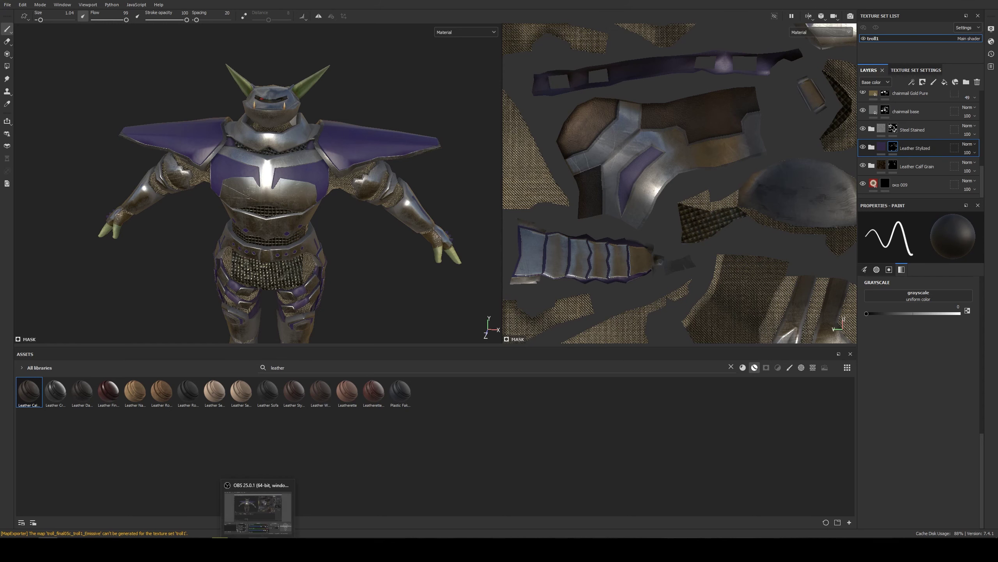
- Return to Maya and clear the Hypershade window away from the troll in the viewport
left_click(195, 489)
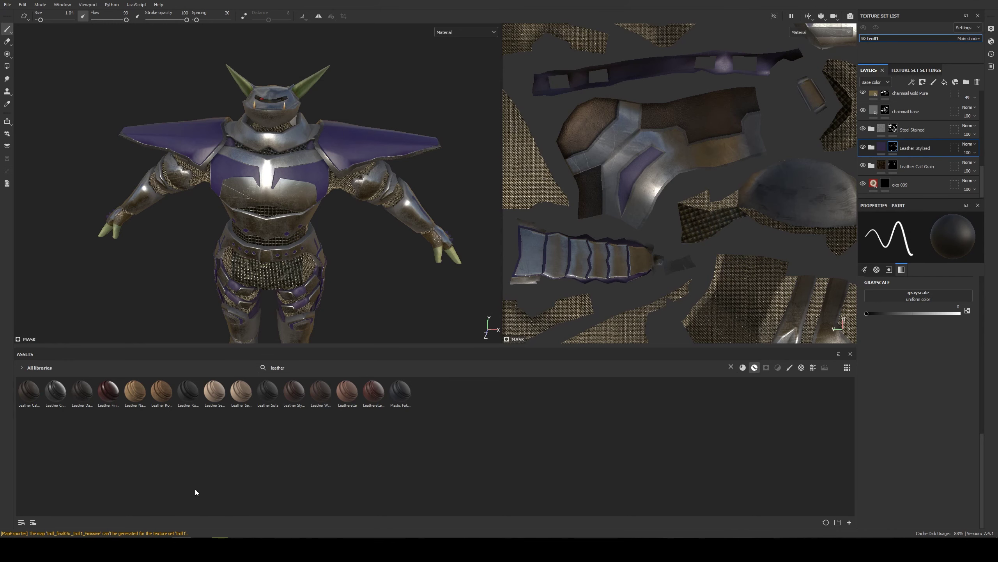
mouse_move(201, 537)
left_click(243, 507)
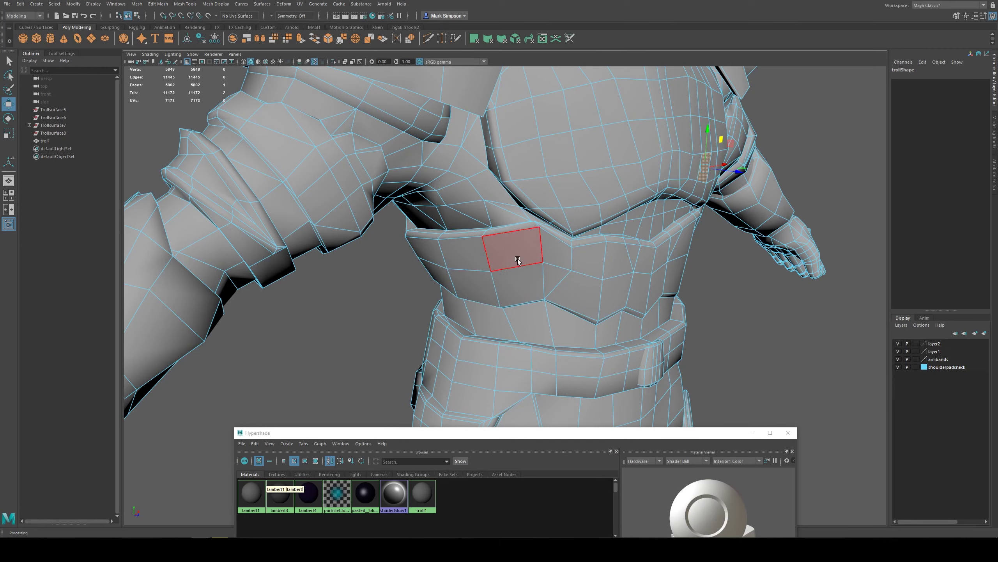
scroll(517, 261, "down", 3)
left_click_drag(581, 270, 524, 264, "alt")
right_click_drag(523, 264, 482, 283, "alt")
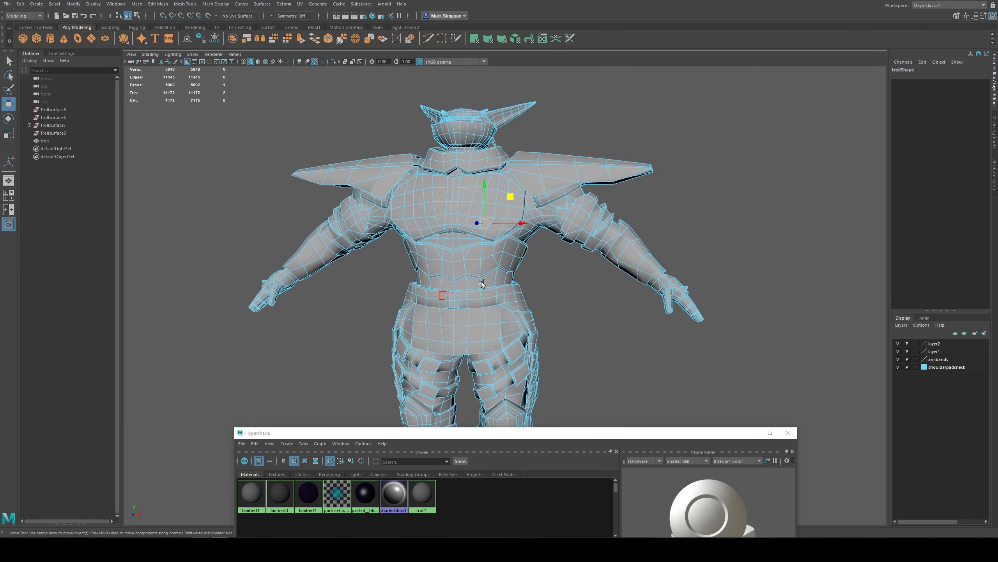
left_click_drag(415, 432, 492, 100)
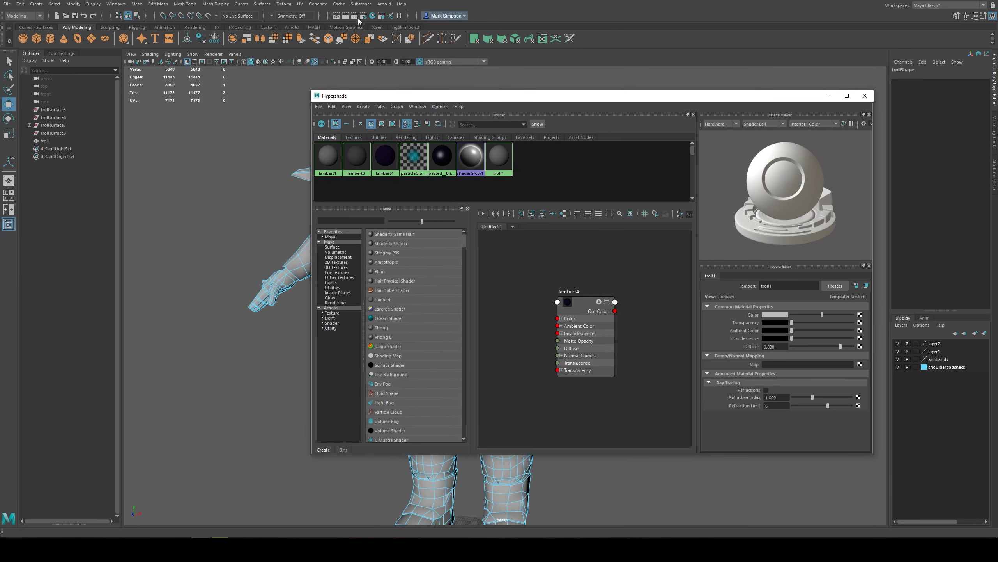
left_click(369, 75)
- Look inside the troll's hollow body, select a narrow interior face at the side and frame it for inspection
scroll(480, 228, "up", 5)
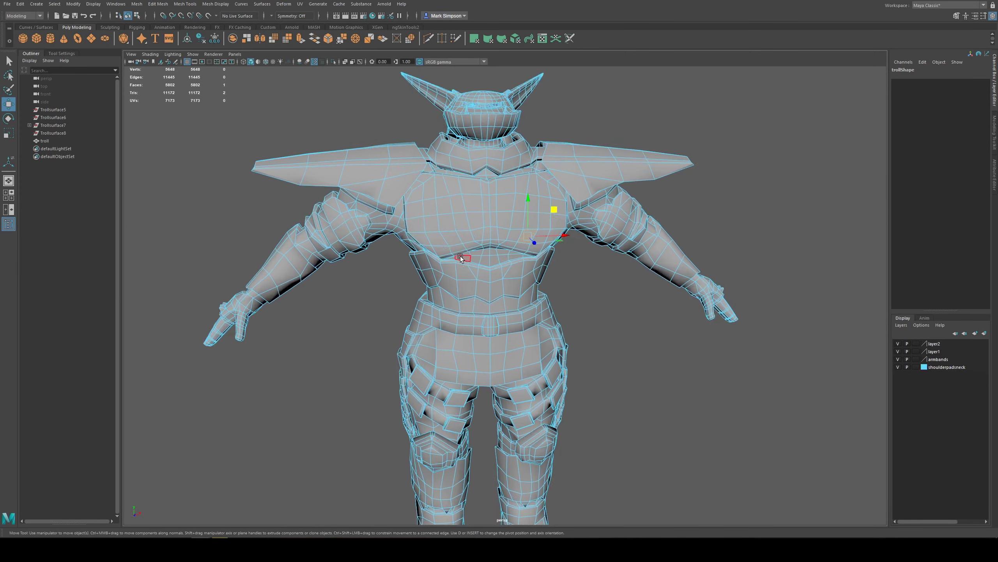
left_click_drag(305, 237, 370, 251, "alt")
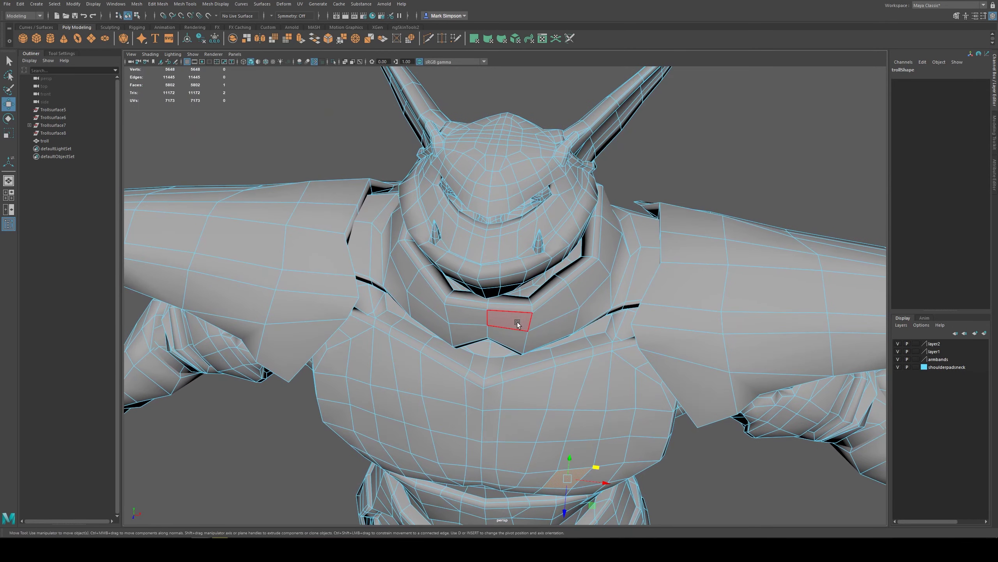
scroll(517, 330, "up", 8)
right_click_drag(528, 418, 534, 222, "alt")
left_click(649, 280)
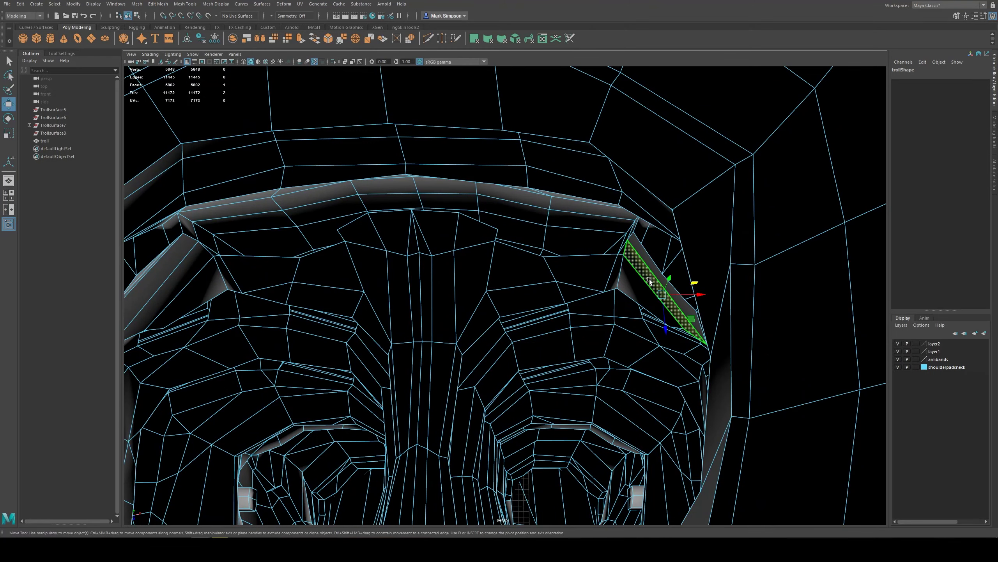
key("f")
left_click_drag(582, 283, 557, 310, "alt")
right_click_drag(557, 310, 589, 167, "alt")
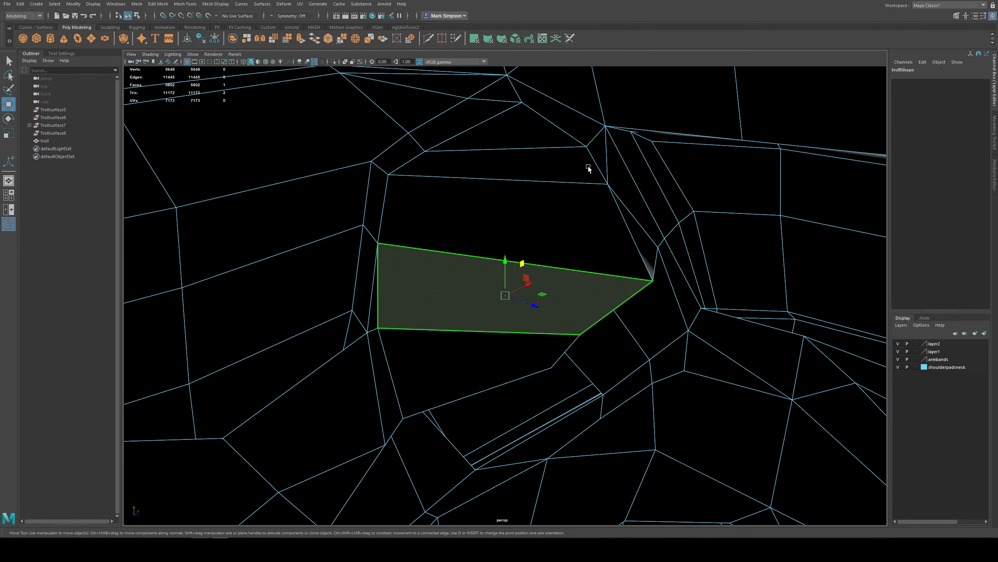
- Select a narrow face on the other side of the troll's hollow interior, frame it and examine it from outside the body
middle_click_drag(588, 167, 531, 393, "alt")
scroll(590, 404, "down", 3)
middle_click_drag(589, 404, 541, 305, "alt")
left_click_drag(542, 305, 574, 310, "alt")
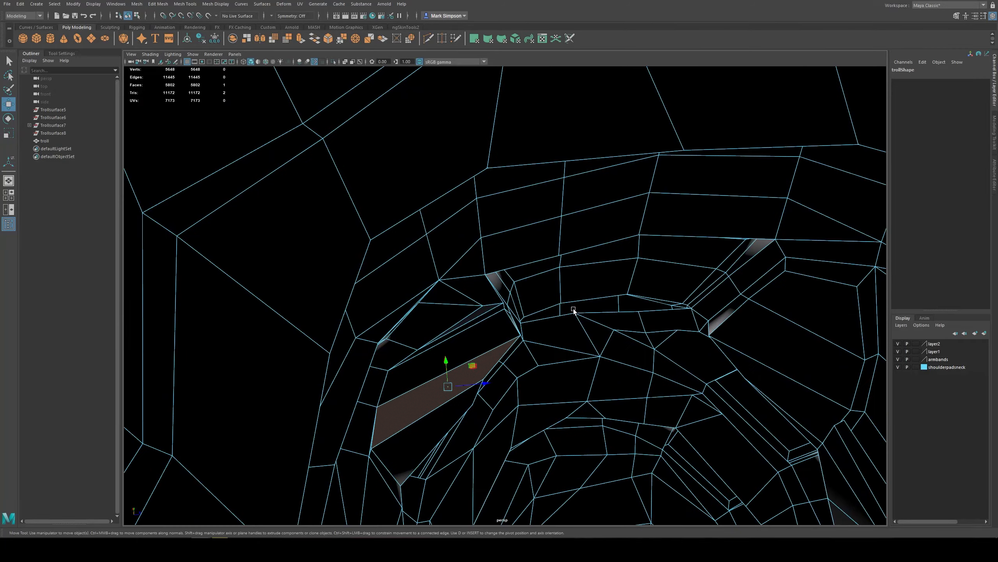
left_click(721, 322)
key("f")
mouse_move(667, 248)
left_mouse_down("alt")
mouse_move(450, 381)
mouse_move(496, 398)
mouse_move(498, 414)
mouse_move(470, 403)
mouse_move(454, 370)
mouse_move(500, 366)
mouse_move(481, 381)
left_mouse_up("alt")
scroll(525, 438, "down", 6)
scroll(468, 354, "up", 3)
scroll(470, 358, "down", 5)
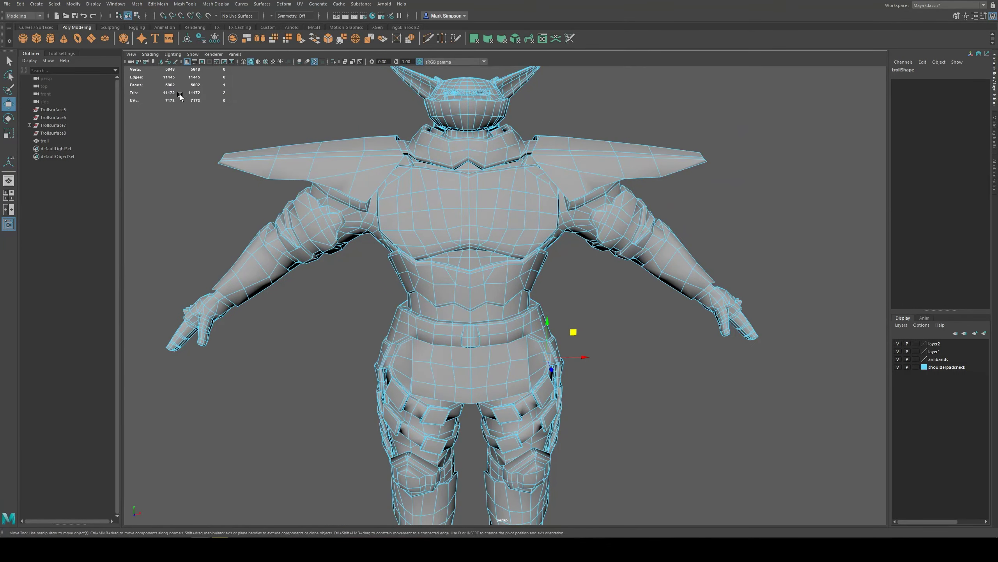
- Return the troll to object mode, select the whole mesh and frame it from the front
scroll(358, 248, "down", 3)
right_click_drag(426, 215, 452, 197)
scroll(455, 279, "up", 2)
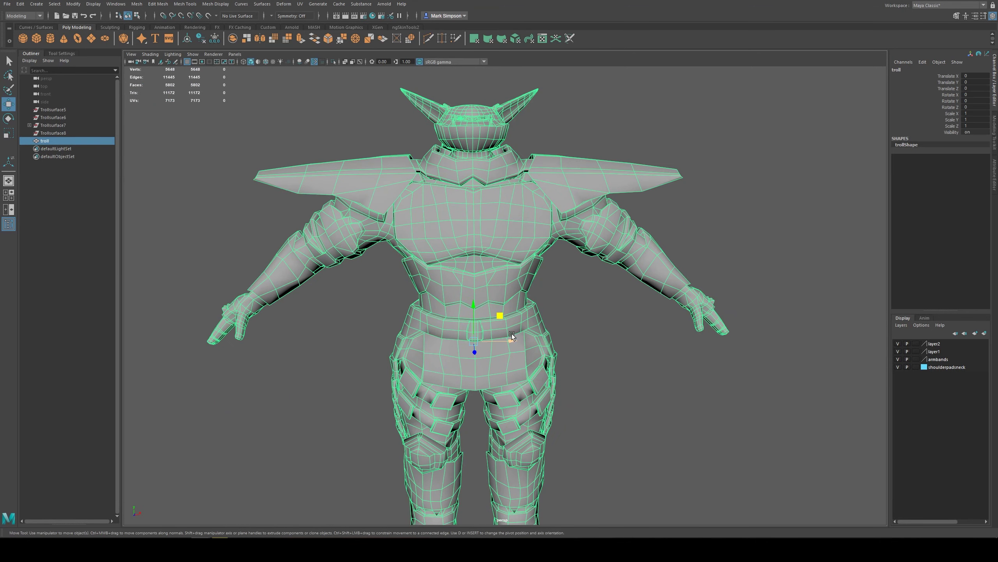
left_click_drag(511, 333, 502, 262, "alt")
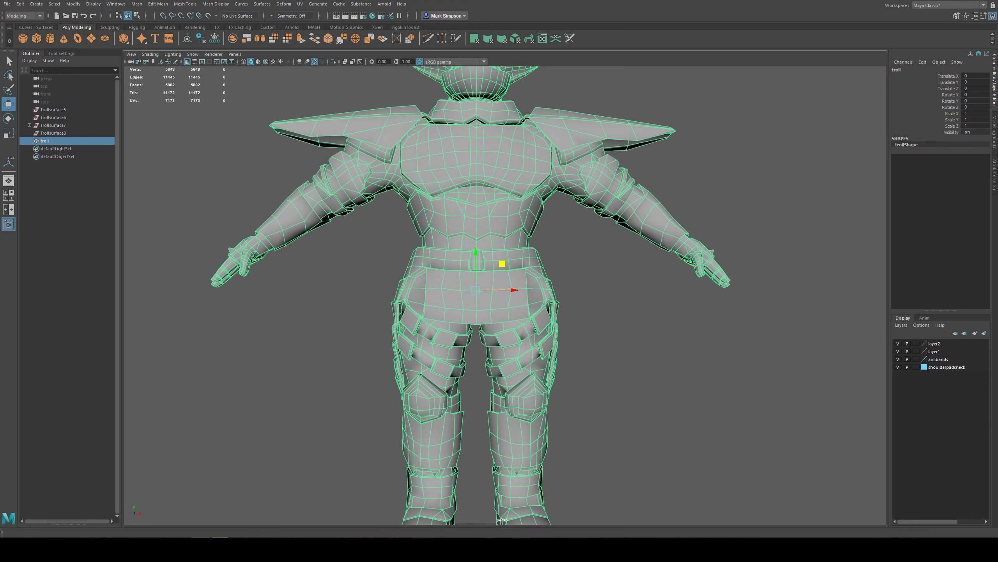
key("f")
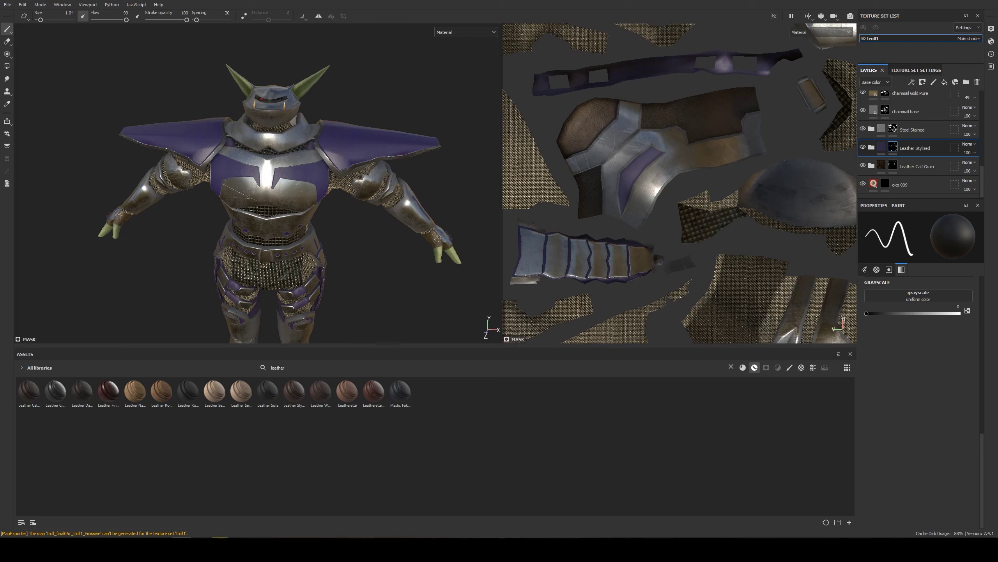
- Switch to Substance Painter and examine the whole textured troll from the front
left_click_drag(350, 246, 351, 225, "alt")
scroll(622, 246, "down", 5)
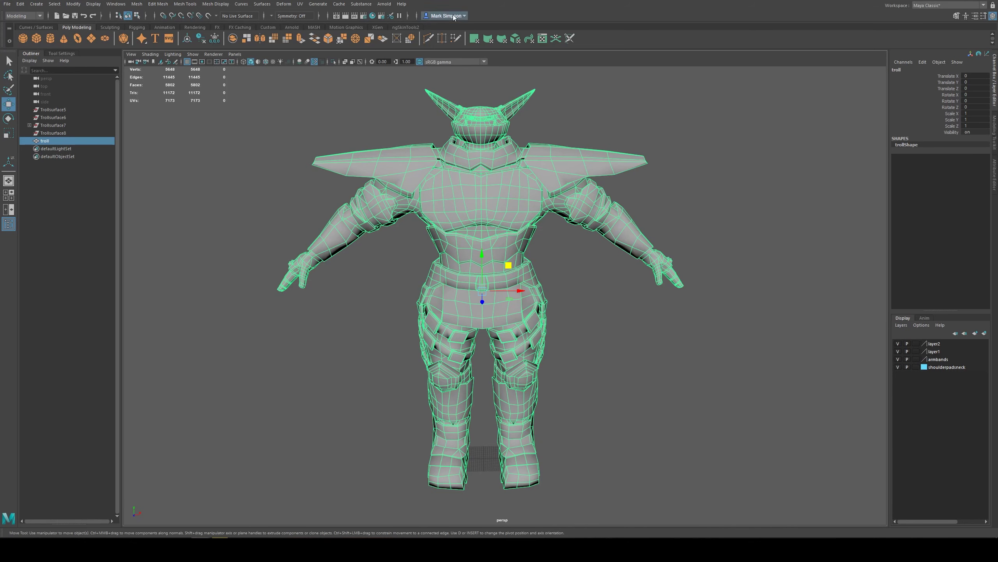
- Return to Maya, open the UV Editor for the troll and select all its shells in UV shell mode
left_click(300, 4)
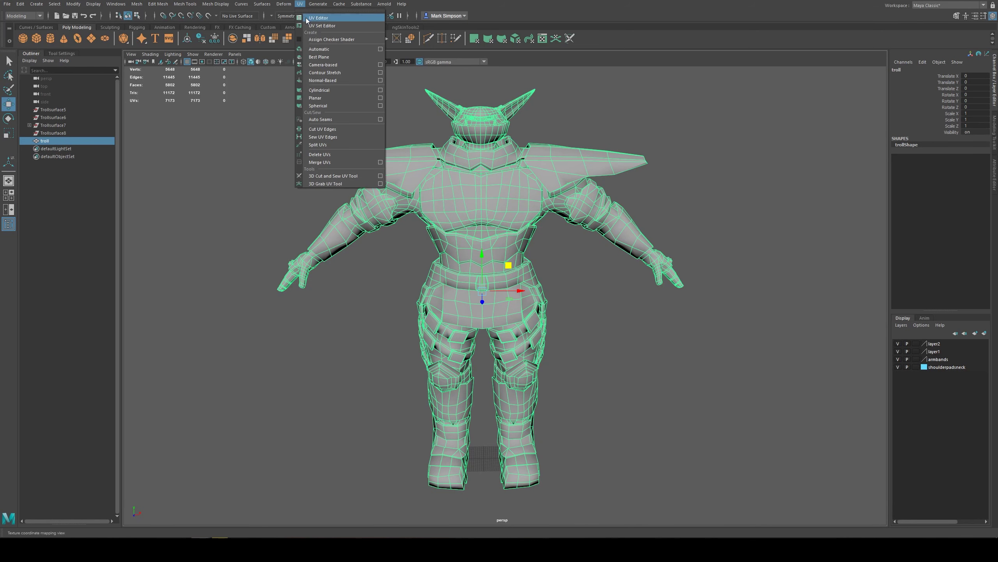
left_click(307, 25)
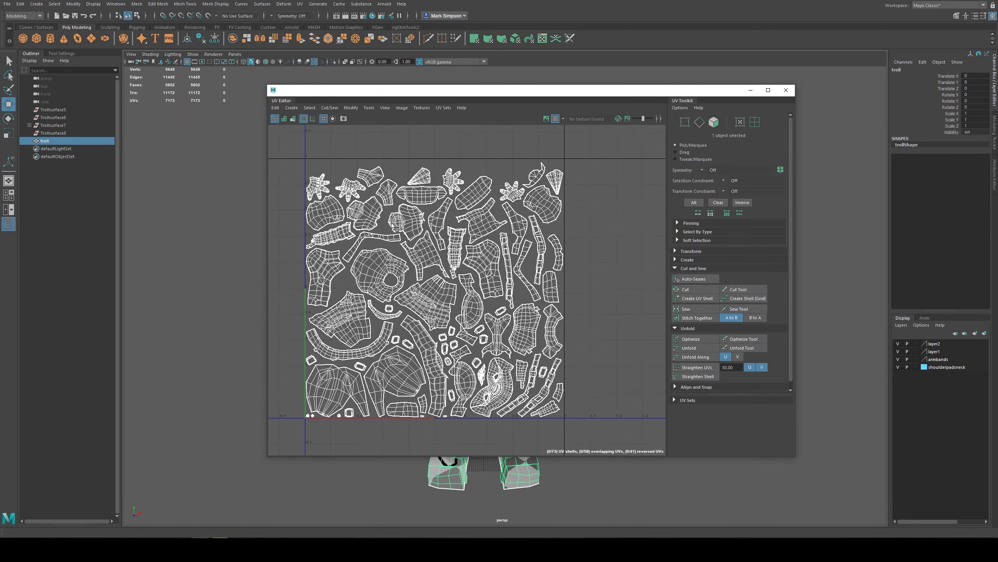
right_click(392, 225)
left_click(370, 212)
left_click_drag(280, 147, 597, 439)
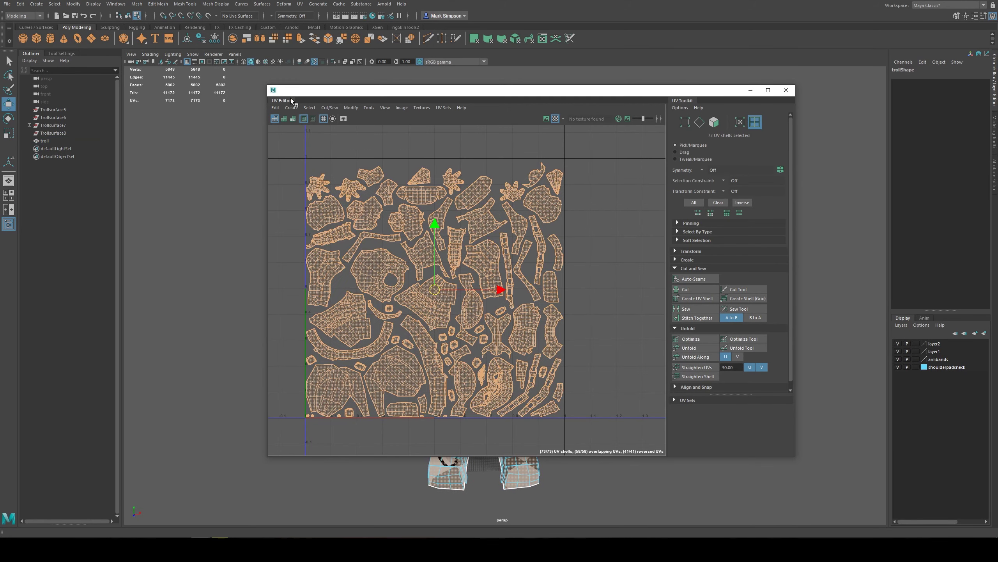
left_click(350, 108)
left_click(348, 109)
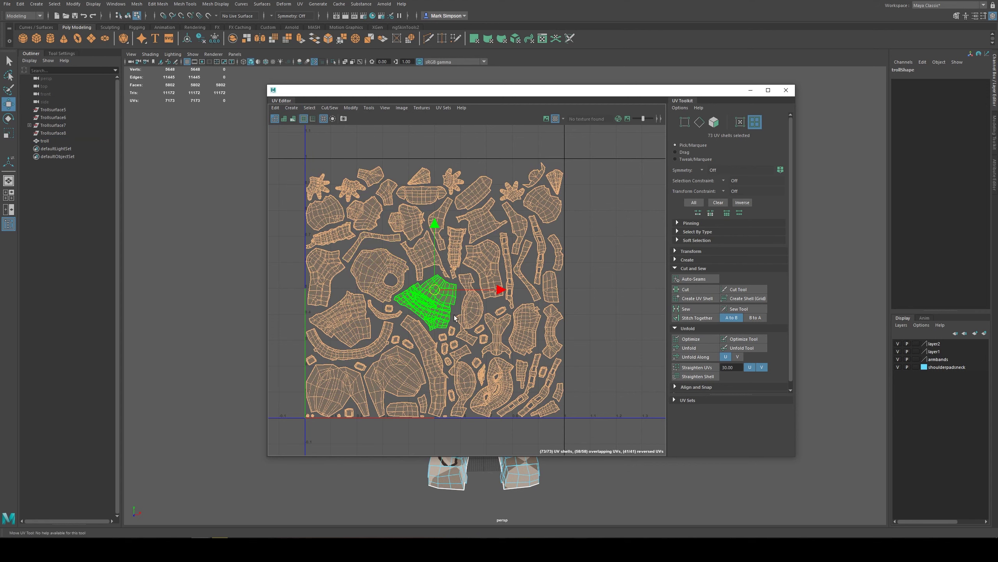
mouse_move(464, 324)
right_mouse_down("alt")
mouse_move(466, 336)
mouse_move(465, 327)
right_mouse_up("alt")
- Select only the head's UV shell, enlarge it and move it outside the main UV layout
left_click(615, 241)
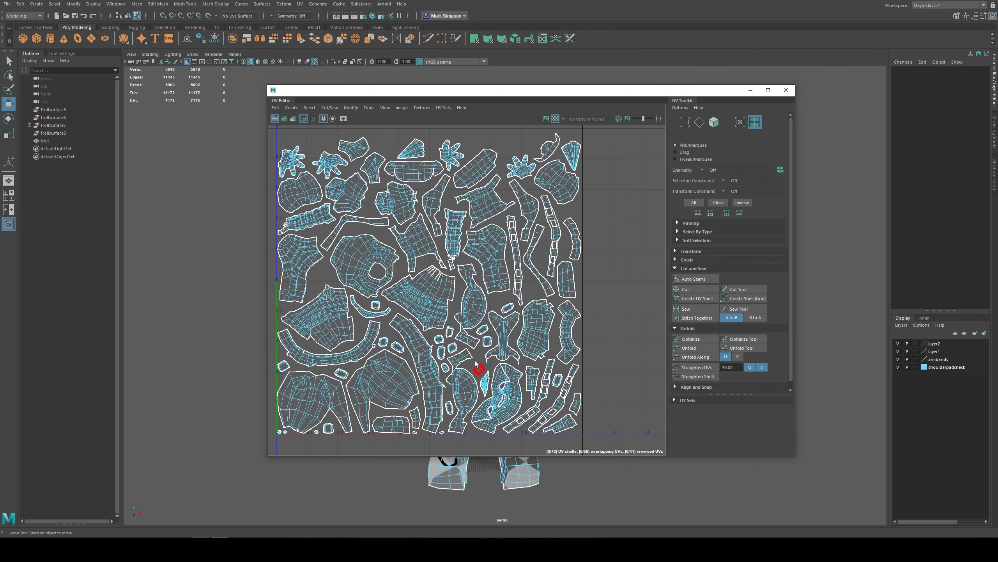
left_click(501, 400)
scroll(505, 399, "down", 1)
key("r")
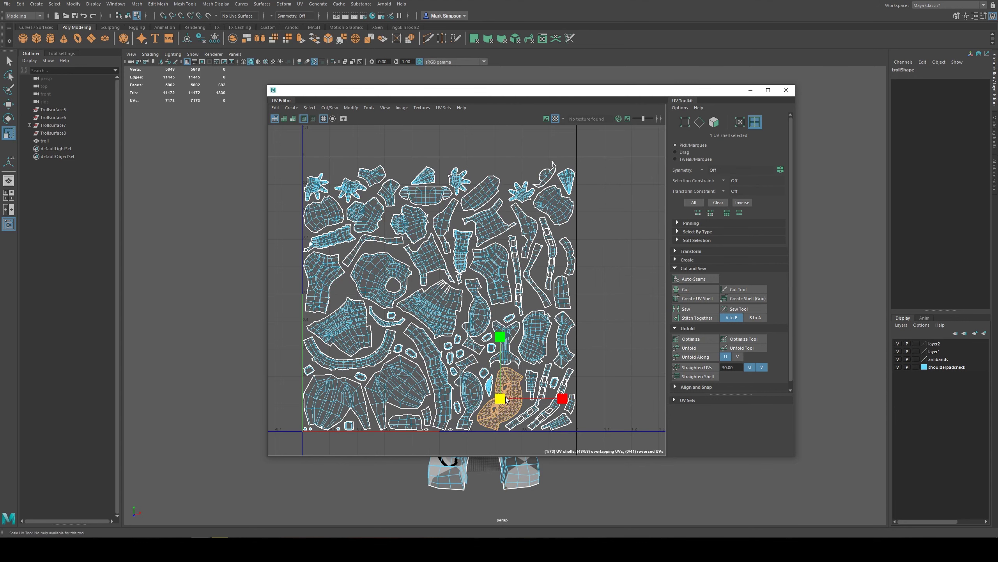
left_click_drag(505, 399, 605, 306)
key("w")
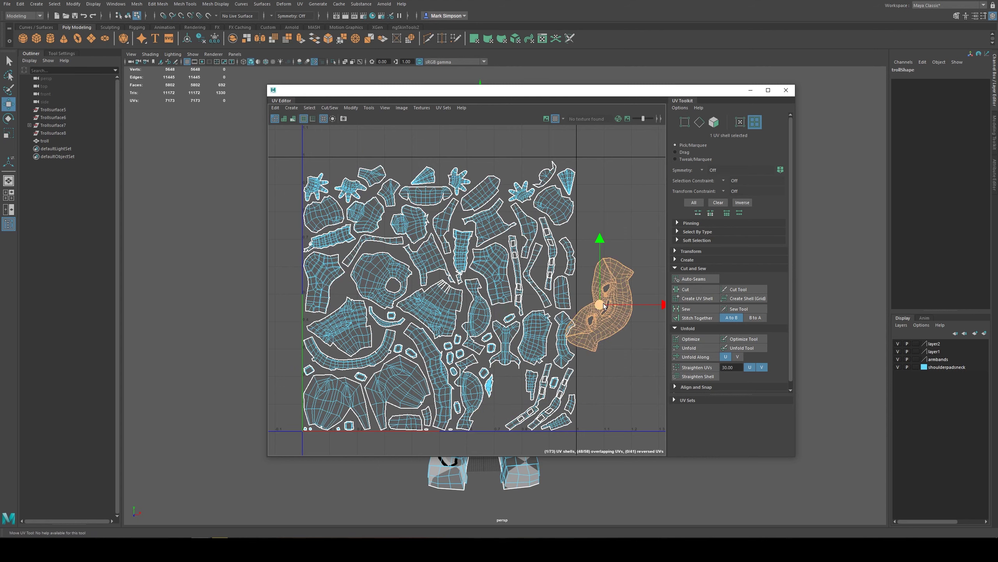
- Move the UV Editor window away from the troll and shift the head's UV shell fully clear of the other shells
left_click_drag(543, 94, 209, 101)
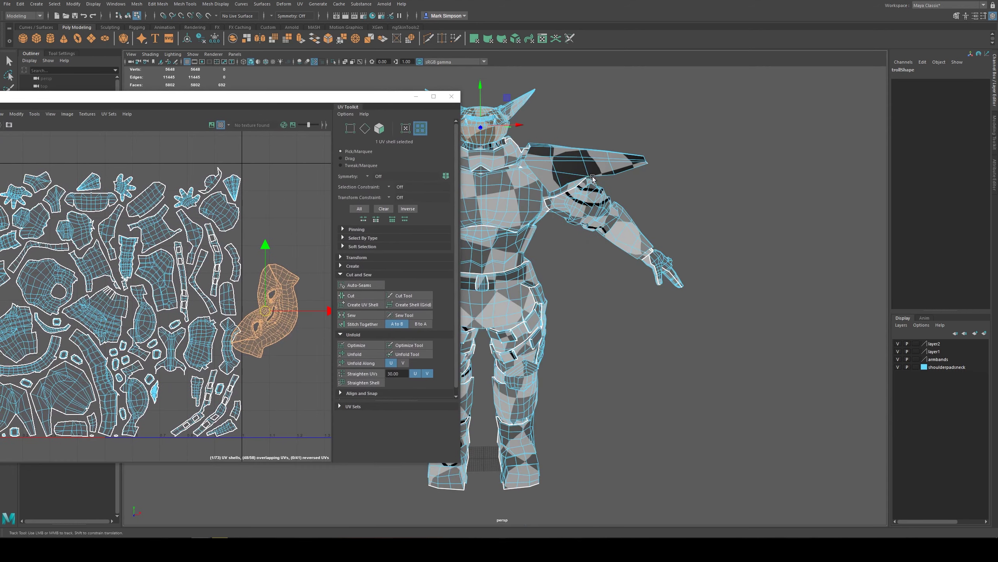
middle_click_drag(492, 130, 569, 182, "alt")
scroll(191, 277, "down", 3)
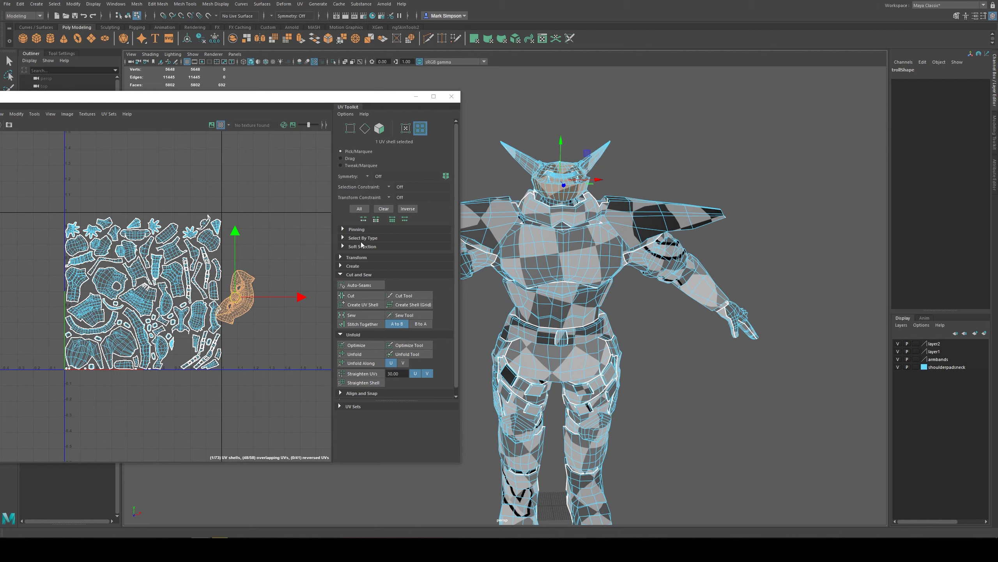
left_click(353, 407)
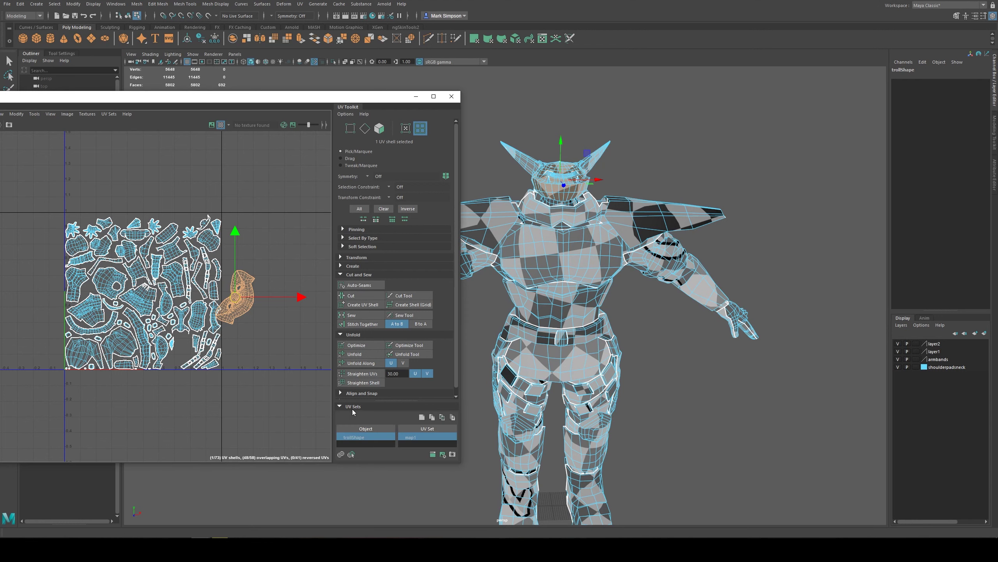
left_click(362, 406)
scroll(354, 362, "down", 1)
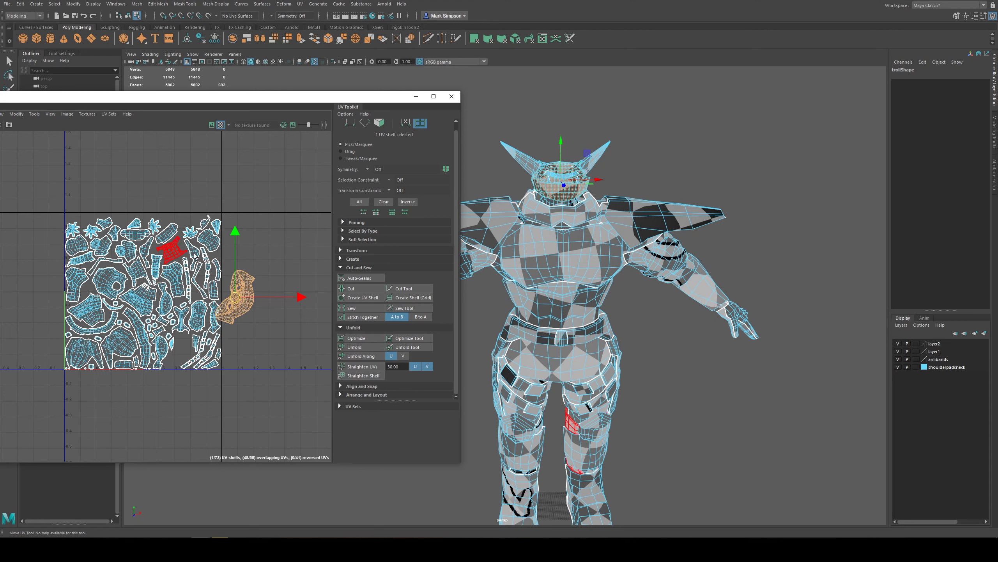
left_click_drag(243, 297, 252, 292)
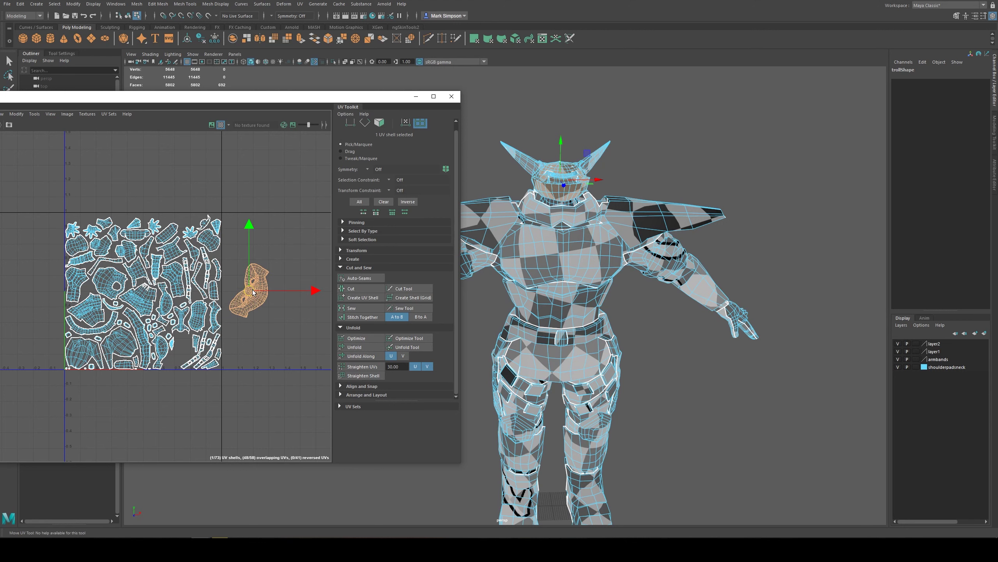
- Select all the UV shells and scale them up together for a finer checker pattern on the troll
scroll(599, 175, "up", 3)
left_click_drag(49, 187, 315, 422)
key("r")
left_click_drag(167, 292, 864, 292)
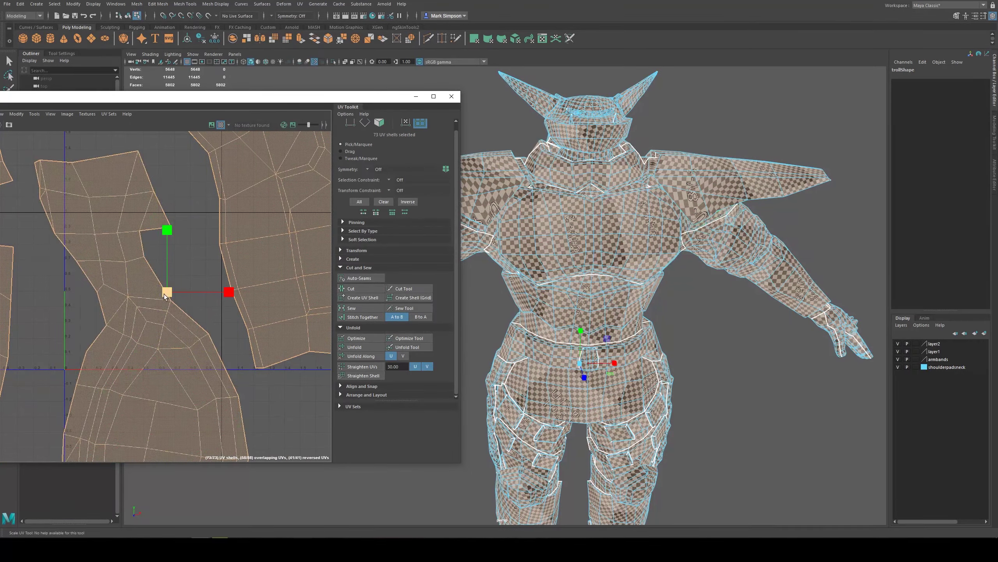
mouse_move(167, 292)
left_mouse_down()
mouse_move(231, 252)
mouse_move(163, 289)
left_mouse_up()
scroll(223, 322, "down", 5)
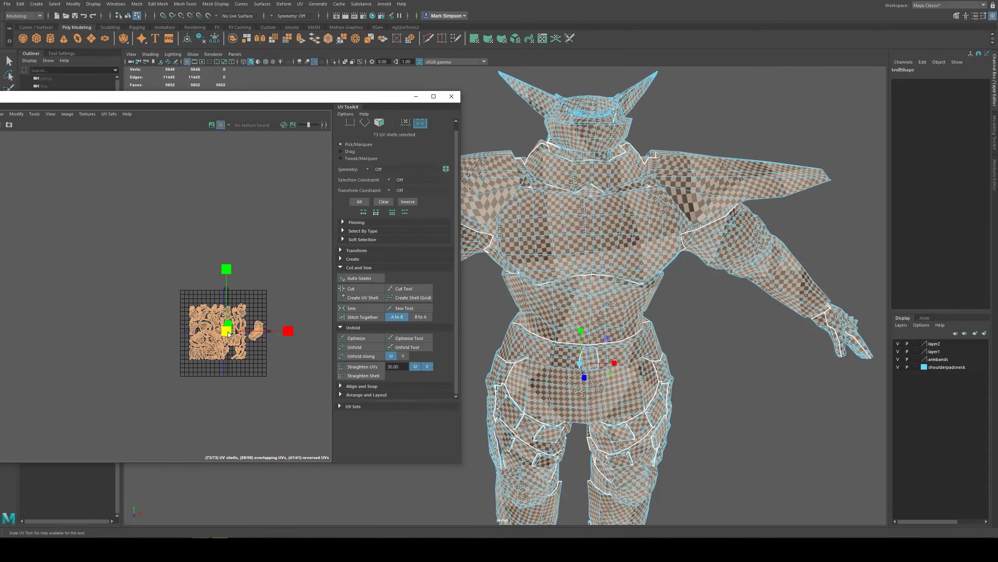
scroll(262, 345, "up", 10)
- Compare the head shell's checker size with the body, bring the UV Editor fully into view and select all shells for the Layout command
left_click(280, 282)
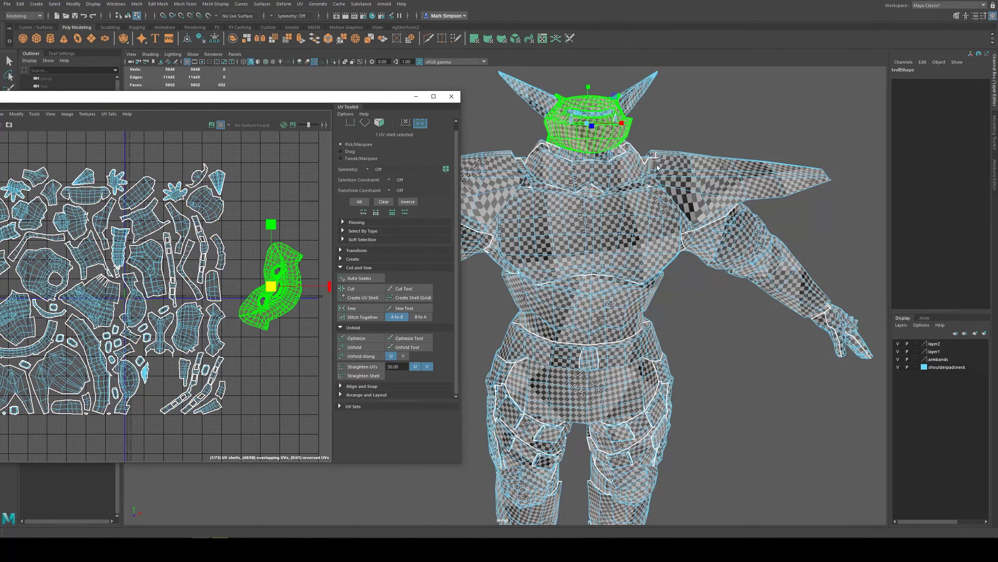
left_click_drag(657, 167, 682, 240, "alt")
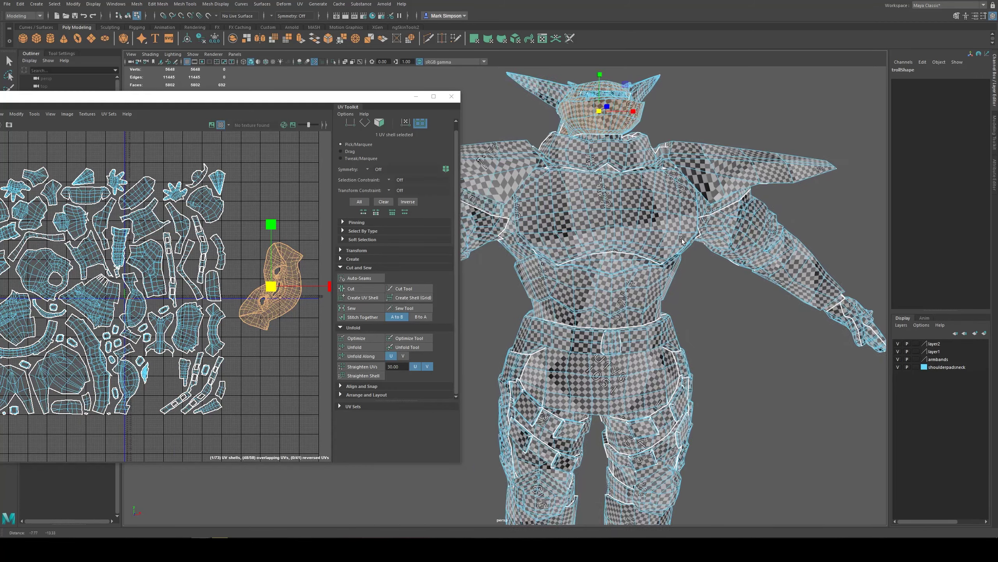
left_click_drag(144, 97, 243, 95)
left_click(114, 112)
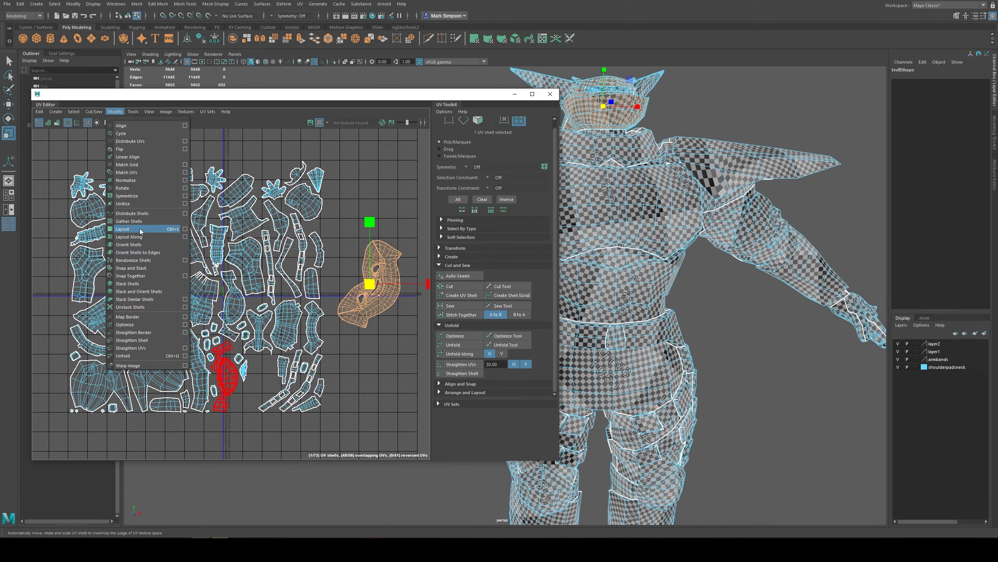
left_click(177, 229)
left_click_drag(60, 145, 405, 438)
left_click(115, 112)
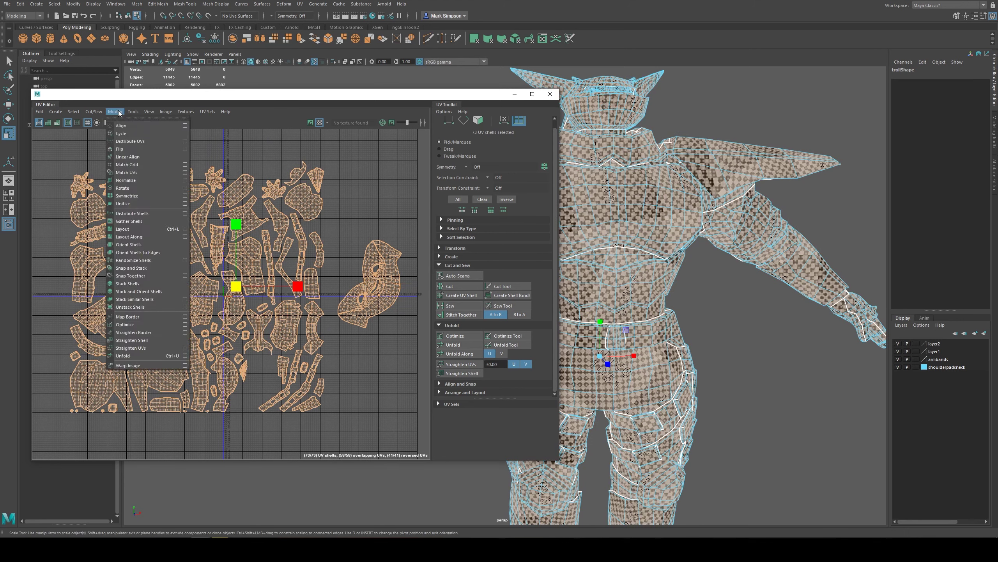
left_click(116, 111)
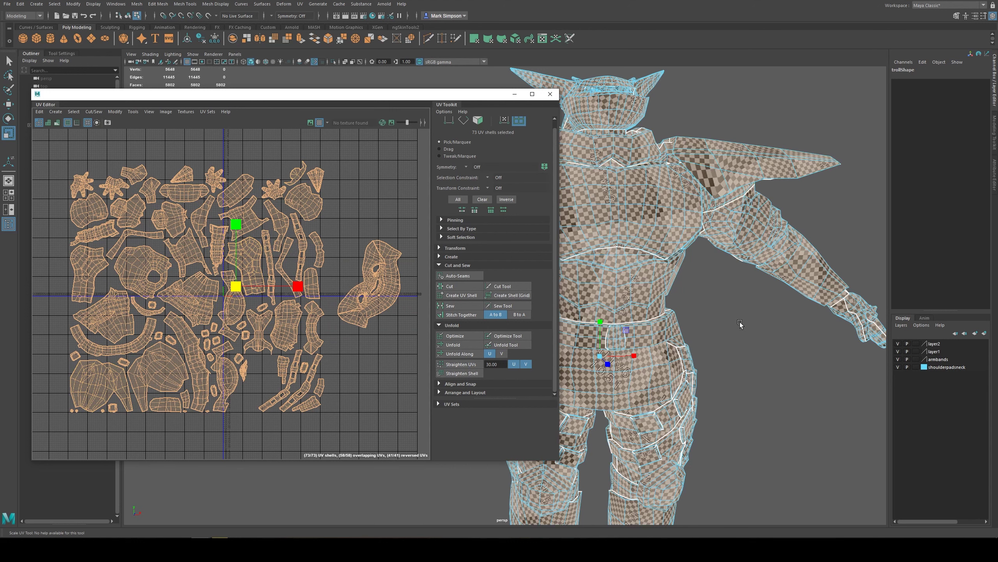
- Examine the checker pattern on the arm, shoulder, chest and collar, and select the head's UV shell to compare its density
left_click_drag(740, 323, 675, 358, "alt")
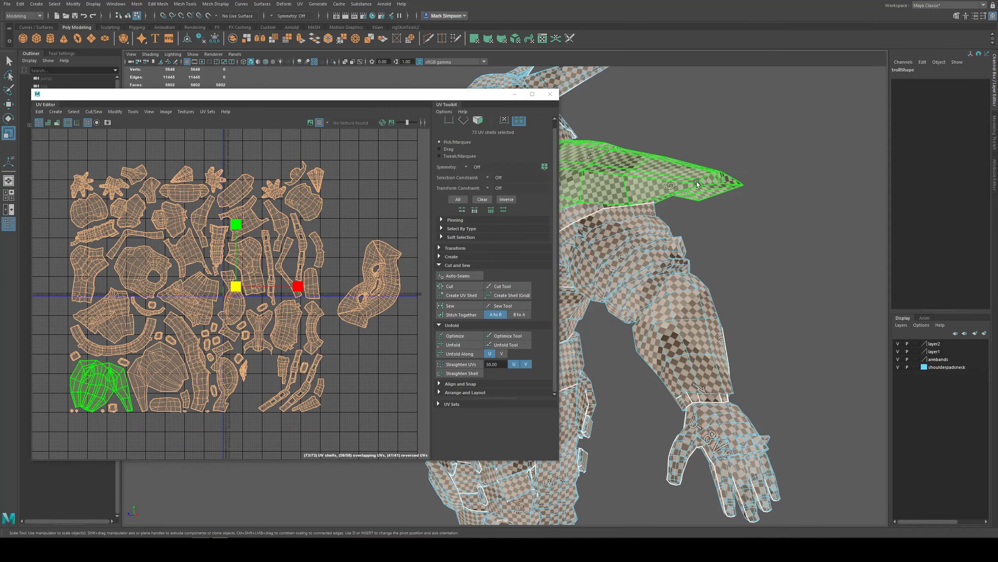
left_click_drag(692, 220, 724, 244, "alt")
right_click_drag(723, 243, 702, 263, "alt")
middle_click_drag(702, 264, 729, 399, "alt")
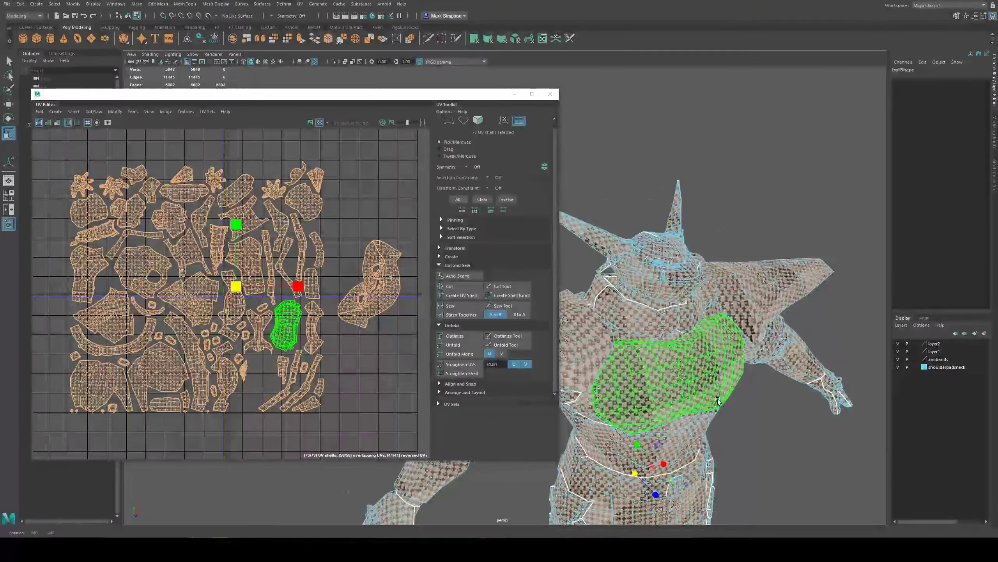
left_click_drag(708, 384, 649, 366, "alt")
right_click_drag(649, 366, 688, 353, "alt")
middle_click_drag(658, 375, 630, 403, "alt")
right_click_drag(630, 405, 668, 354, "alt")
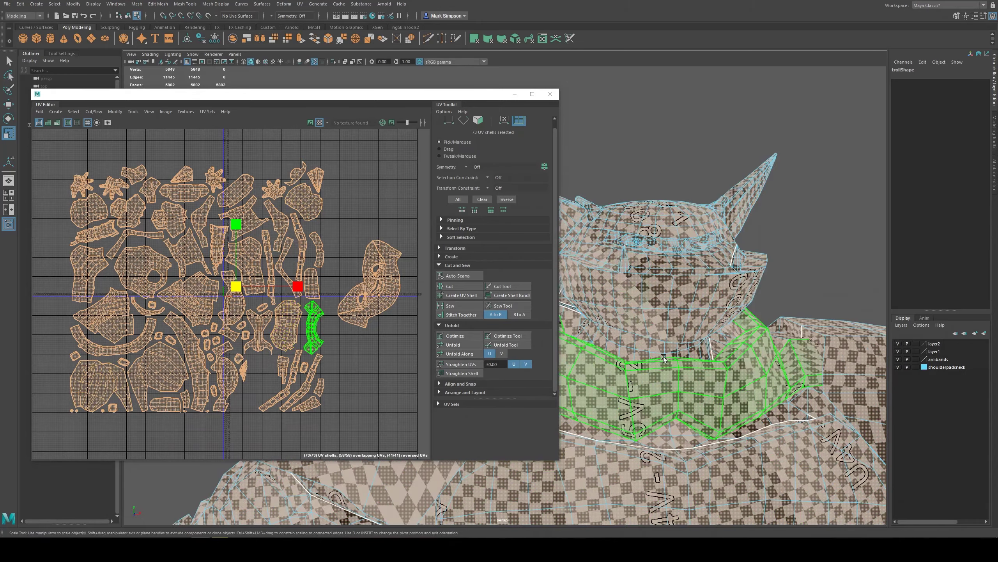
left_click(699, 292)
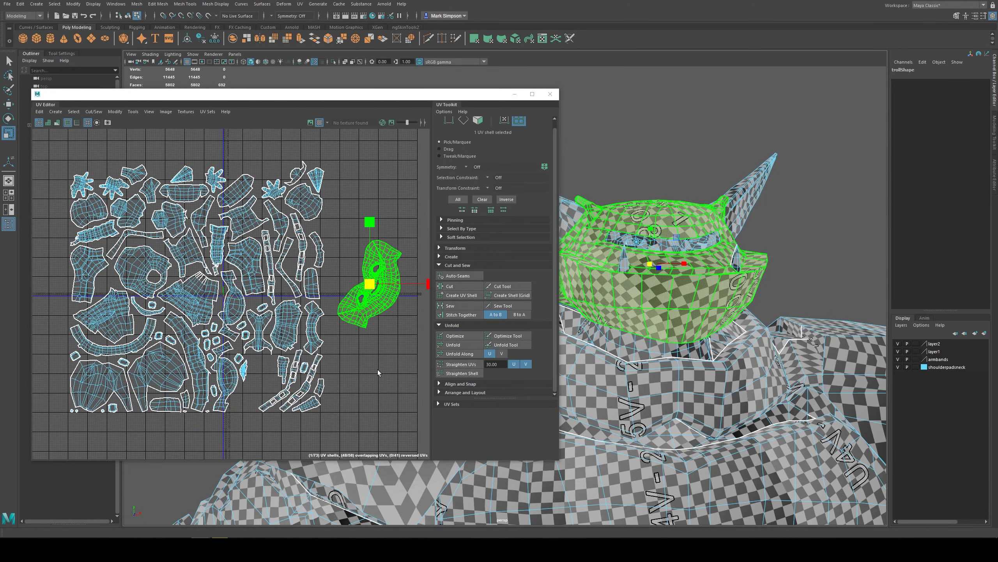
mouse_move(369, 285)
left_mouse_down()
mouse_move(382, 269)
mouse_move(378, 285)
left_mouse_up()
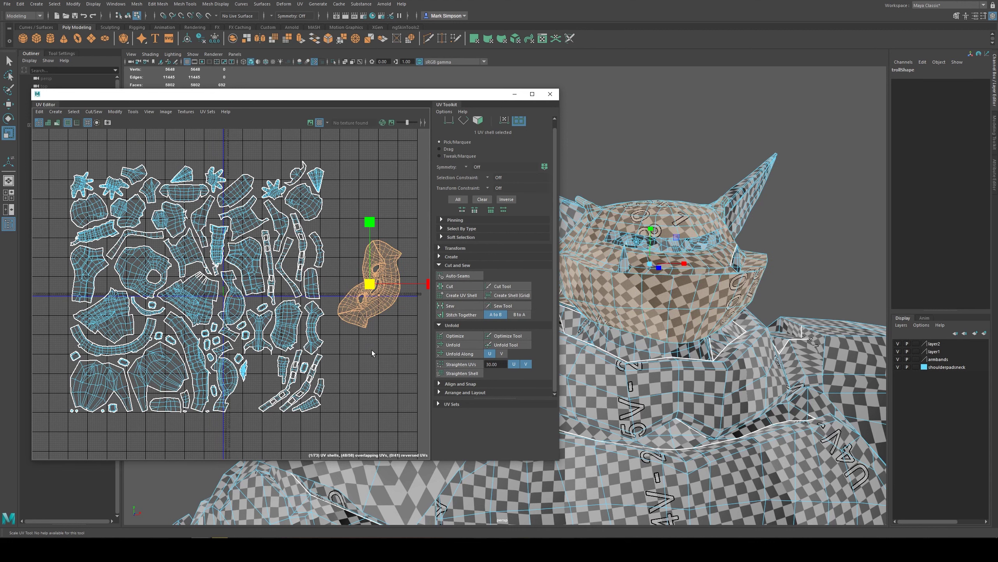
- Set the UV Editor to UV shell selection and select all the troll's shells, including the enlarged head shell
left_click_drag(53, 146, 421, 444)
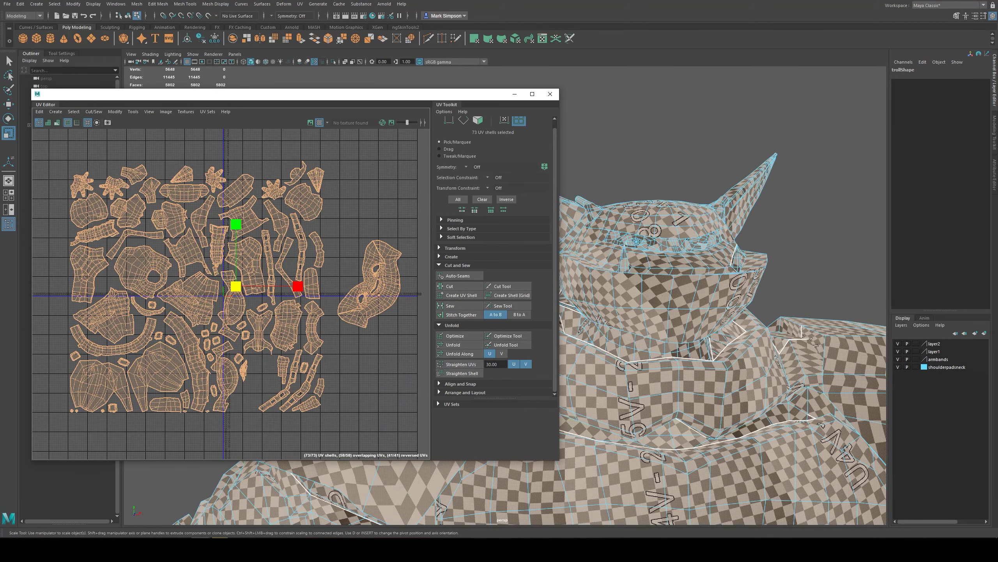
mouse_move(182, 549)
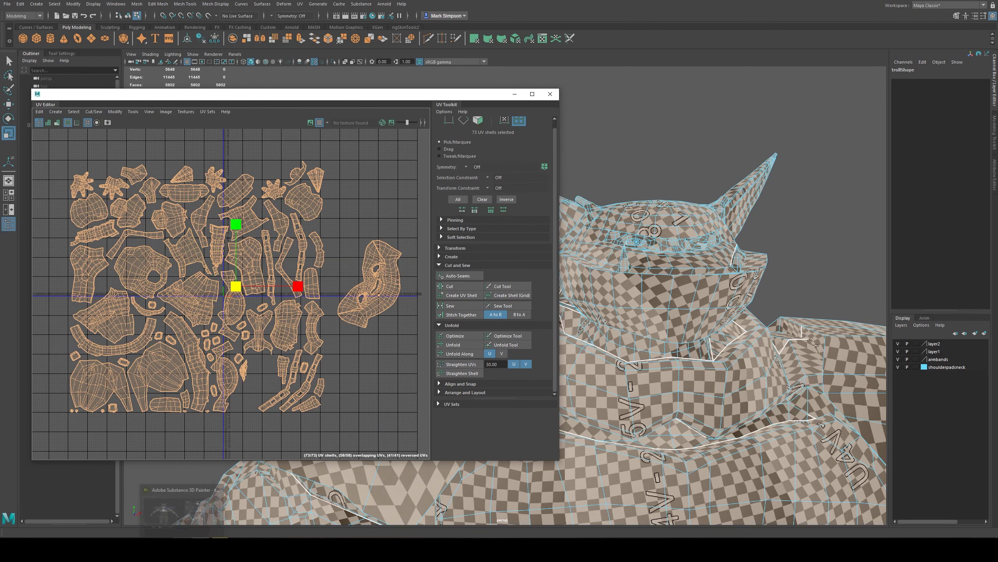
right_click(262, 244)
left_click(226, 233)
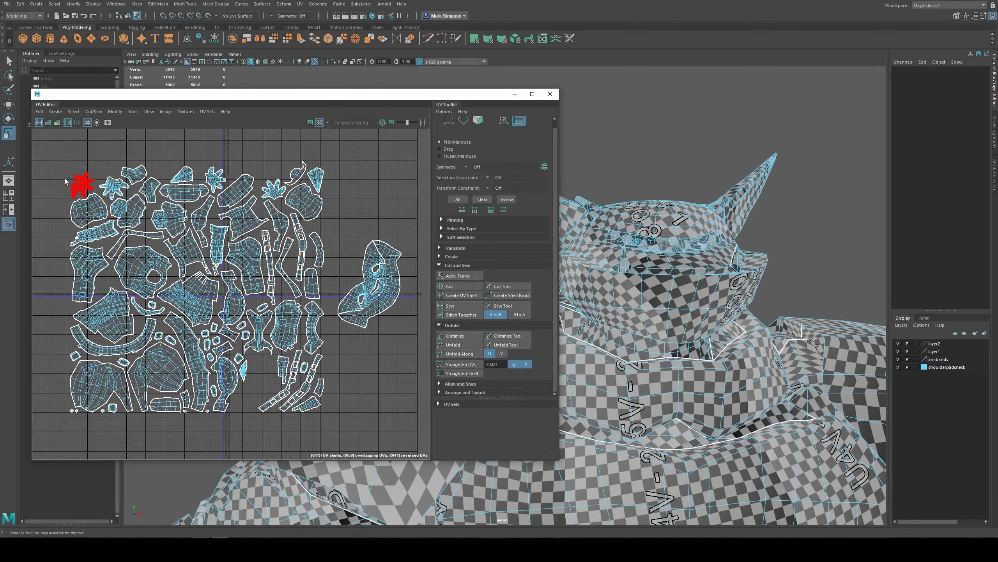
left_click_drag(53, 161, 409, 437)
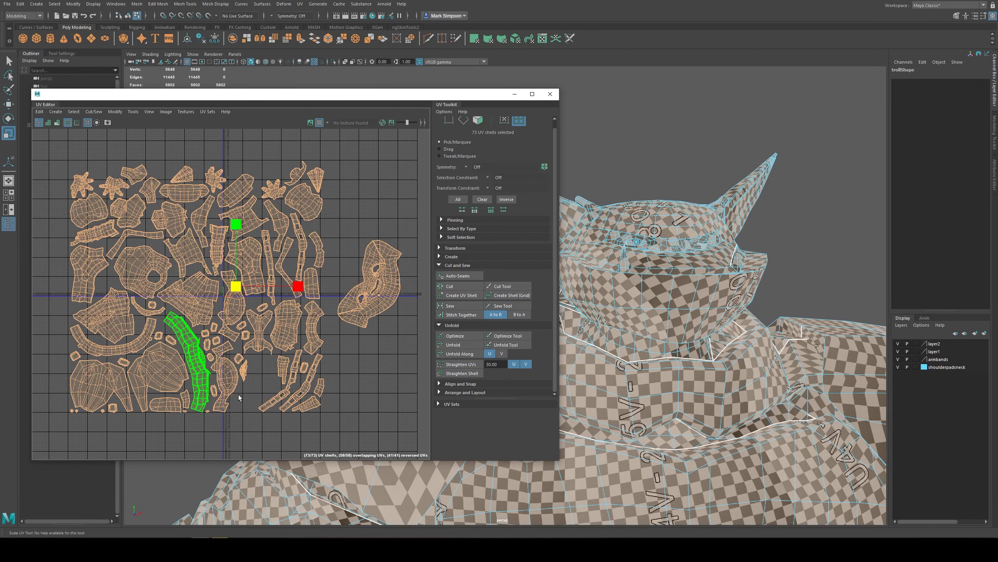
scroll(277, 371, "down", 2)
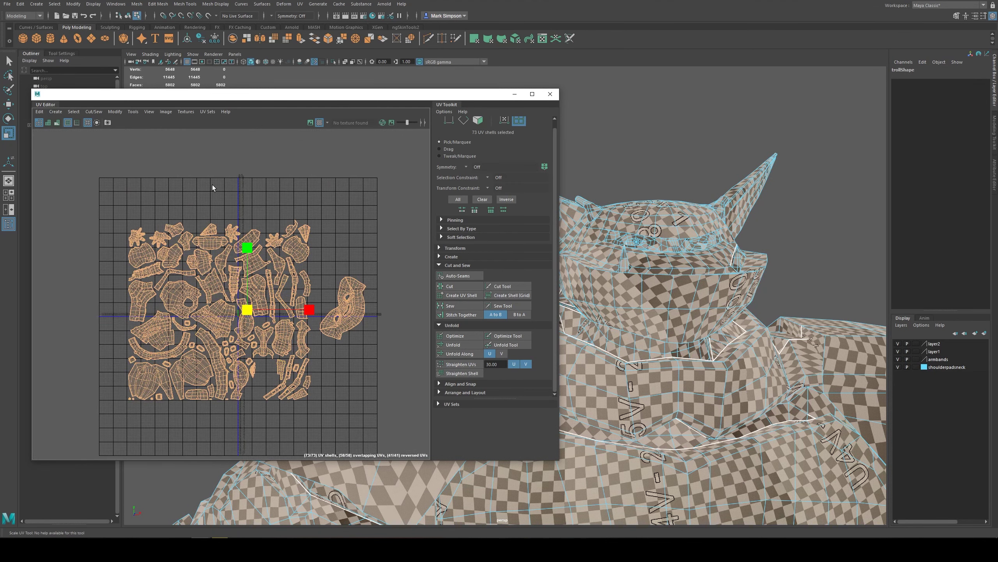
- Undo the scaling of the head shell and of all the UV shells to restore the original layout inside the UV tile
scroll(242, 376, "up", 2)
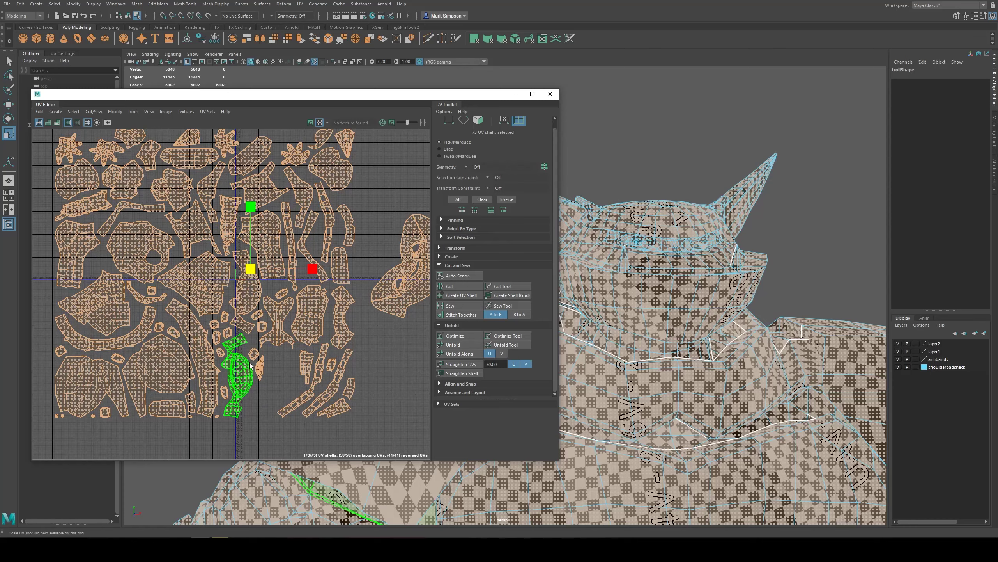
key("ctrl+z")
key("ctrl+z")
key("ctrl+z")
key("ctrl+z")
key("ctrl+z")
key("ctrl+z")
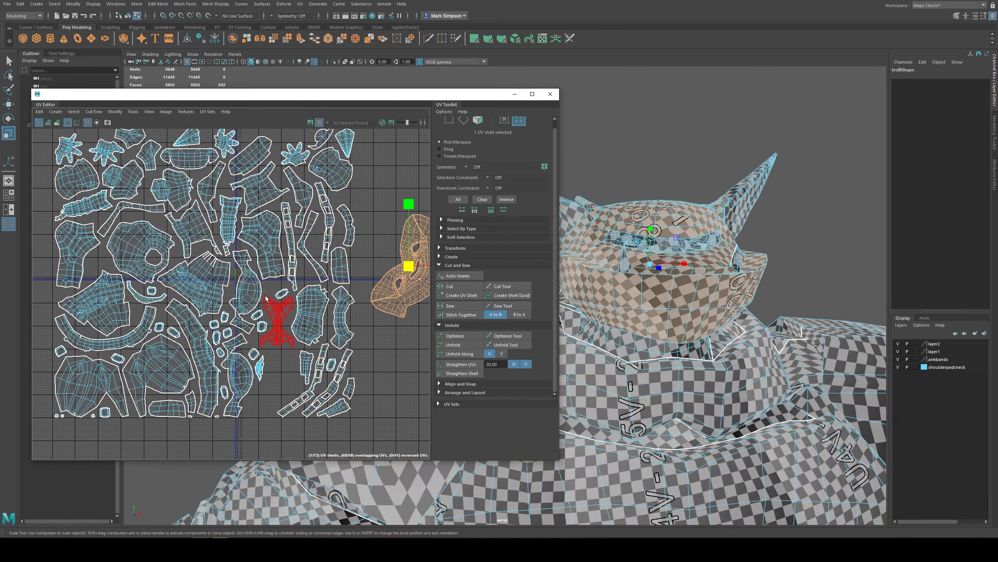
key("ctrl+z")
scroll(248, 262, "up", 6)
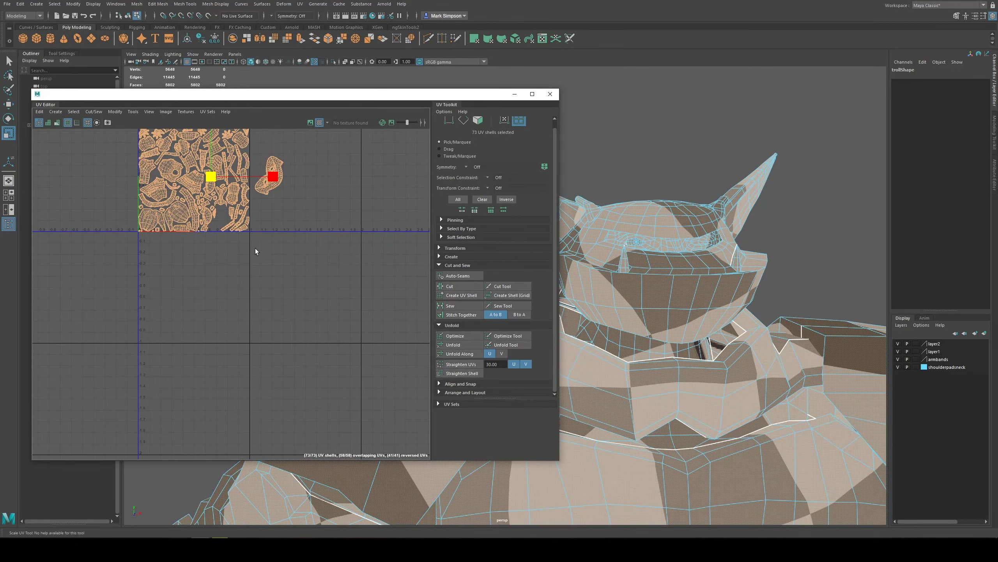
- Move the round neckline shell with the hole out of the packed layout to the empty space above the tile
middle_click_drag(178, 168, 227, 289, "alt")
scroll(227, 290, "up", 2)
left_click(221, 284)
key("w")
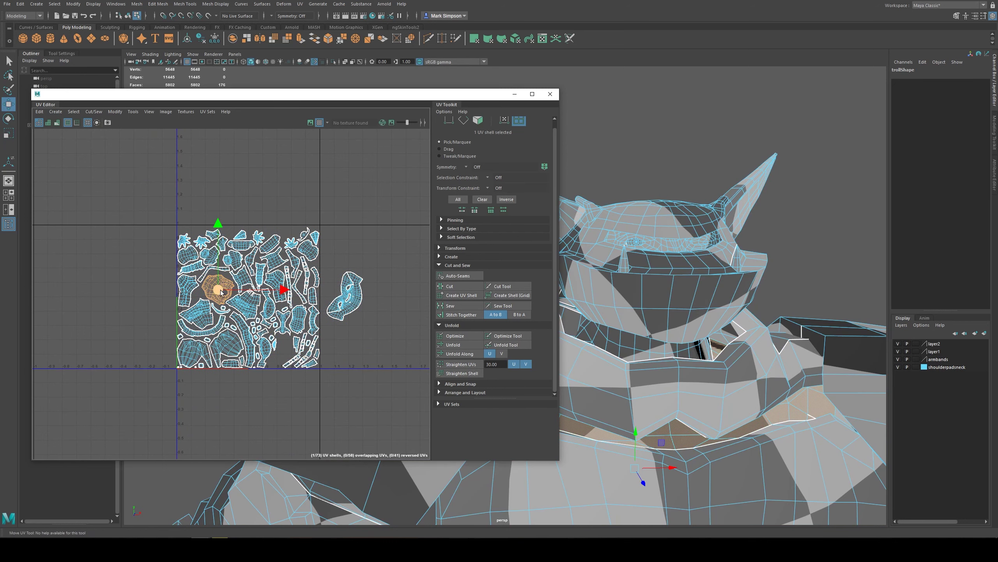
left_click_drag(221, 284, 245, 193)
key("e")
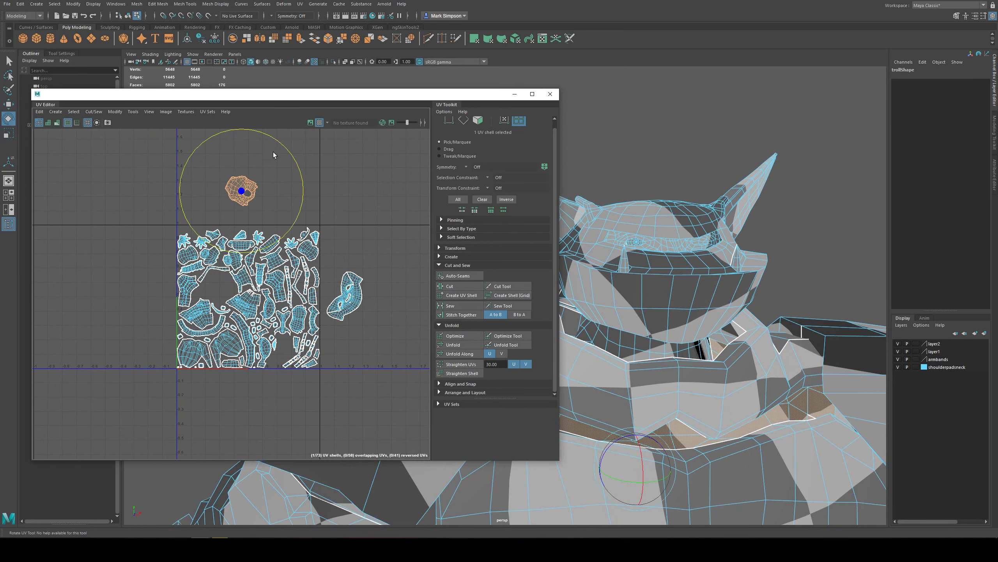
- Select the 71 shells still packed in the tile and move them together diagonally up and out of it
left_click_drag(176, 230, 332, 389)
key("w")
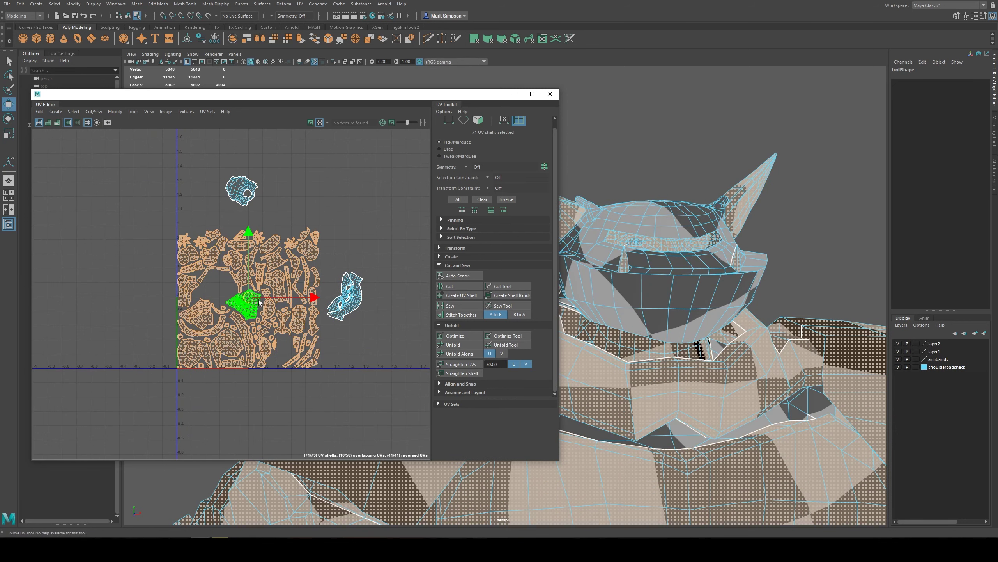
left_click_drag(259, 302, 415, 202)
- Rotate the neckline shell upright and move it into the upper-left corner of the emptied UV tile
left_click(241, 190)
key("e")
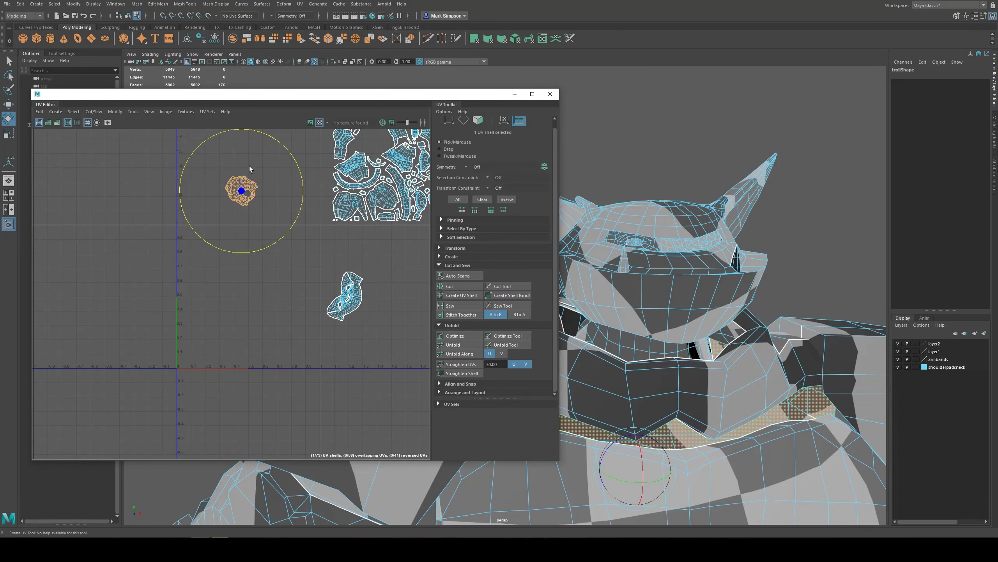
left_click_drag(267, 139, 172, 192)
scroll(285, 277, "up", 3)
key("w")
left_click_drag(220, 151, 150, 227)
- Select the moved group of 71 packed shells and examine it for the next large body piece
scroll(298, 341, "down", 2)
scroll(298, 340, "down", 1)
middle_click_drag(298, 341, 199, 439, "alt")
scroll(241, 407, "down", 1)
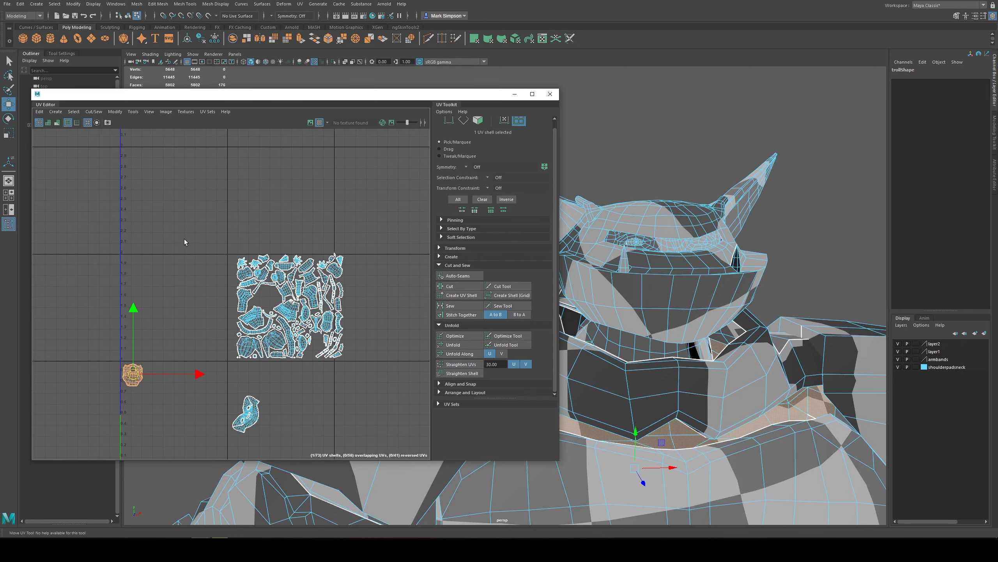
left_click_drag(184, 236, 365, 372)
scroll(366, 372, "up", 3)
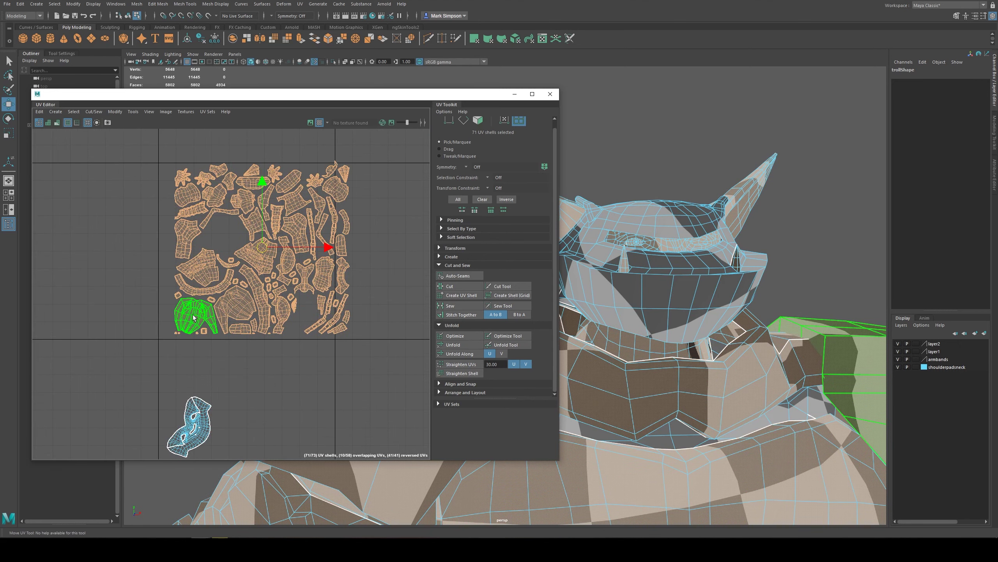
middle_click_drag(223, 307, 352, 293, "alt")
scroll(348, 357, "up", 2)
middle_click_drag(355, 328, 164, 446, "alt")
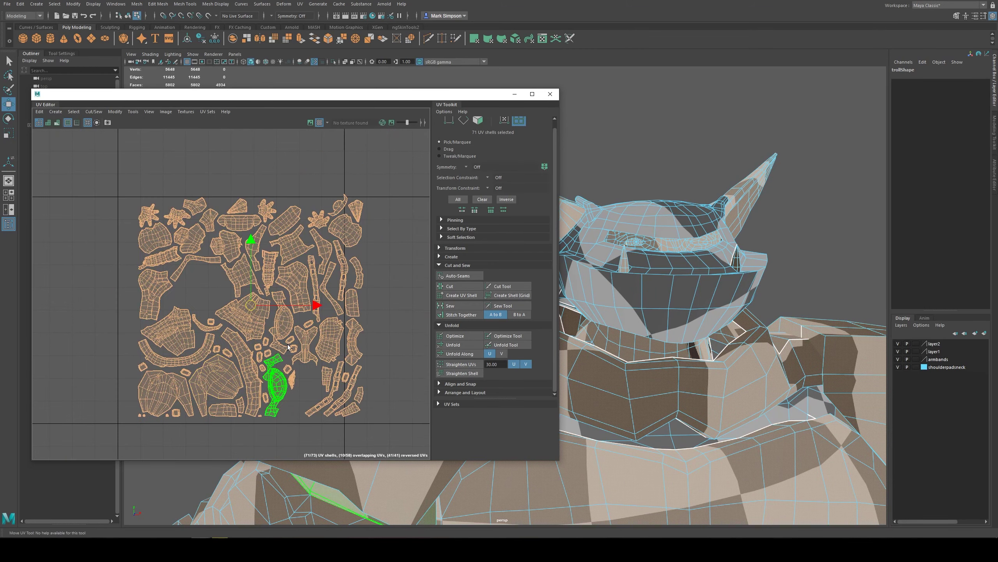
- Pick the chest's UV shell from the packed group and move it into the main tile beside the neckline shell
left_click(328, 332)
middle_click_drag(213, 337, 374, 245, "alt")
scroll(296, 331, "down", 3)
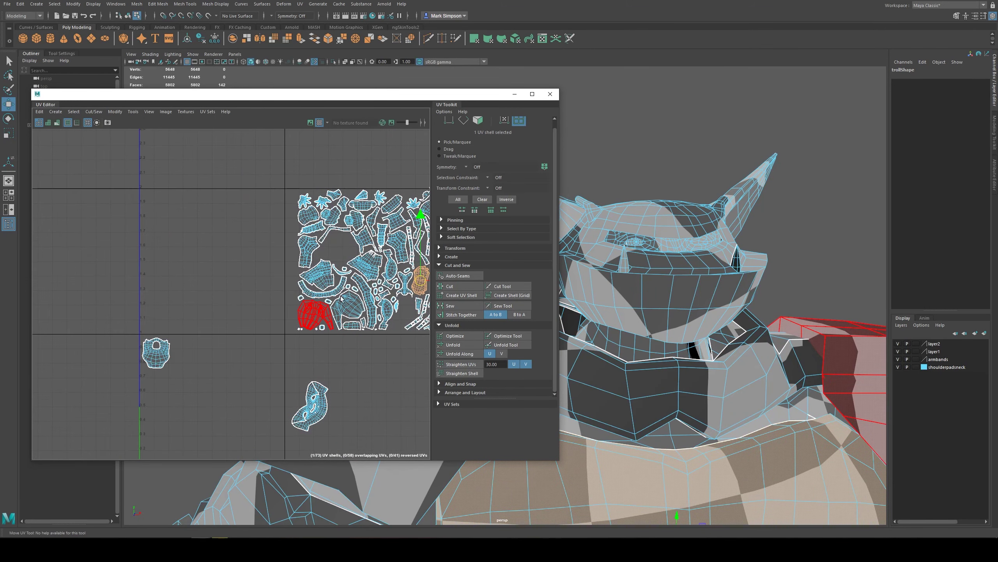
middle_click_drag(296, 331, 279, 342, "alt")
left_click_drag(400, 289, 192, 356)
scroll(177, 391, "up", 3)
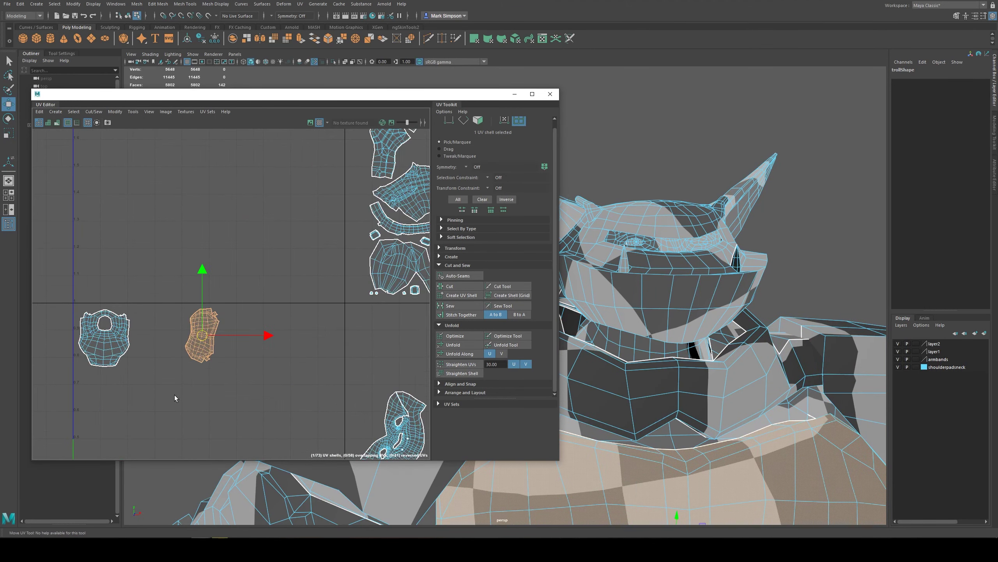
- Rotate the chest shell so it lies horizontally and scale it up uniformly
key("e")
left_click_drag(209, 274, 113, 343)
scroll(220, 369, "up", 3)
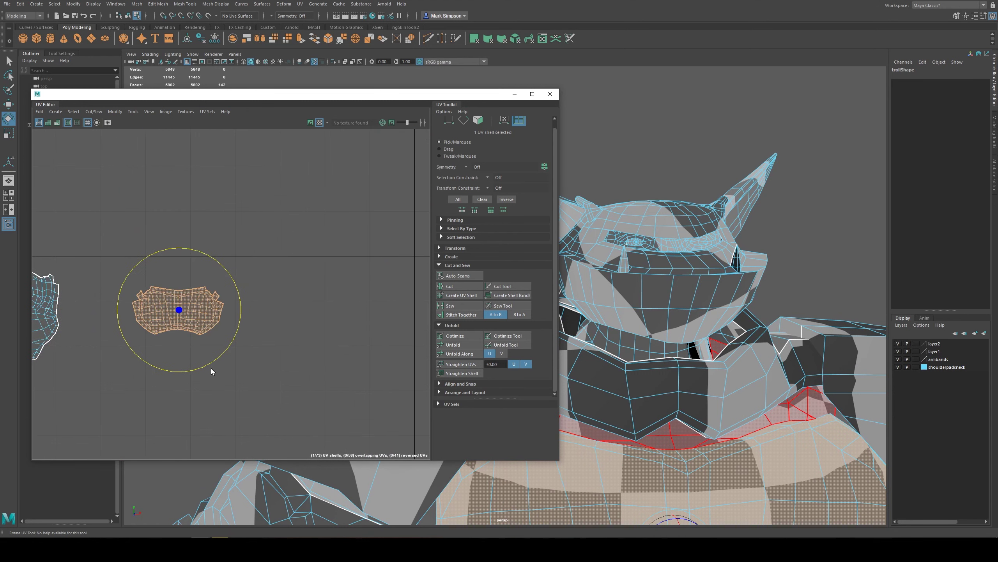
middle_click_drag(179, 318, 220, 323, "alt")
scroll(212, 330, "up", 2)
key("r")
left_click_drag(232, 301, 258, 279)
scroll(246, 352, "down", 2)
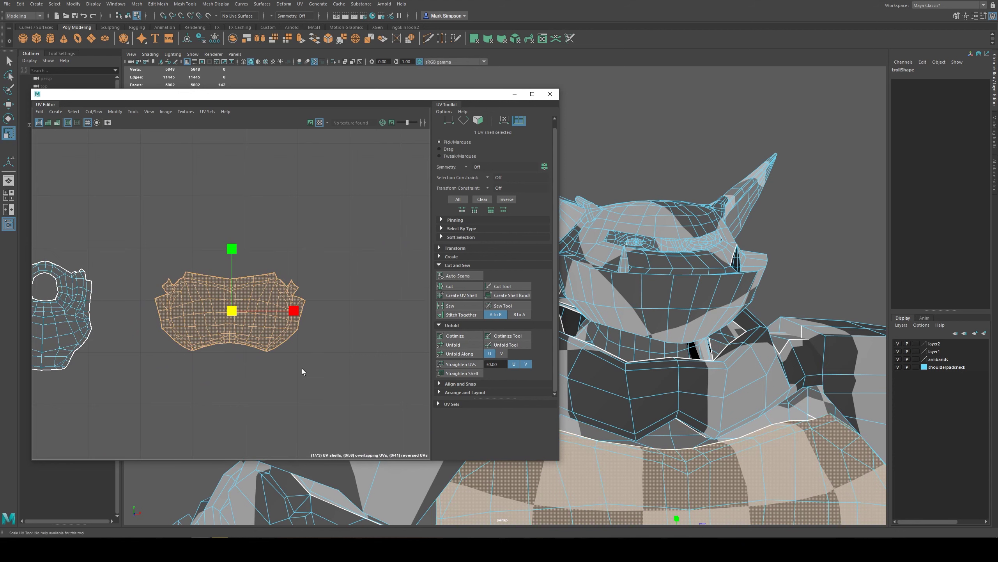
- Place the enlarged chest shell directly next to the neckline shell along the tile's upper edge
scroll(301, 369, "down", 2)
middle_click_drag(302, 369, 360, 361, "alt")
key("w")
left_click_drag(305, 315, 264, 312)
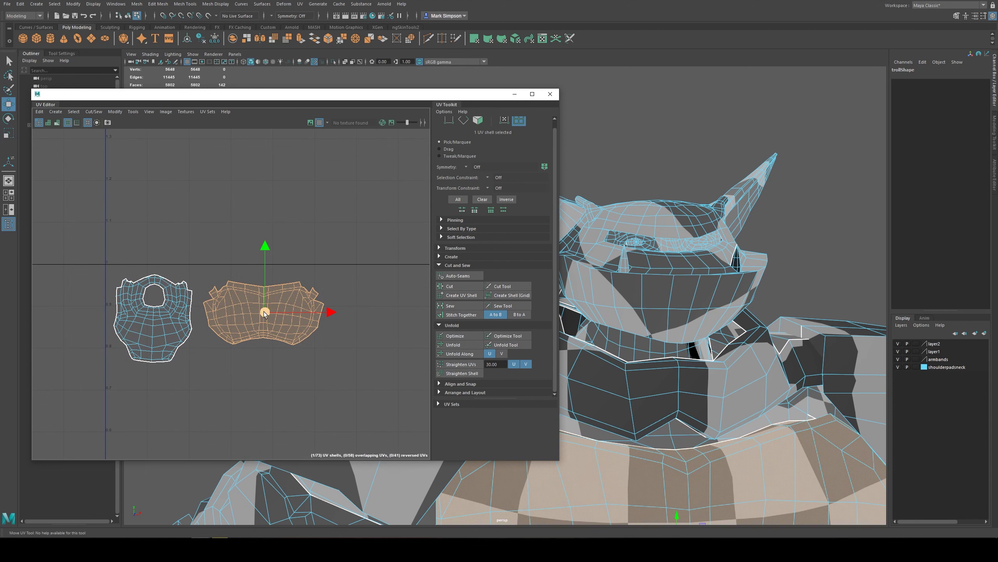
- Select the troll's head on the model and move its UV shell below the neckline and chest shells
scroll(672, 417, "down", 5)
middle_click_drag(609, 396, 643, 318, "alt")
left_click_drag(644, 317, 684, 328, "alt")
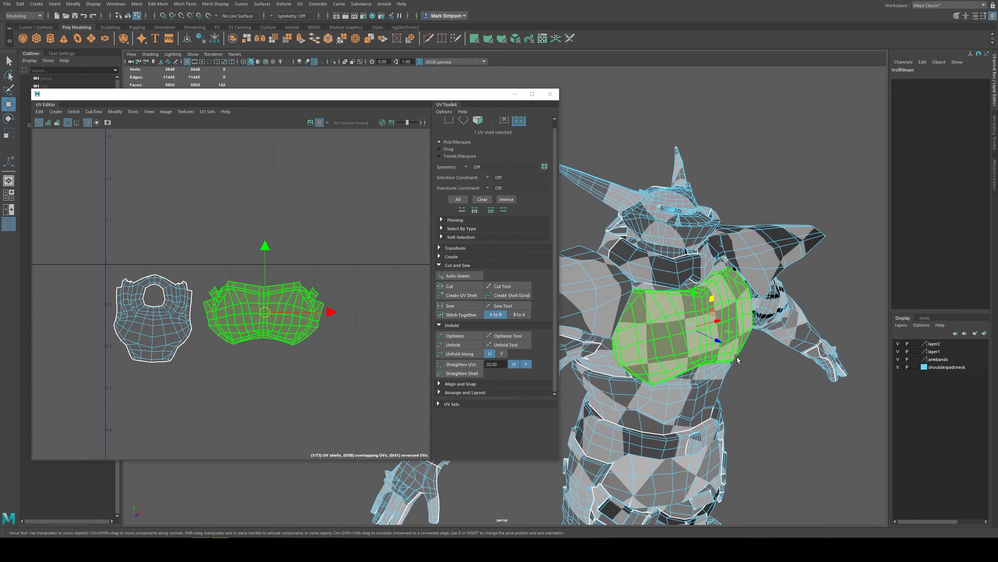
left_click(689, 231)
scroll(374, 264, "down", 3)
middle_click_drag(346, 247, 128, 272, "alt")
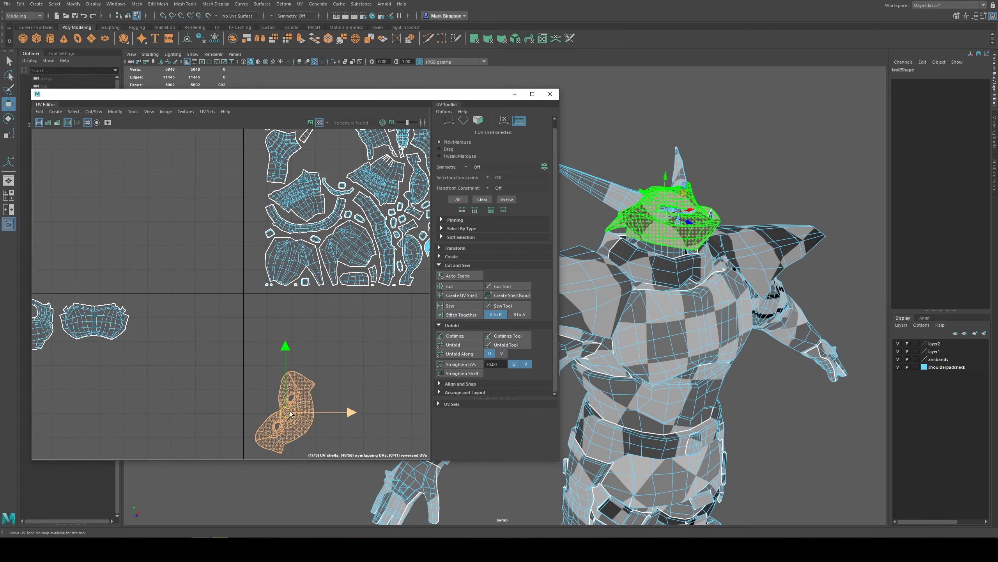
left_click_drag(290, 410, 194, 357)
middle_click_drag(165, 354, 278, 329, "alt")
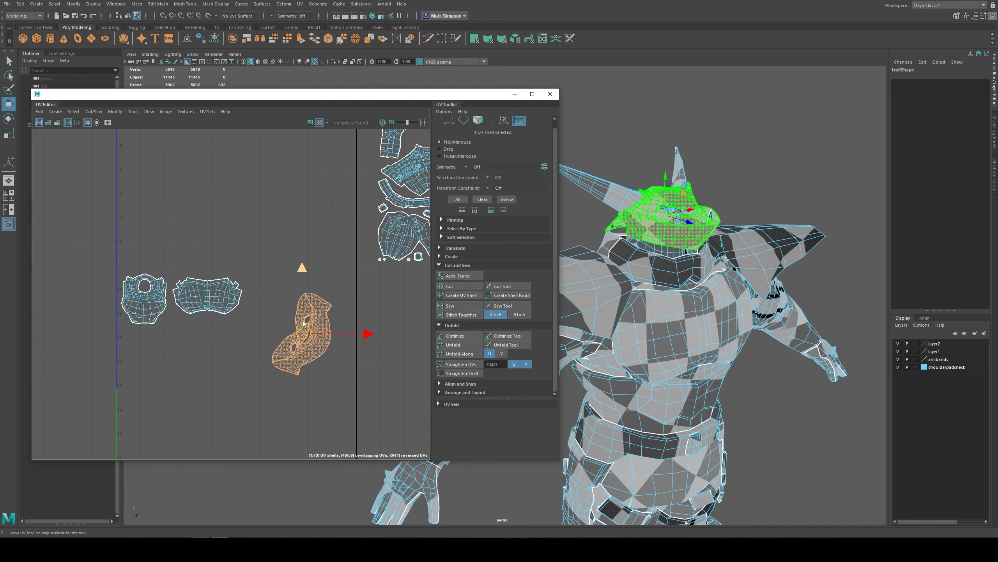
left_click_drag(300, 335, 188, 360)
- Rotate the head shell until the face is upright and its symmetry axis is vertical
key("e")
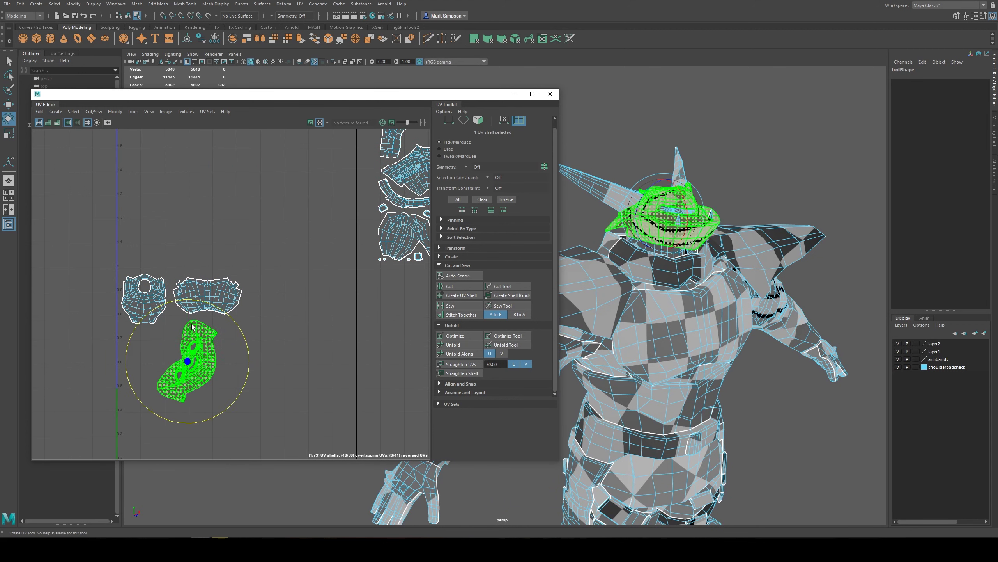
left_click_drag(196, 305, 234, 346)
middle_click_drag(184, 412, 220, 368, "alt")
scroll(220, 369, "up", 2)
scroll(222, 339, "up", 10)
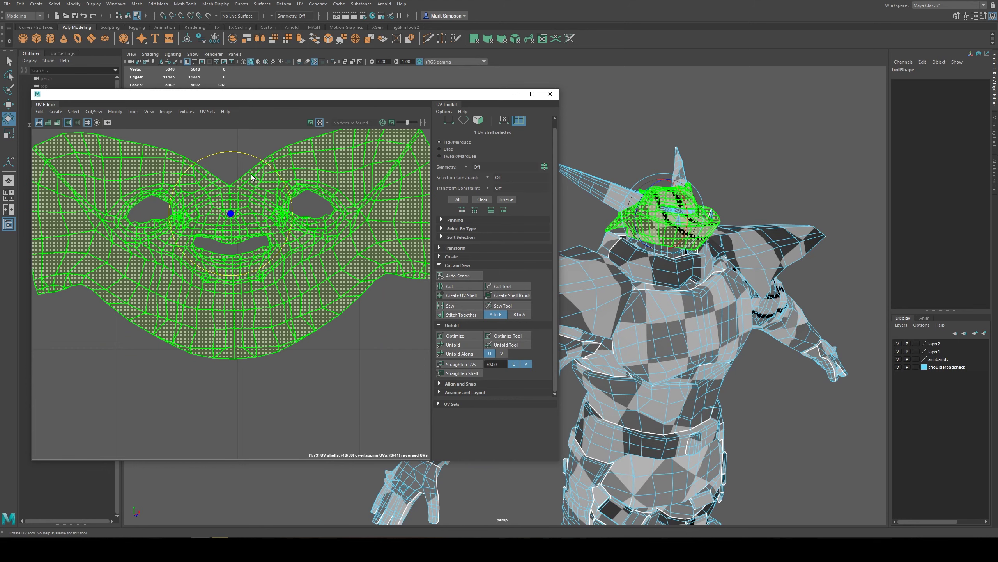
left_click_drag(250, 158, 251, 162)
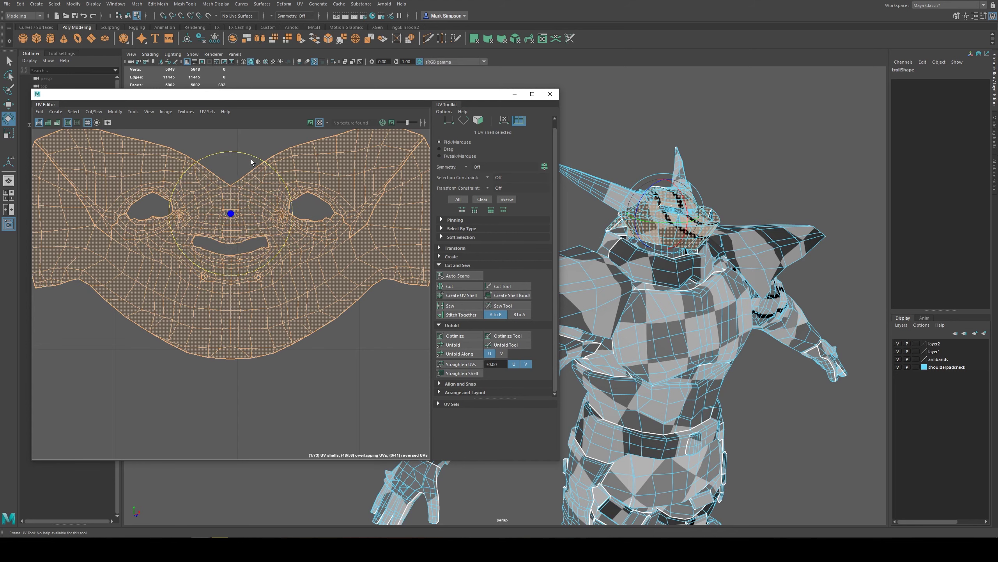
- Scale the head shell up slightly and position it closely beneath the neckline shell
scroll(242, 302, "down", 6)
key("r")
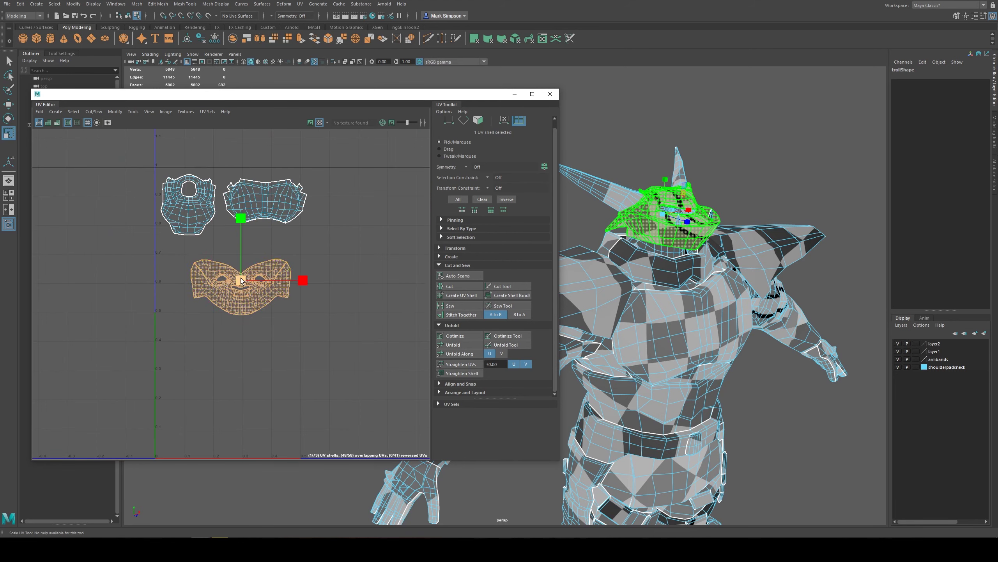
mouse_move(241, 280)
left_mouse_down()
mouse_move(262, 263)
mouse_move(249, 285)
left_mouse_up()
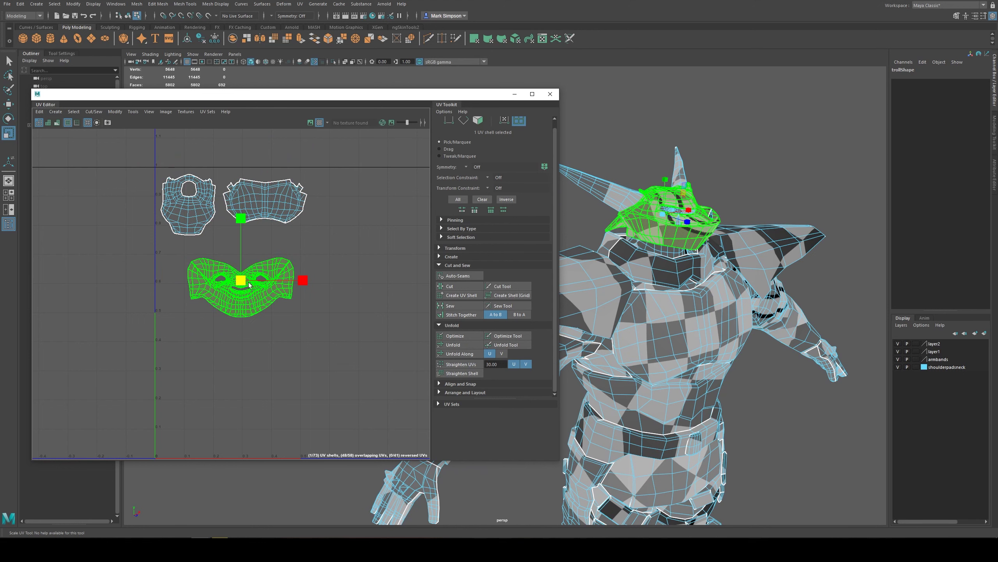
key("w")
scroll(271, 338, "down", 3)
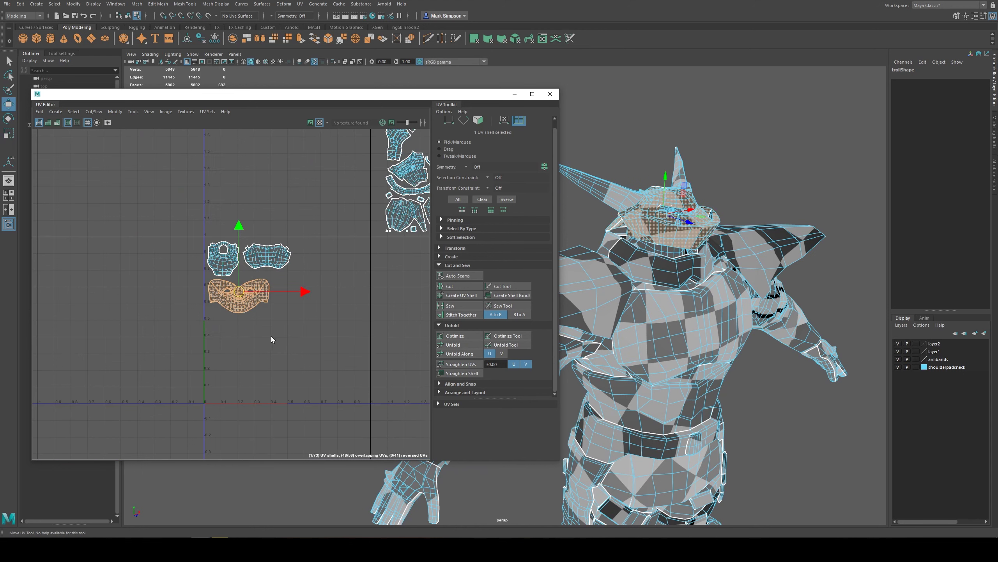
- Select a hand shell in the packed group and compare the checker pattern across the troll's torso and legs
scroll(272, 337, "down", 2)
middle_click_drag(371, 296, 191, 391, "alt")
middle_click_drag(164, 317, 211, 375, "alt")
left_click(229, 291)
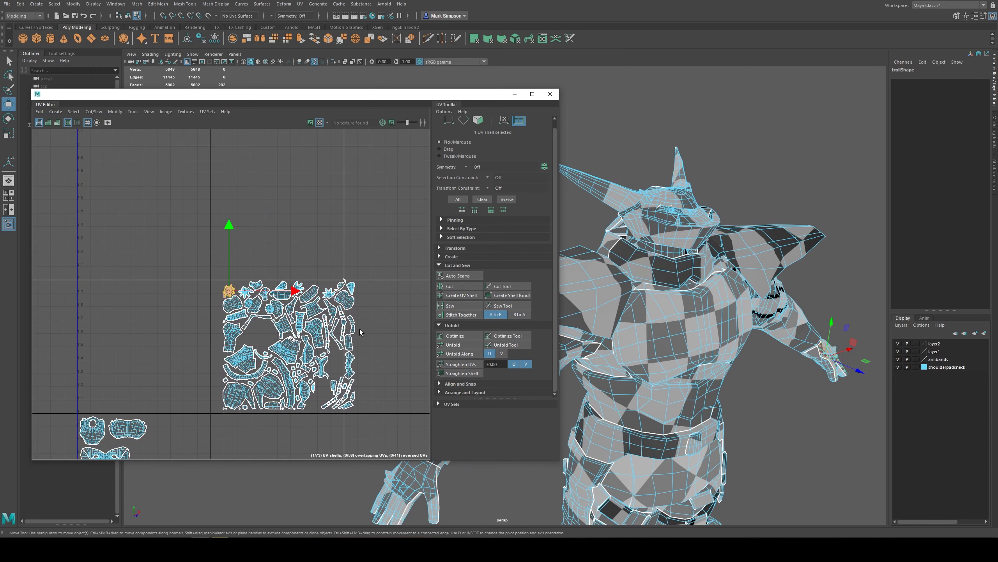
scroll(287, 318, "up", 6)
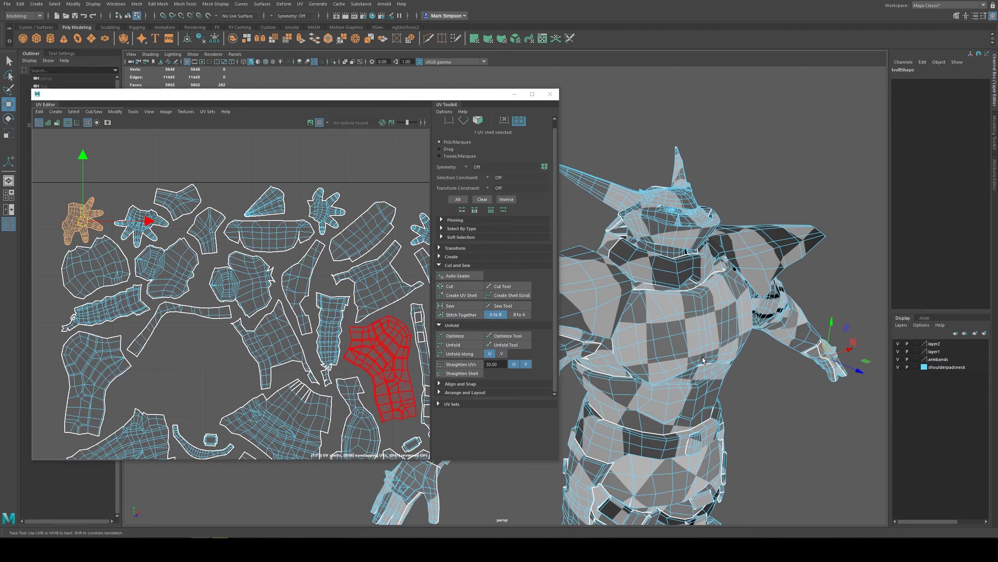
left_click_drag(703, 358, 647, 335, "alt")
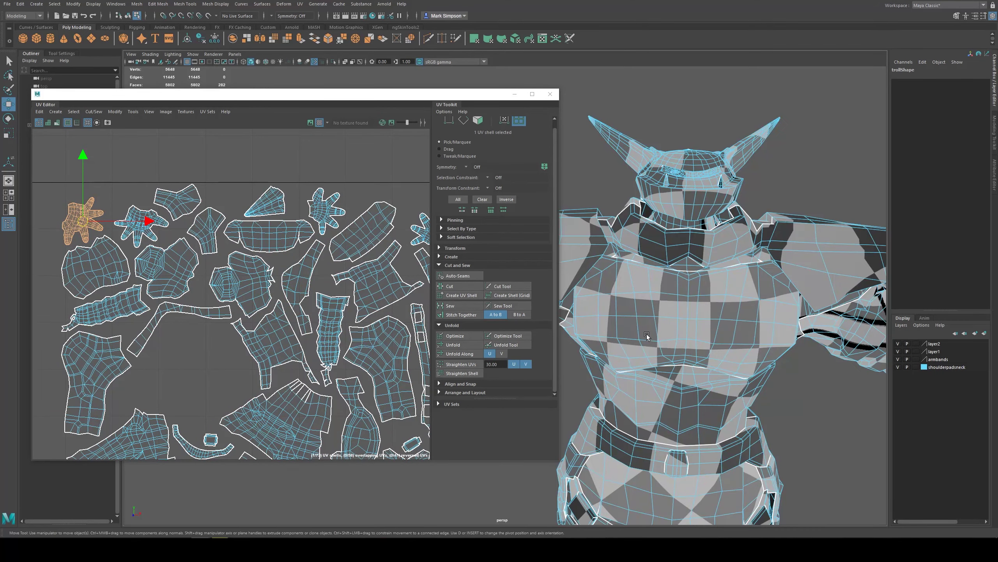
middle_click_drag(647, 335, 732, 321, "alt")
scroll(681, 349, "down", 2)
middle_click_drag(640, 334, 653, 164, "alt")
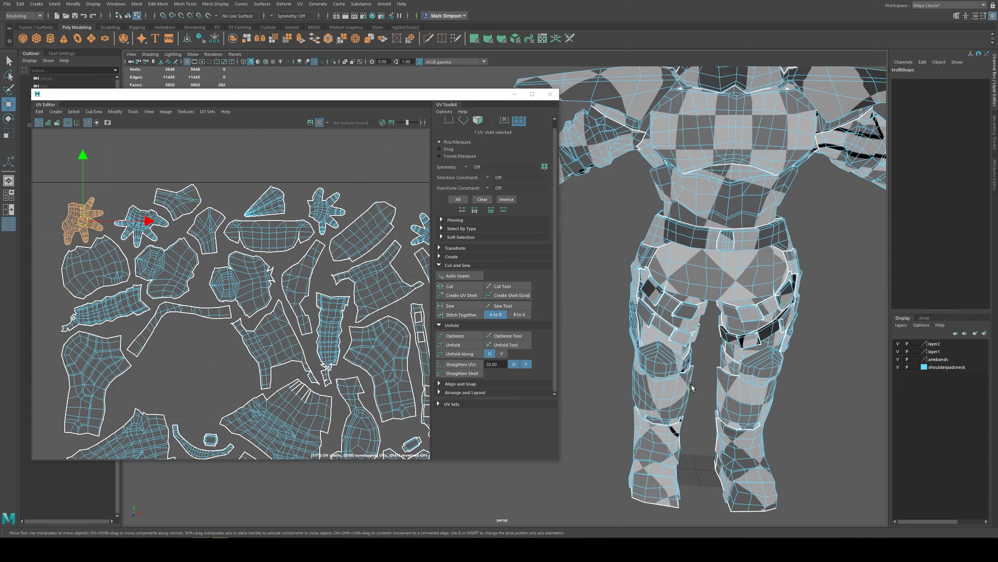
middle_click_drag(691, 385, 679, 267, "alt")
- Select the shin's UV shell, inspect the checker pattern around the lower legs and review the available UV creation commands
left_click(633, 271)
left_click_drag(625, 322, 740, 287, "alt")
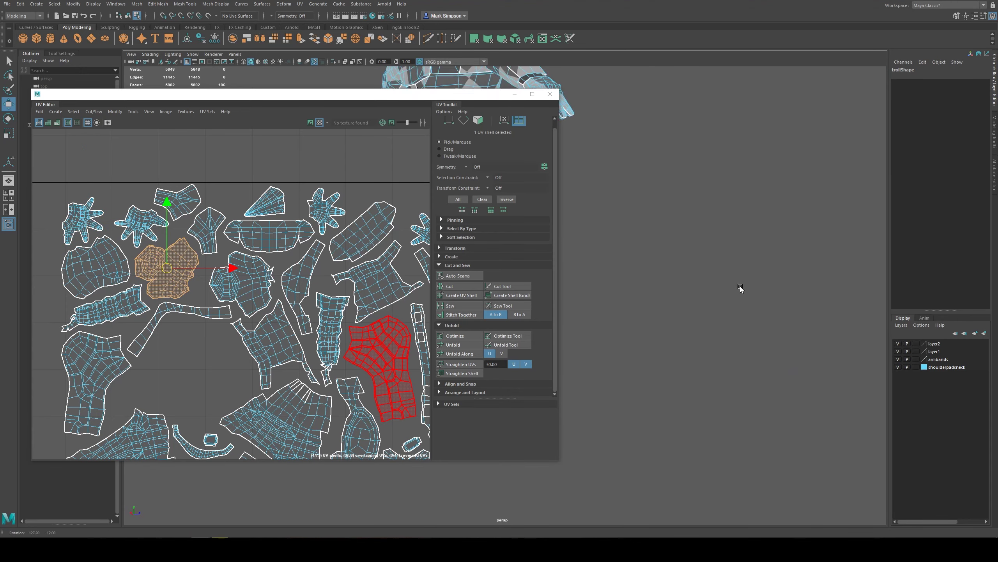
middle_click_drag(627, 275, 818, 313, "alt")
left_click_drag(708, 299, 664, 295, "alt")
scroll(677, 283, "up", 2)
middle_click_drag(688, 259, 664, 342, "alt")
left_click_drag(736, 339, 629, 350, "alt")
middle_click_drag(739, 394, 635, 310, "alt")
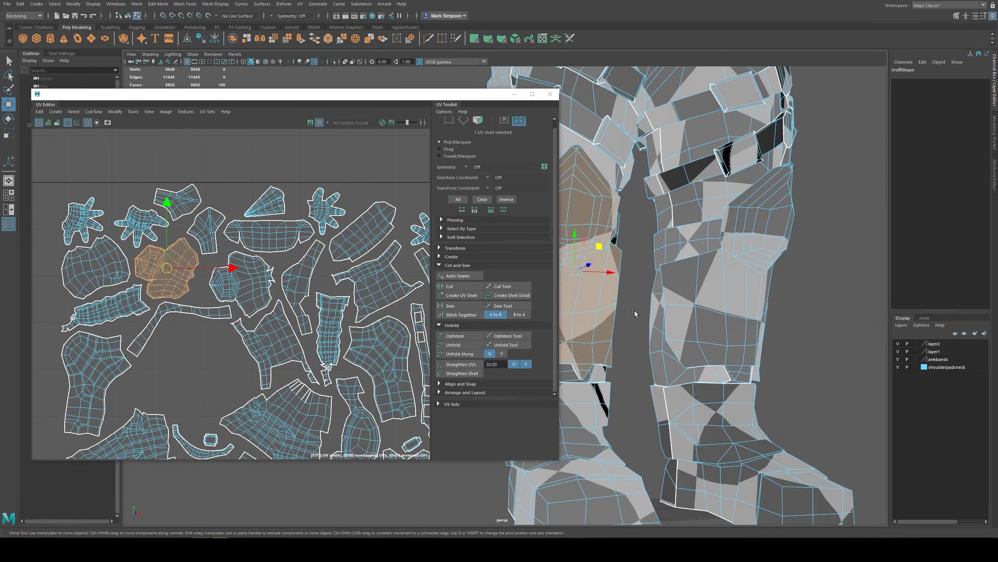
left_click(300, 5)
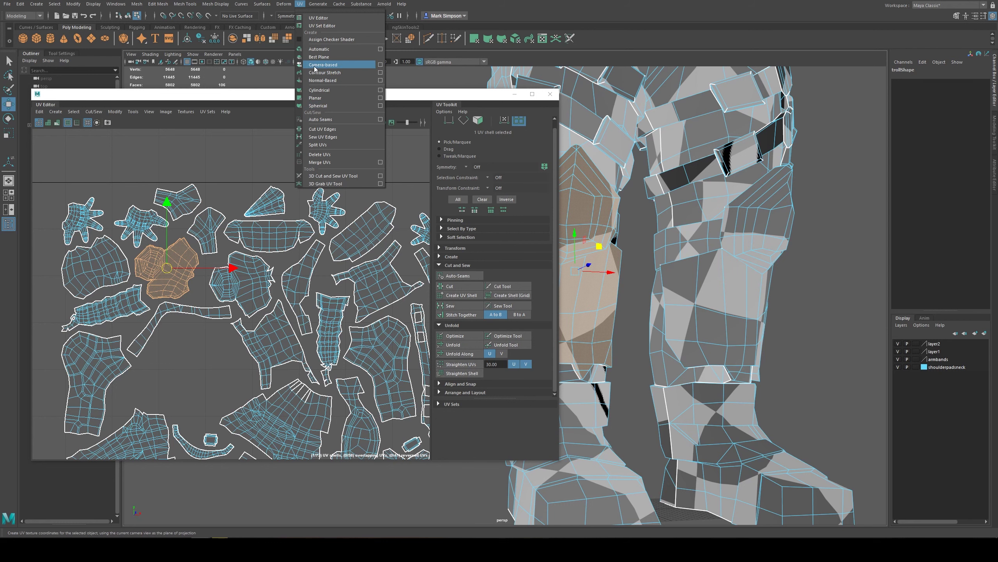
left_click(300, 5)
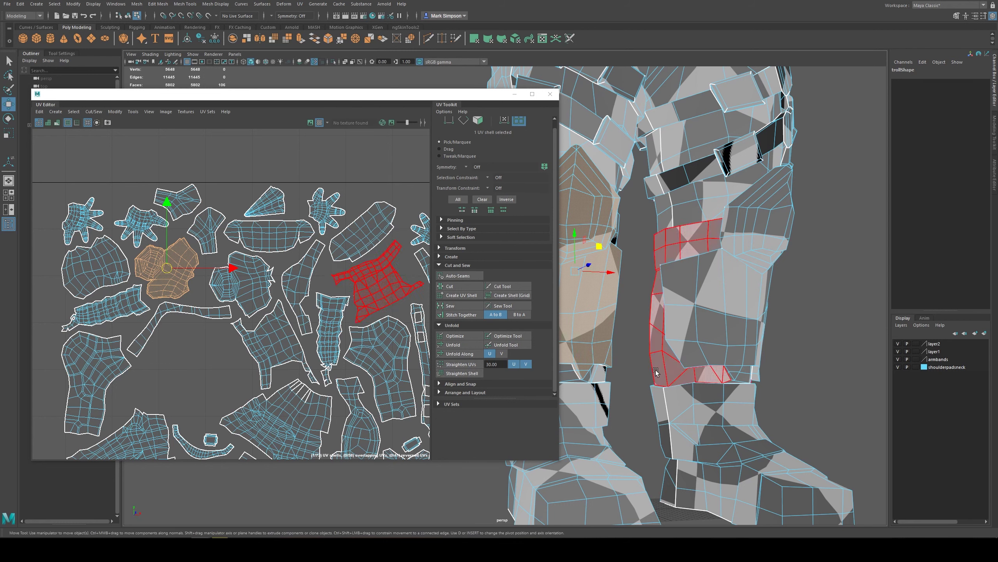
- Select the troll's hand on the model to locate its UV shell and review the UV projection types such as Contour Stretch
scroll(676, 299, "down", 6)
left_click_drag(598, 276, 653, 305, "alt")
scroll(607, 330, "up", 4)
left_click(681, 297)
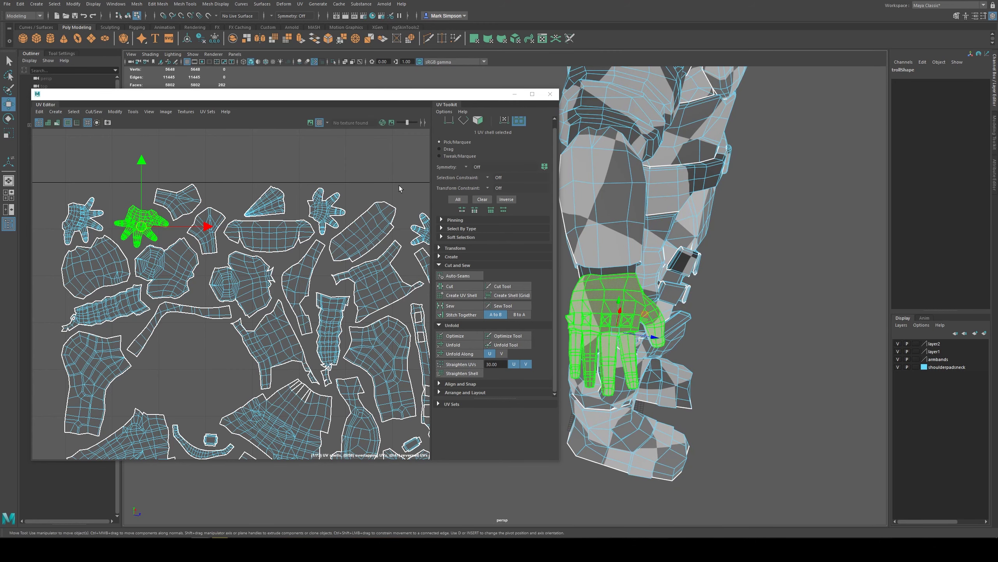
left_click(300, 4)
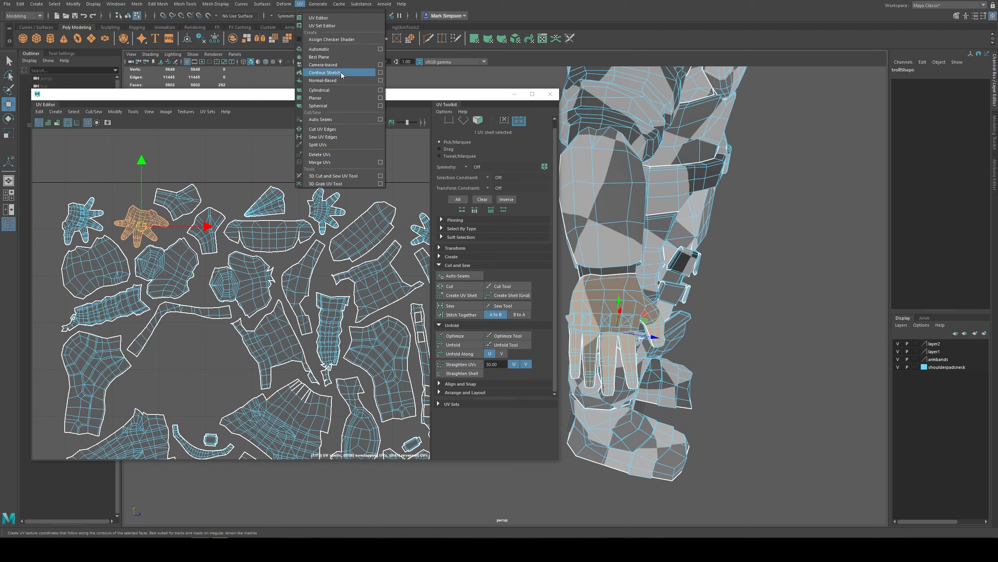
left_click(304, 2)
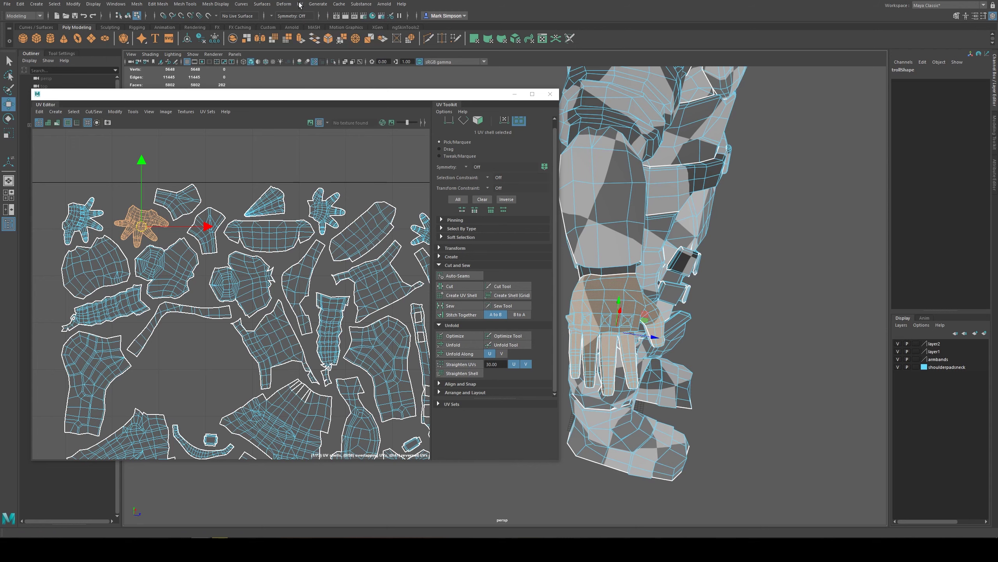
- Select all of the troll's UV shells and open the Layout UVs options beside them
scroll(263, 347, "down", 5)
middle_click_drag(337, 377, 294, 248, "alt")
scroll(293, 247, "down", 2)
middle_click_drag(168, 267, 281, 256, "alt")
scroll(282, 256, "down", 1)
left_click_drag(158, 165, 402, 369)
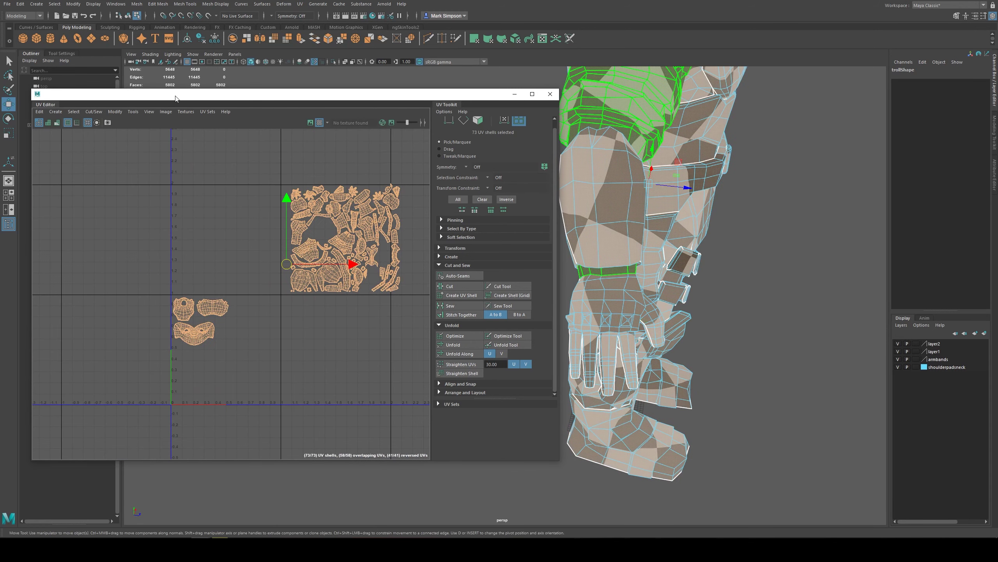
left_click(114, 112)
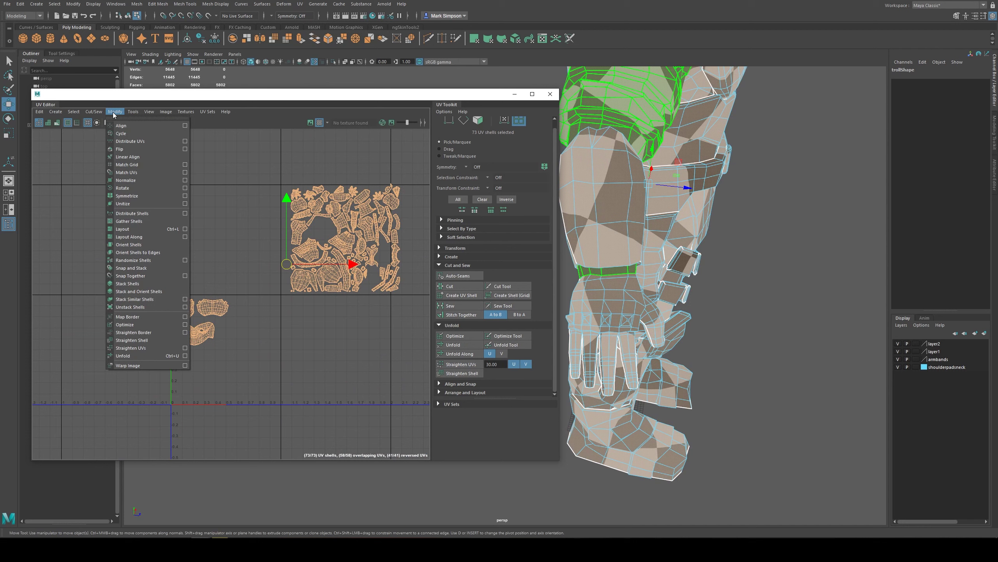
left_click(184, 230)
left_click_drag(225, 213, 510, 142)
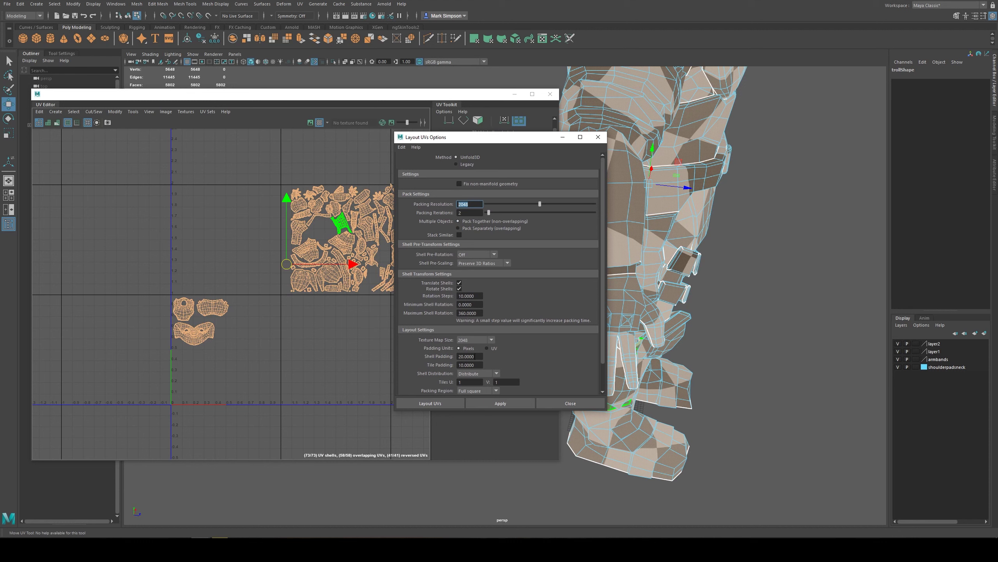
- Set the layout's tile padding to 8 pixels and review the shell padding and tile settings
left_click(477, 357)
left_click(476, 366)
left_click(467, 381)
left_click(477, 357)
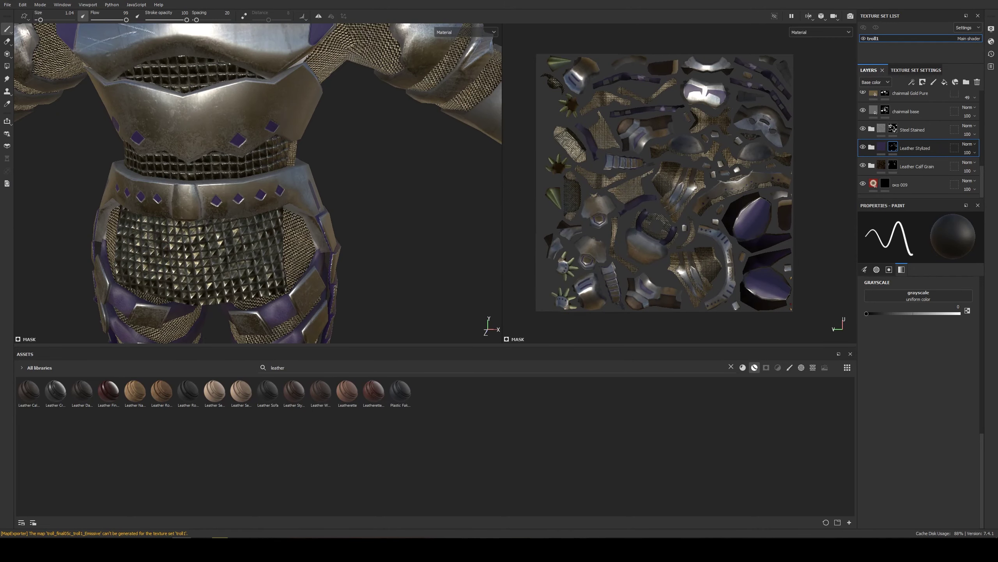
- Examine the texture edges and seams on the troll's hip armour up close in Substance Painter and return to Maya
scroll(329, 254, "up", 8)
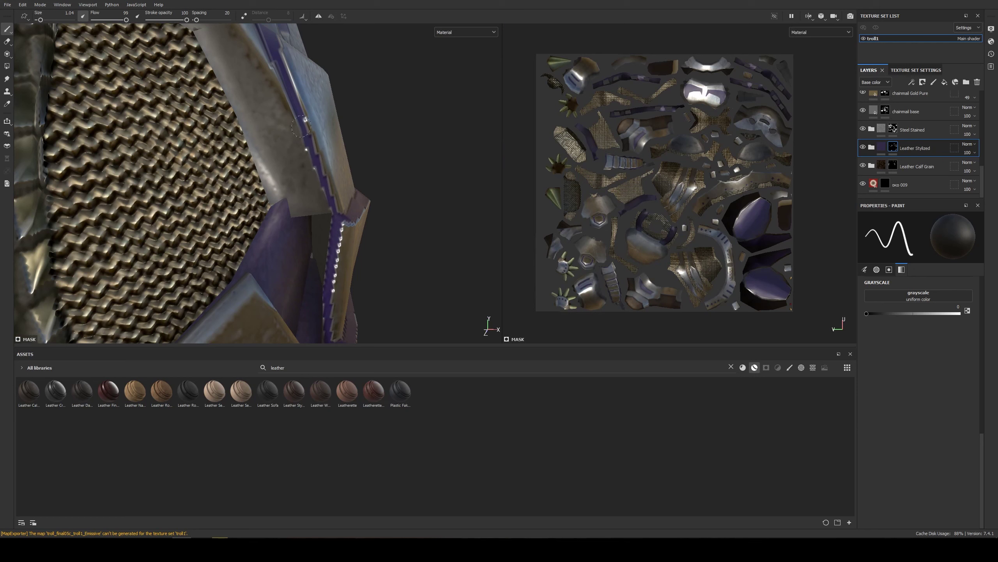
left_click_drag(301, 126, 196, 125, "alt")
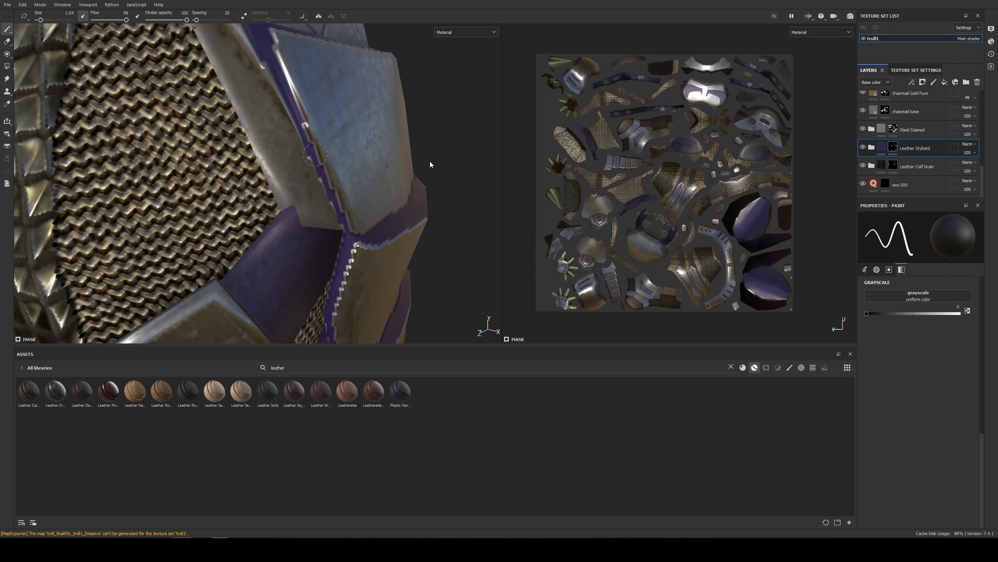
key("alt+Tab")
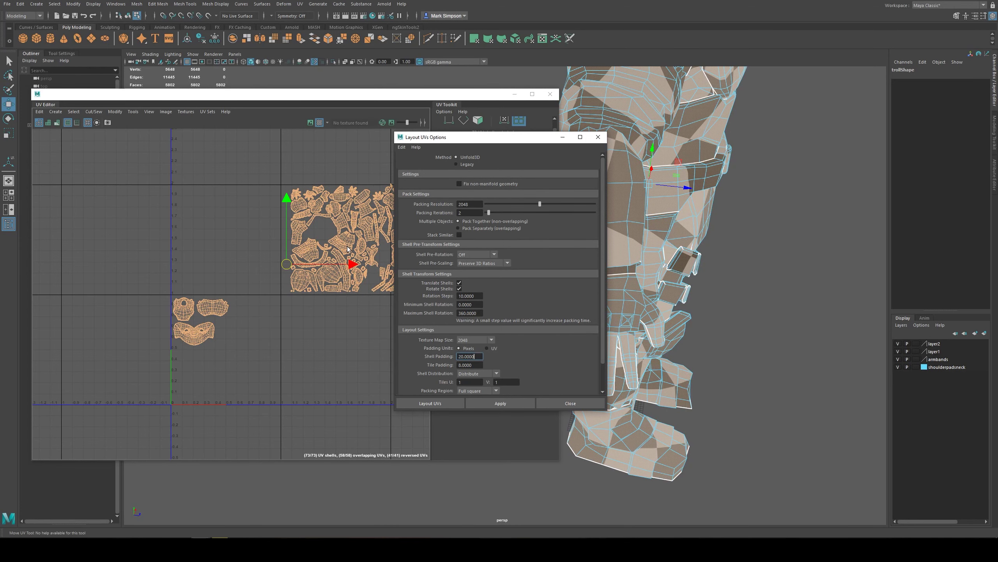
- Turn off shell rotation in the Layout UVs options
left_click(347, 249)
scroll(499, 345, "down", 2)
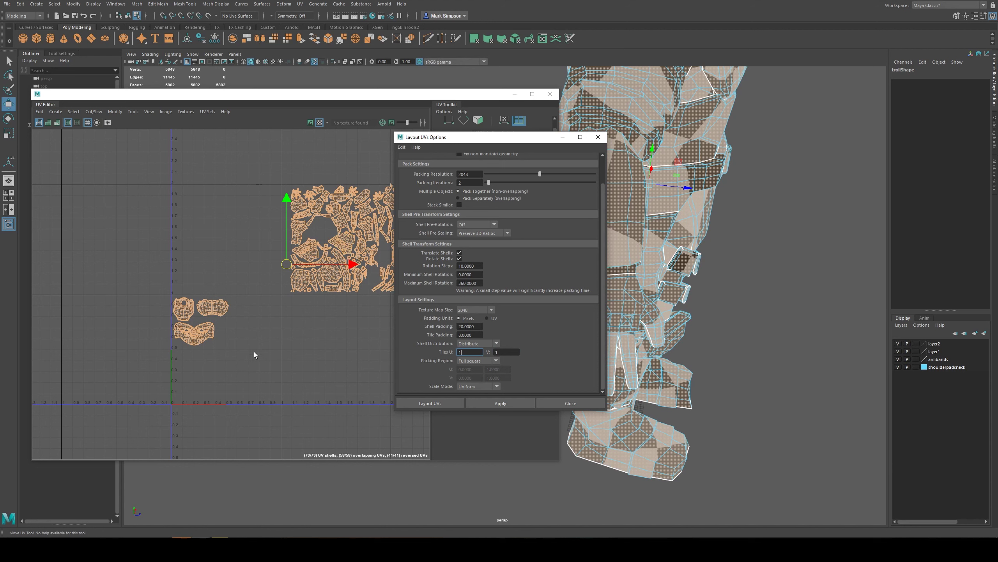
left_click(191, 304)
left_click(458, 259)
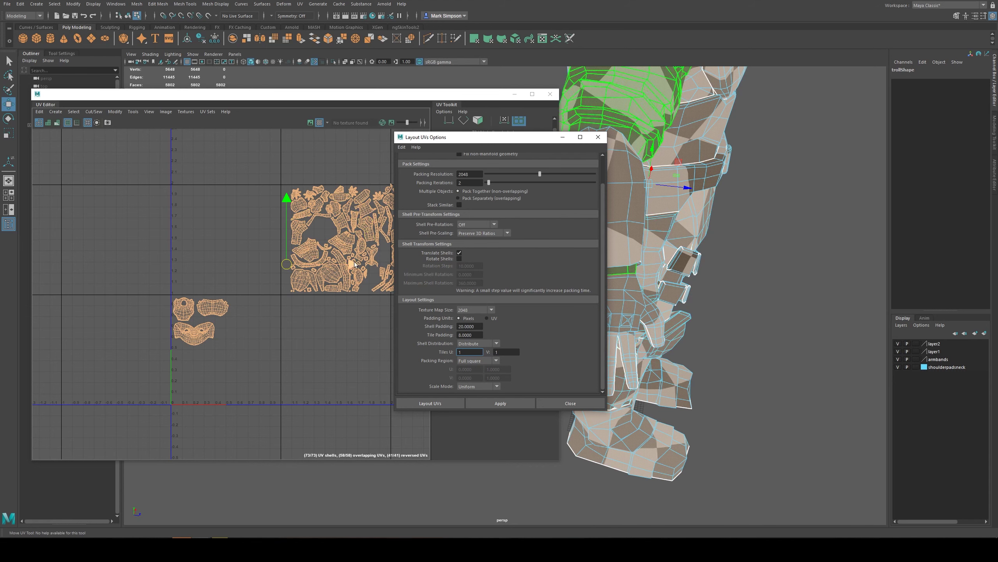
- Compare the checker pattern's direction on the troll's torso, waist, arms and neck with the orientation of the UV shells
middle_click_drag(348, 242, 319, 277, "alt")
scroll(310, 292, "up", 1)
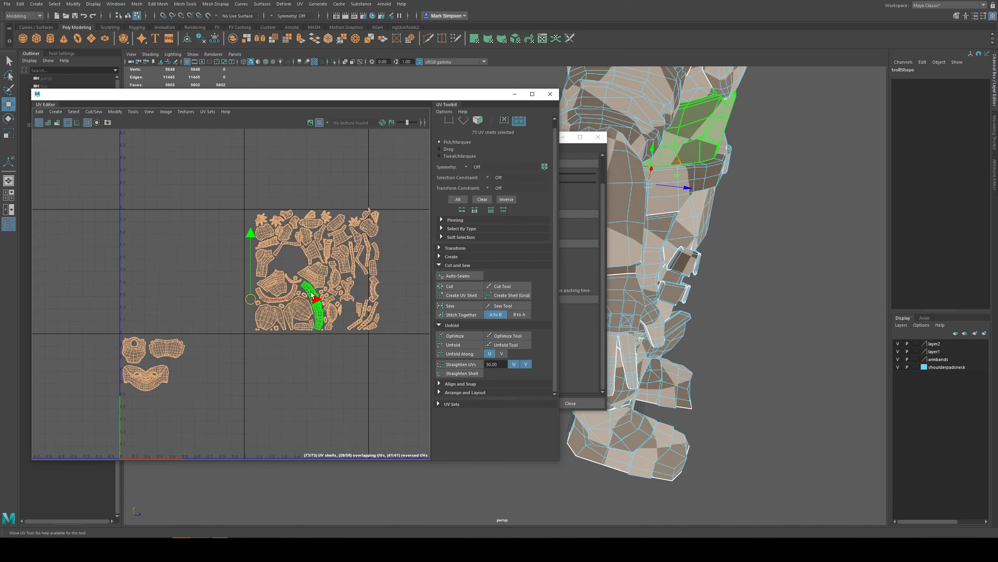
scroll(312, 295, "up", 2)
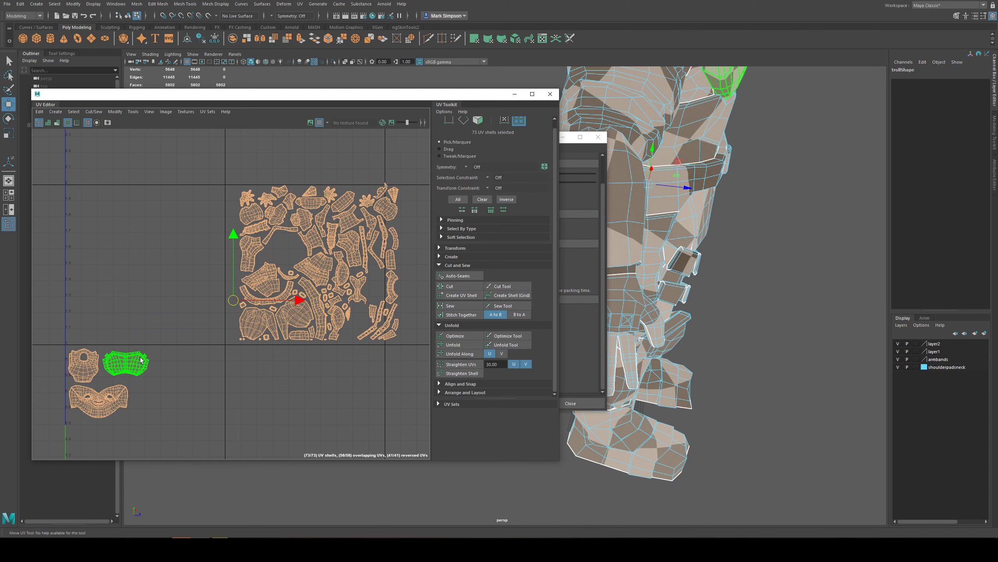
left_click_drag(684, 275, 660, 288, "alt")
middle_click_drag(660, 287, 739, 295, "alt")
right_click_drag(739, 295, 782, 295, "alt")
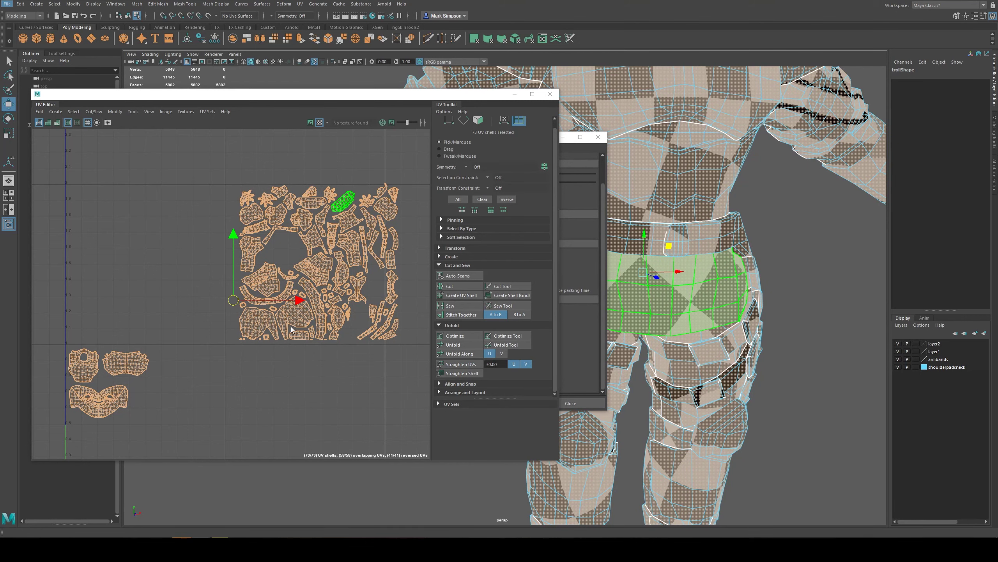
left_click_drag(655, 213, 741, 301, "alt")
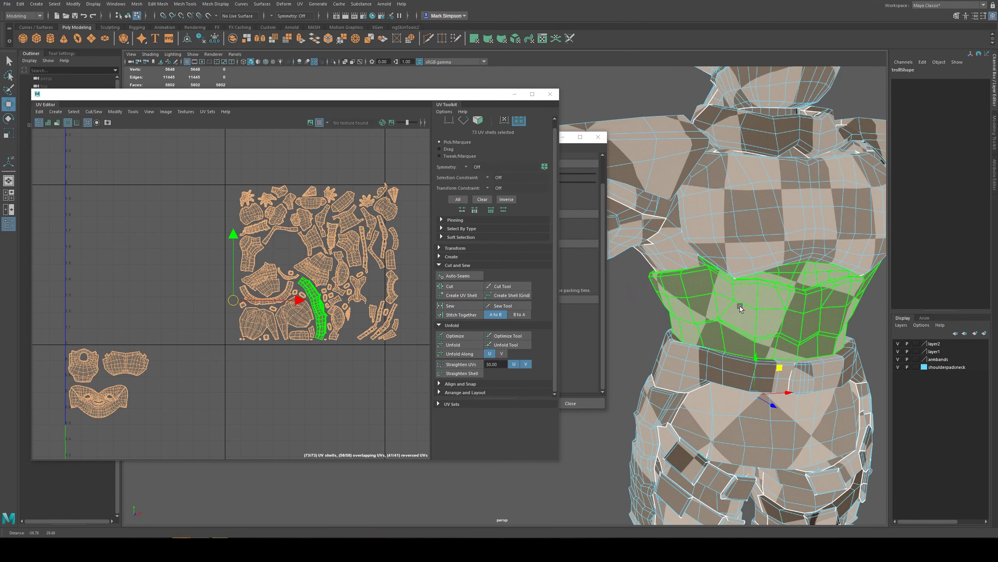
left_click_drag(645, 221, 691, 235, "alt")
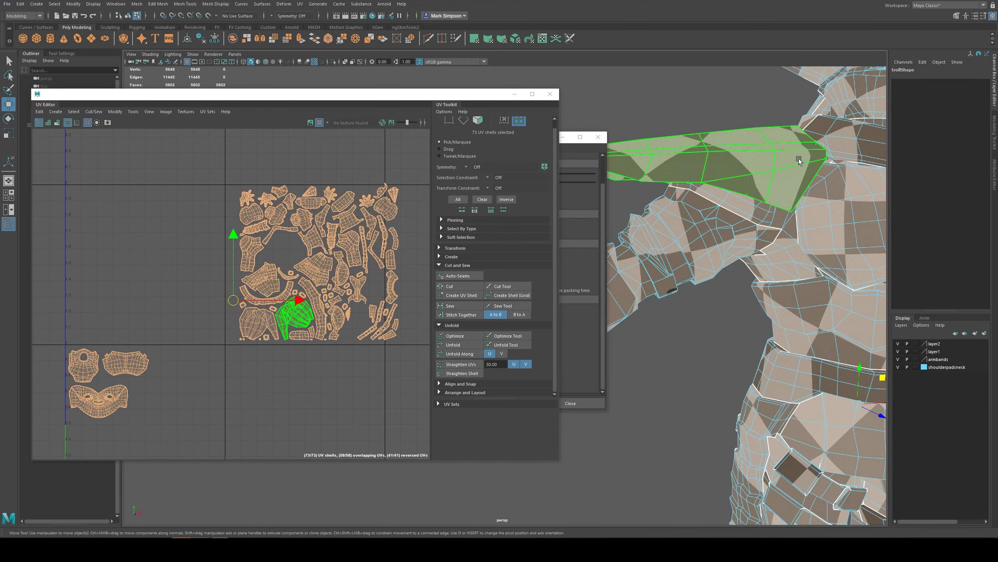
left_click_drag(798, 159, 642, 296, "alt")
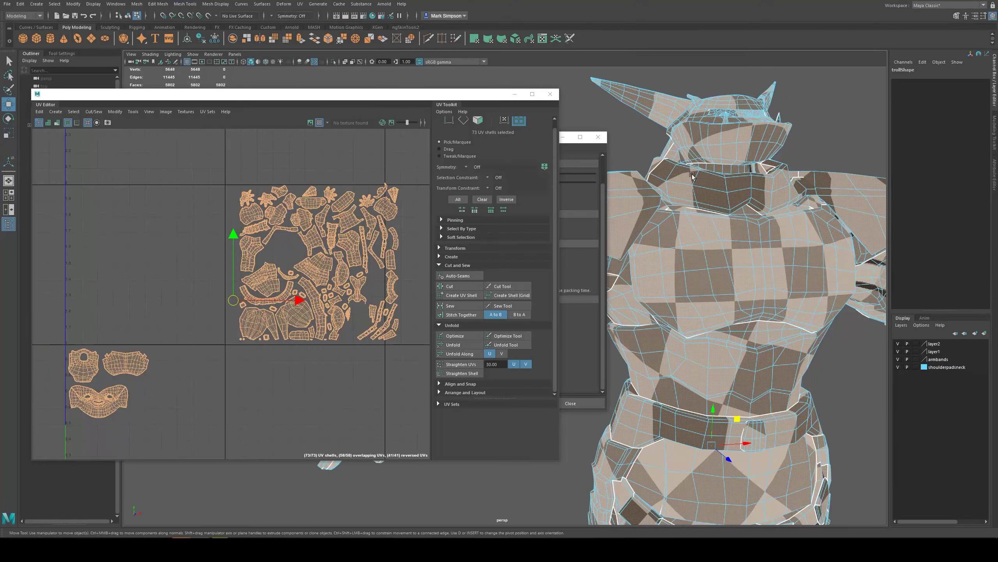
scroll(392, 358, "up", 2)
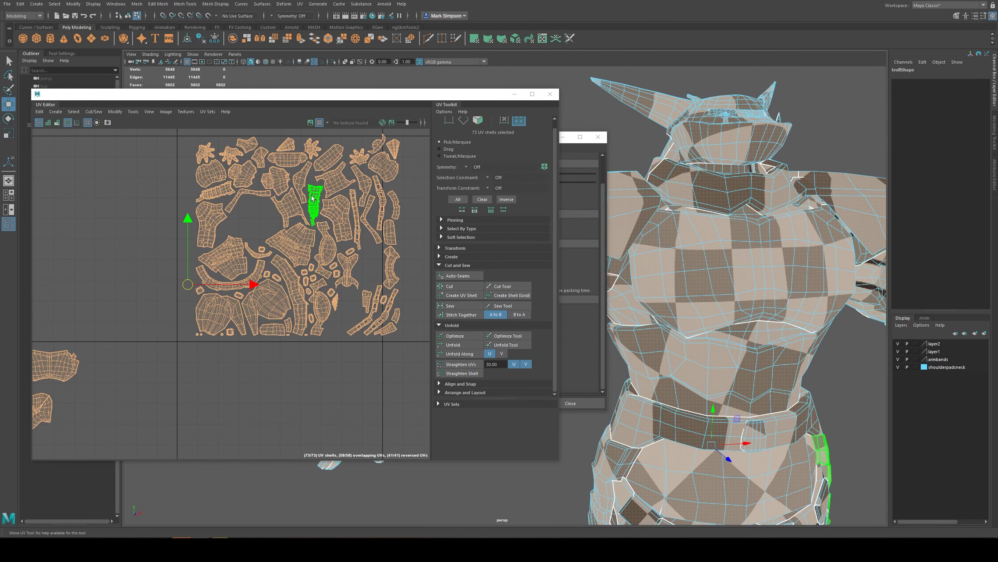
middle_click_drag(274, 319, 300, 297, "alt")
scroll(321, 323, "down", 2)
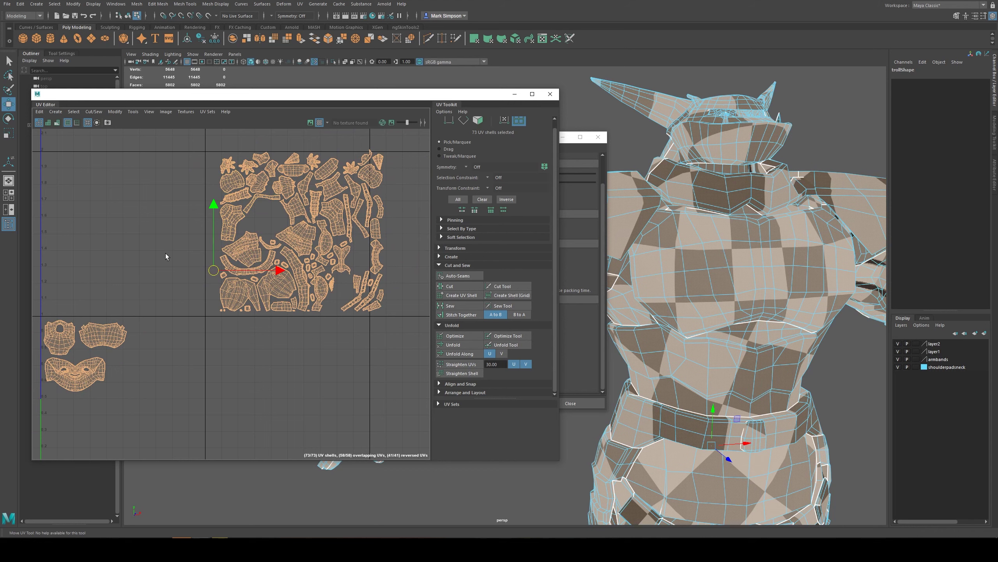
- Apply the UV layout to all selected shells with shell rotation off, packing them into a single tile
middle_click_drag(167, 256, 201, 251, "alt")
left_click(116, 112)
left_click(116, 112)
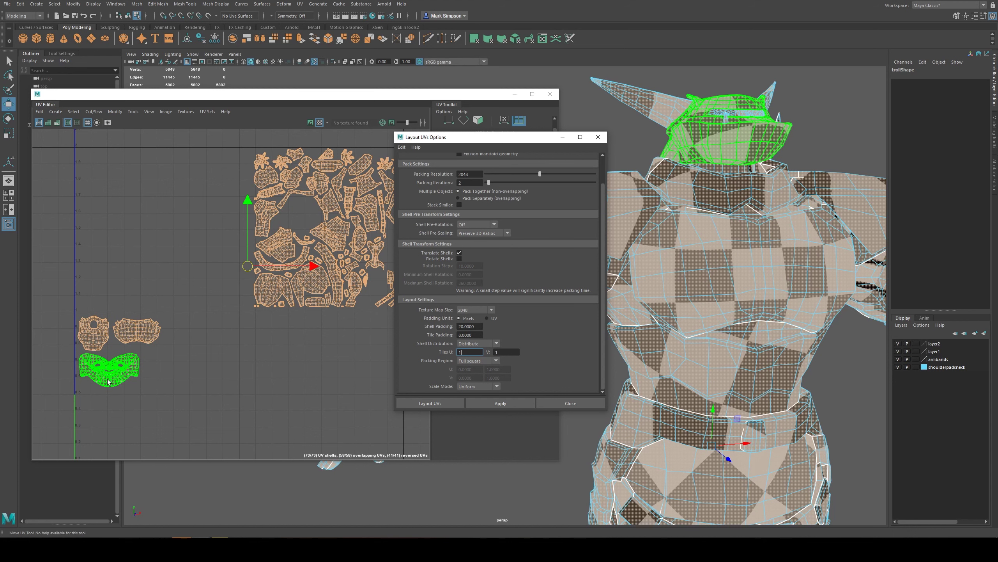
left_click(501, 403)
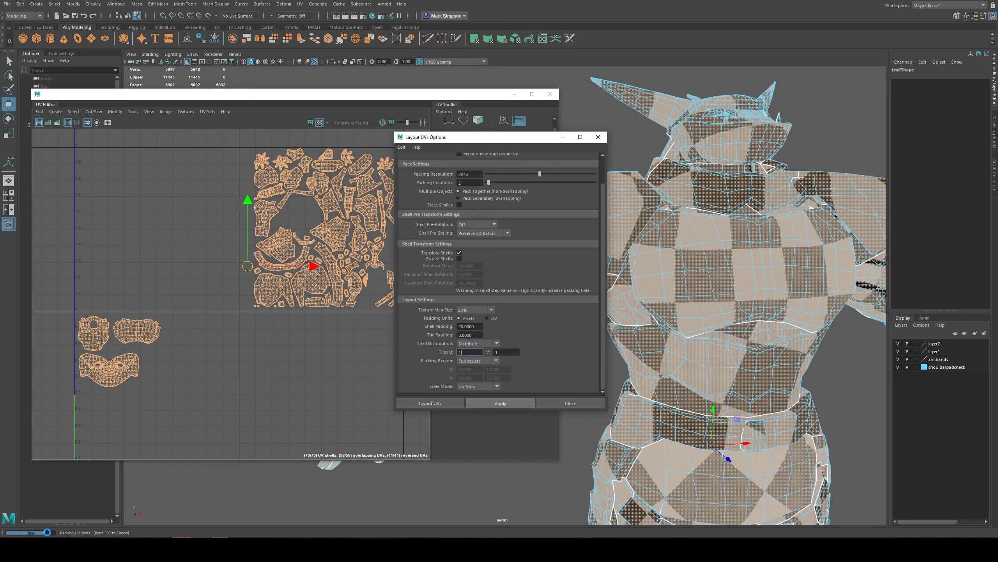
scroll(188, 383, "down", 1)
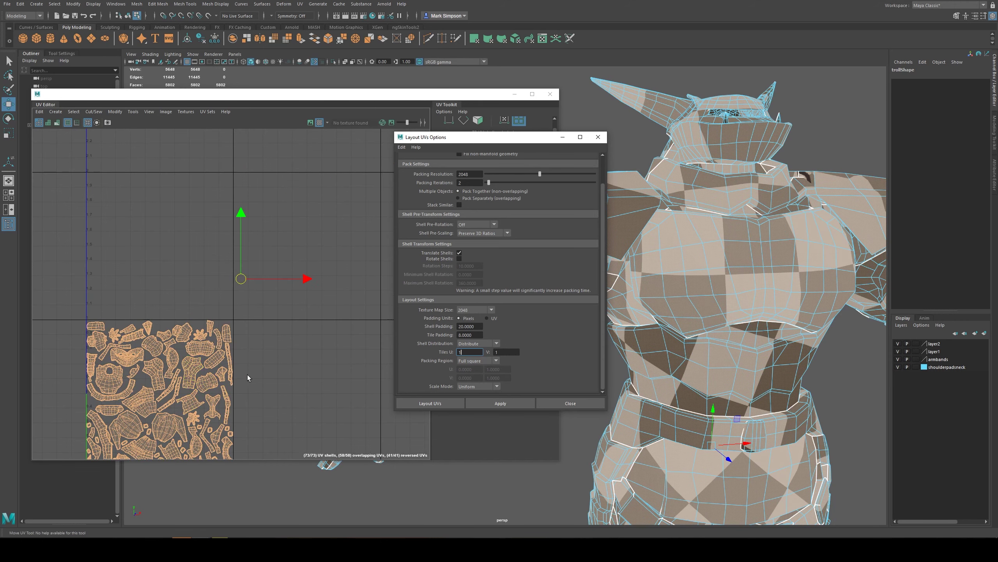
middle_click_drag(248, 375, 302, 275, "alt")
scroll(196, 310, "up", 3)
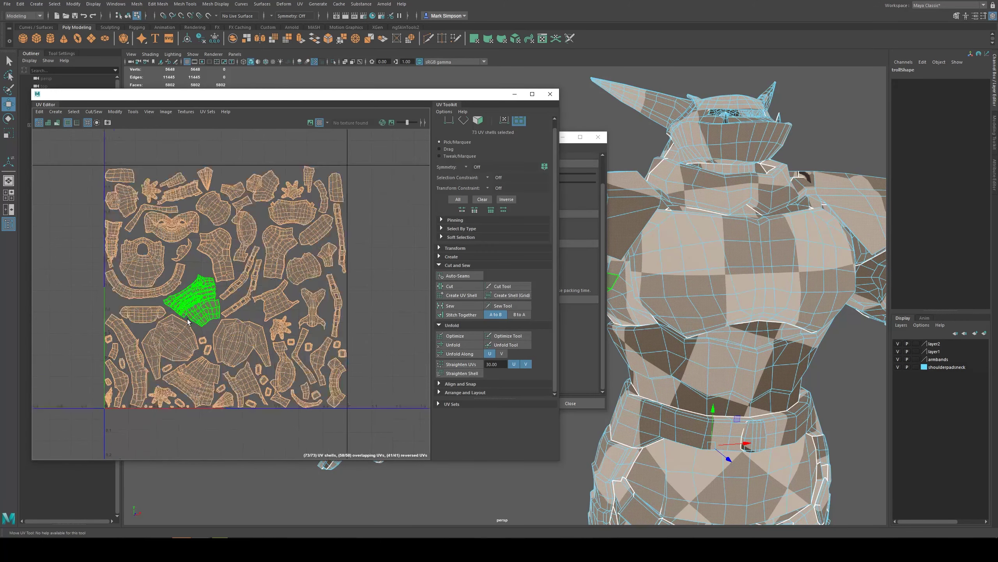
- Clear the shell selection, select the head shell and examine its size and orientation in the new layout
left_click(177, 153)
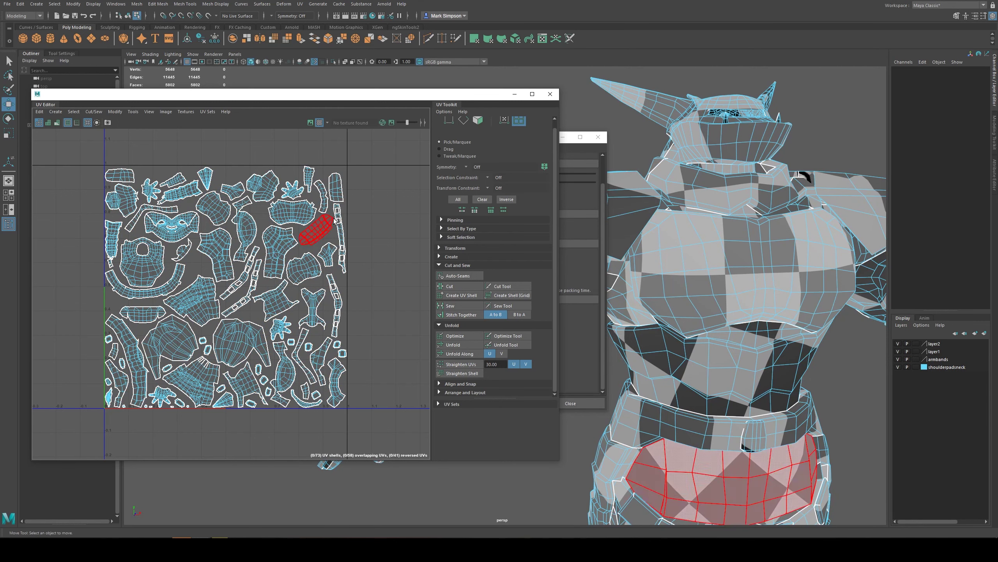
left_click(222, 329)
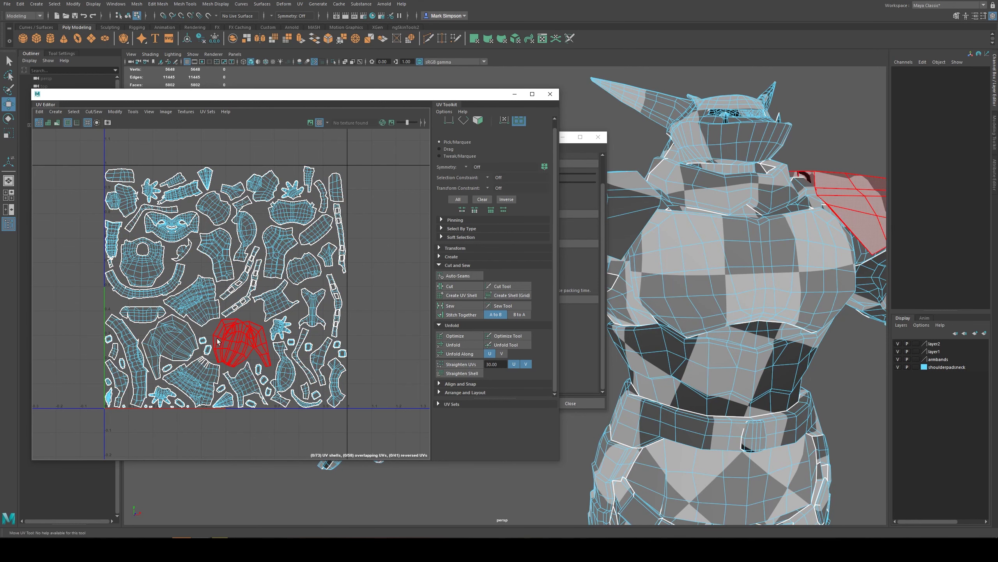
left_click(139, 256)
scroll(138, 256, "up", 2)
left_click(197, 215)
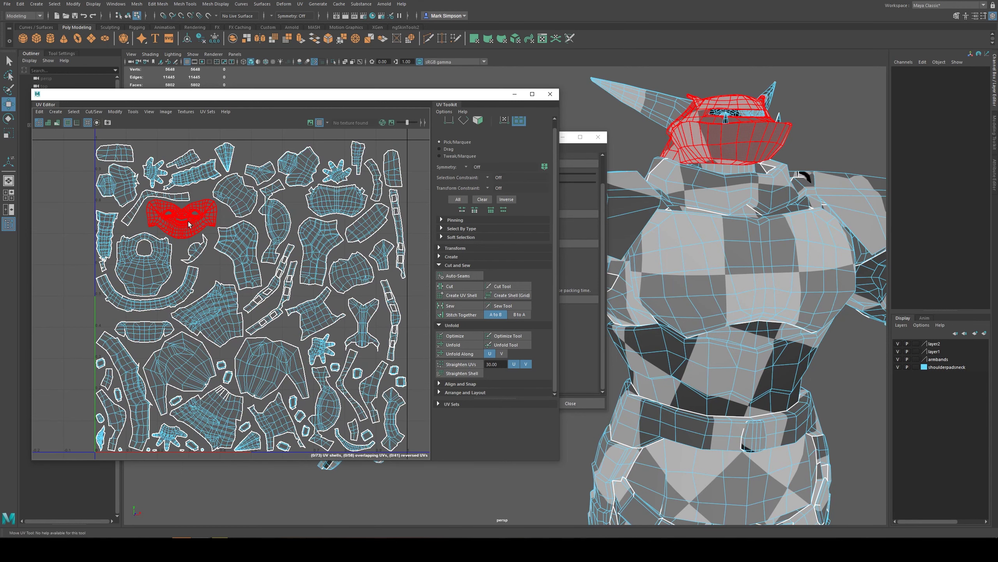
left_click(197, 214)
scroll(231, 281, "up", 2)
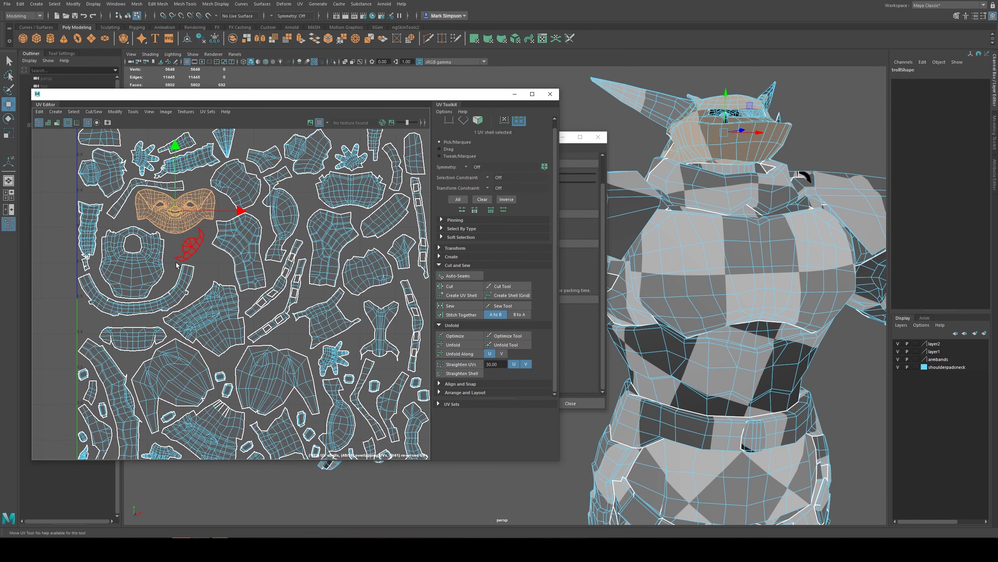
scroll(200, 275, "down", 3)
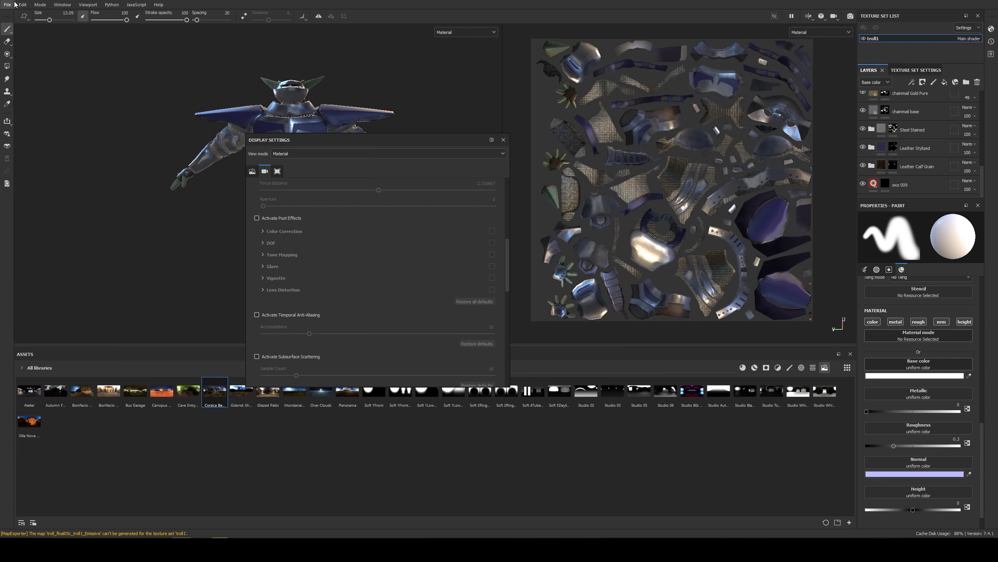
- Open Substance Painter's texture export and examine the mask map's naming in the Unity HD Render Pipeline (Metallic Standard) output template
left_click(7, 5)
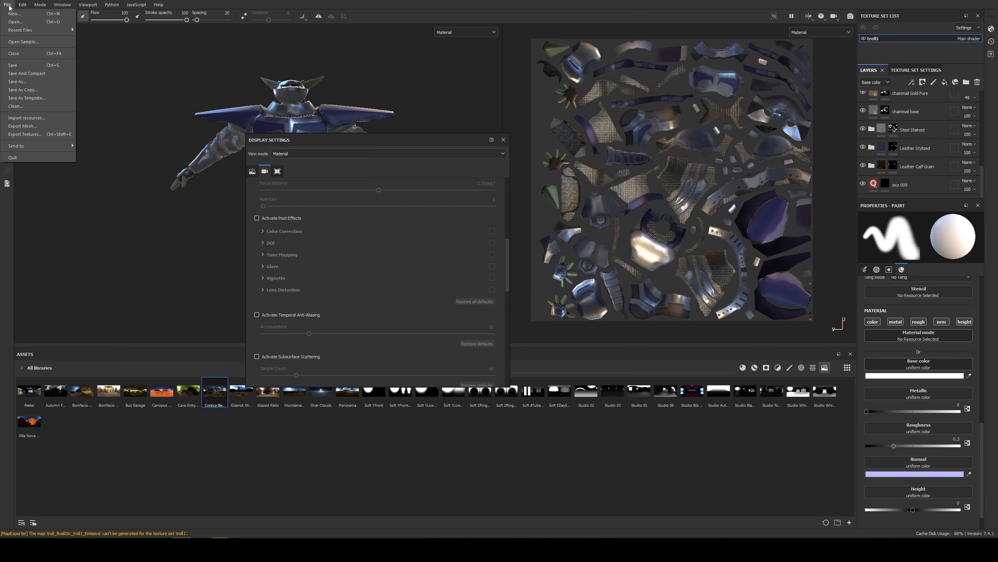
left_click(32, 134)
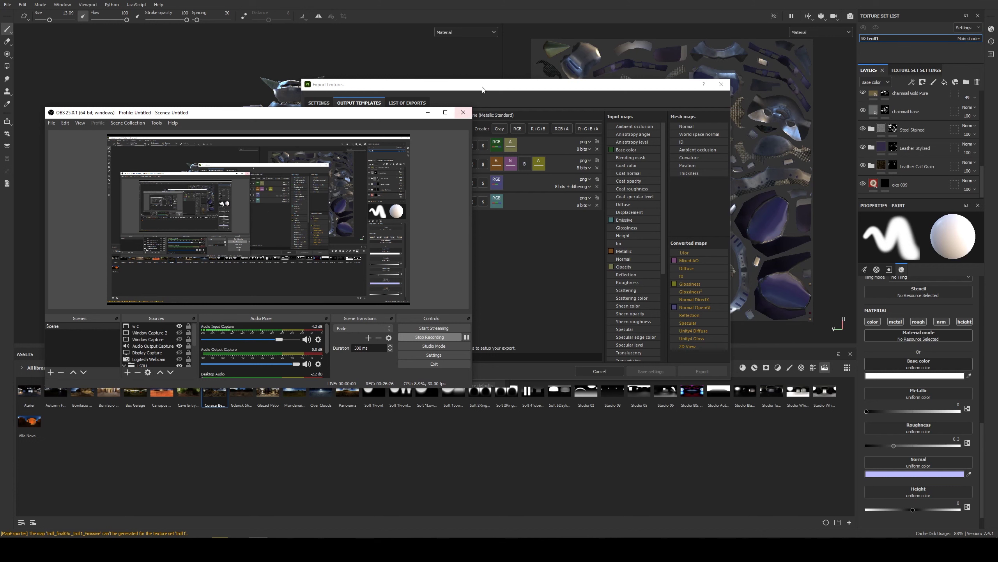
left_click_drag(483, 89, 533, 101)
left_click_drag(489, 179, 463, 179)
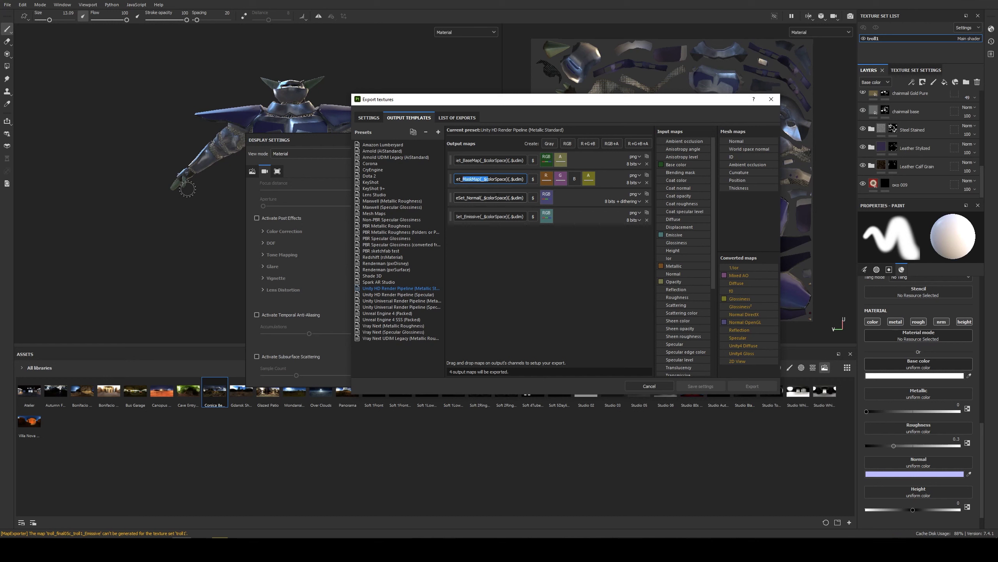
left_click(466, 198)
left_click(470, 179)
left_click_drag(473, 179, 455, 179)
left_click(503, 179)
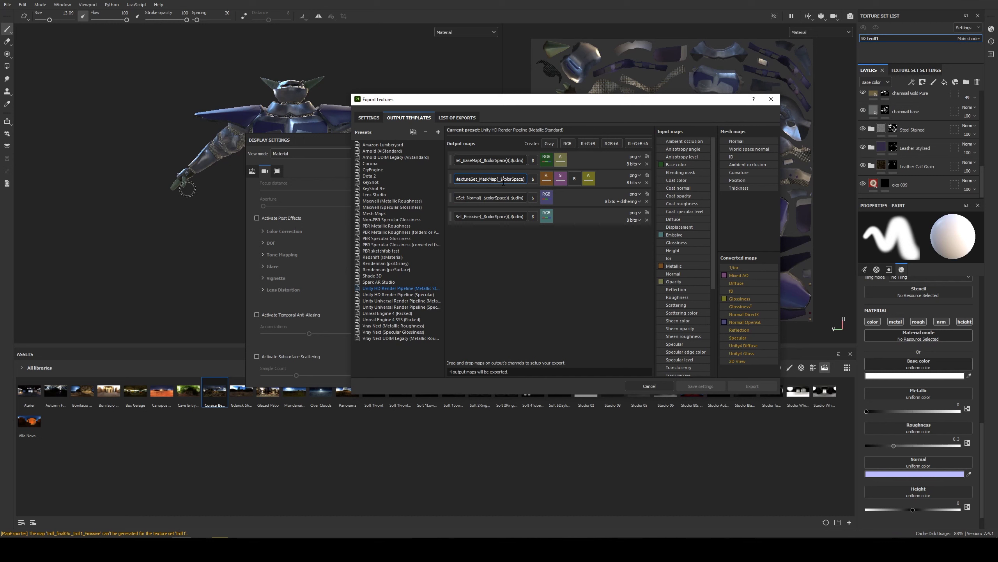
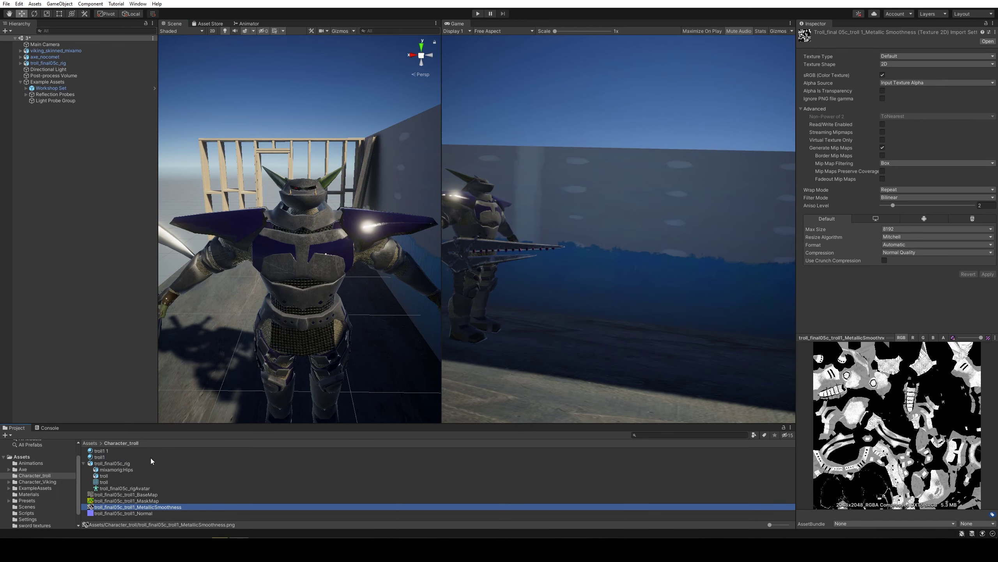
- In Unity, assign troll_final05c_troll1_MetallicSmoothness as the troll1 material's MetallicMap and toggle UseMetallicMap off and on to compare
left_click(99, 457)
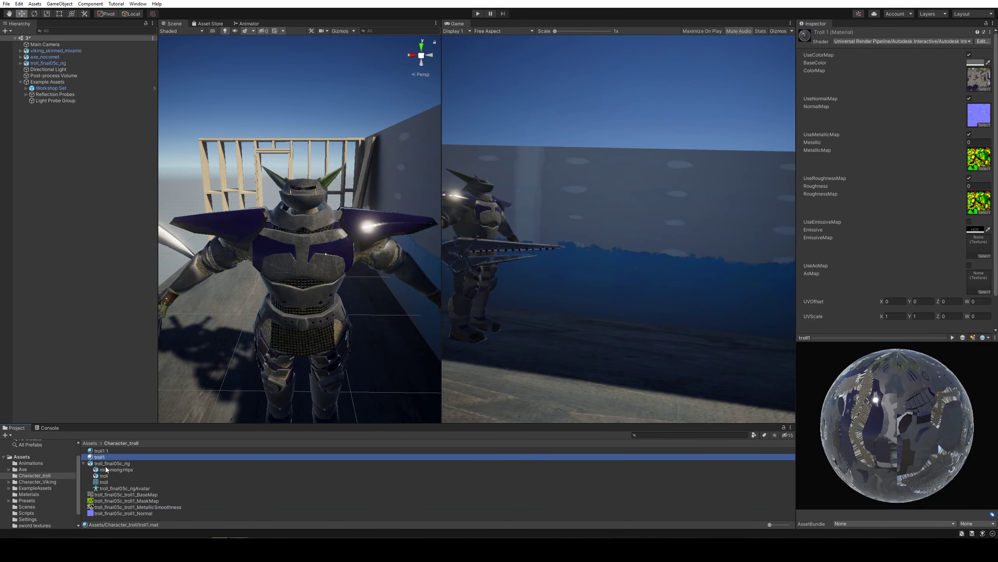
left_click(135, 508)
left_click_drag(134, 508, 977, 161)
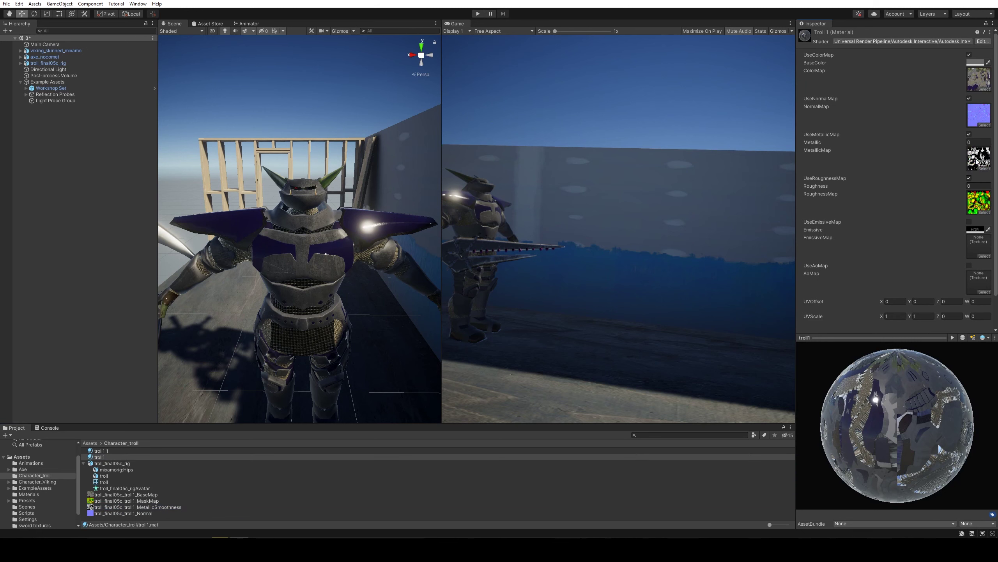
left_click(969, 134)
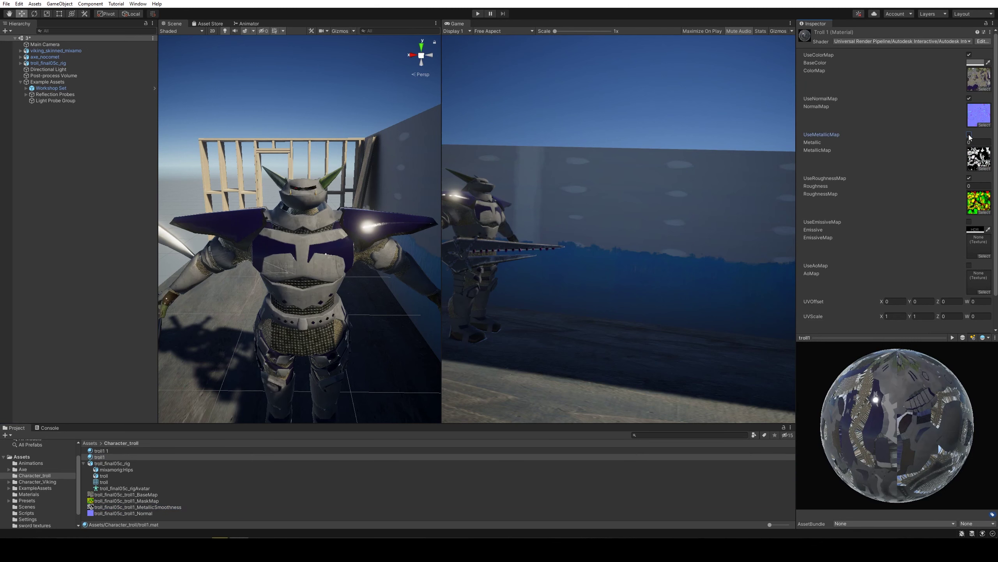
left_click(970, 134)
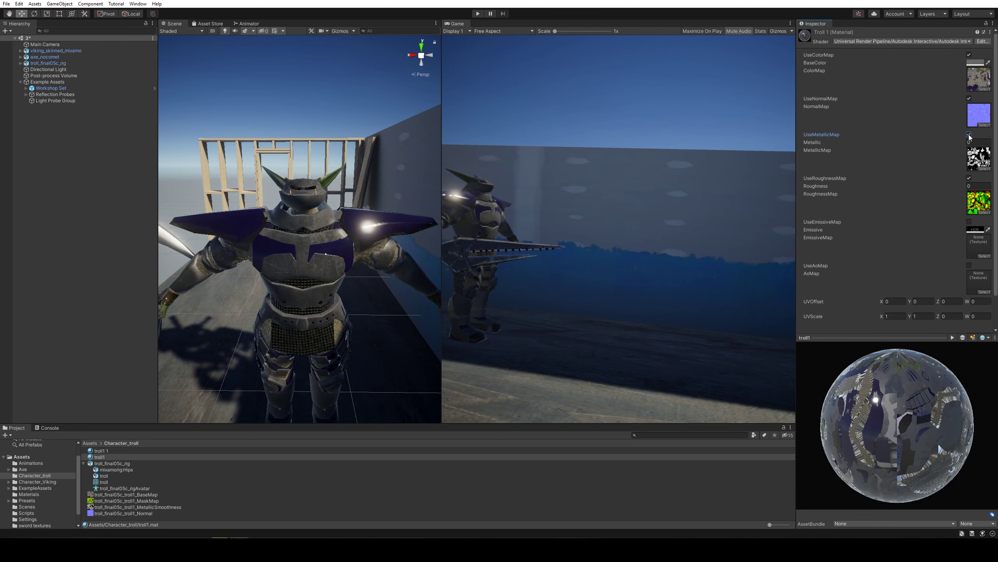
- Toggle the troll1 material's UseMetallicMap off and on, and set its Roughness to 165.19
left_click(970, 134)
left_click(969, 134)
left_click_drag(813, 142, 30, 151)
- Apply the troll1 1 material to the troll in the scene and assign troll_final05c_troll1_BaseMap as its Base Map
left_click_drag(100, 457, 301, 250)
left_click_drag(100, 457, 350, 251)
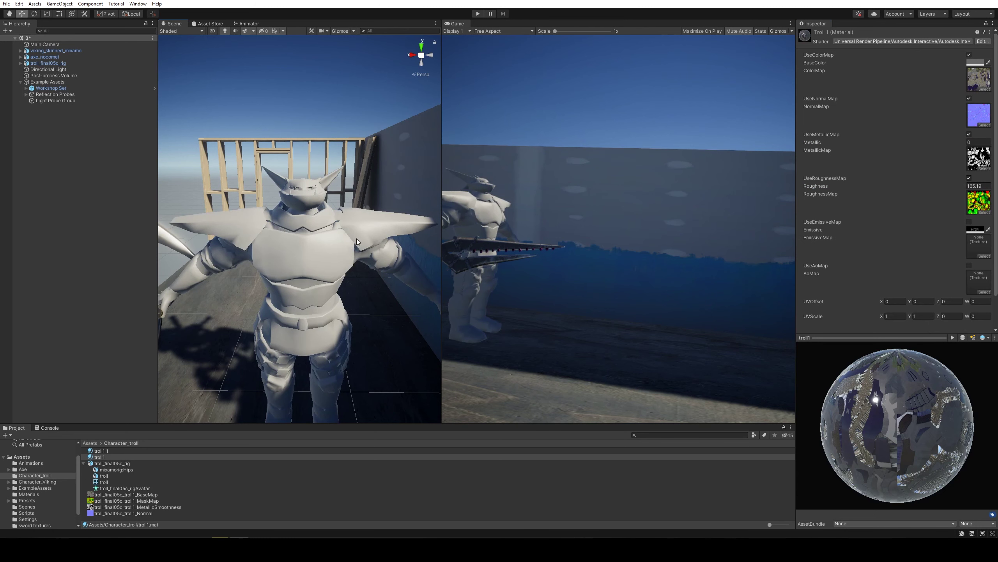
left_click(102, 451)
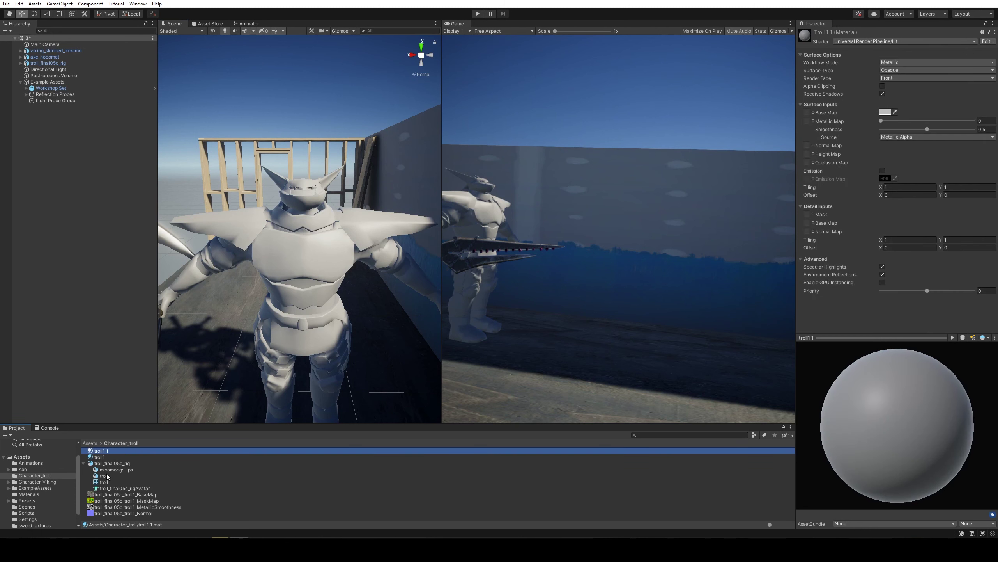
left_click_drag(101, 451, 750, 230)
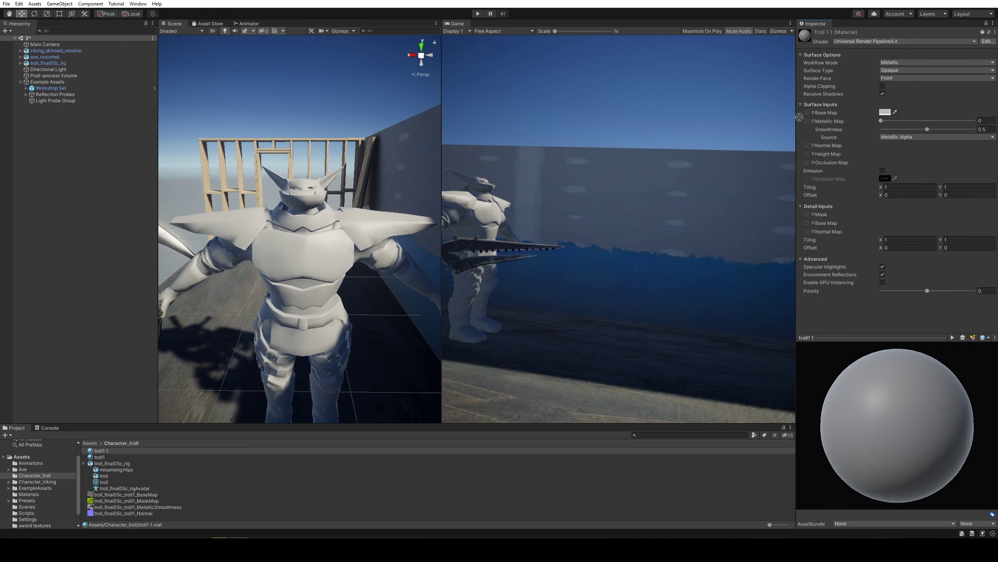
left_click_drag(799, 117, 807, 114)
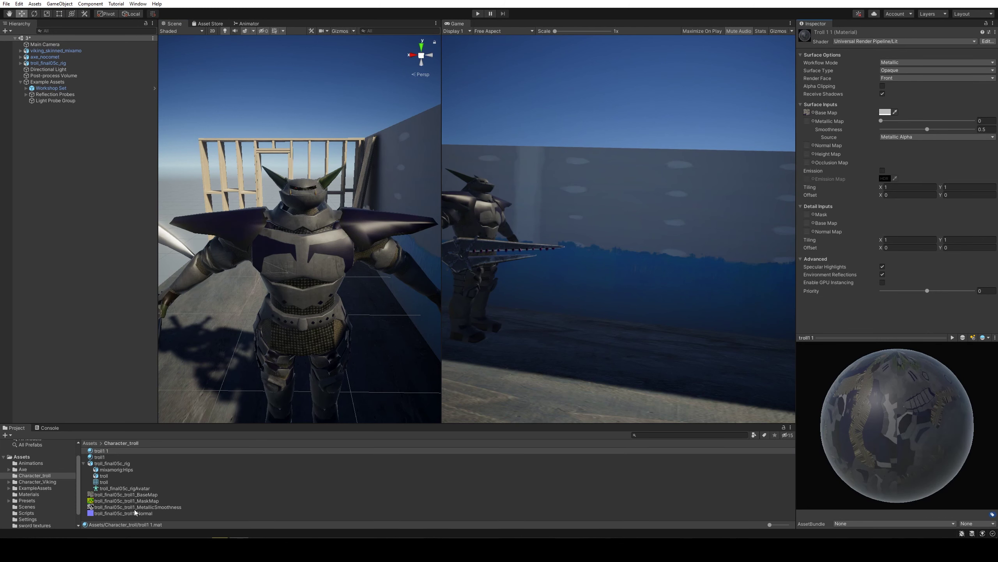
- Assign troll_final05c_troll1_MetallicSmoothness as Metallic Map, troll_final05c_troll1_Normal as Normal Map and troll_final05c_troll1_MaskMap as the Detail Inputs Mask
left_click_drag(137, 506, 866, 180)
left_click_drag(143, 507, 858, 149)
left_click_drag(807, 120, 807, 121)
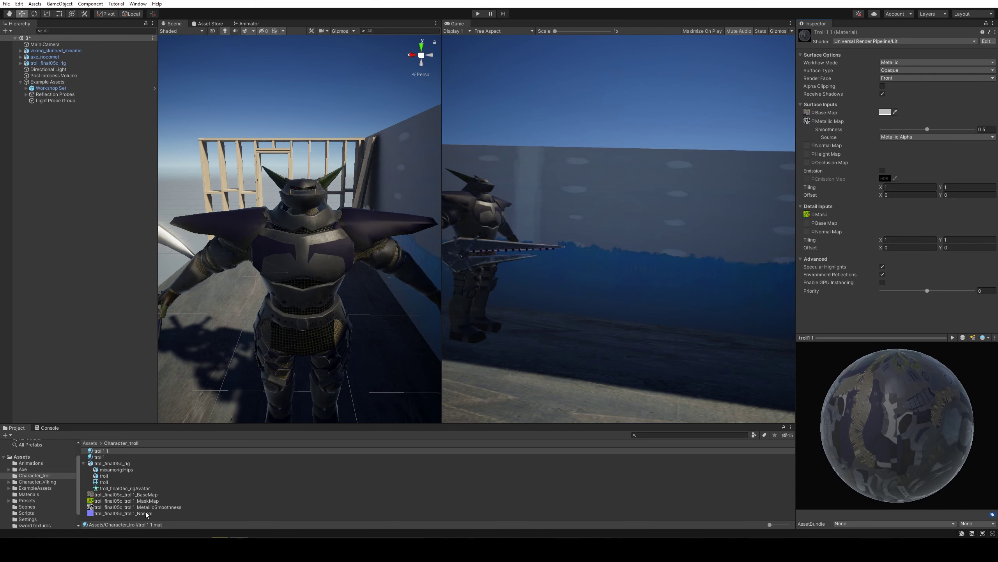
left_click_drag(808, 147, 807, 146)
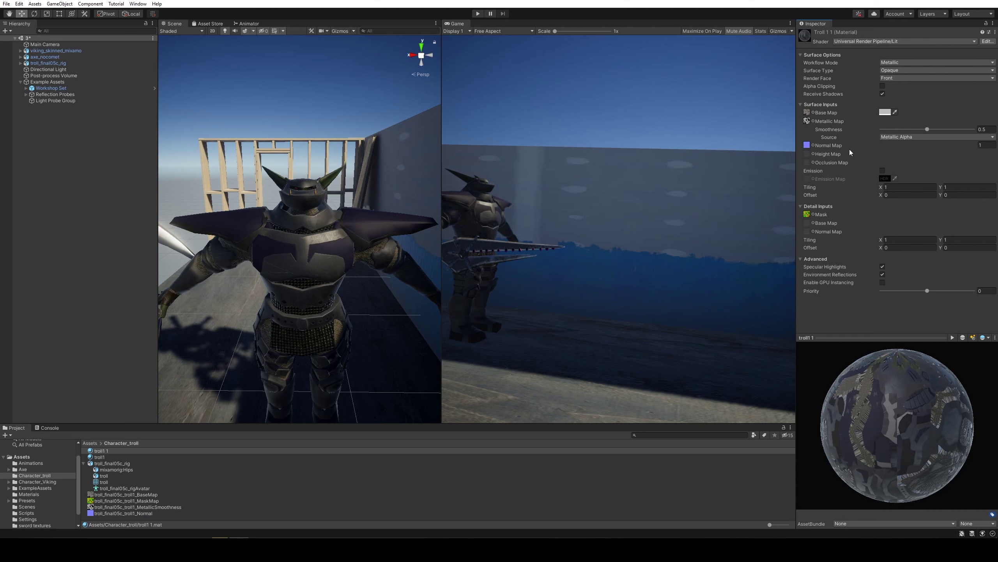
- Set the troll1 1 material's Smoothness to 1 and check the troll's armour up close
left_click_drag(351, 294, 350, 331, "alt")
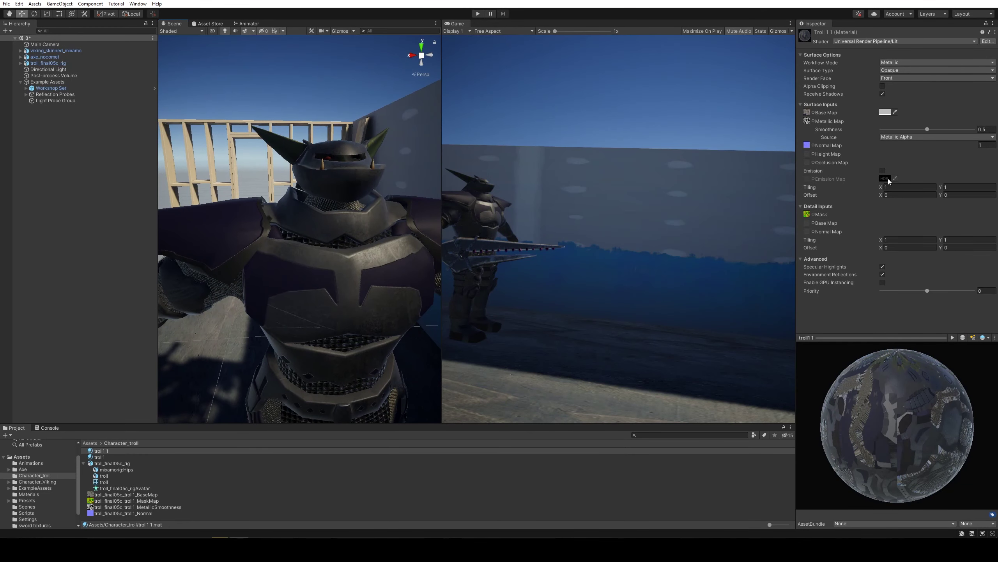
left_click_drag(927, 129, 988, 131)
left_click_drag(393, 206, 379, 243, "alt")
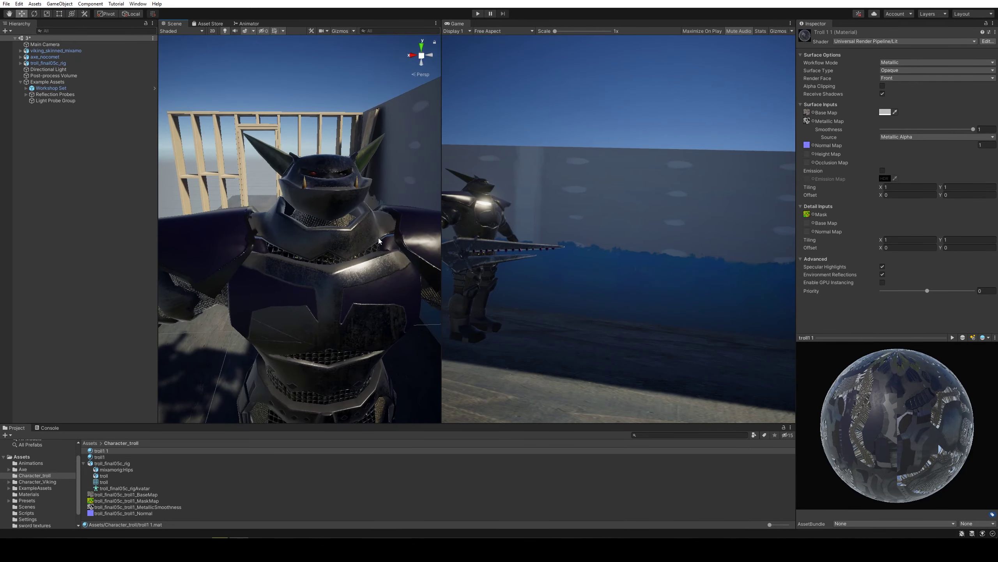
- Switch to Substance Painter, close the export and display settings windows, and examine the troll's shading for comparison with Unity
key("alt+Tab")
key("alt+Tab")
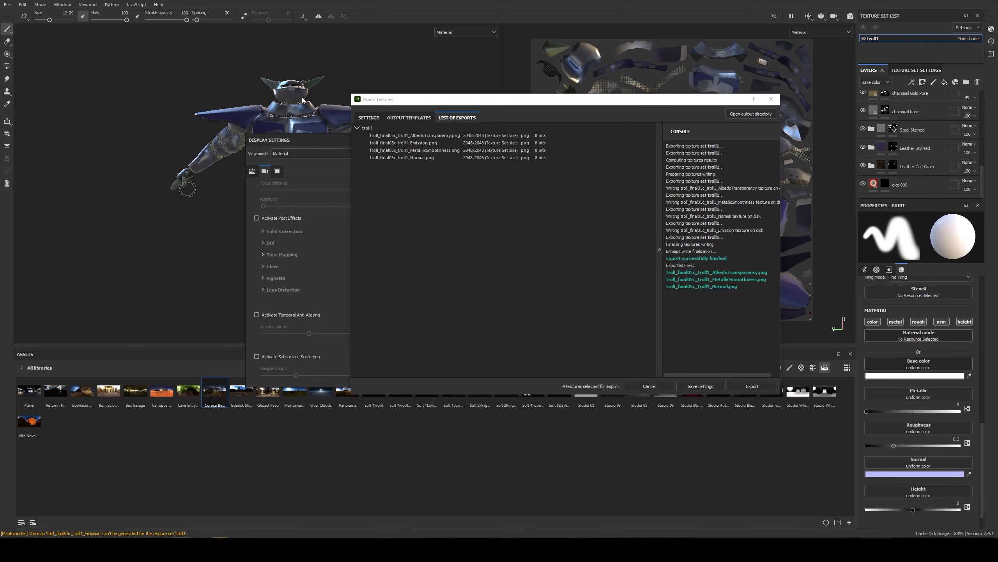
left_click(771, 99)
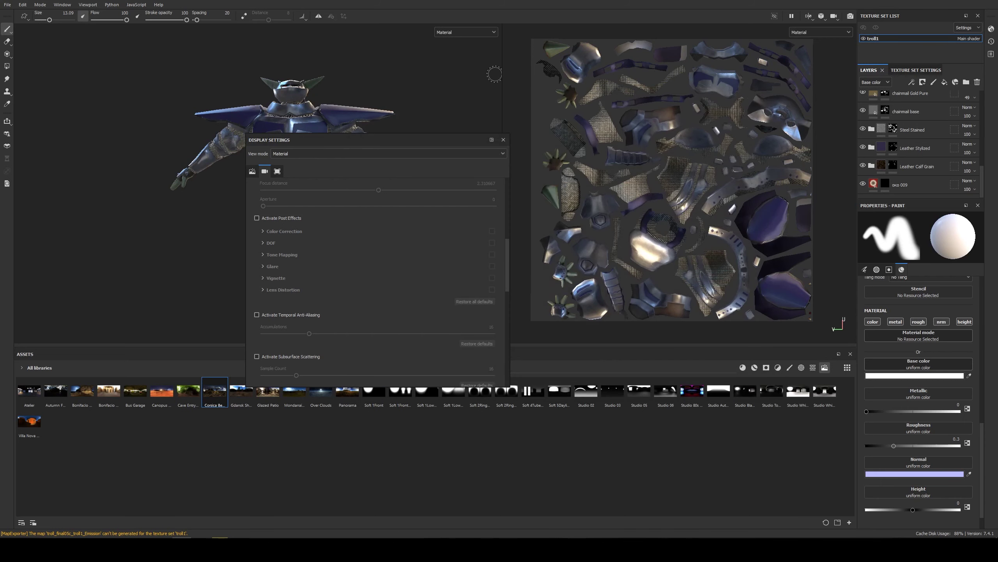
left_click(503, 140)
mouse_move(236, 150)
left_mouse_down("alt")
mouse_move(251, 146)
mouse_move(227, 142)
mouse_move(246, 144)
left_mouse_up("alt")
key("alt+Tab")
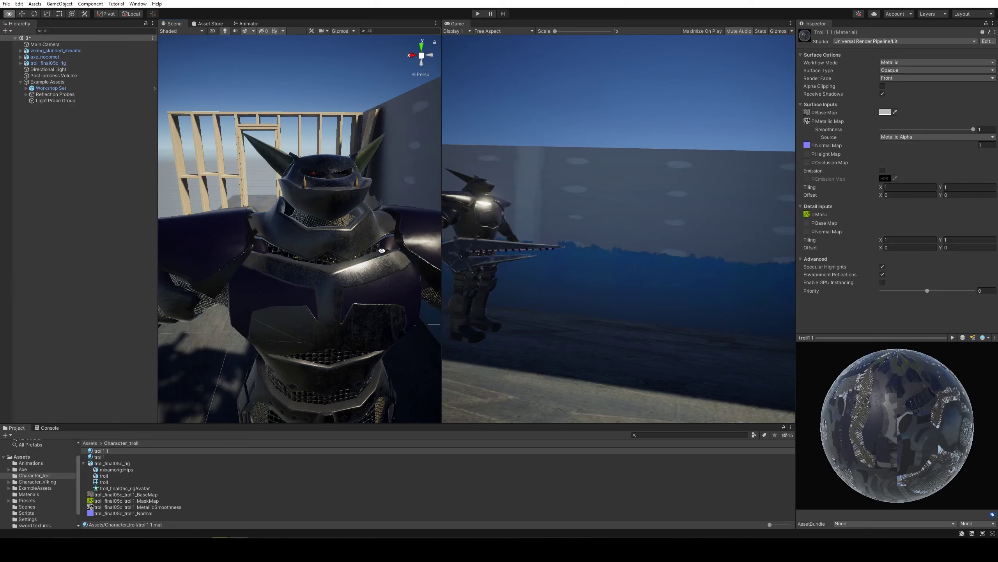
- In Unity, compare the troll's look with Smoothness lowered to 0.924 and restored to 1
left_click_drag(382, 251, 369, 206, "alt")
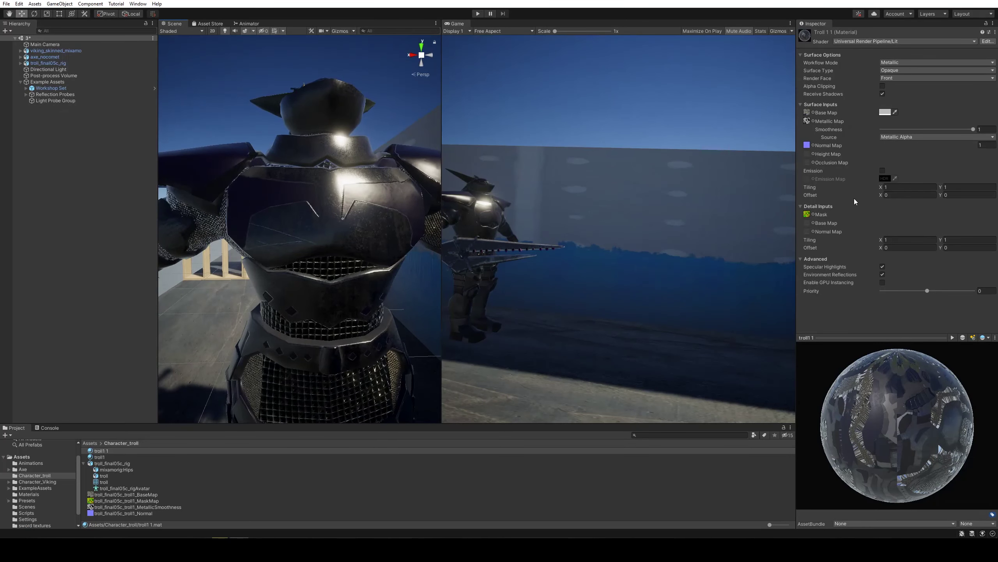
left_click_drag(973, 129, 997, 134)
left_click_drag(393, 215, 365, 229, "alt")
scroll(346, 314, "up", 6)
scroll(343, 303, "down", 4)
left_click_drag(341, 295, 350, 275, "alt")
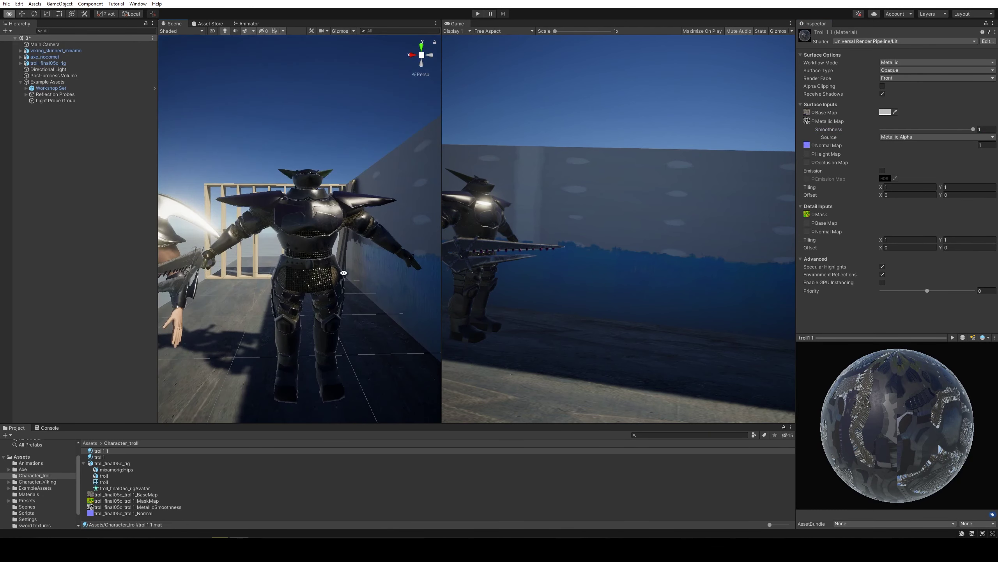
left_click_drag(972, 130, 964, 130)
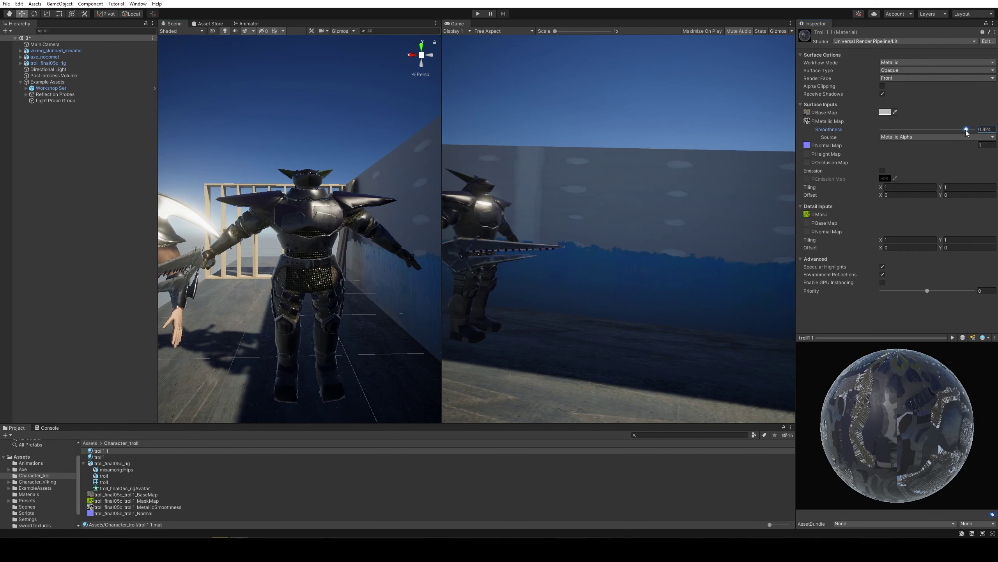
left_click_drag(265, 207, 315, 298, "alt")
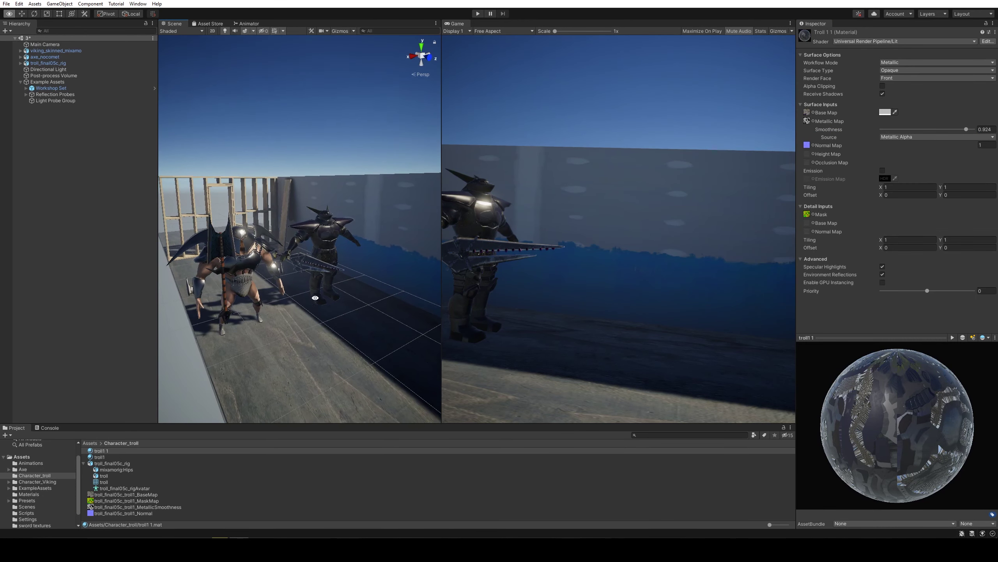
left_click_drag(971, 134, 979, 131)
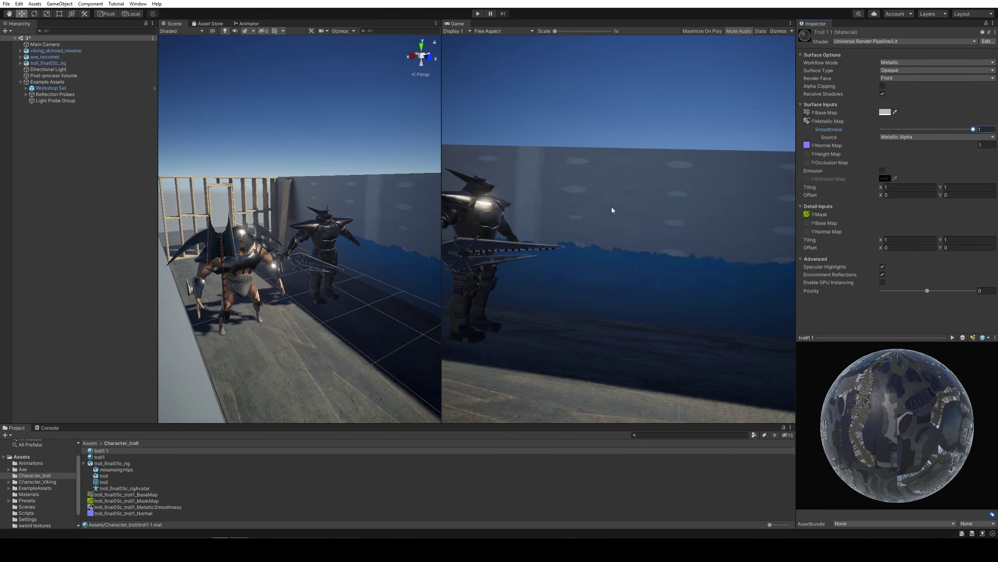
- Examine the troll's reflections and shading up close in the scene and reopen the troll1 1 material's settings
left_click_drag(315, 271, 276, 241, "alt")
scroll(302, 276, "up", 5)
scroll(300, 279, "down", 2)
scroll(314, 280, "up", 4)
left_click(278, 232)
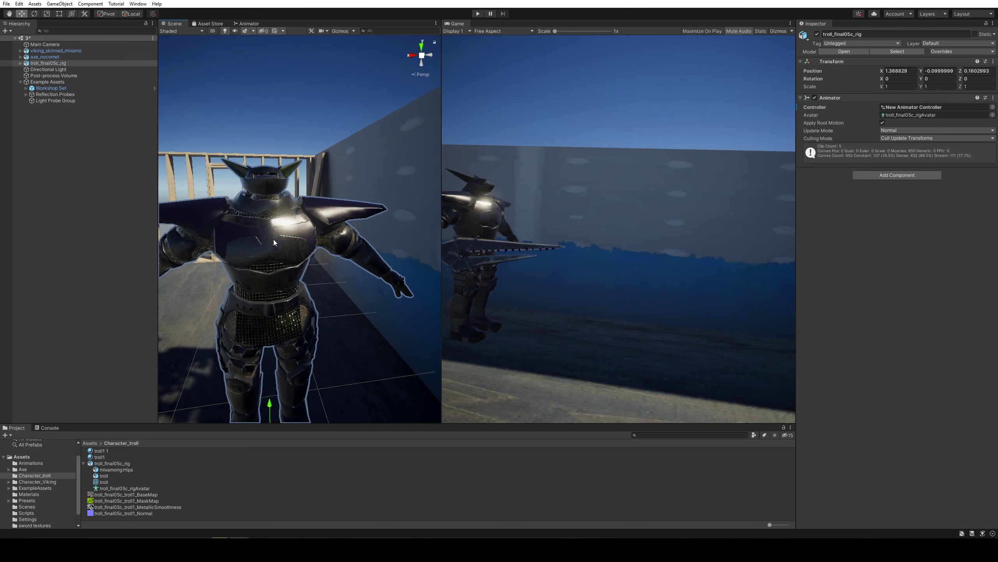
left_click(102, 451)
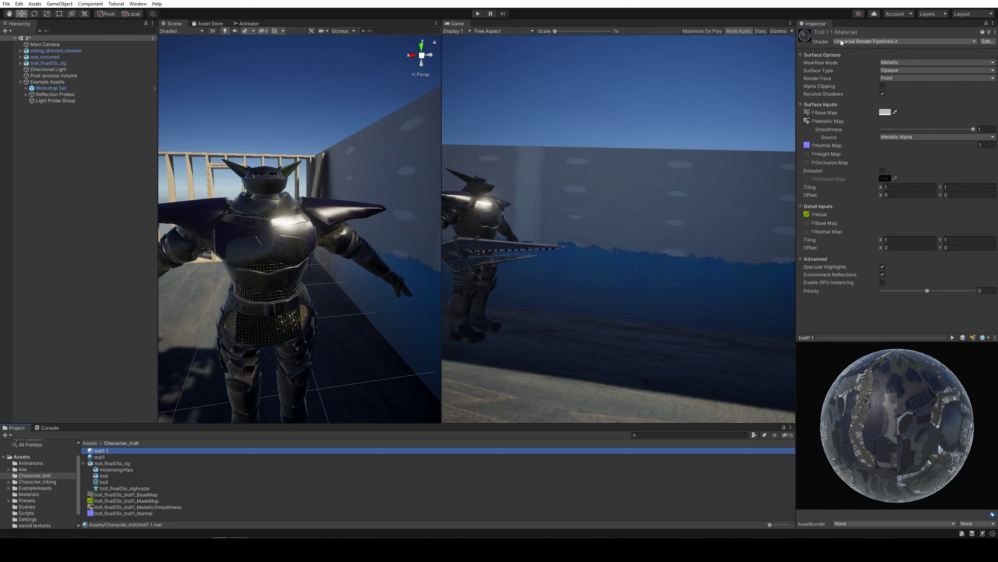
left_click(7, 4)
left_click(21, 4)
scroll(297, 272, "down", 5)
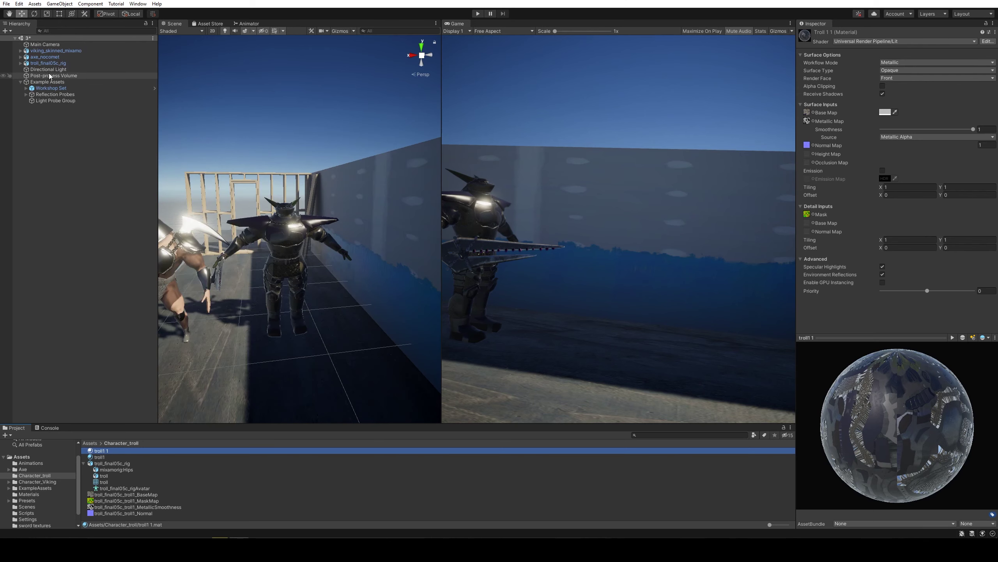
- Scale the Workshop Set to 3.535 in X and 2.0445 in Z, and position it at -2.31, -0.188, -1.83
left_click(49, 63)
left_click_drag(326, 253, 397, 305, "alt")
scroll(357, 315, "down", 5)
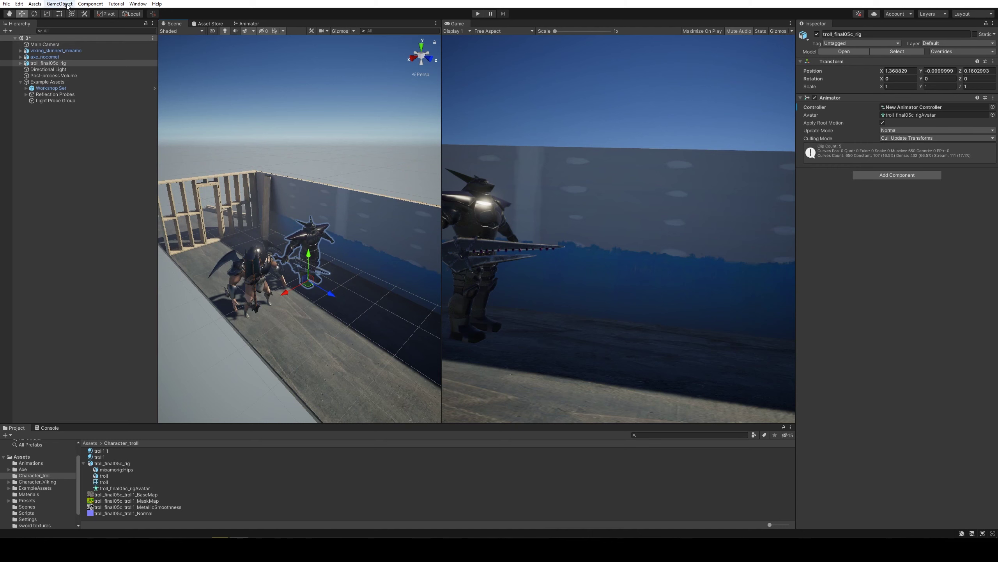
mouse_move(378, 251)
left_mouse_down("alt")
mouse_move(352, 266)
mouse_move(365, 292)
mouse_move(329, 296)
mouse_move(406, 269)
mouse_move(360, 248)
left_mouse_up("alt")
left_click(404, 246)
scroll(378, 293, "down", 2)
key("e")
key("r")
key("w")
scroll(275, 291, "up", 5)
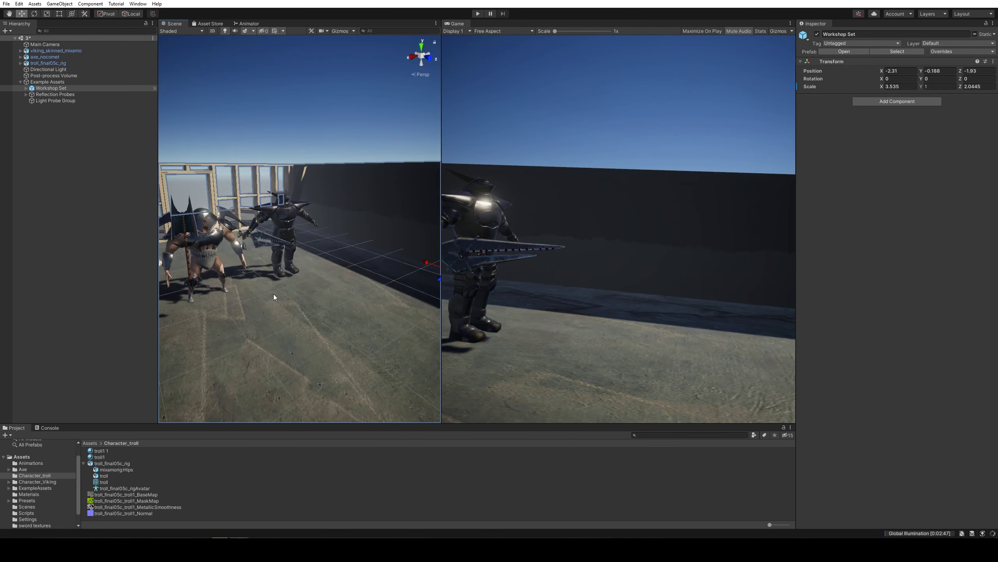
- Run the scene in play mode and watch the troll's animation in the game view
left_click(478, 14)
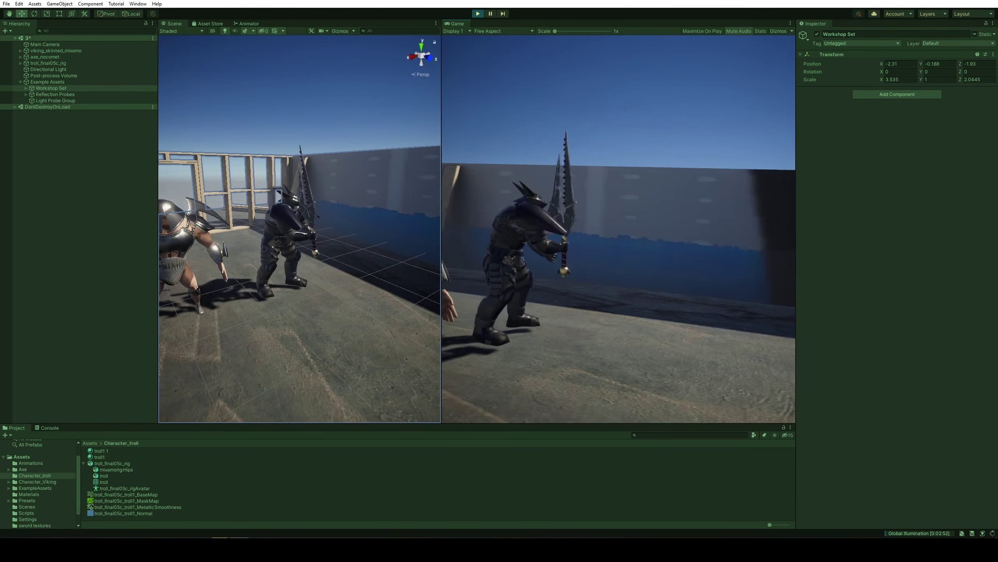
key("q")
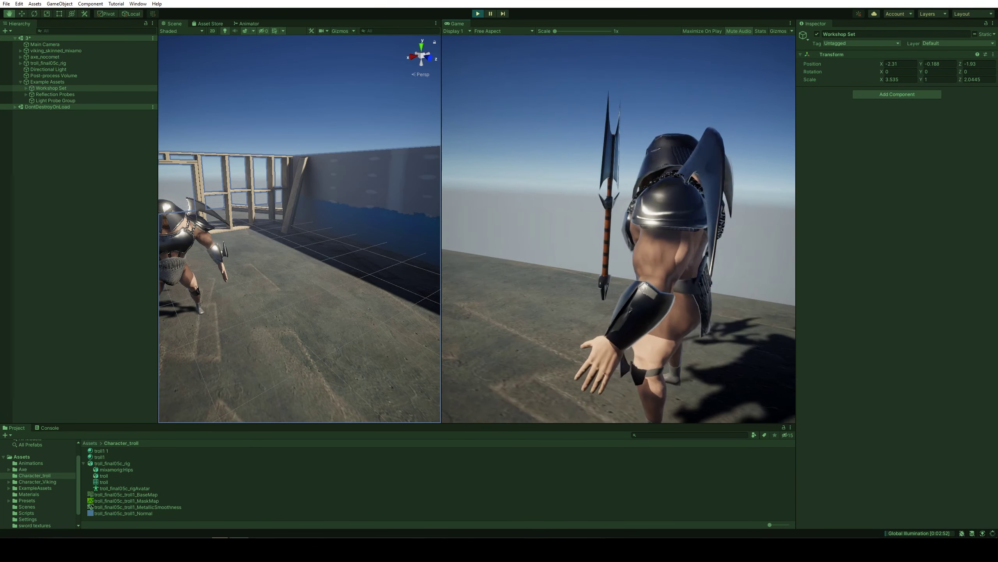
key("w")
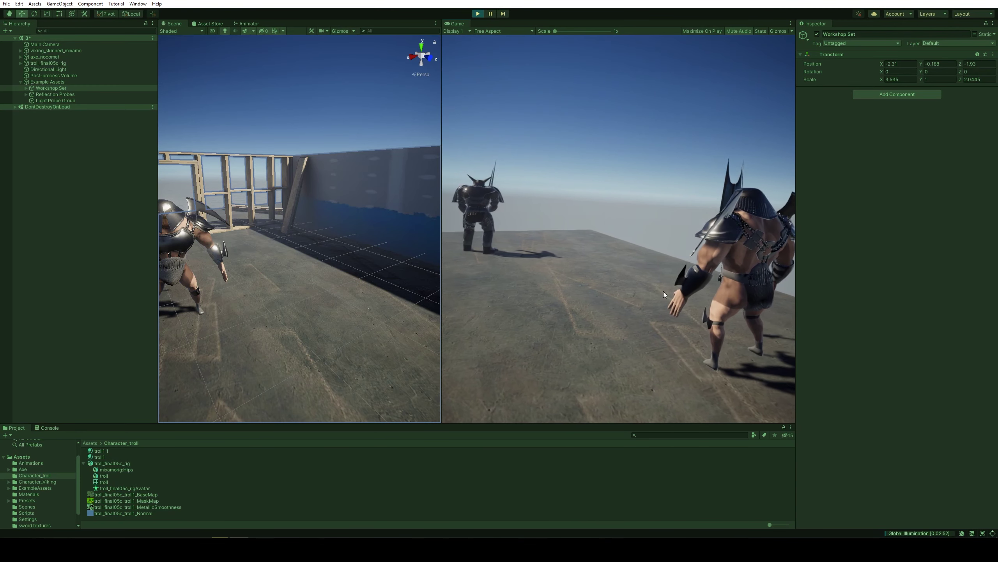
- Try to move the viking's Mesh_viking_mesh1 object across the floor towards the troll
left_click(194, 263)
scroll(194, 263, "down", 6)
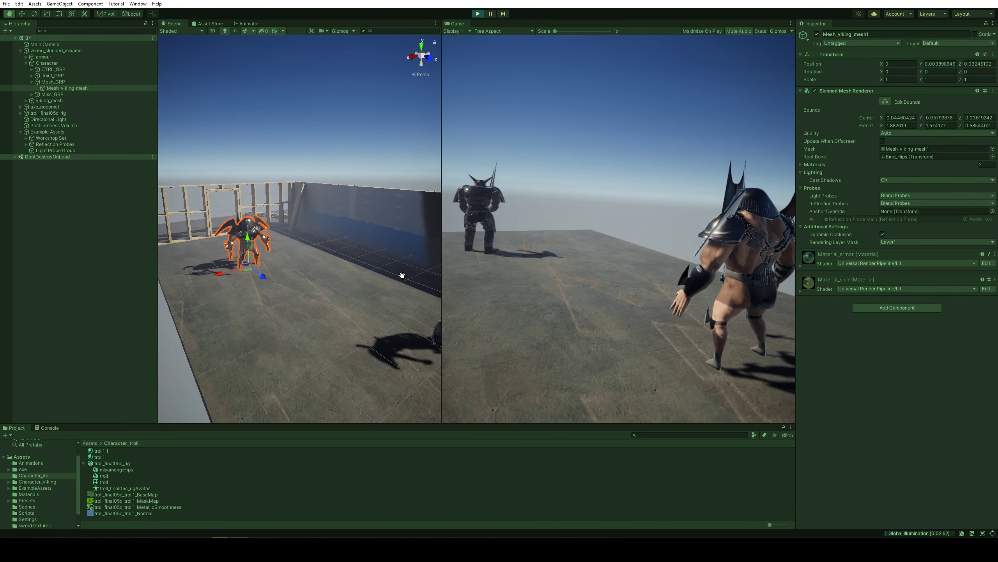
left_click_drag(402, 275, 269, 261, "alt")
right_click_drag(269, 261, 223, 198)
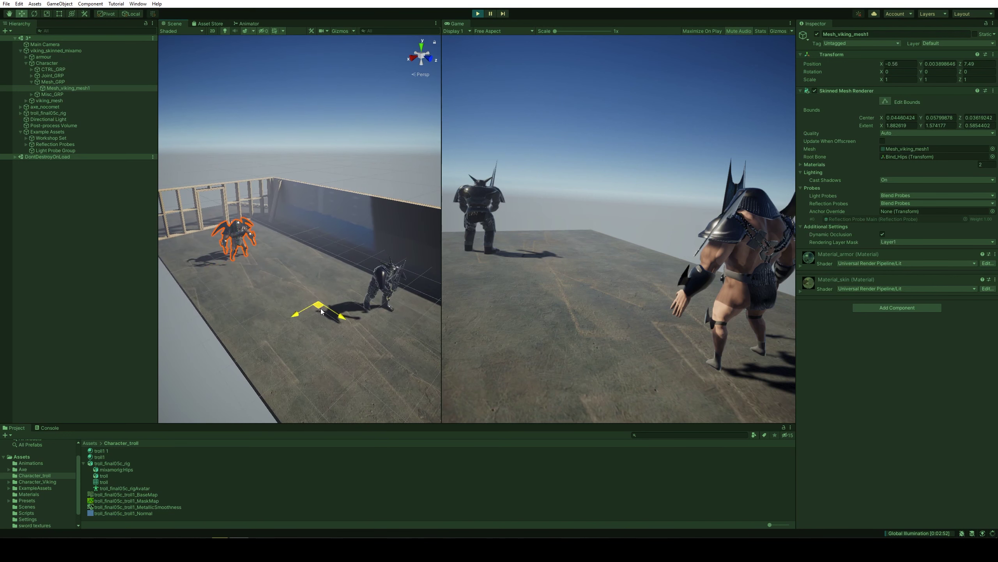
left_click(250, 226)
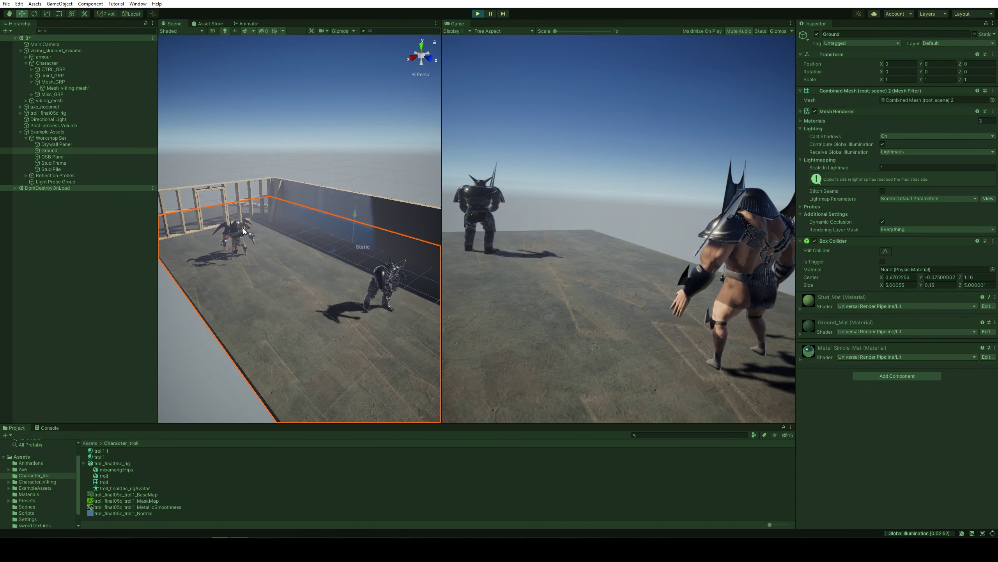
left_click(244, 228)
left_click(230, 235)
left_click(229, 235)
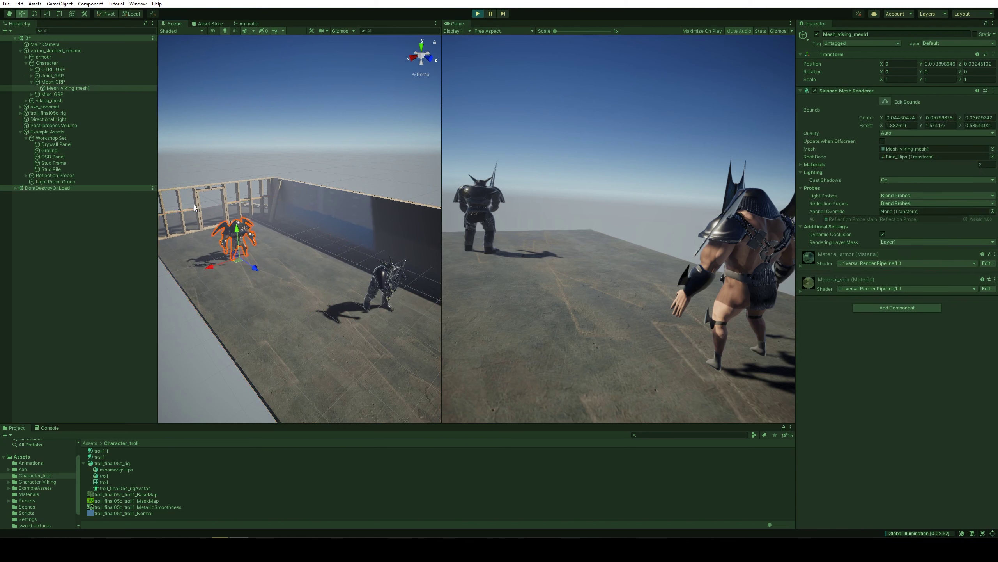
- Move the whole viking_skinned_mixamo object beside the troll, to about X 2.82 and Z 5.26, and undo the move
left_click(47, 51)
left_click_drag(222, 259, 332, 330)
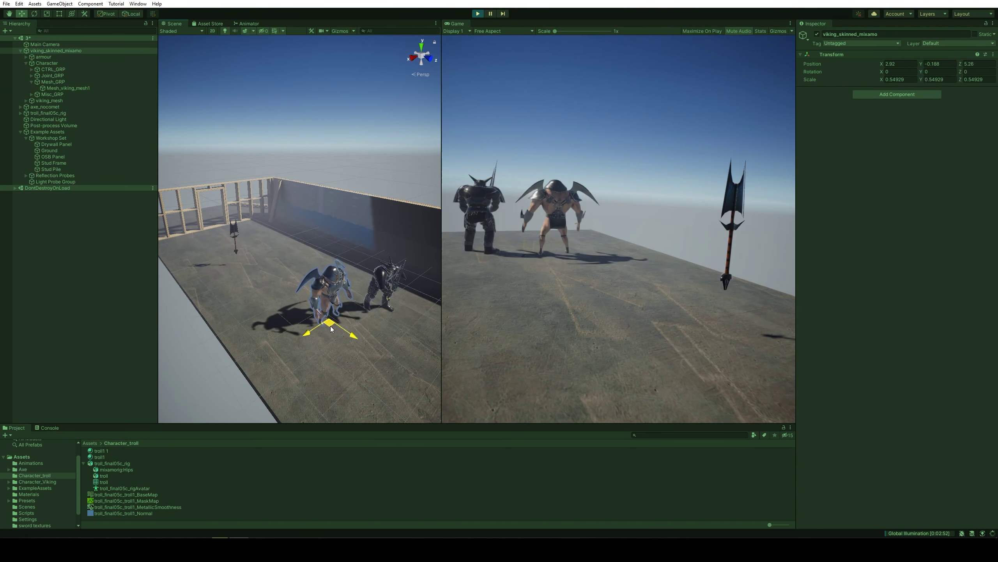
key("ctrl+z")
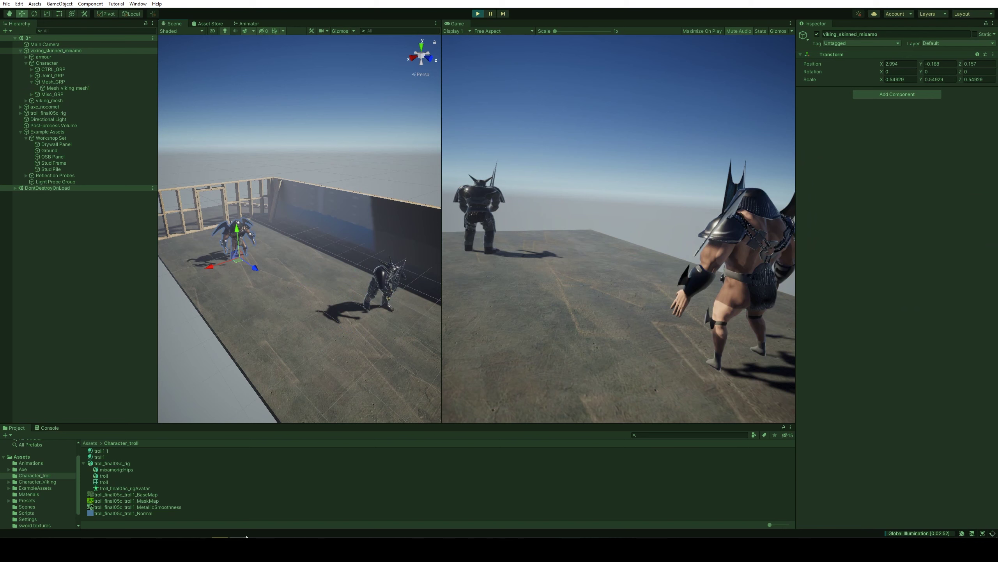
left_click_drag(292, 281, 288, 258, "alt")
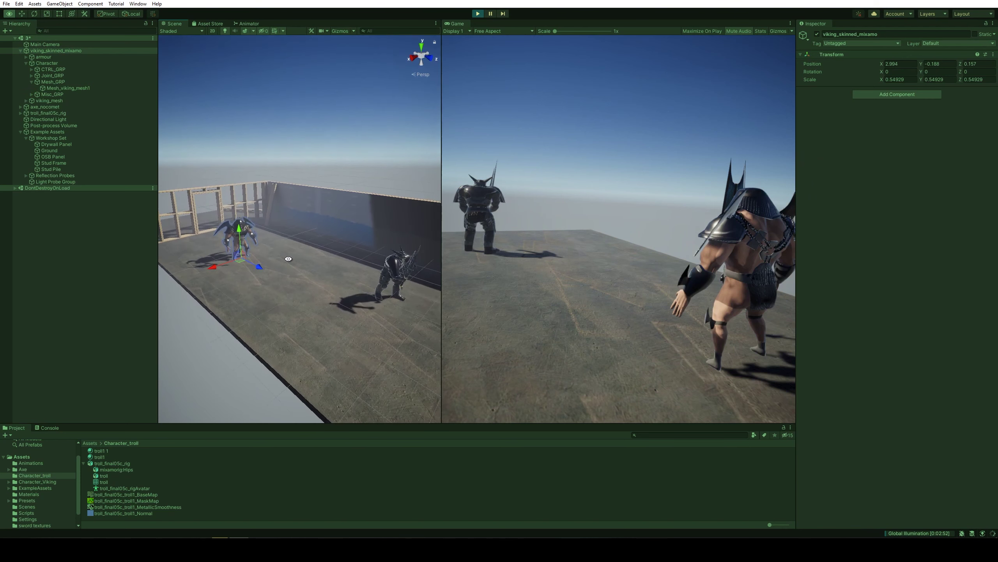
- Examine the animation states and their transitions in the Animator's Base Layer and return to the scene view
left_click(257, 23)
scroll(350, 211, "down", 3)
mouse_move(386, 224)
left_mouse_down("alt")
mouse_move(339, 181)
mouse_move(398, 230)
left_mouse_up("alt")
scroll(352, 198, "up", 2)
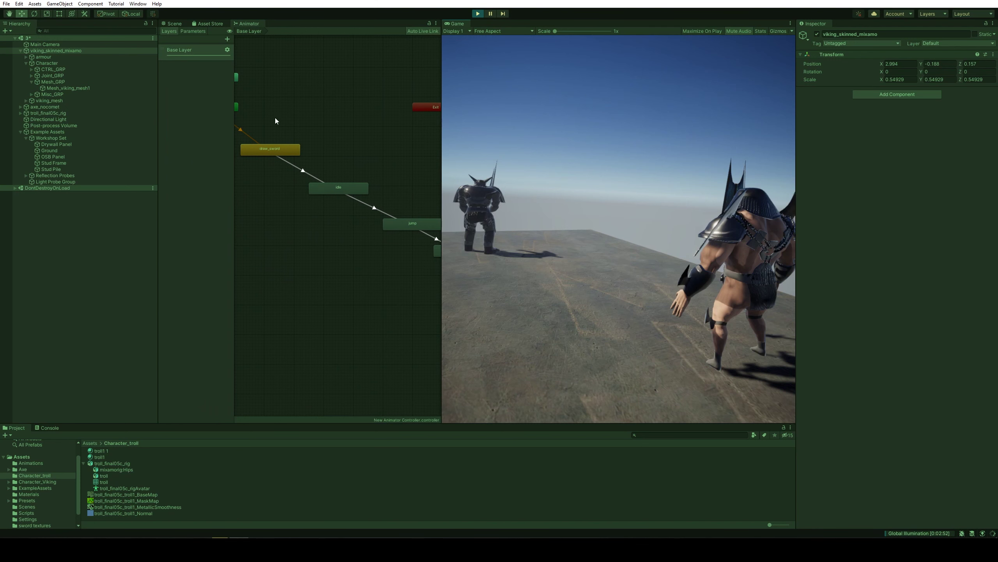
left_click(174, 24)
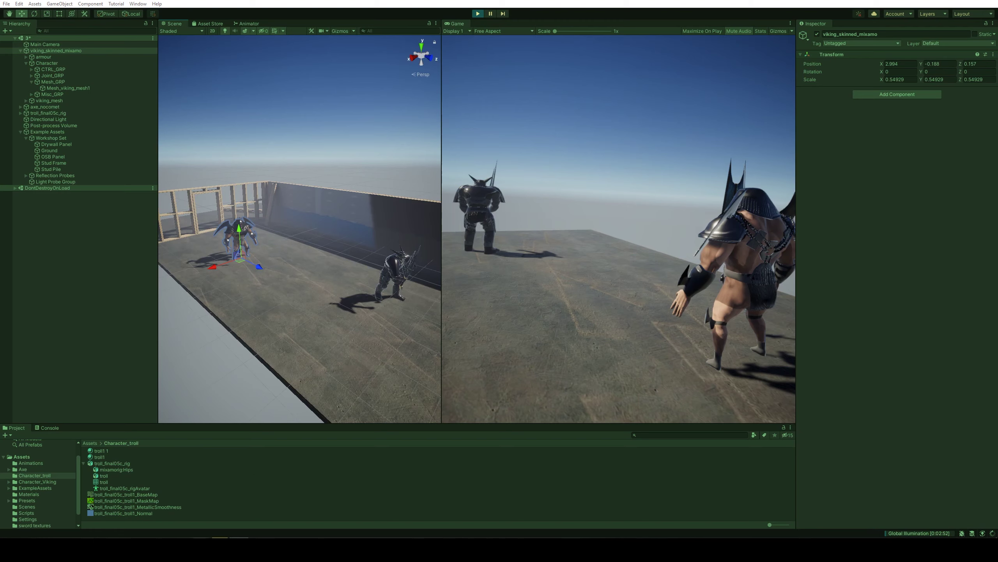
- Switch to Maya, close the UV Editor and return the troll to object mode with the whole model selected
left_click(246, 512)
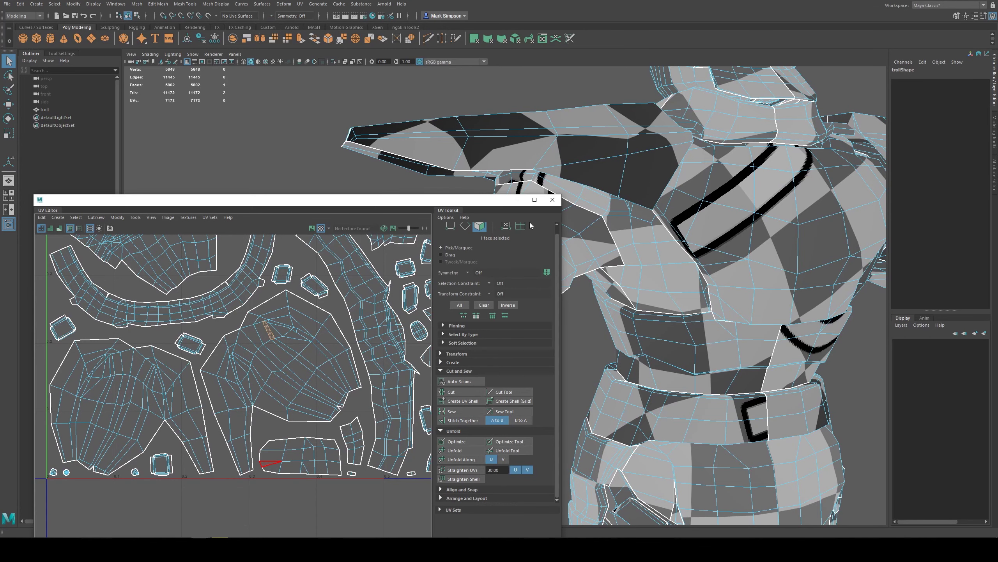
left_click(552, 200)
scroll(500, 248, "down", 5)
left_click_drag(500, 244, 656, 256, "alt")
right_click_drag(446, 223, 483, 203)
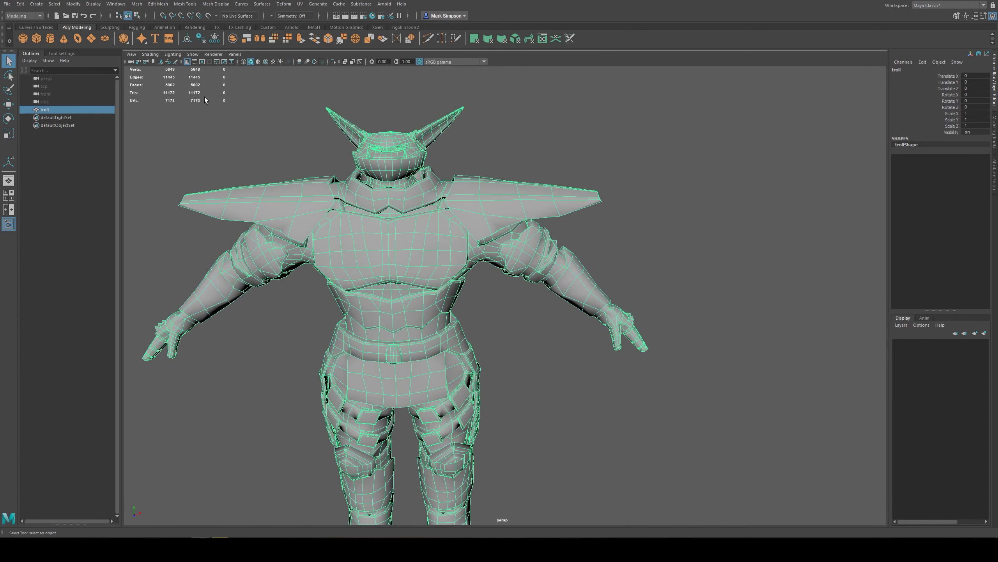
- Start a new empty scene without saving the current troll scene
left_click(7, 4)
left_click(11, 7)
left_click(6, 4)
left_click(17, 13)
left_click(500, 270)
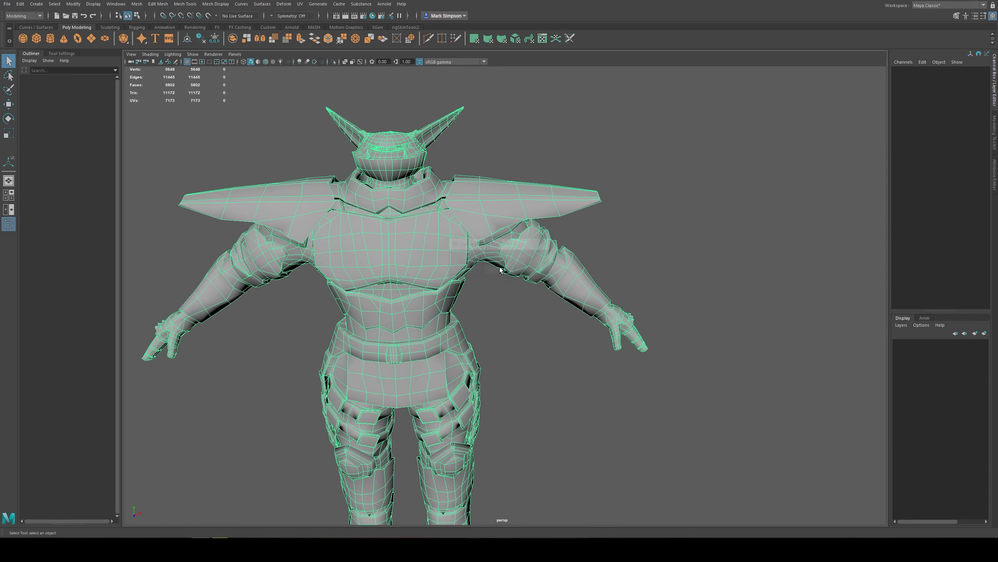
mouse_move(147, 550)
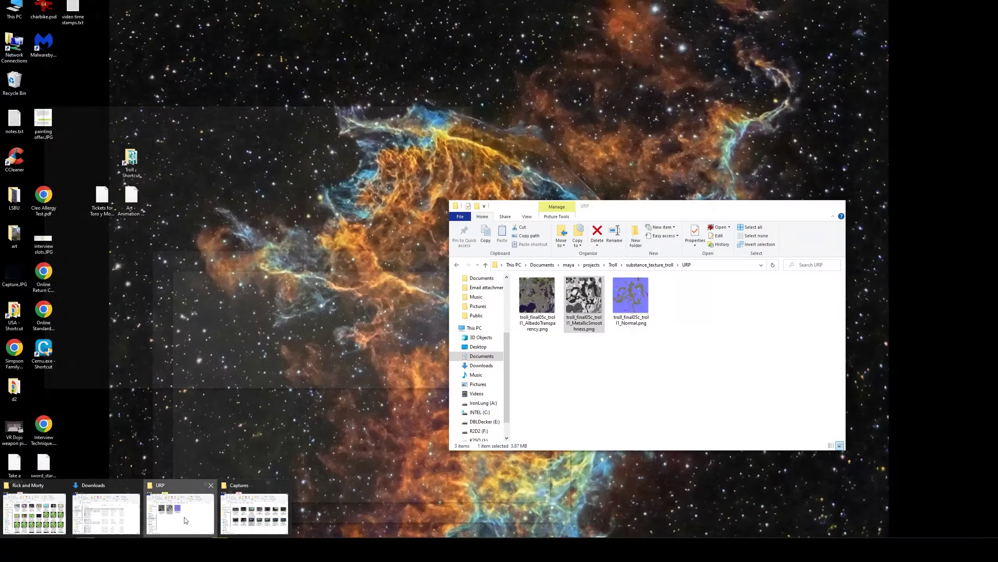
left_click(180, 516)
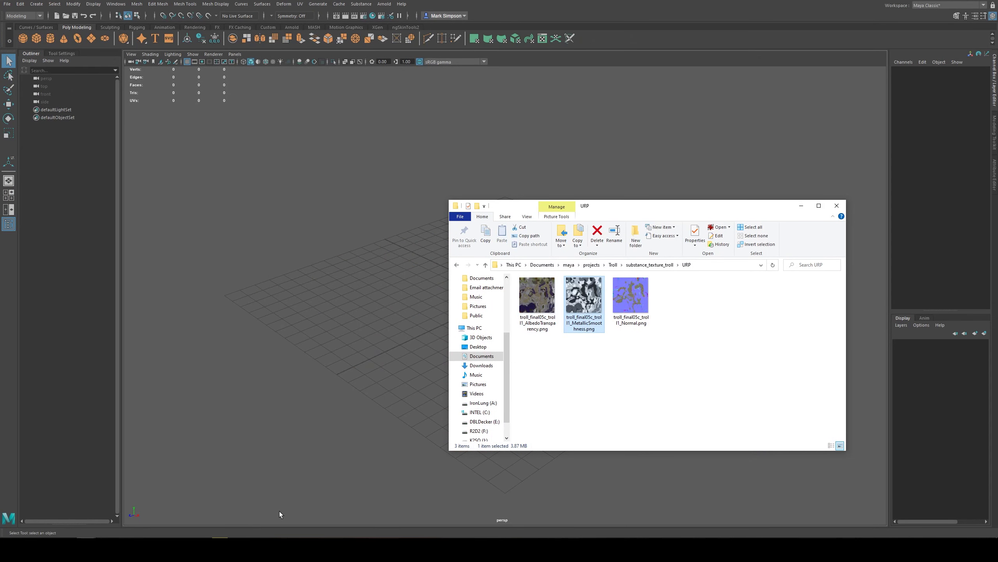
key("alt+Tab")
left_click(466, 337)
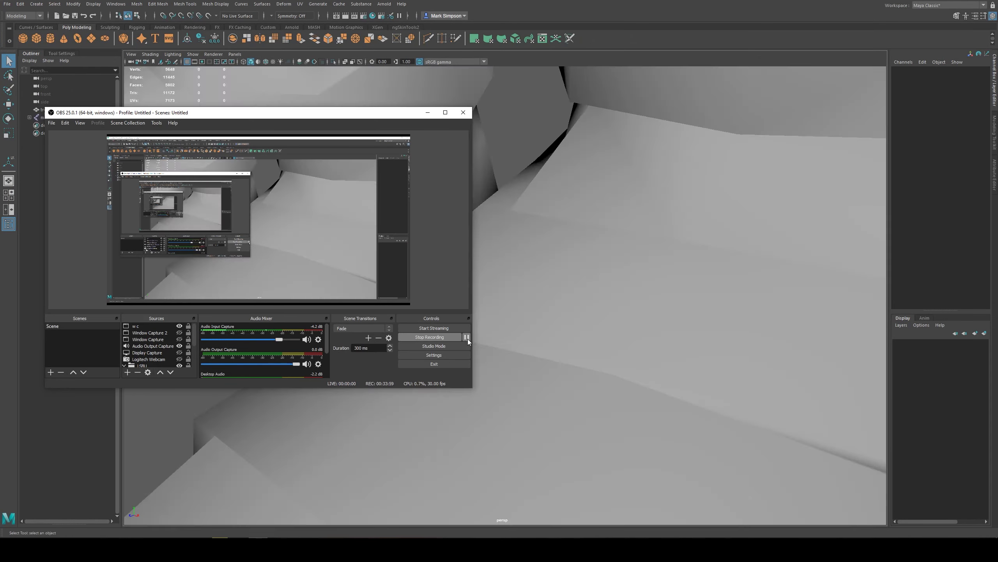
left_click(427, 113)
- Frame the whole rigged troll and turn on X-Ray Joints so its skeleton shows through the mesh
scroll(511, 317, "down", 5)
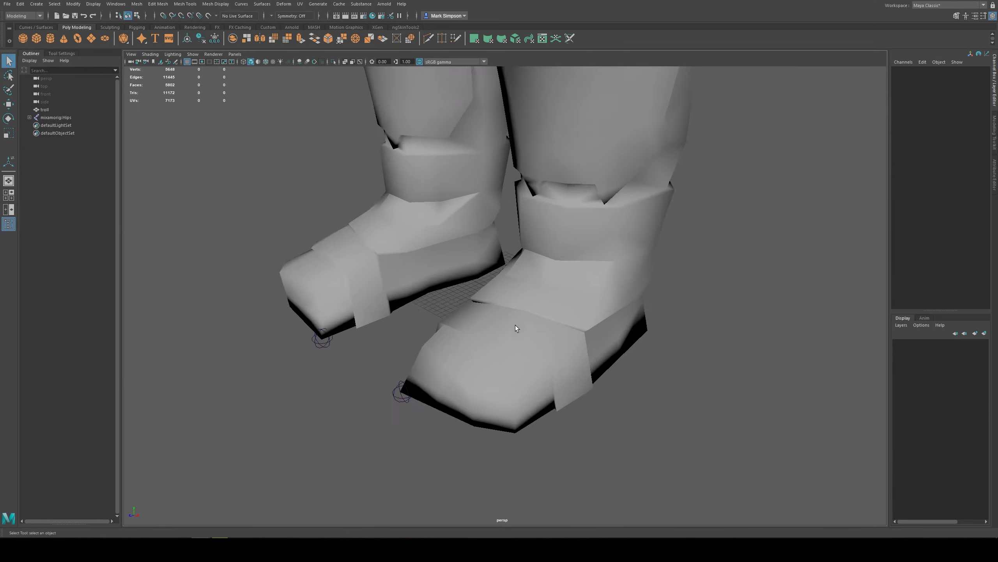
left_click_drag(515, 325, 536, 264, "alt")
middle_click_drag(536, 263, 526, 385, "alt")
scroll(525, 385, "down", 6)
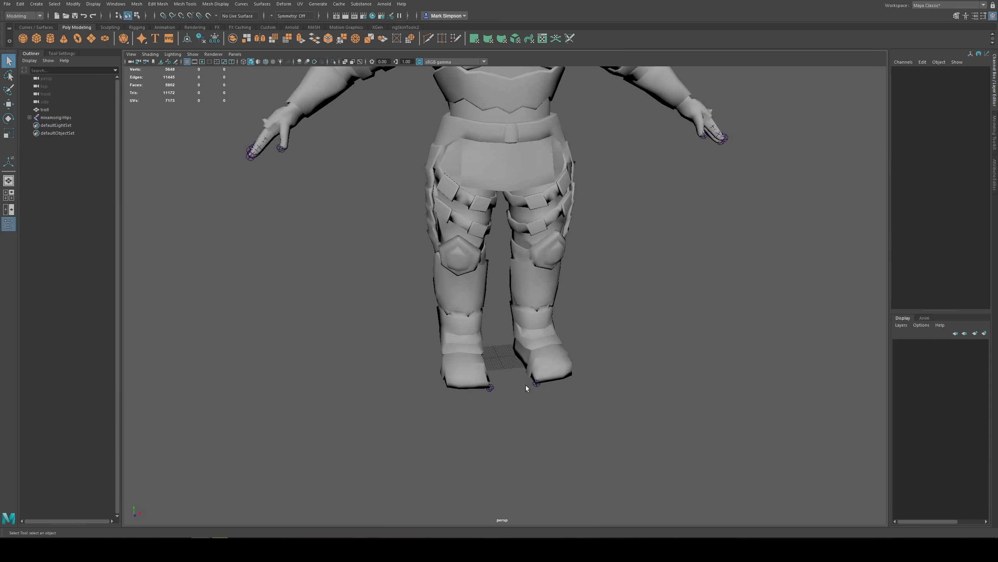
left_click_drag(535, 259, 516, 292, "alt")
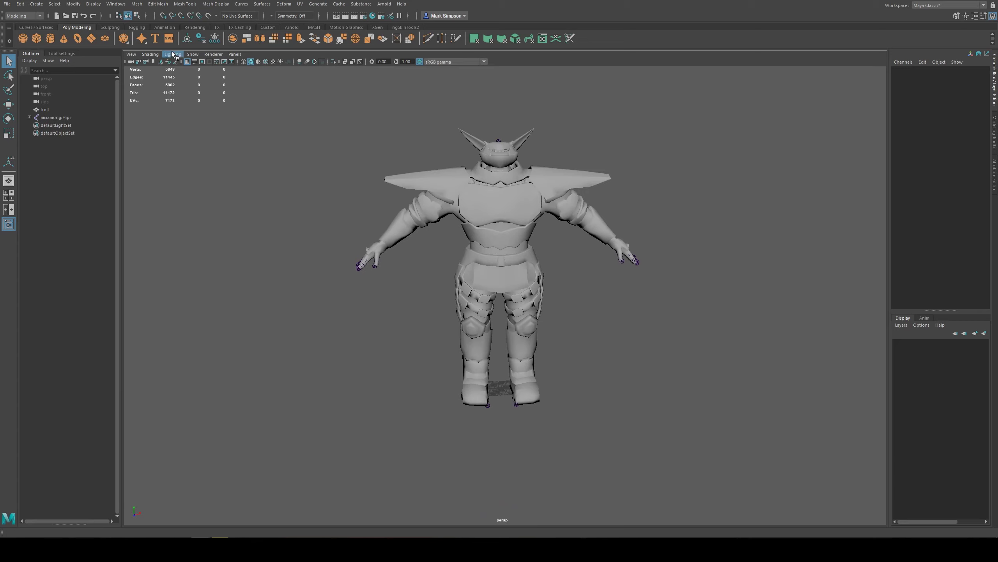
left_click(150, 54)
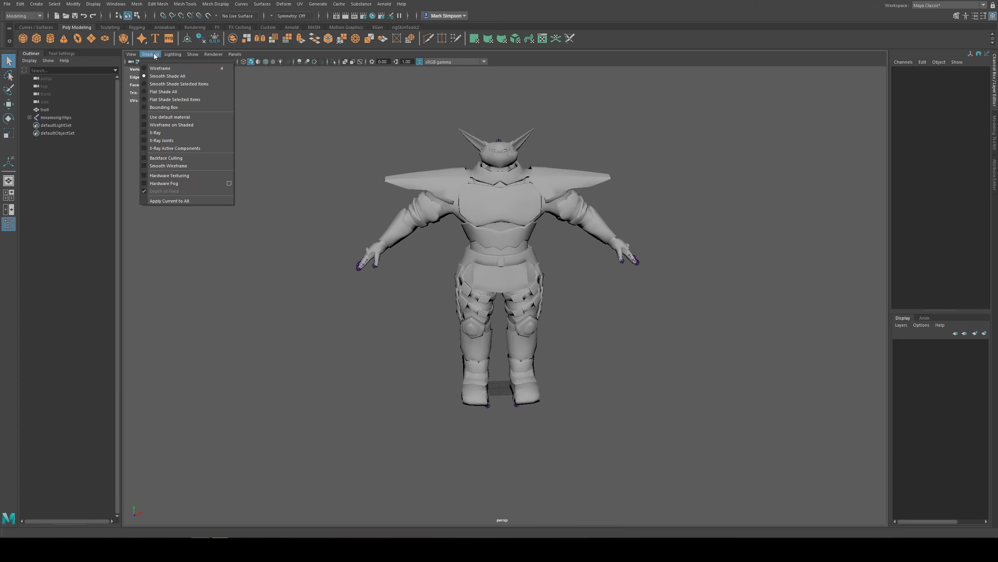
left_click(166, 140)
mouse_move(444, 238)
left_mouse_down("alt")
mouse_move(432, 236)
mouse_move(447, 238)
left_mouse_up("alt")
scroll(446, 238, "up", 3)
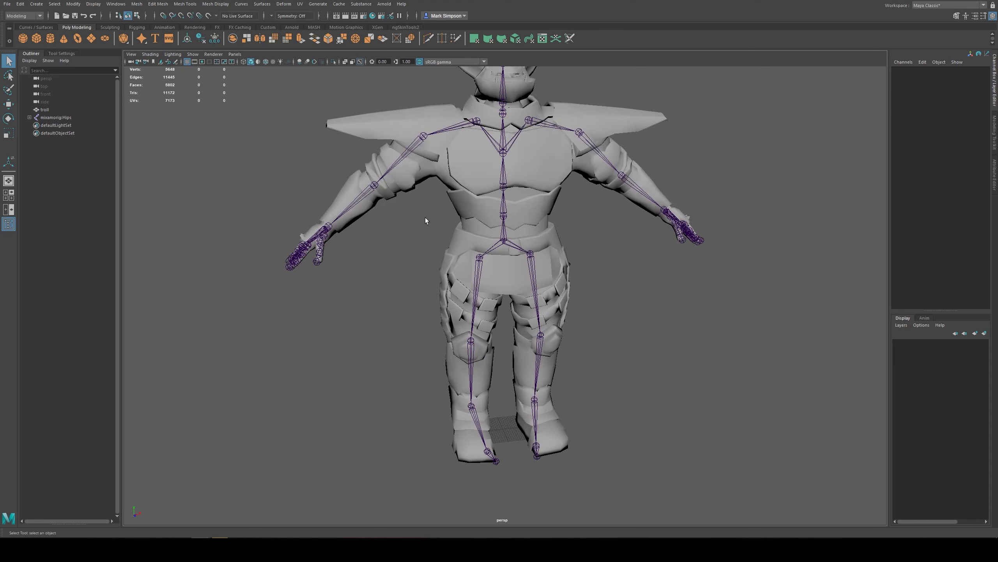
- Try rotating the troll's RightArm joint around the world axes and undo the rotation
left_click(409, 155)
key("e")
left_click_drag(433, 169, 422, 168, "alt")
left_click_drag(428, 94, 461, 100)
key("ctrl+z")
- Set the Rotate tool's axis orientation to Component
double_click(9, 118)
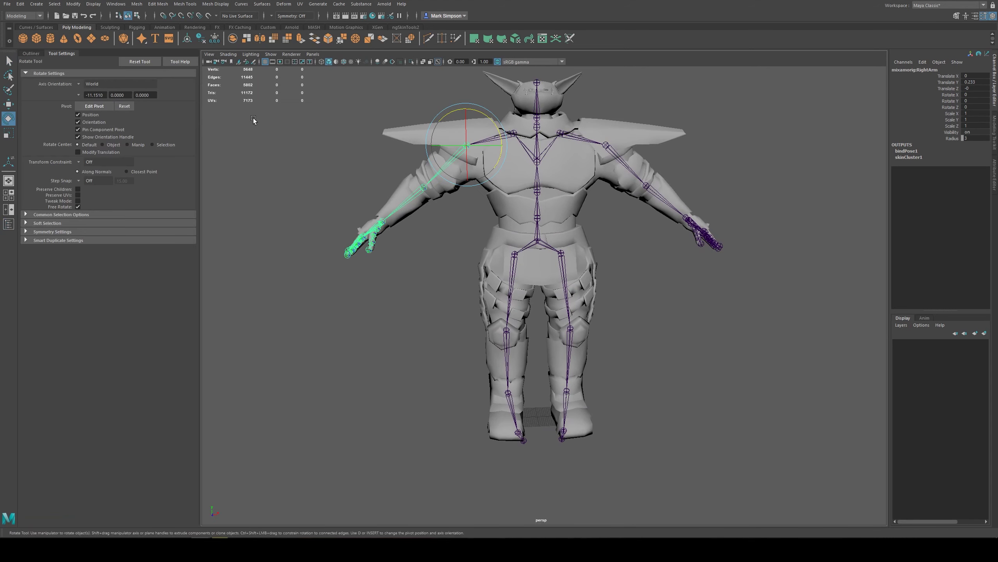
left_click(95, 84)
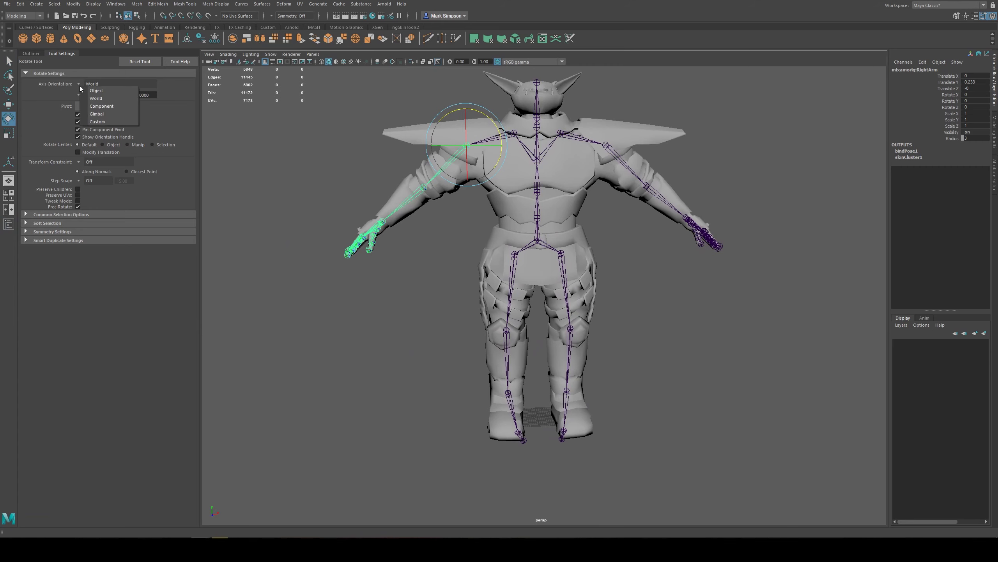
left_click(94, 108)
- Test the shoulder deformation by rotating the RightArm joint to about -39 in X, and undo the rotation
mouse_move(496, 155)
left_mouse_down("alt")
mouse_move(519, 177)
mouse_move(488, 153)
mouse_move(506, 161)
mouse_move(491, 130)
mouse_move(501, 159)
mouse_move(481, 133)
mouse_move(491, 149)
left_mouse_up("alt")
scroll(492, 156, "up", 3)
middle_click_drag(488, 138, 542, 258, "alt")
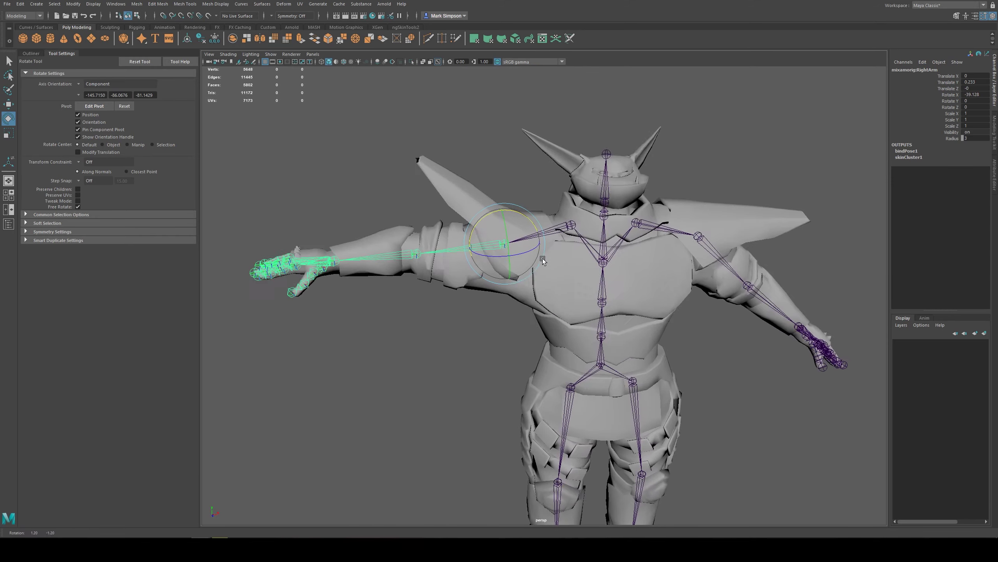
left_click_drag(542, 261, 631, 279, "alt")
left_click(465, 156)
scroll(632, 280, "down", 3)
key("ctrl+z")
key("ctrl+z")
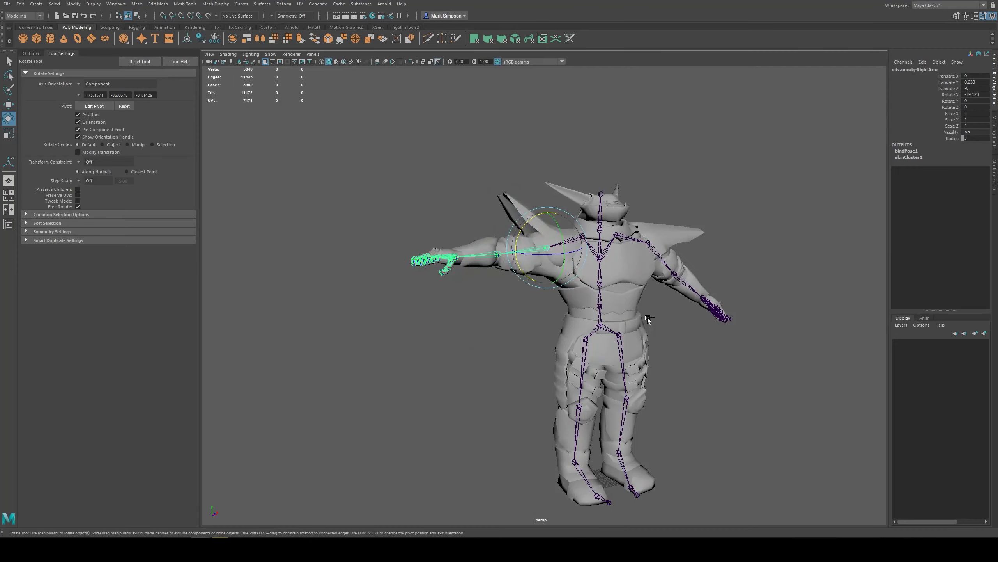
- Test the torso deformation by bending the Spine1 joint, and undo the rotation
left_click_drag(647, 318, 613, 305, "alt")
left_click(641, 241)
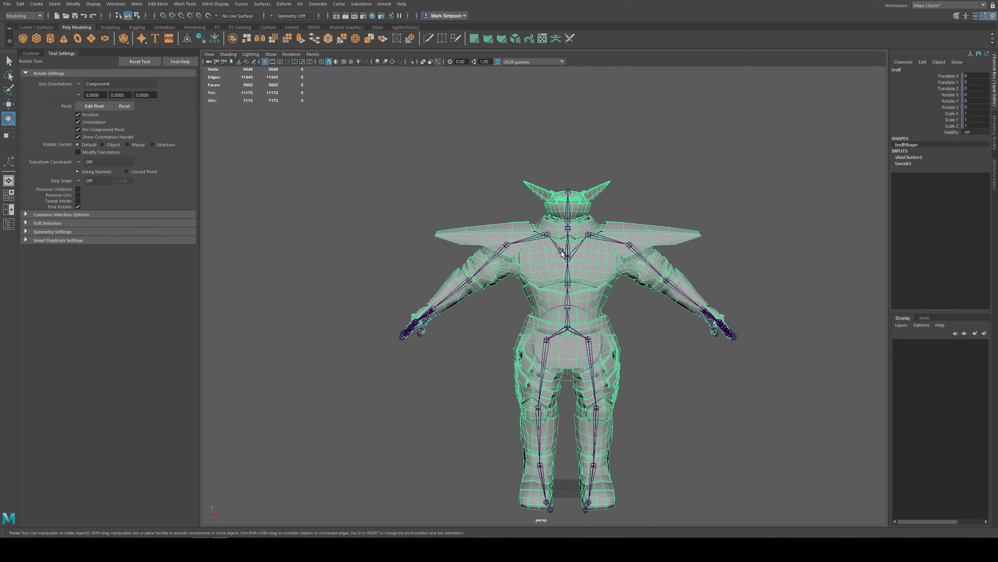
left_click(568, 278)
left_click_drag(614, 286, 523, 309, "alt")
key("ctrl+z")
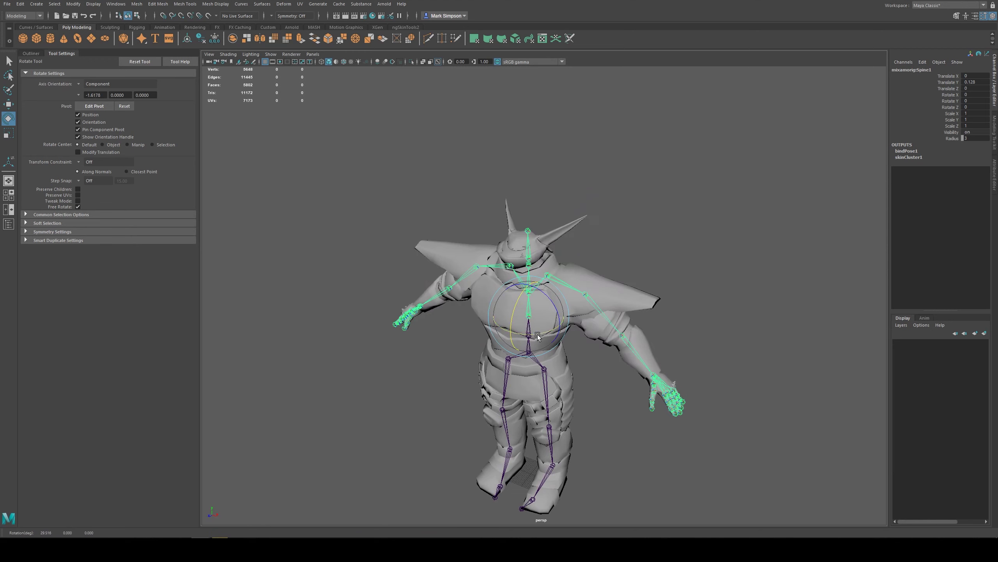
- Test the elbow deformation by rotating the LeftForeArm joint, and undo the rotation
scroll(605, 341, "up", 3)
scroll(605, 342, "down", 3)
left_click(699, 278)
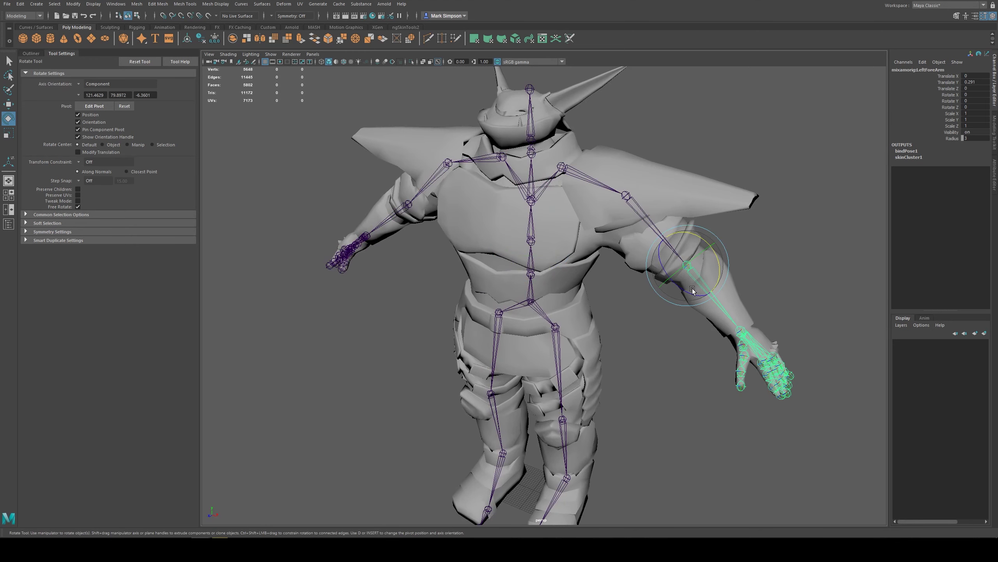
left_click_drag(654, 283, 606, 298)
key("ctrl+z")
- Rotate the LeftUpLeg joint to about 42 in X, bend the knee joint below it, and undo both rotations
left_click(559, 318)
right_click_drag(605, 299, 629, 339, "alt")
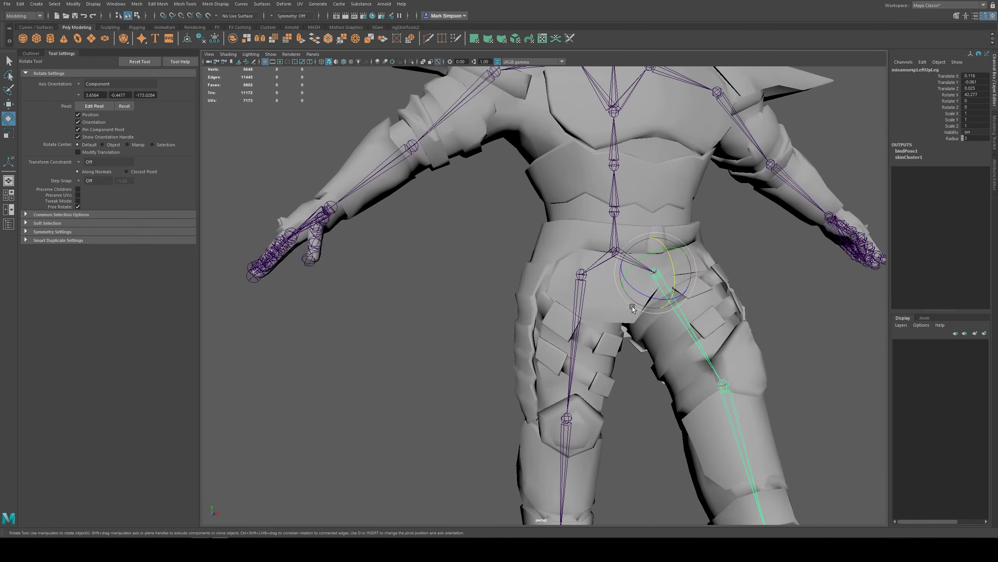
left_click(724, 394)
left_click_drag(742, 370, 643, 253)
key("ctrl+z")
key("ctrl+z")
key("ctrl+z")
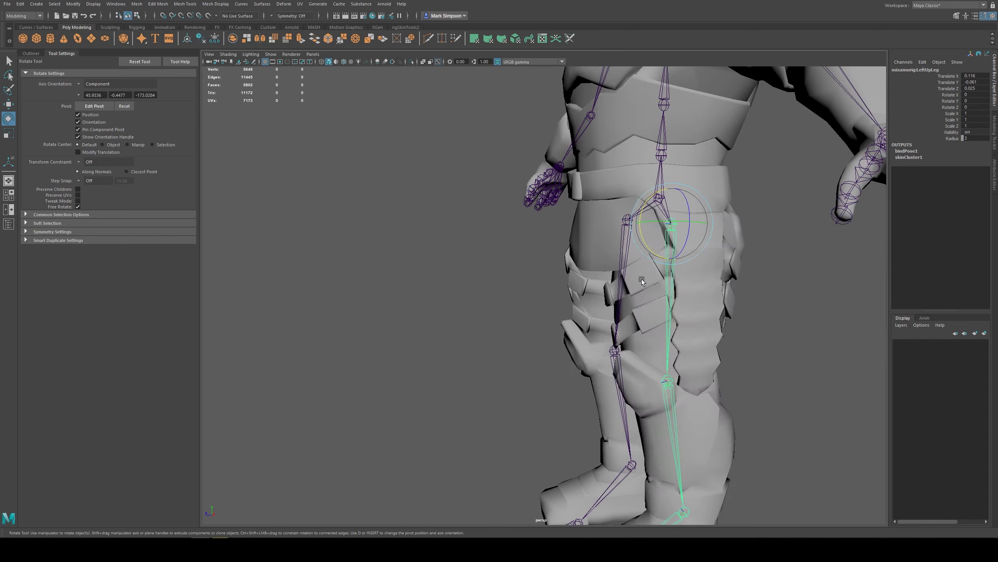
- Test the head deformation by rotating the Head joint, and restore its original pose
scroll(641, 280, "down", 5)
left_click_drag(612, 218, 650, 228, "alt")
middle_click_drag(651, 228, 633, 274, "alt")
scroll(633, 274, "up", 3)
left_click_drag(633, 274, 643, 264, "alt")
middle_click_drag(644, 264, 592, 253, "alt")
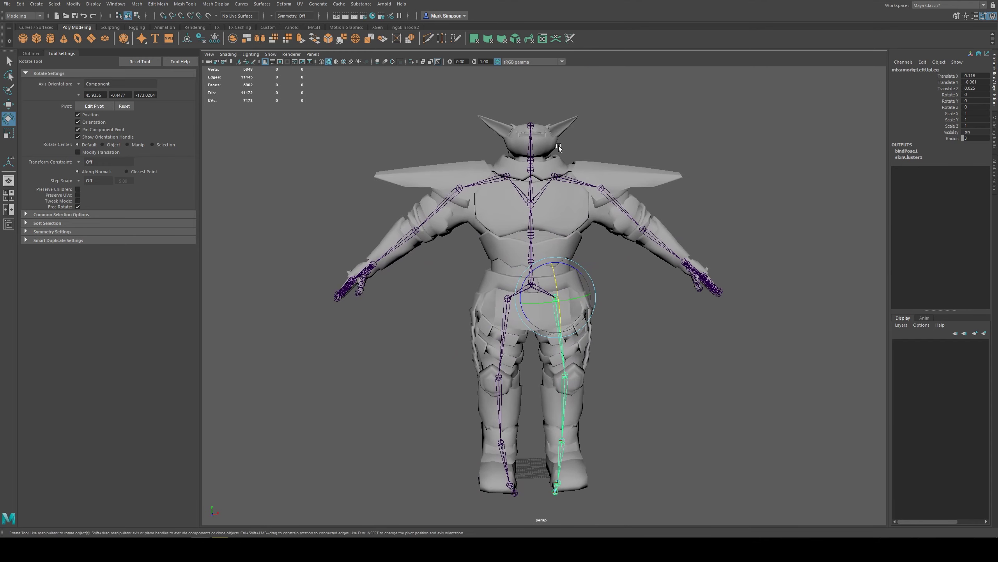
left_click(532, 143)
left_click_drag(562, 160, 578, 181, "alt")
scroll(571, 199, "up", 3)
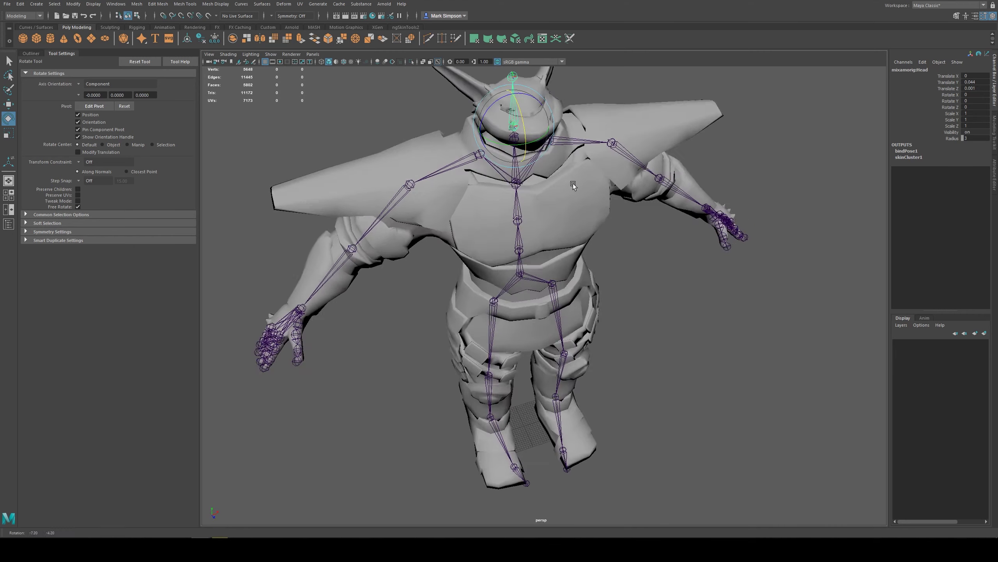
middle_click_drag(584, 180, 585, 240, "alt")
left_click_drag(526, 191, 485, 215)
middle_click_drag(490, 213, 501, 263, "alt")
scroll(501, 264, "up", 3)
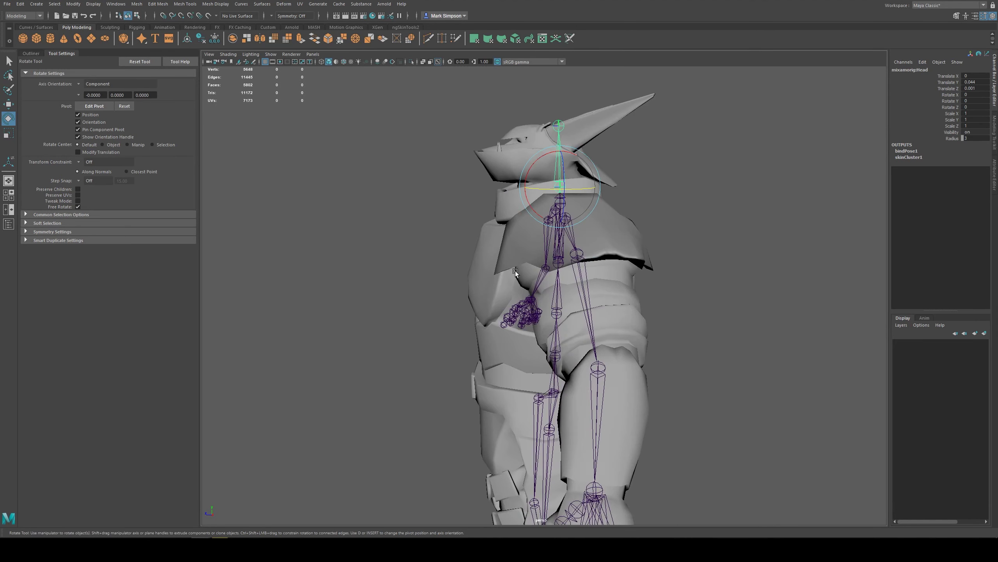
left_click_drag(551, 172, 565, 200)
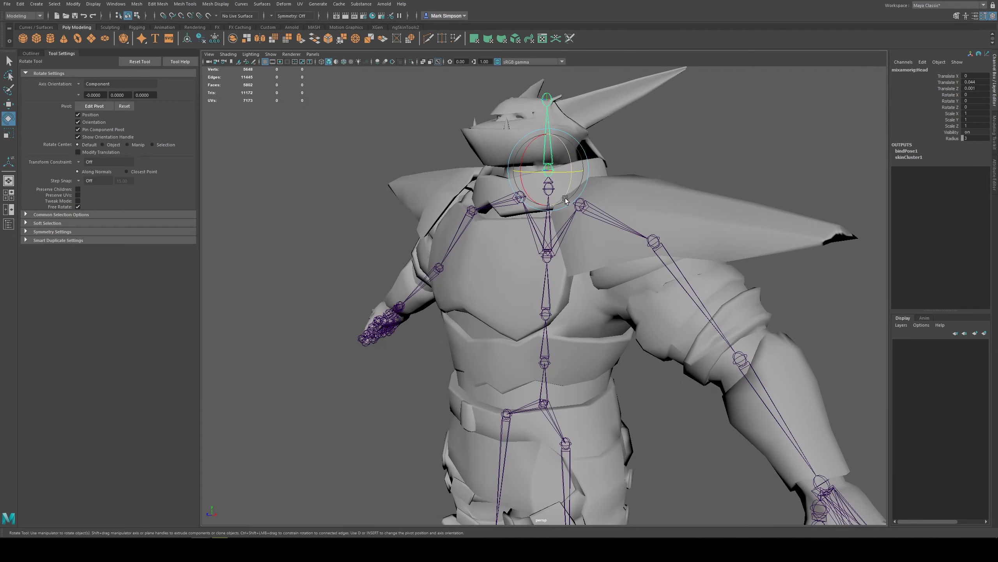
- Test-rotate the Neck joint and the Head joint to check the collar and horns, and undo the rotations
left_click(623, 171)
left_click(550, 190)
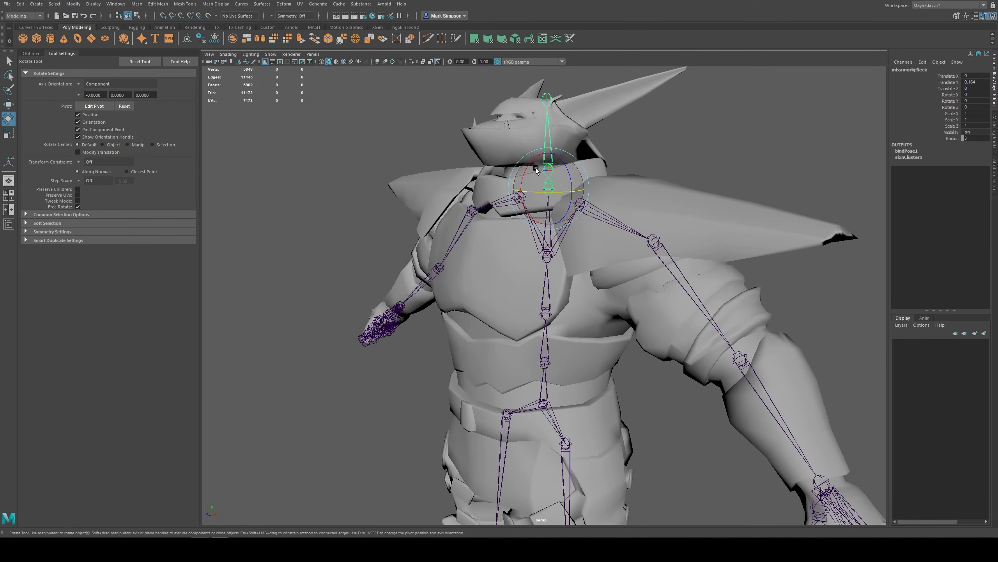
left_click_drag(542, 192, 526, 173)
left_click(548, 113)
left_click_drag(613, 171, 514, 168, "alt")
key("ctrl+z")
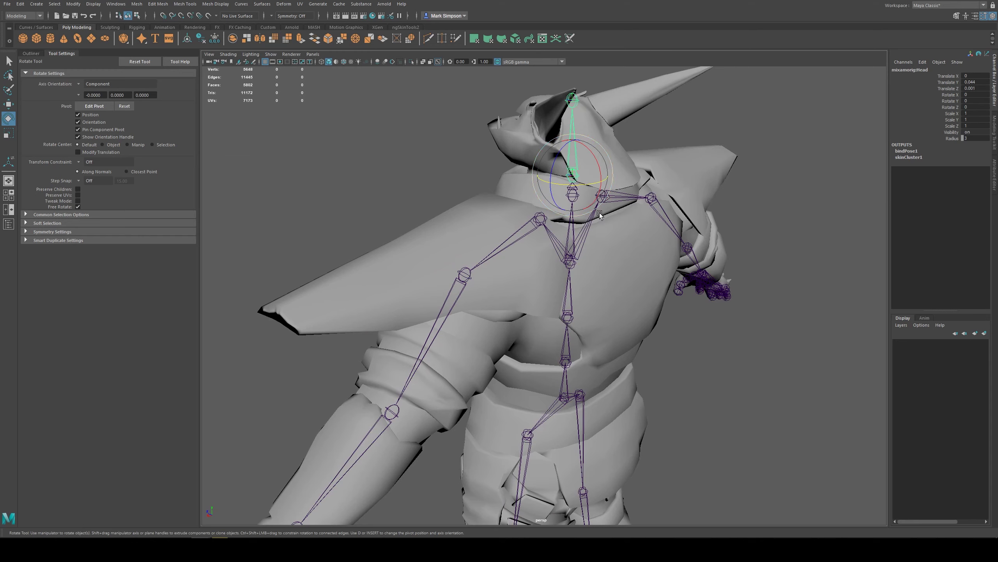
- Switch the troll mesh to UV shell selection to examine the collar's shell, and return to object mode with nothing selected
scroll(583, 255, "down", 5)
middle_click_drag(596, 290, 560, 197, "alt")
left_click_drag(530, 204, 645, 207, "alt")
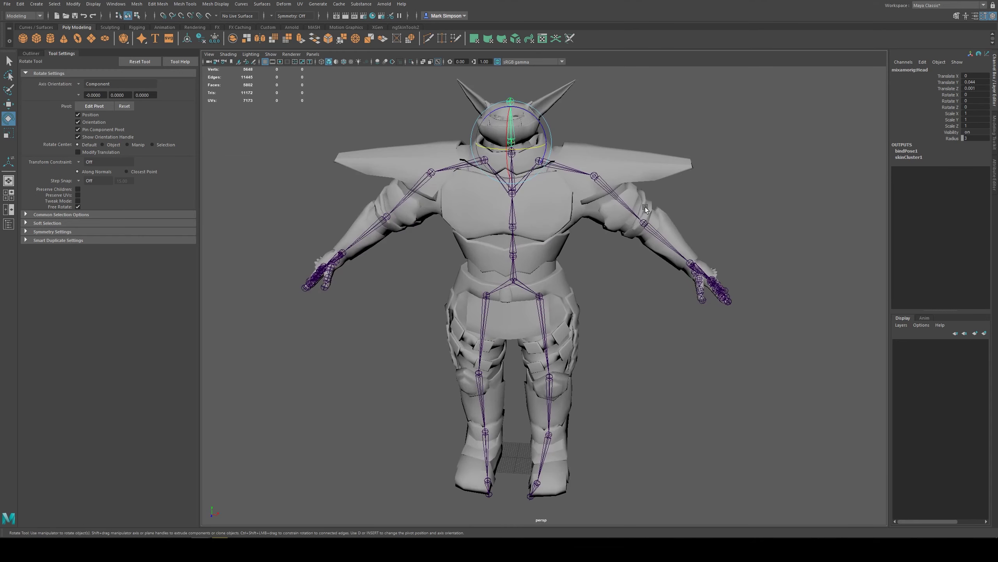
middle_click_drag(634, 232, 638, 163, "alt")
left_click_drag(593, 185, 610, 172, "alt")
middle_click_drag(611, 172, 604, 239, "alt")
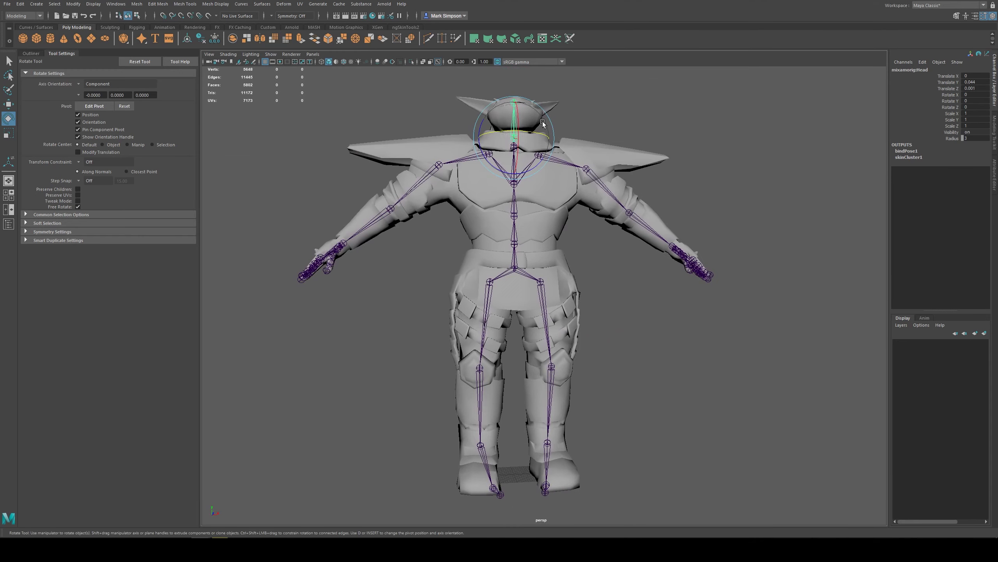
left_click(651, 124)
left_click(608, 158)
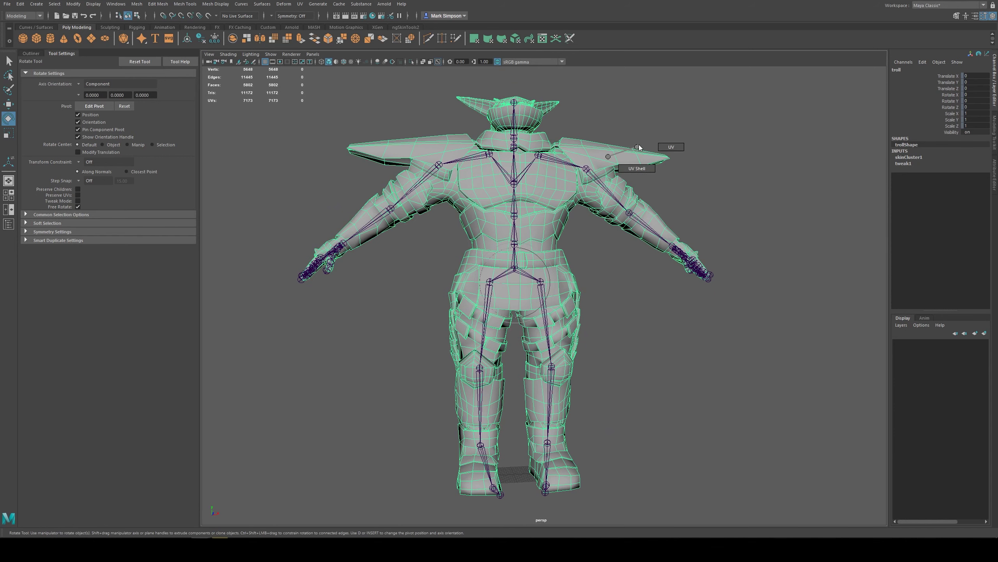
left_click(639, 150)
key("q")
left_click_drag(515, 172, 526, 190, "alt")
mouse_move(534, 168)
right_mouse_down()
mouse_move(570, 152)
mouse_move(531, 170)
right_mouse_up()
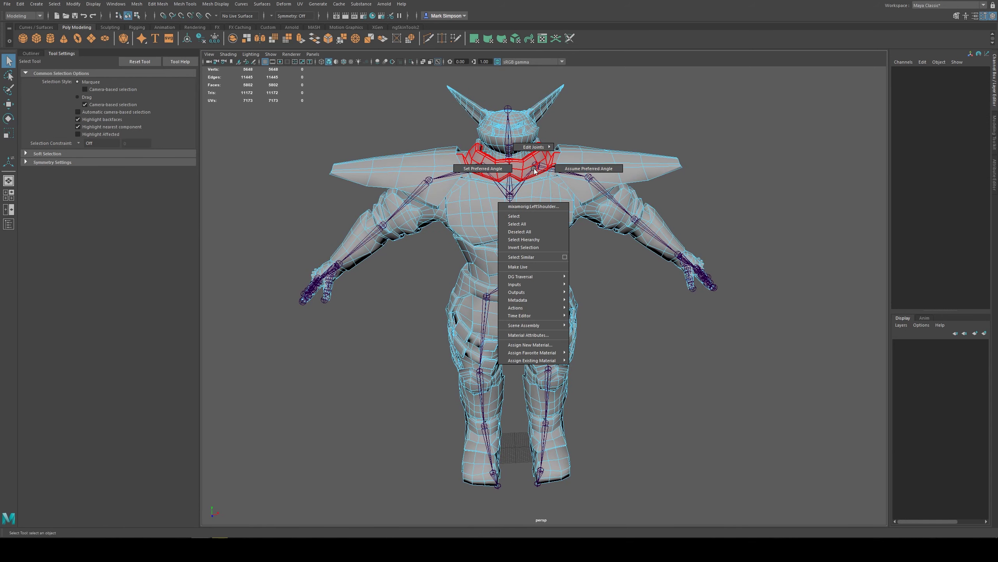
right_click_drag(359, 168, 389, 156)
left_click(388, 126)
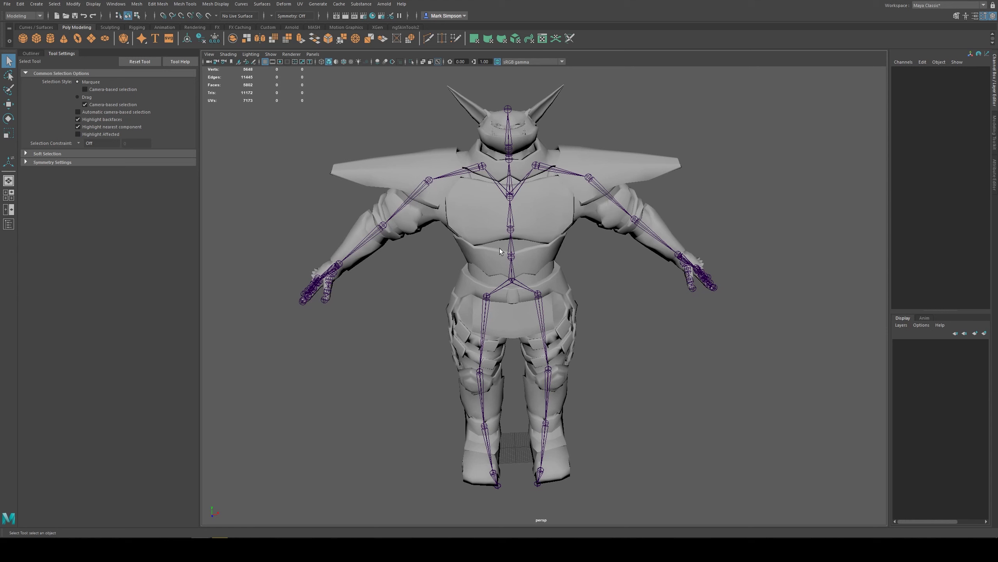
- Open the UV Editor, examine the rigged troll's UV layout in the 0 to 1 square, and close the editor
left_click_drag(545, 213, 503, 137, "alt")
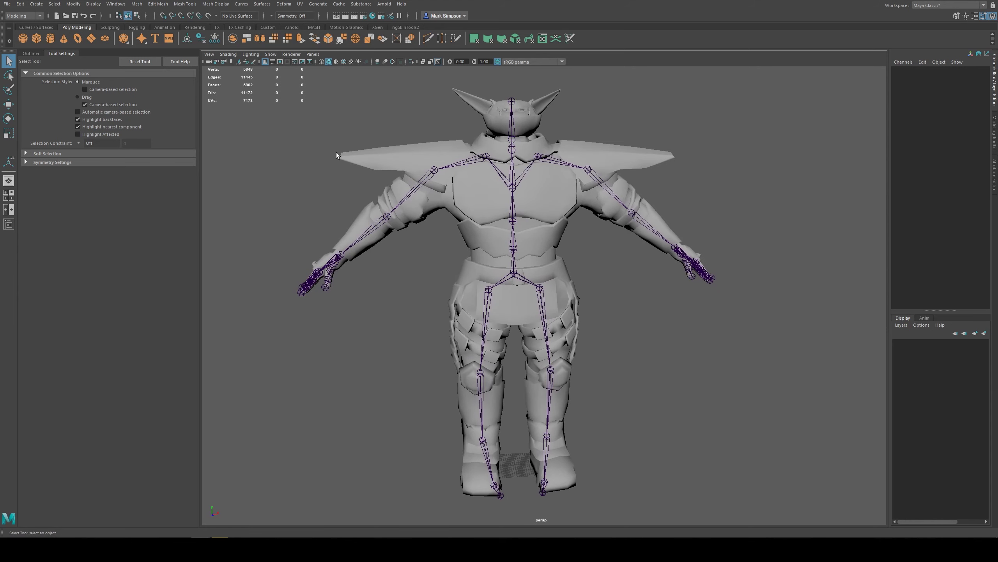
left_click(300, 4)
left_click(315, 12)
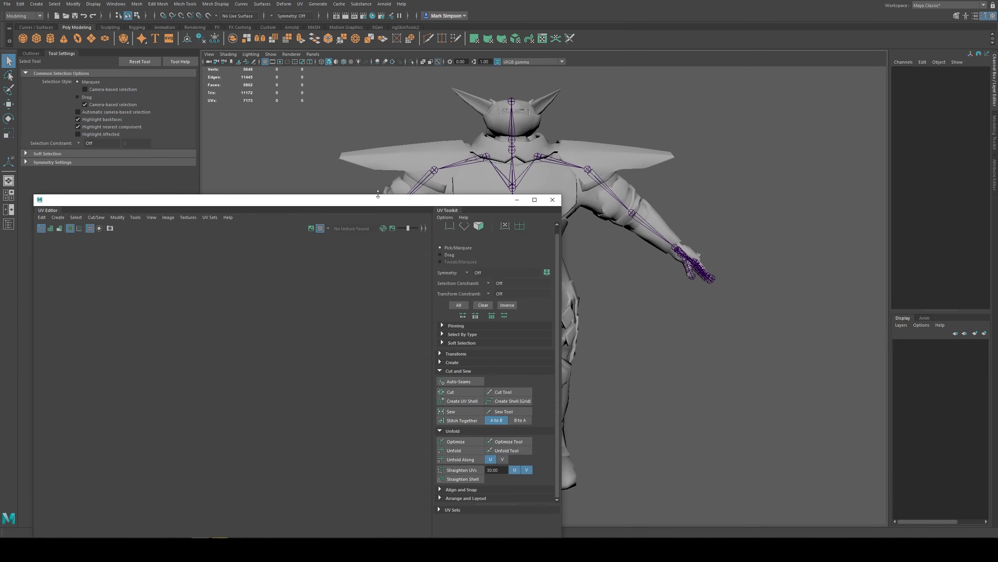
scroll(337, 381, "down", 8)
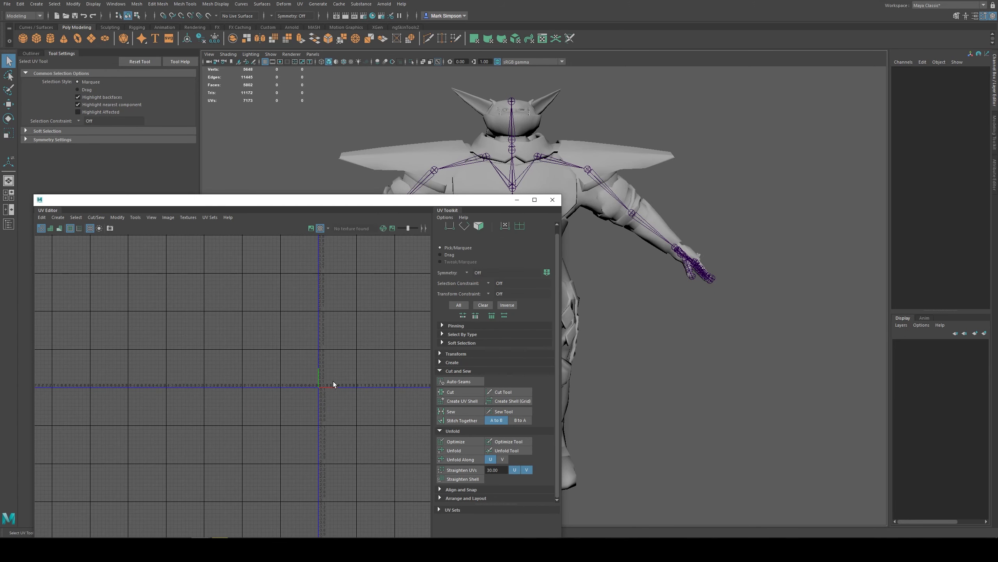
scroll(338, 376, "up", 3)
left_click(396, 167)
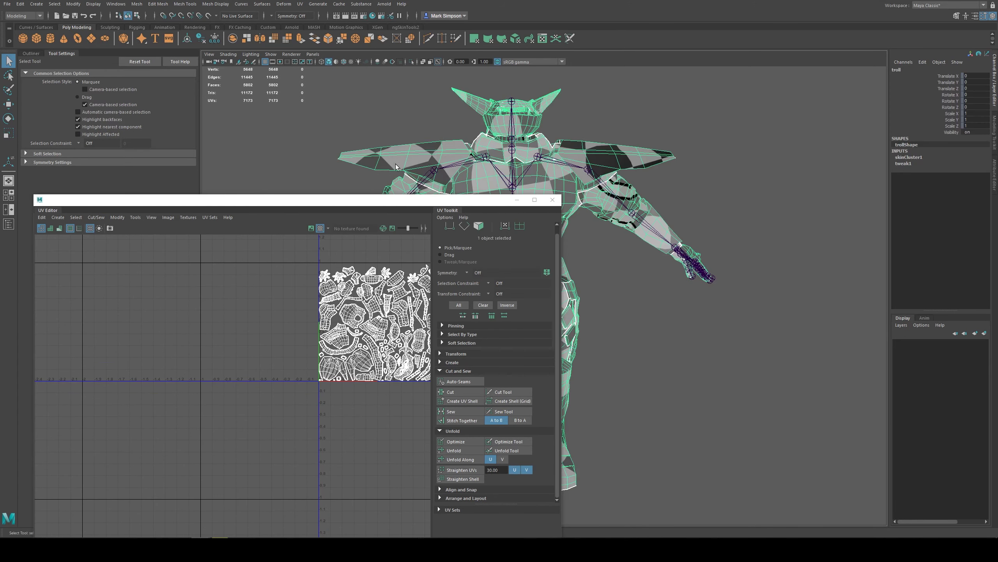
middle_click_drag(339, 345, 252, 373, "alt")
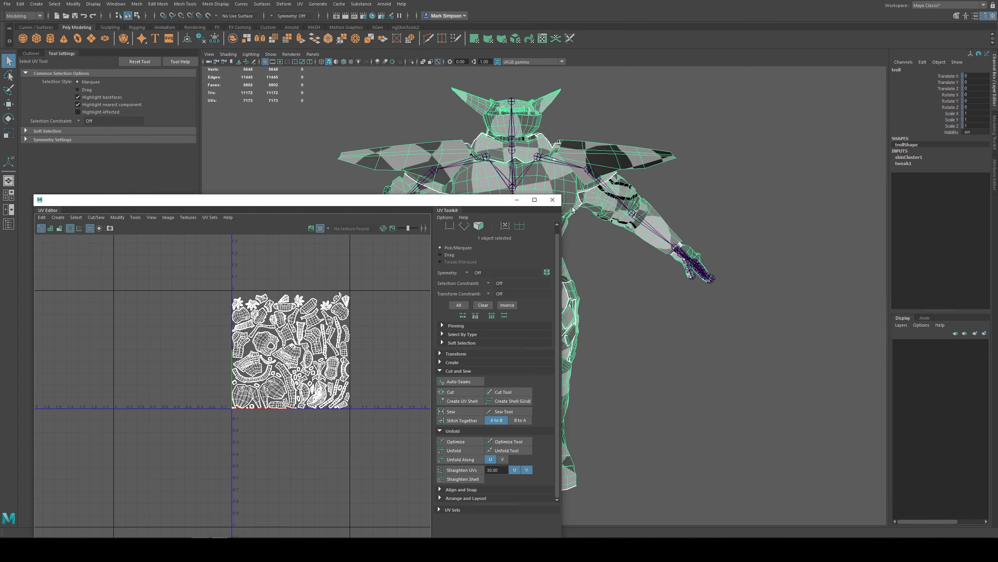
left_click(553, 200)
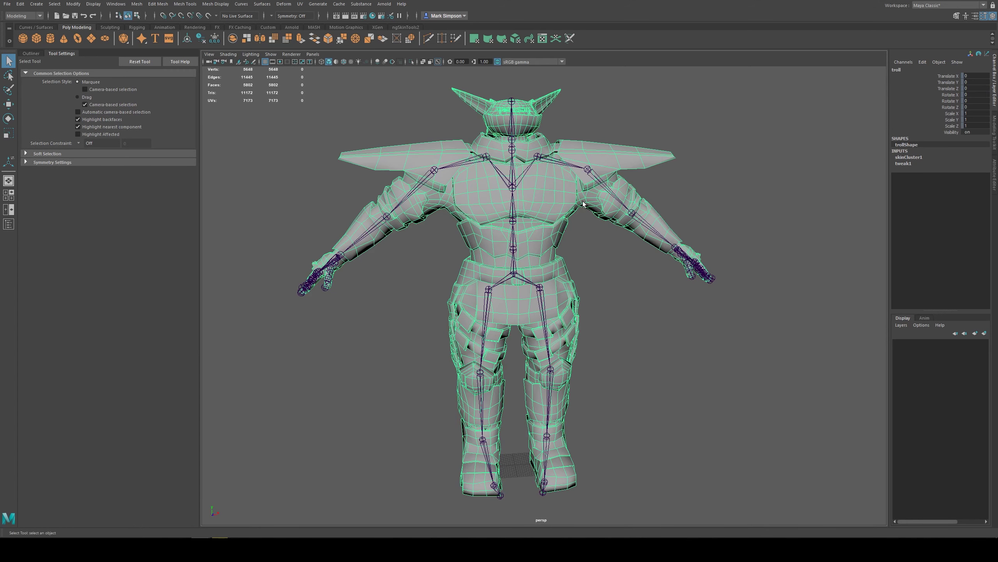
- Examine the troll's shoulder plates, arms and full body mesh against the joint chain from the front and the side
left_click(624, 204)
left_click_drag(626, 208, 584, 229, "alt")
scroll(658, 181, "up", 3)
left_click(672, 170)
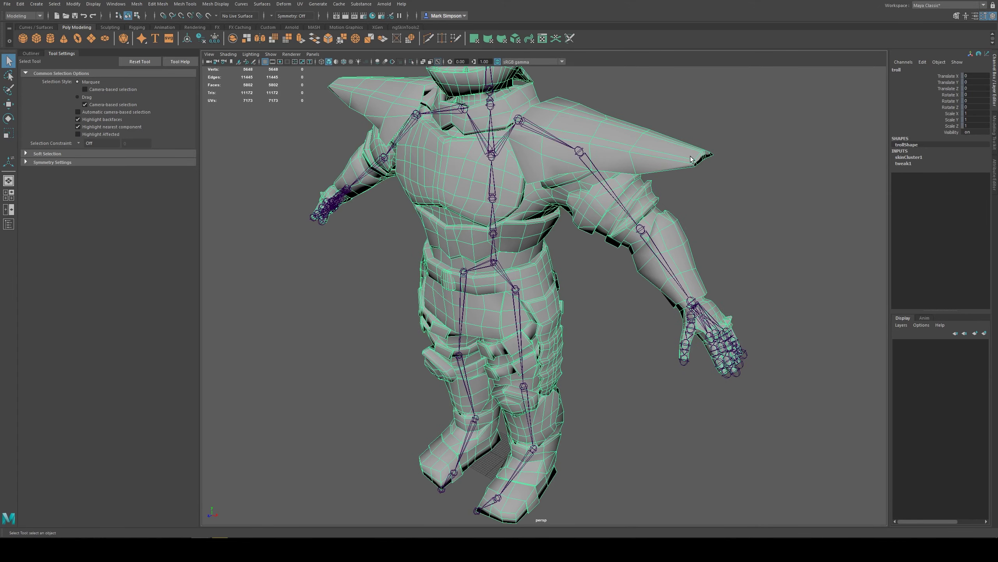
left_click_drag(691, 159, 664, 189, "alt")
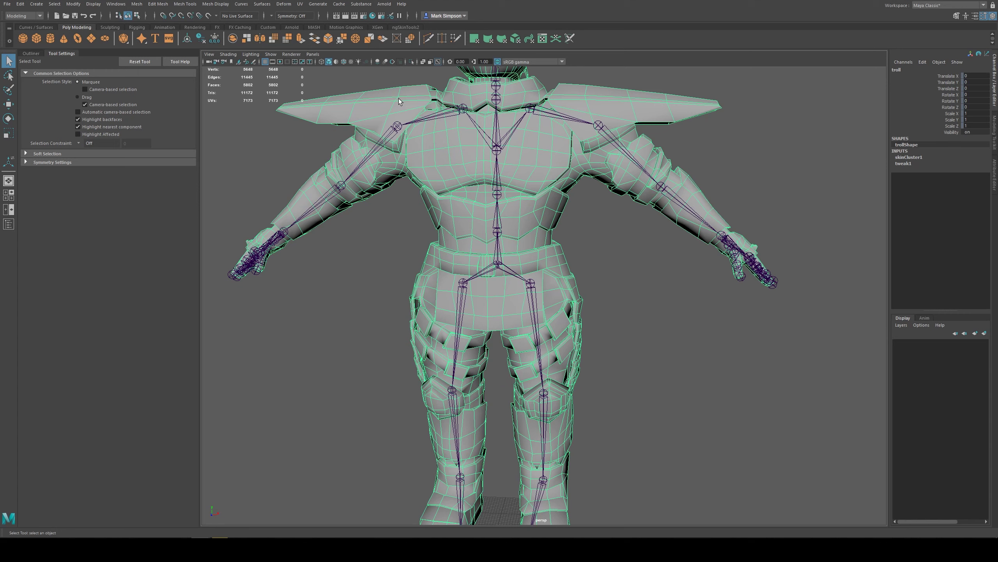
left_click_drag(402, 113, 354, 94, "alt")
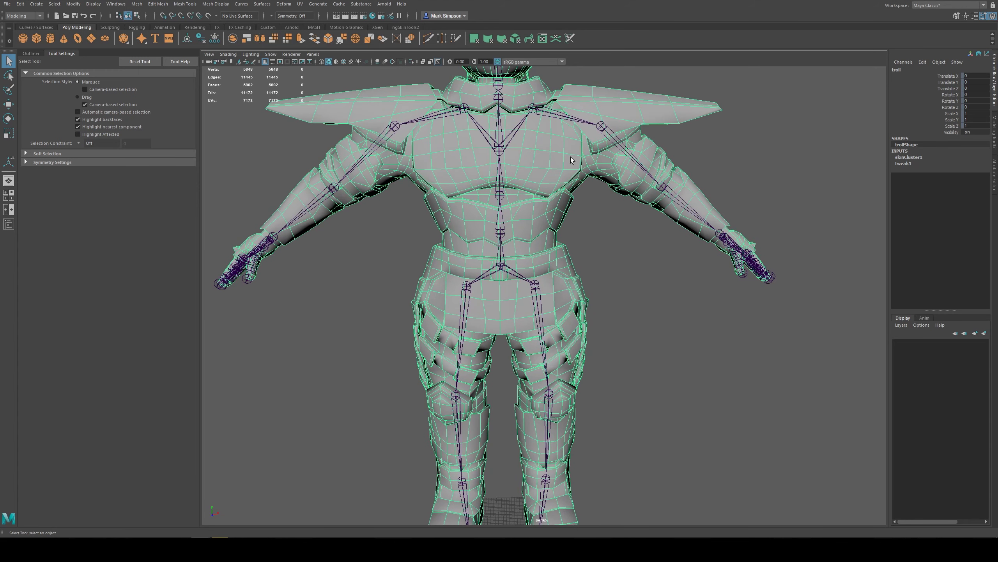
scroll(393, 240, "down", 5)
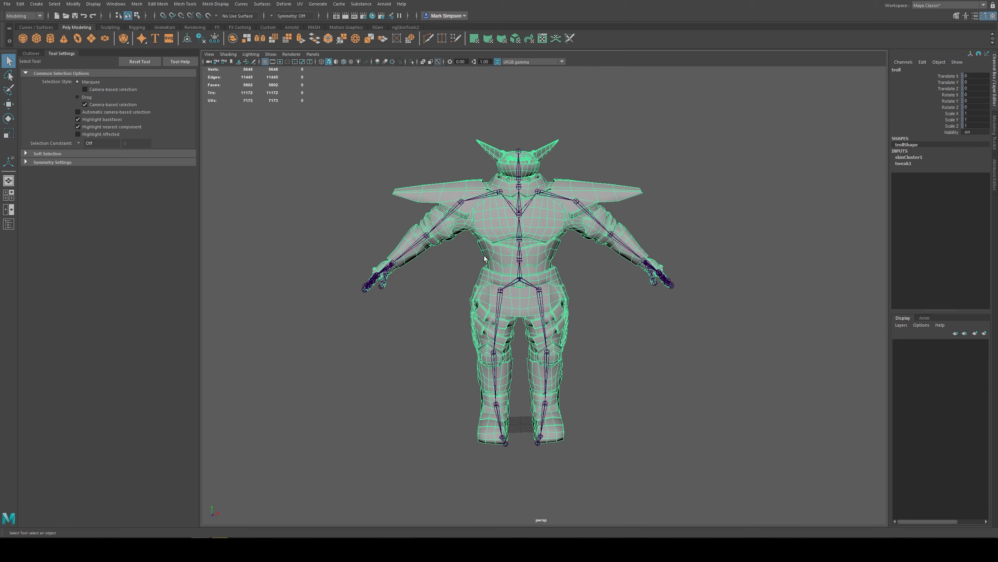
left_click_drag(459, 236, 568, 271, "alt")
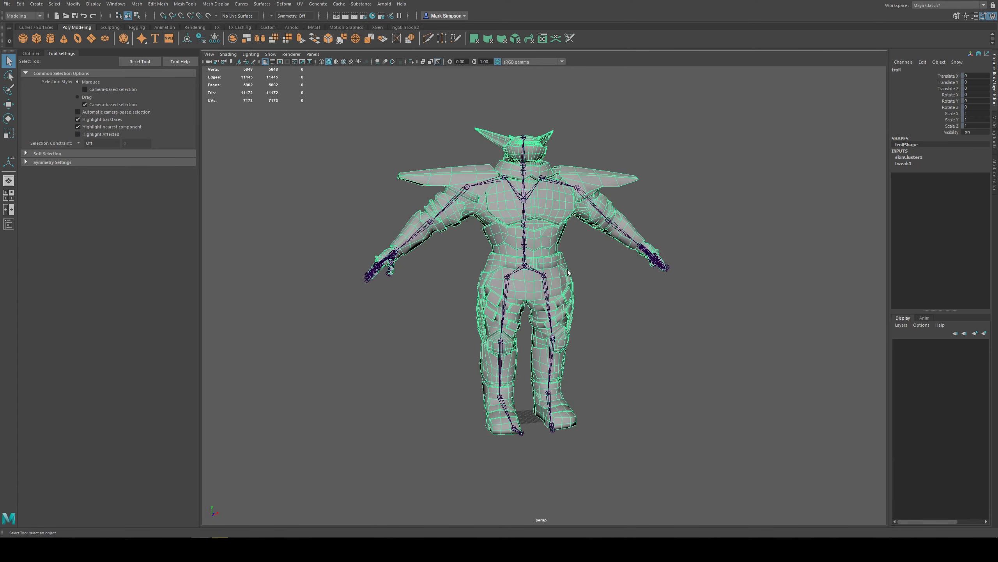
- Select the troll's Head joint in place of the mesh and switch to the Rigging menu set
left_click(593, 244)
scroll(526, 252, "up", 1)
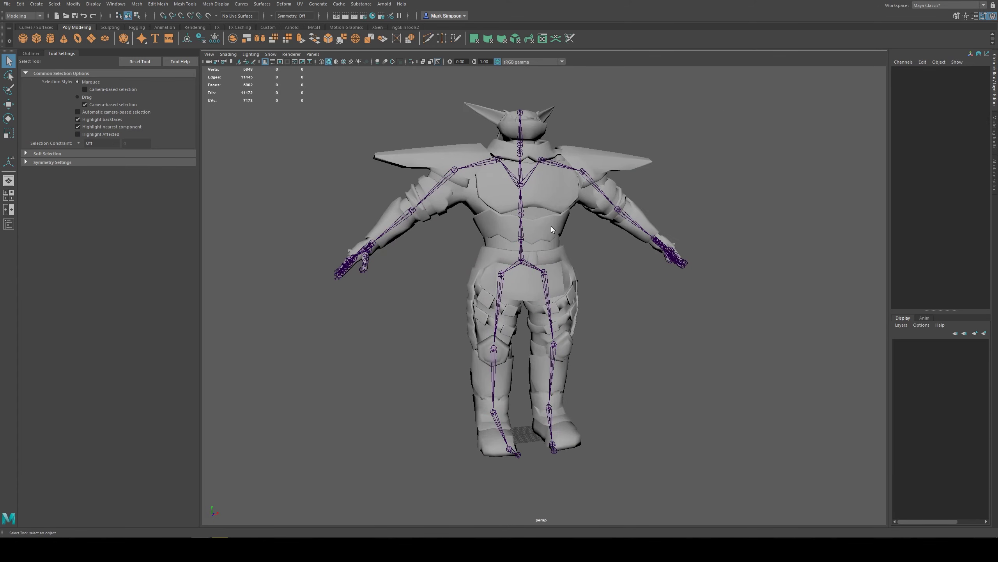
left_click_drag(550, 227, 534, 232, "alt")
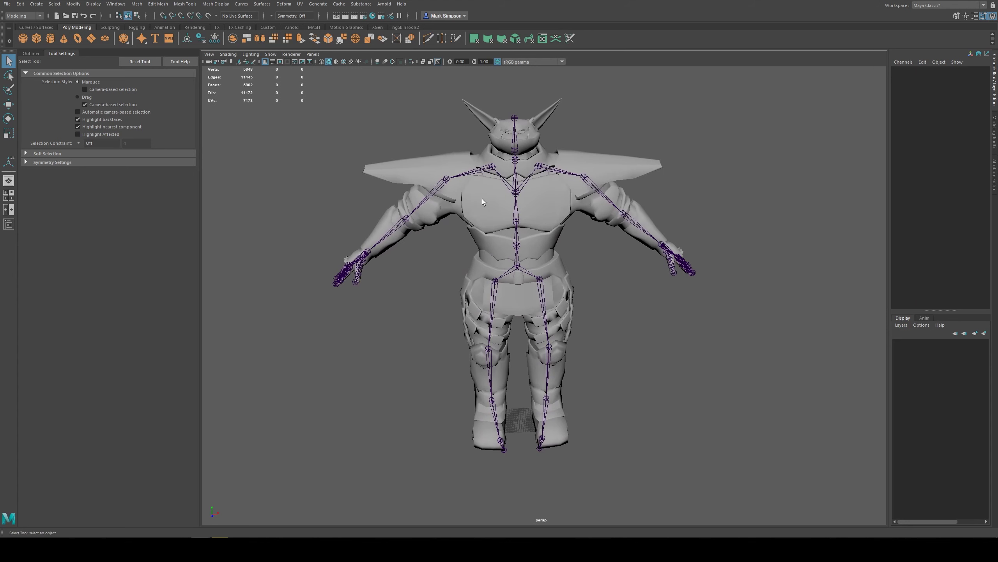
left_click(515, 146)
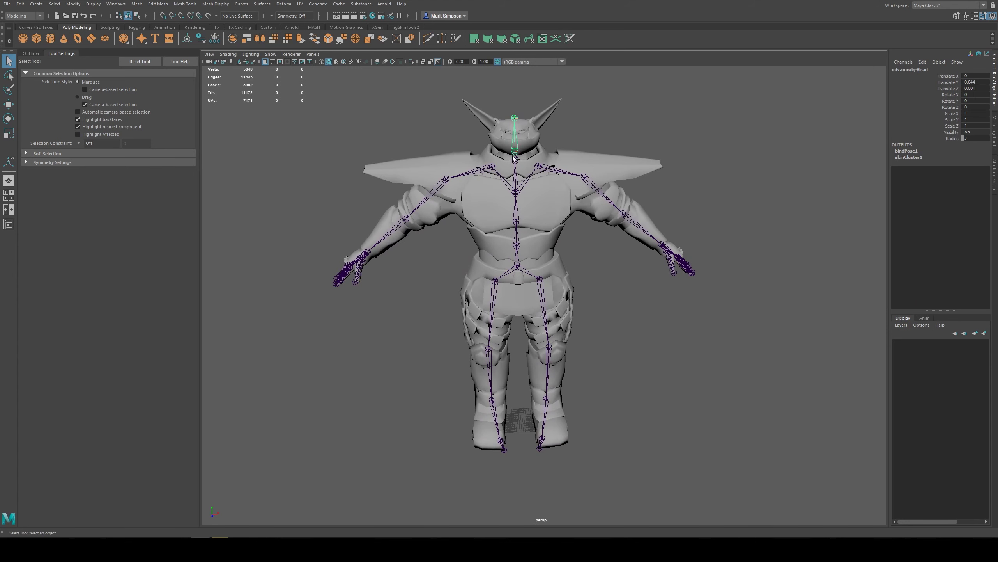
left_click(34, 16)
left_click(20, 32)
left_click_drag(527, 228, 550, 229, "alt")
- Switch to Unity to view the running scene, and return to the rigged troll in Maya
left_click(238, 545)
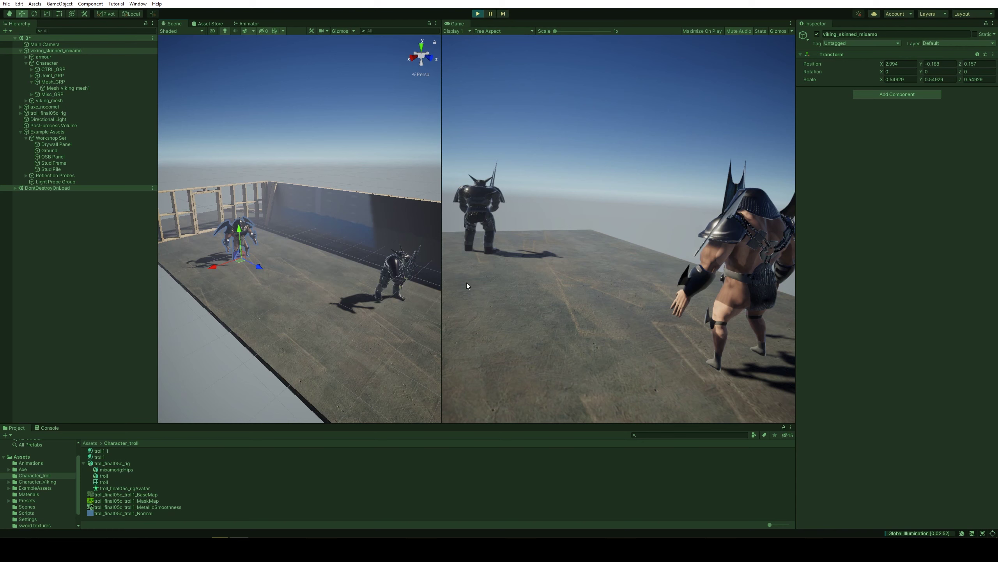
key("alt+Tab")
left_click_drag(569, 226, 557, 233, "alt")
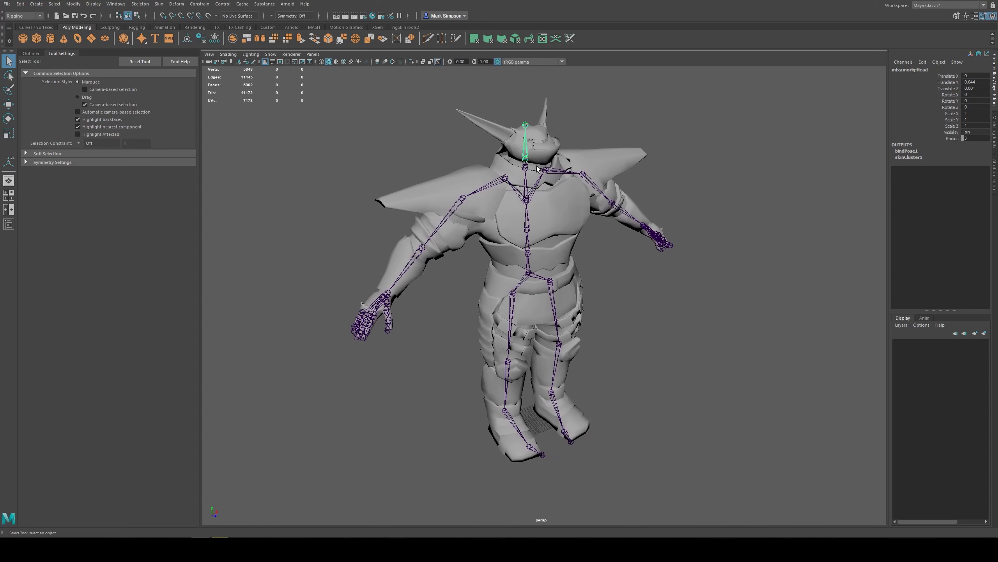
right_click_drag(538, 192, 548, 264, "alt")
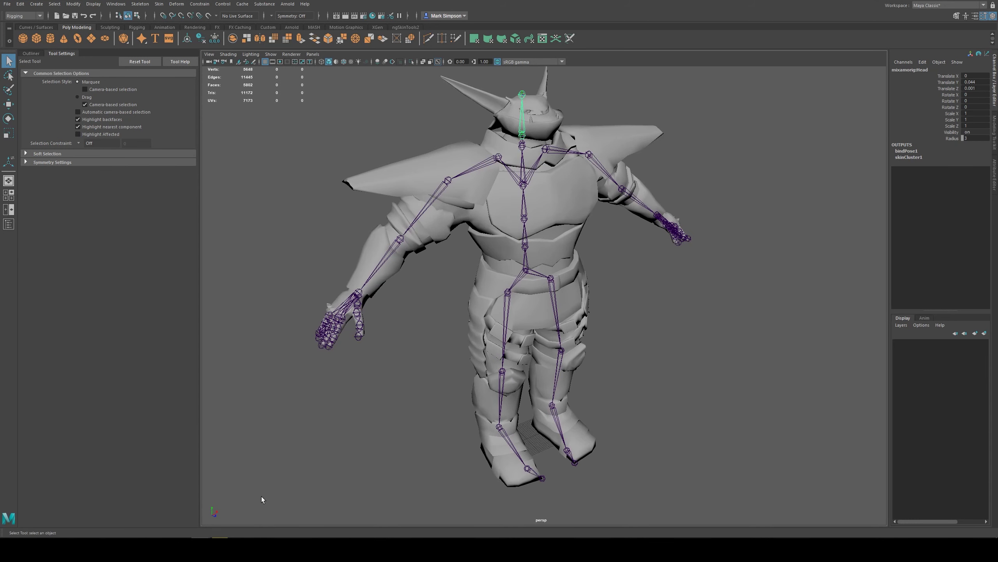
- Switch to Unity and examine the chain of animation states in the Animator's Base Layer
left_click(239, 537)
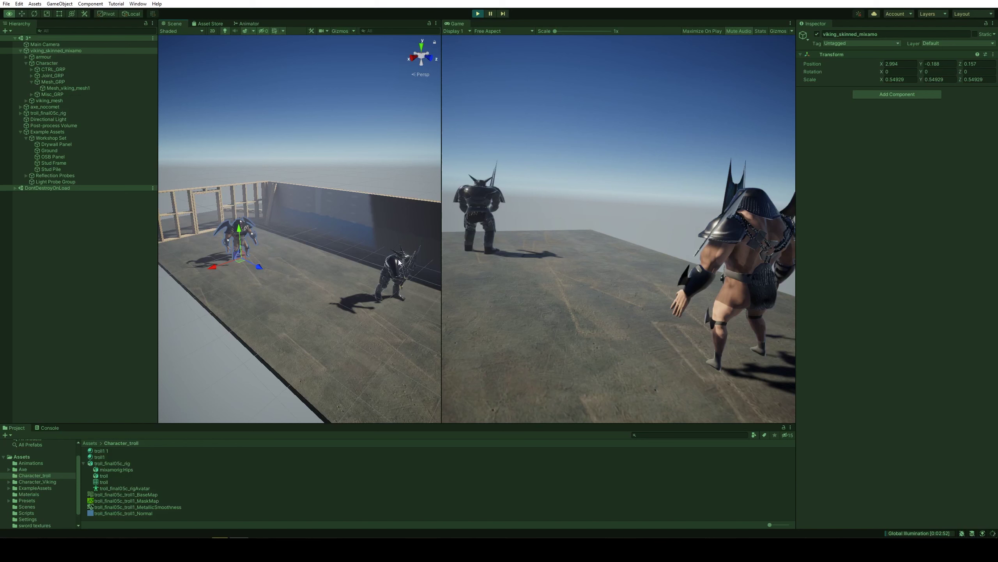
left_click(249, 24)
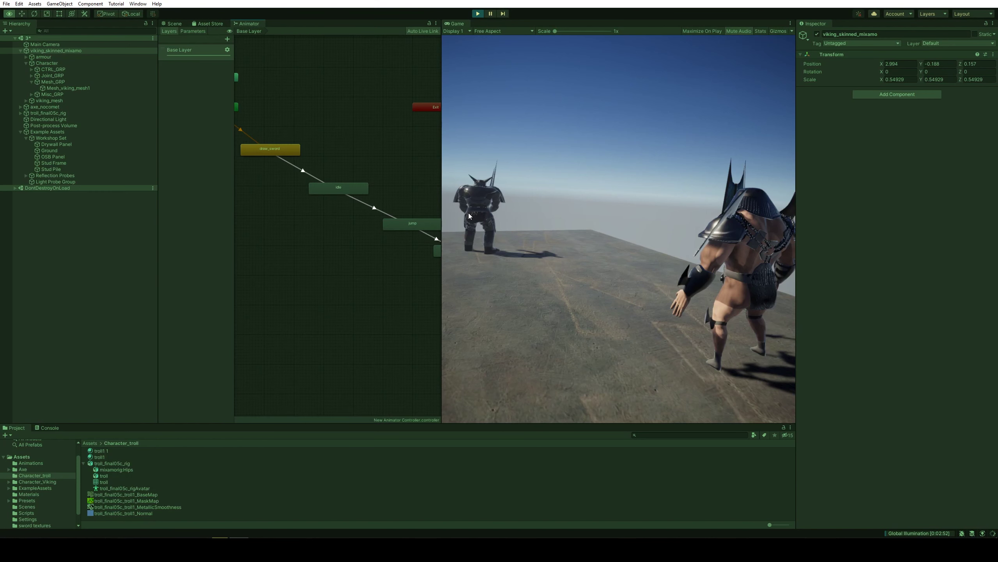
scroll(370, 241, "down", 2)
scroll(370, 241, "down", 3)
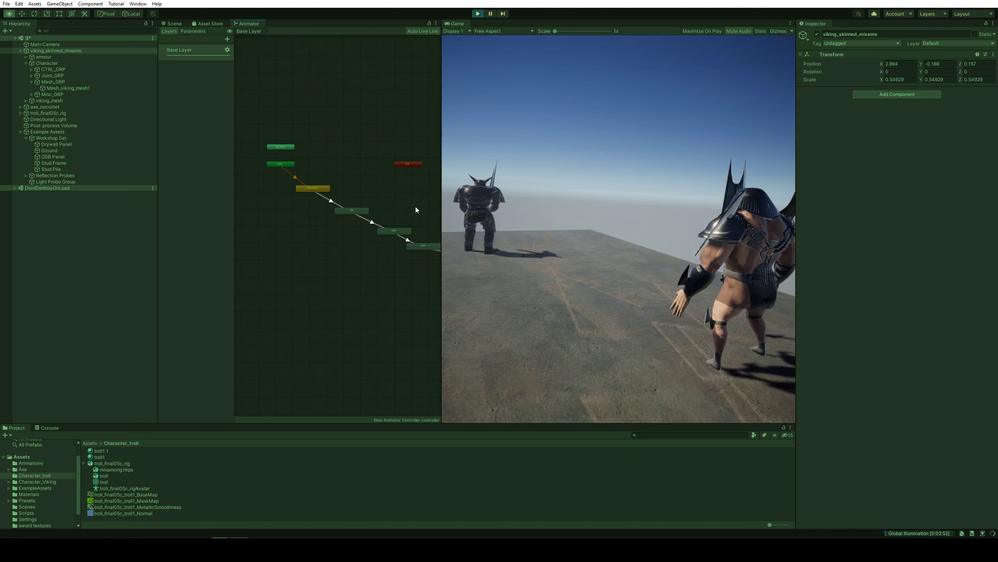
left_click_drag(395, 250, 378, 236, "alt")
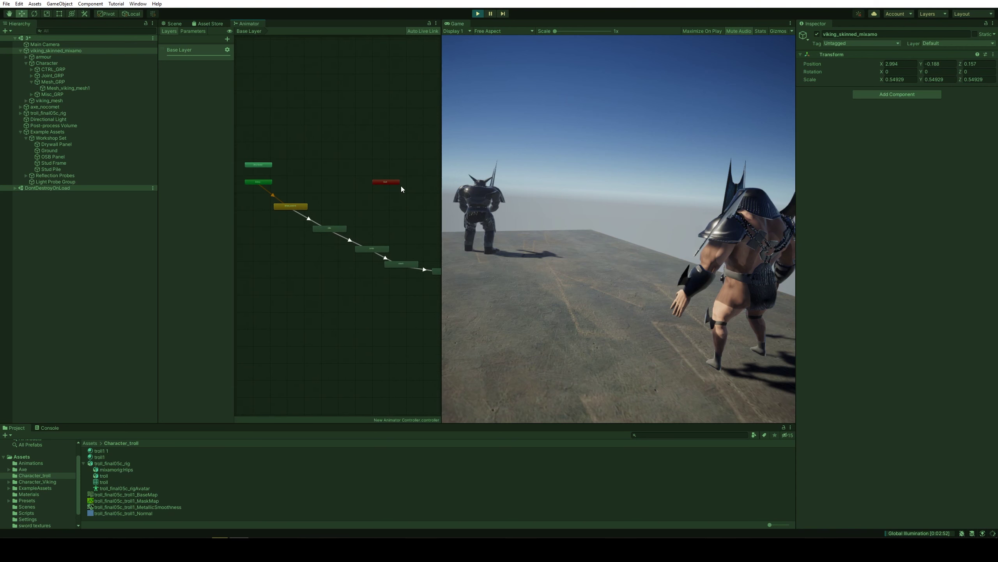
- Exit Play mode and select troll_final05c_rig in the Scene view to examine its armour up close
left_click(477, 14)
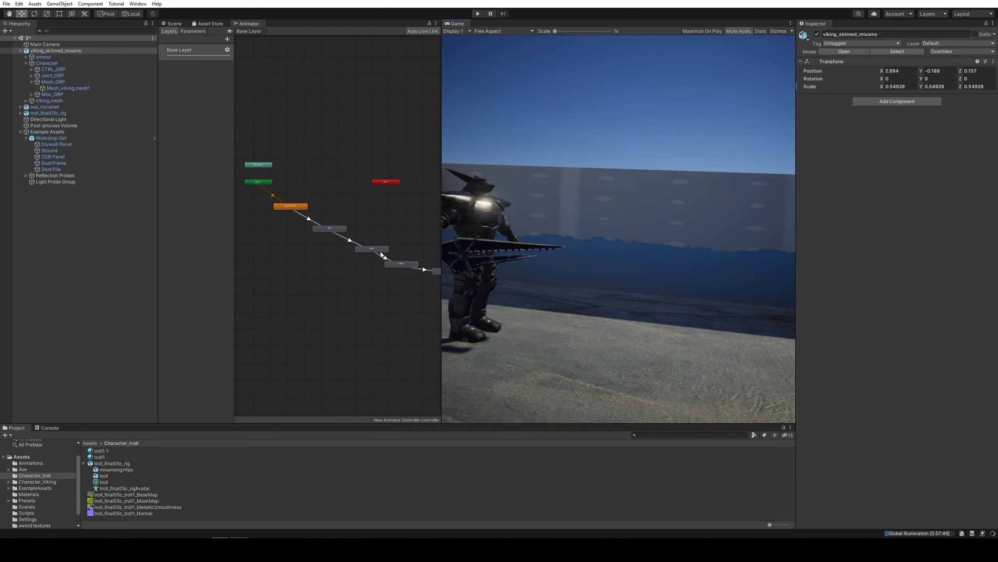
left_click(183, 24)
scroll(320, 278, "up", 5)
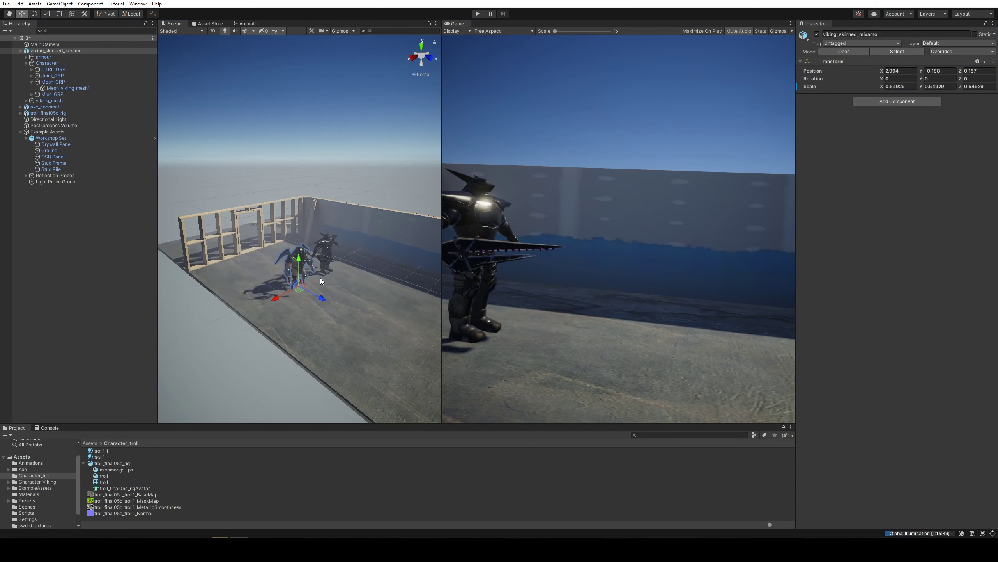
scroll(329, 306, "up", 10)
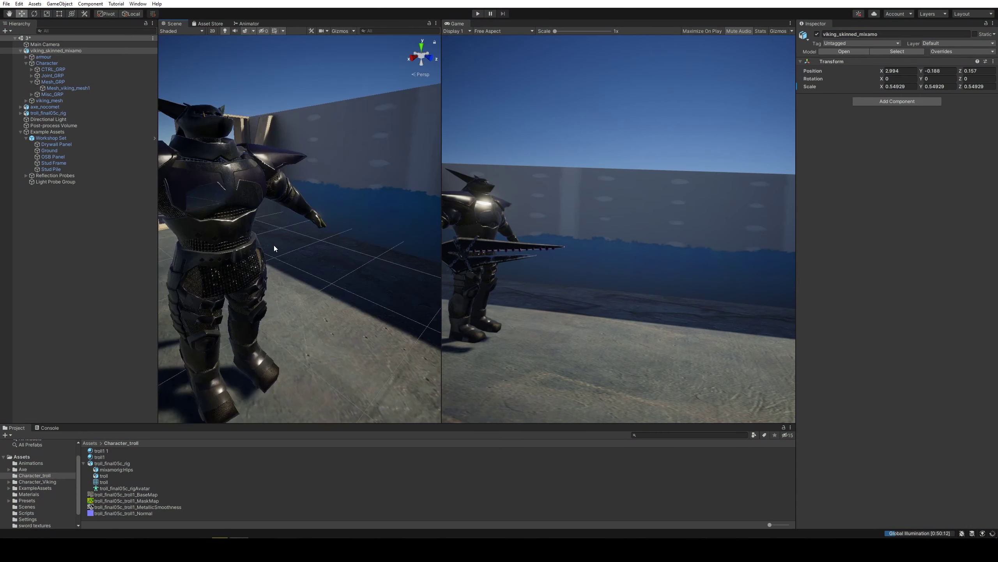
left_click_drag(273, 245, 337, 297, "alt")
left_click(285, 243)
scroll(304, 269, "up", 8)
scroll(303, 269, "down", 8)
scroll(337, 298, "up", 6)
scroll(337, 300, "down", 3)
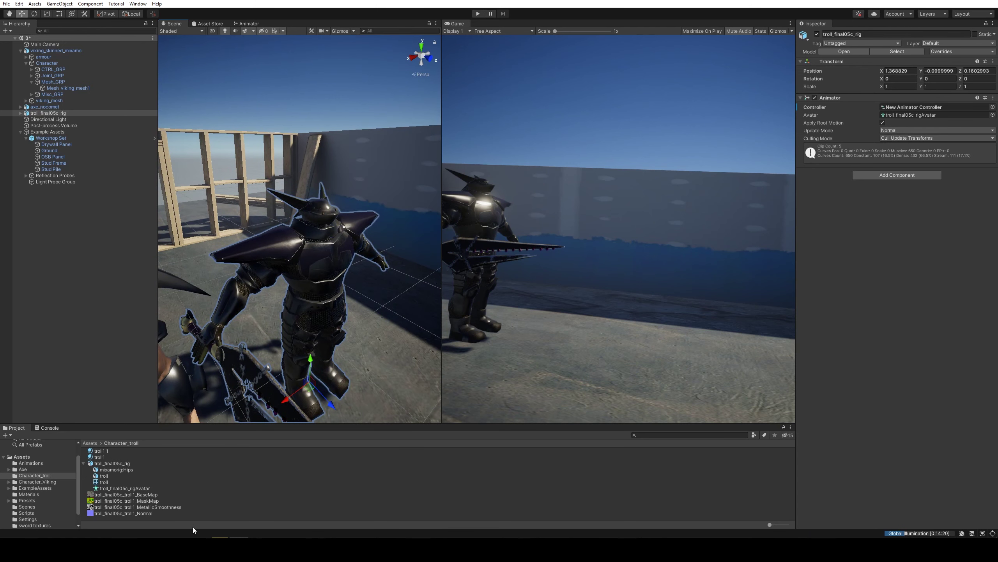
- Switch to Maya, select the troll mesh to examine its wireframe against the skeleton, and clear the selection
mouse_move(194, 527)
left_click(228, 515)
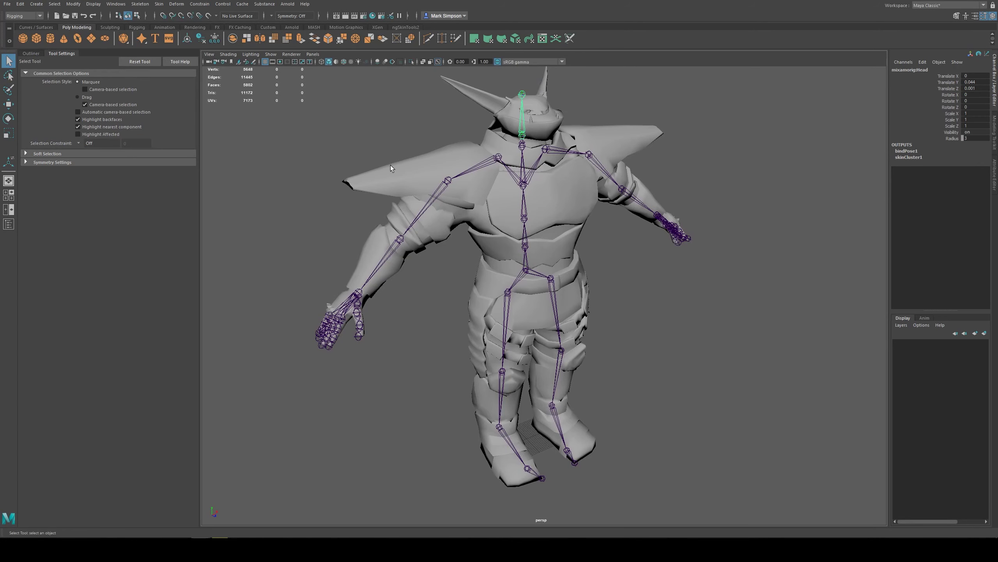
left_click(382, 205)
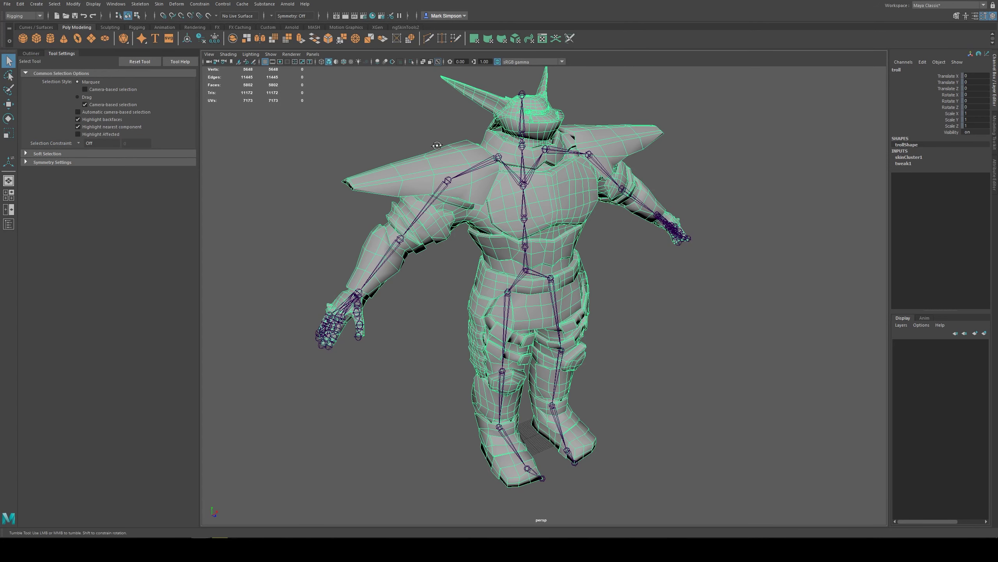
left_click_drag(442, 145, 521, 231, "alt")
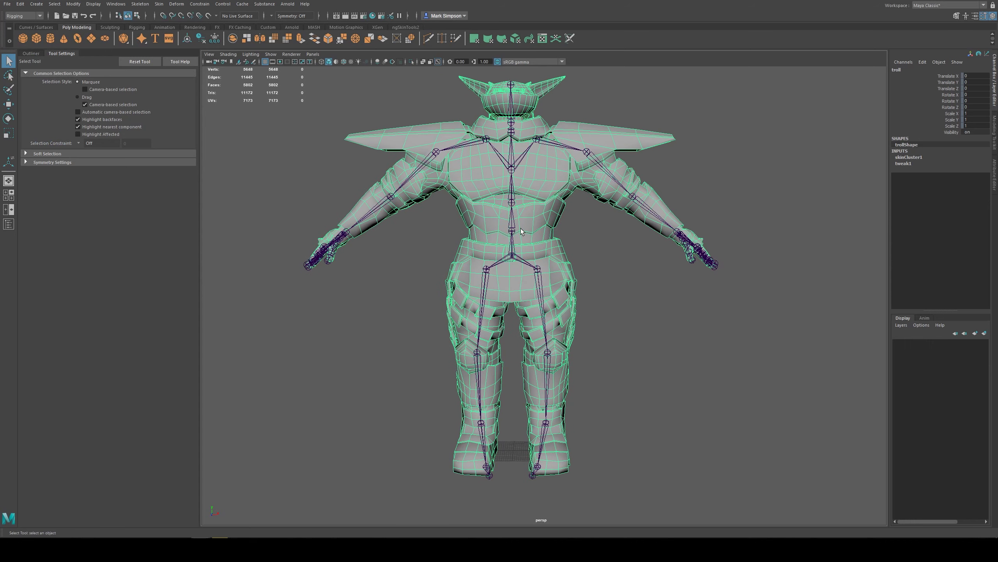
left_click_drag(586, 207, 566, 219, "alt")
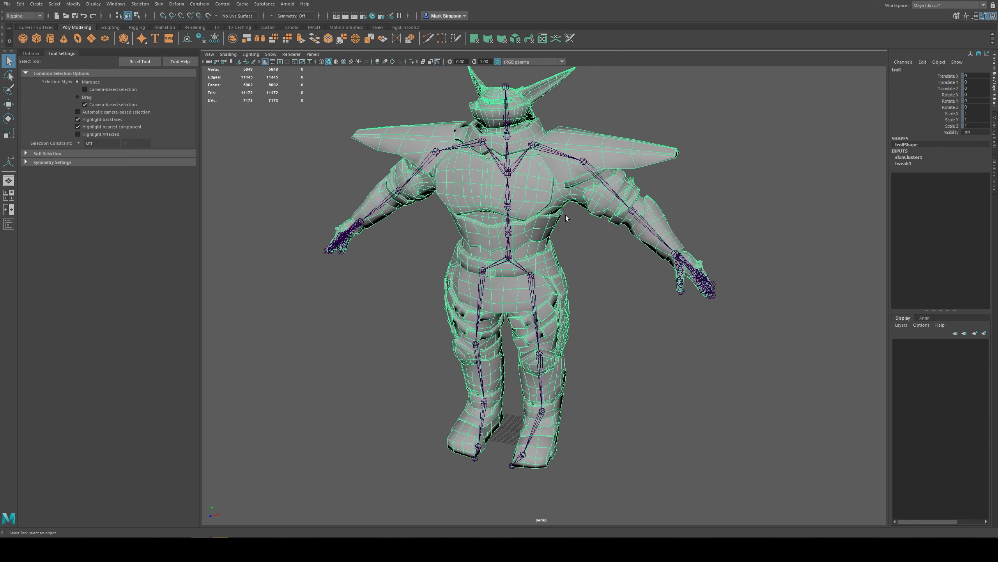
right_click_drag(533, 170, 552, 160)
left_click(601, 222)
mouse_move(610, 237)
left_mouse_down("alt")
mouse_move(472, 233)
mouse_move(473, 225)
mouse_move(550, 223)
mouse_move(617, 228)
left_mouse_up("alt")
middle_click_drag(616, 228, 609, 276, "alt")
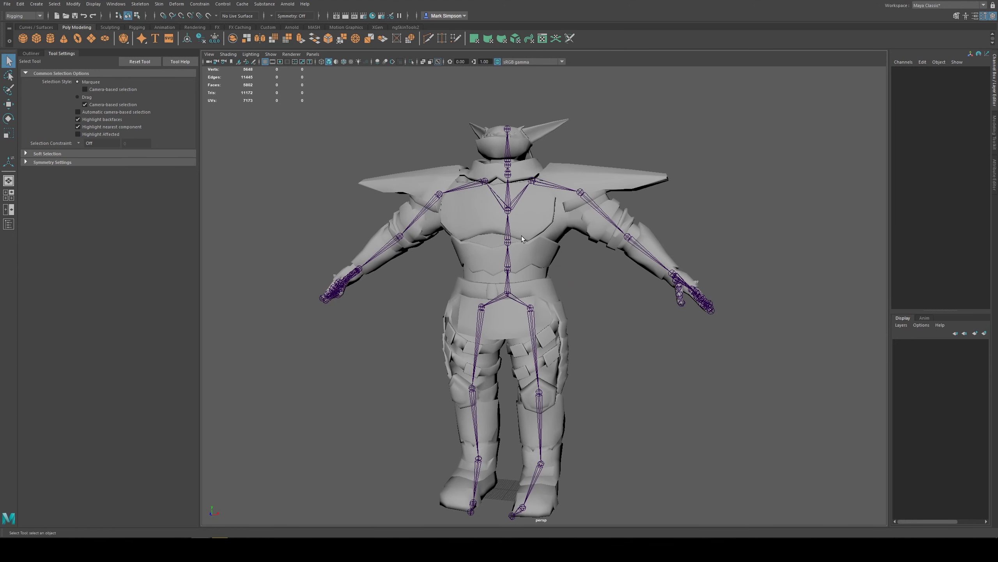
- Test-rotate the Spine1 joint to check the torso deformation, and undo the rotation
left_click(509, 232)
key("e")
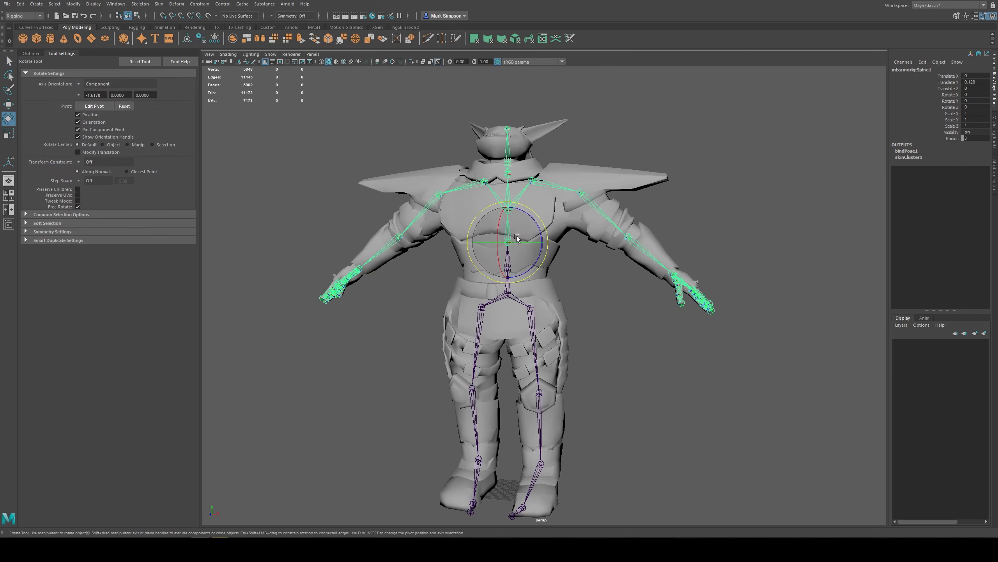
mouse_move(518, 242)
left_mouse_down()
mouse_move(558, 246)
mouse_move(522, 251)
left_mouse_up()
key("ctrl+z")
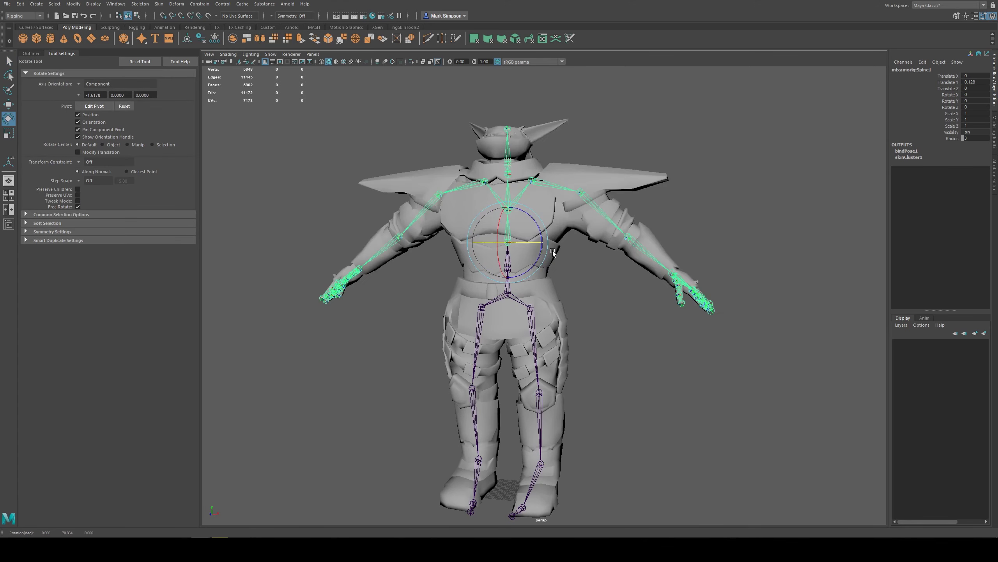
- Select the troll mesh to examine its shoulder plates from several angles, and return to the Select tool with nothing selected
left_click(570, 216)
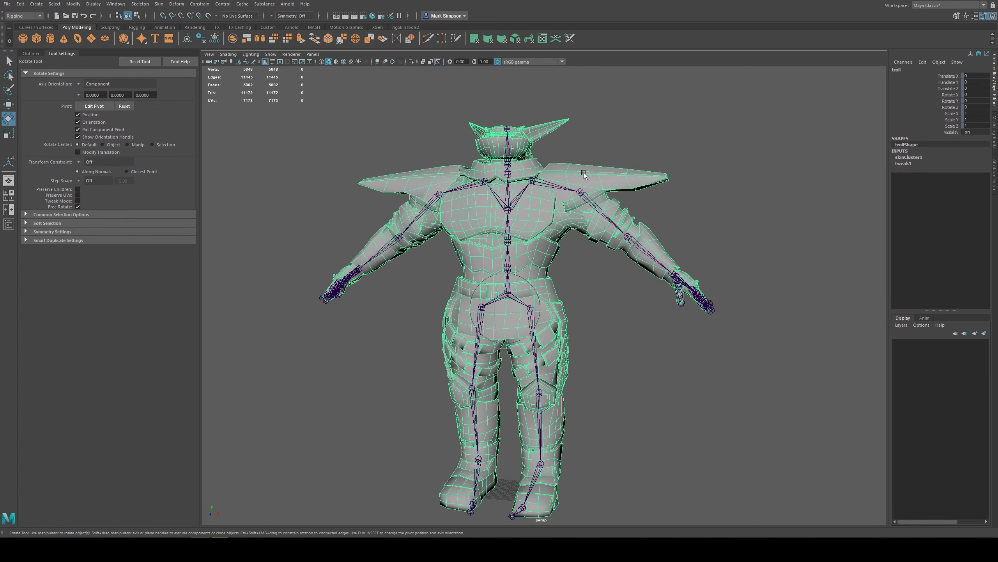
left_click_drag(520, 208, 462, 307, "alt")
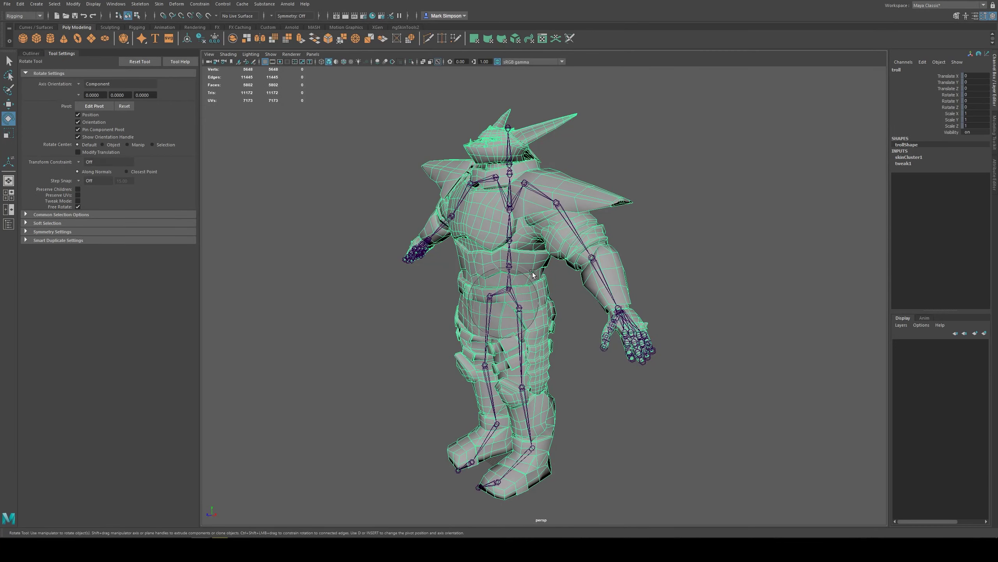
left_click_drag(550, 200, 573, 195, "alt")
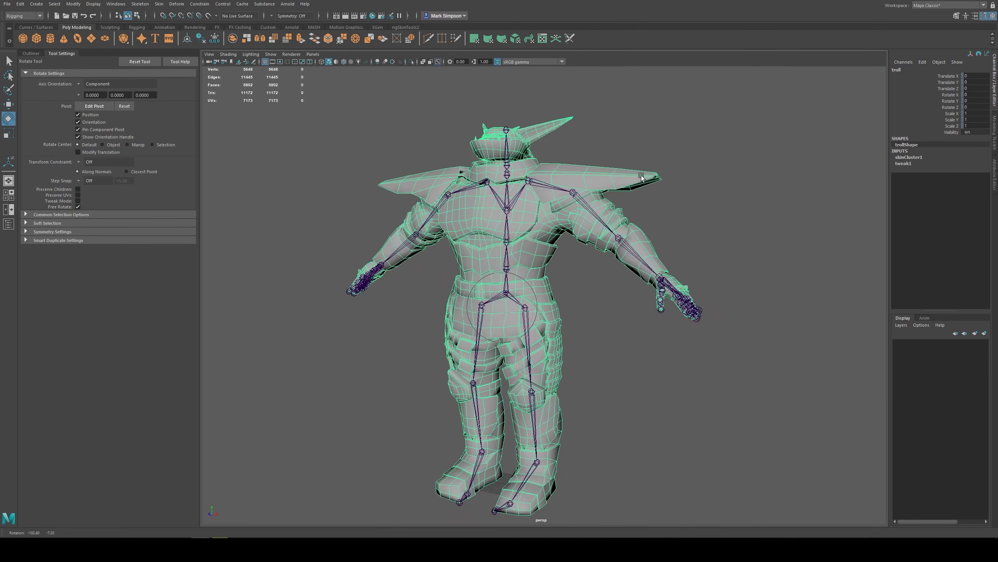
right_click(573, 193)
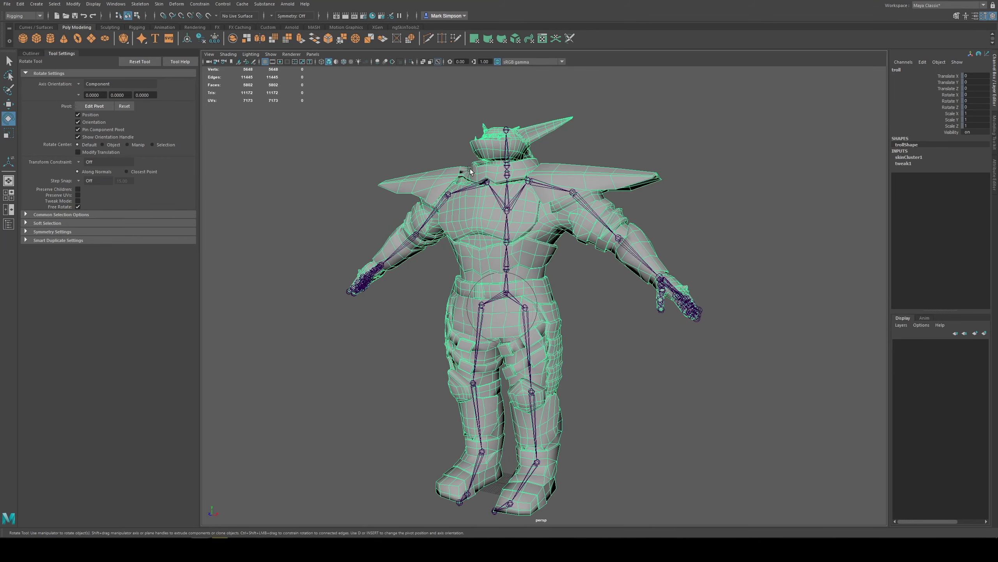
key("q")
left_click(732, 156)
left_click_drag(732, 155, 571, 243, "alt")
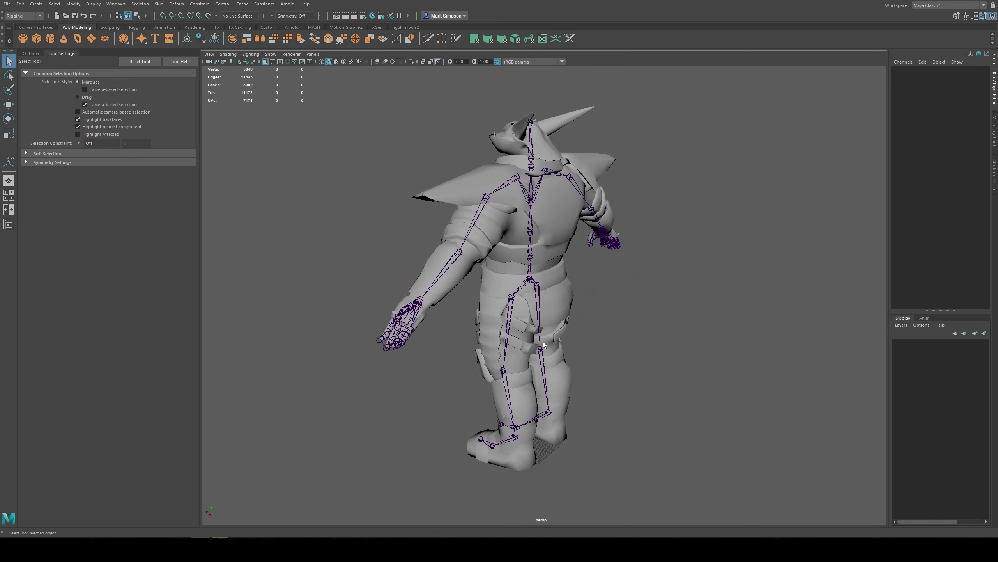
- Switch to Unity, look through the 3D Object creation options, and view the troll and viking from several sides
left_click(244, 535)
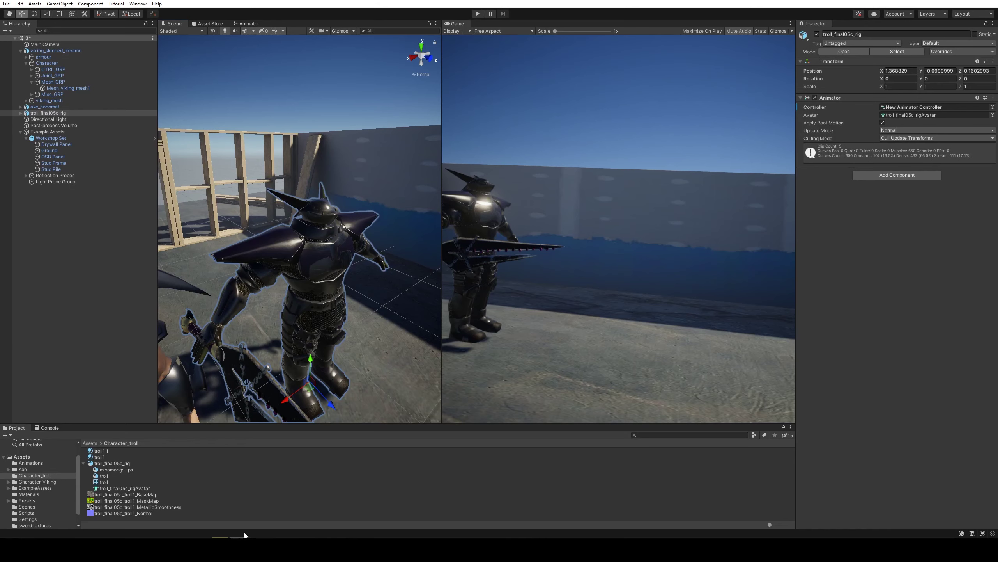
left_click_drag(353, 294, 332, 306, "alt")
right_click(67, 216)
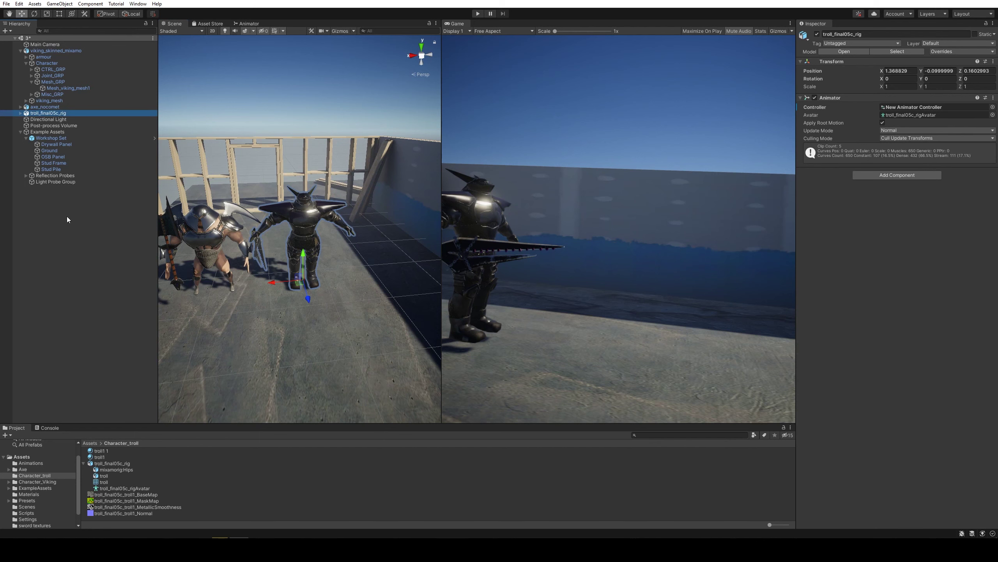
mouse_move(95, 329)
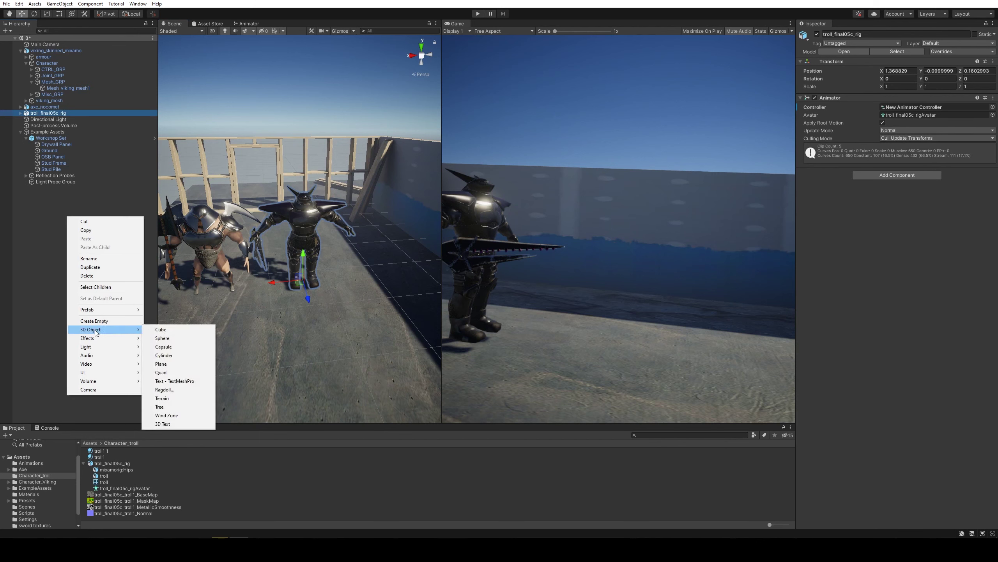
left_click_drag(236, 232, 444, 284, "alt")
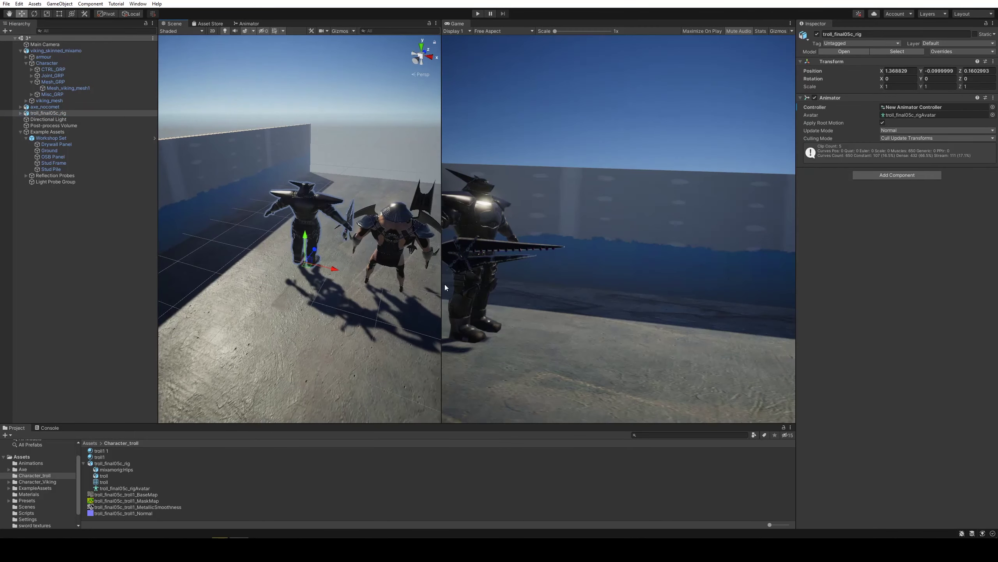
- View the troll beside the viking from behind, the front and the side, and clear the troll's selection
scroll(358, 287, "up", 5)
left_click_drag(298, 285, 444, 273, "alt")
middle_click_drag(383, 269, 367, 304, "alt")
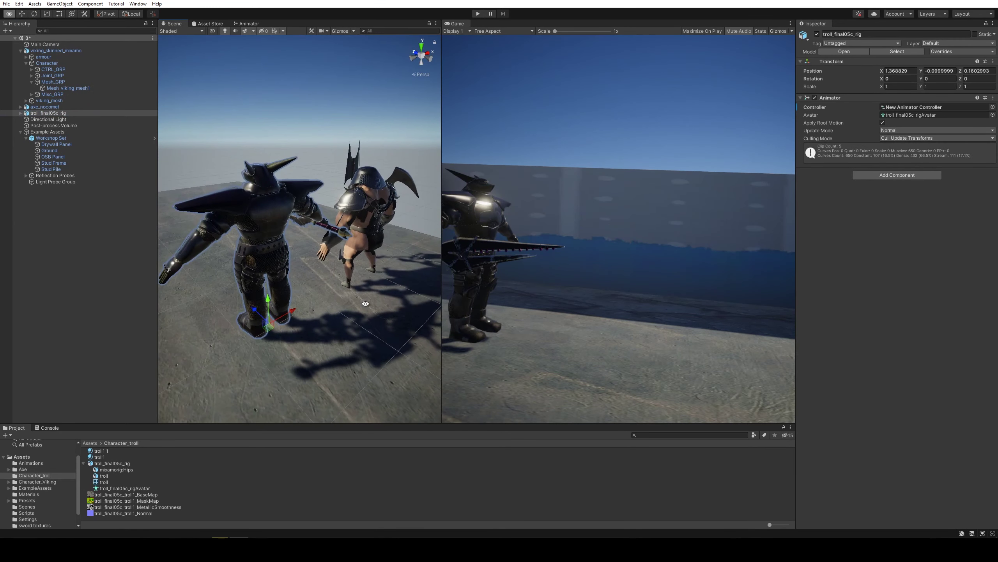
left_click_drag(334, 290, 604, 277, "alt")
scroll(363, 241, "down", 3)
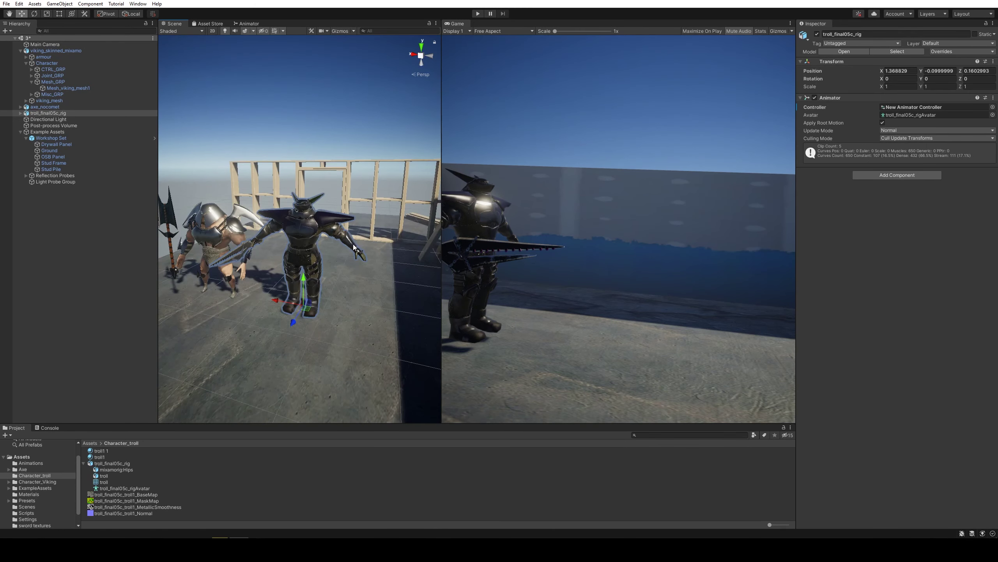
left_click_drag(310, 238, 405, 312, "alt")
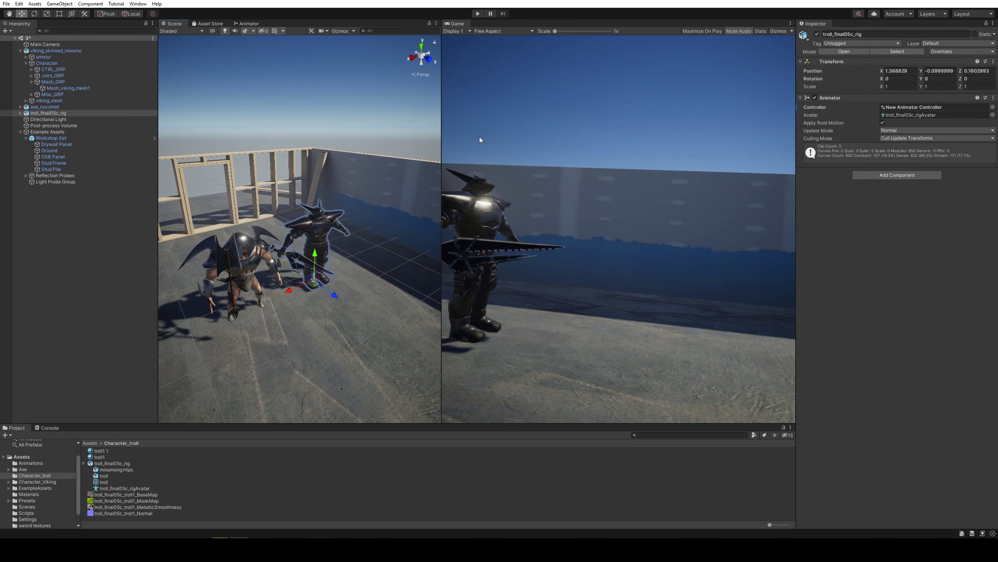
left_click(382, 123)
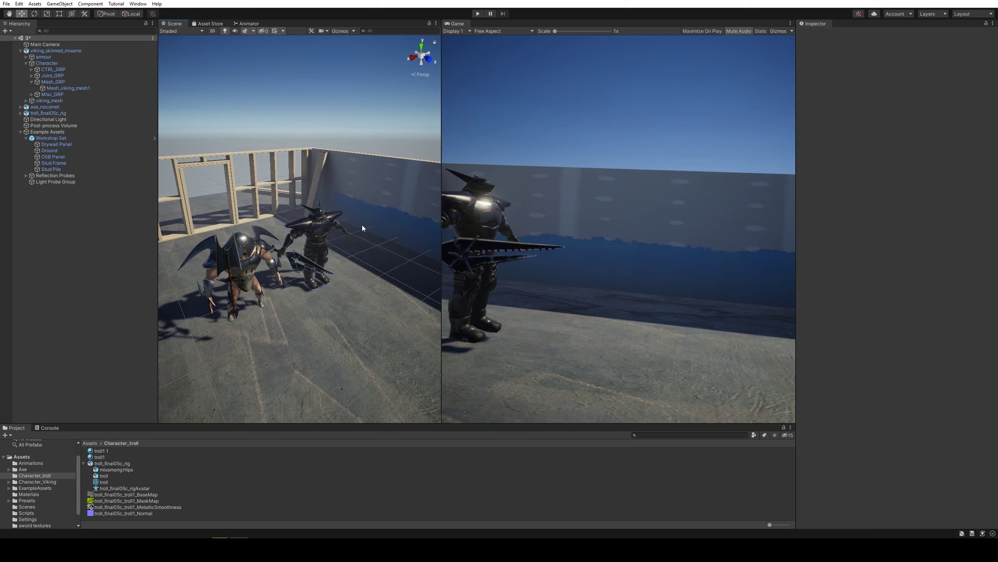
left_click_drag(362, 225, 387, 224, "alt")
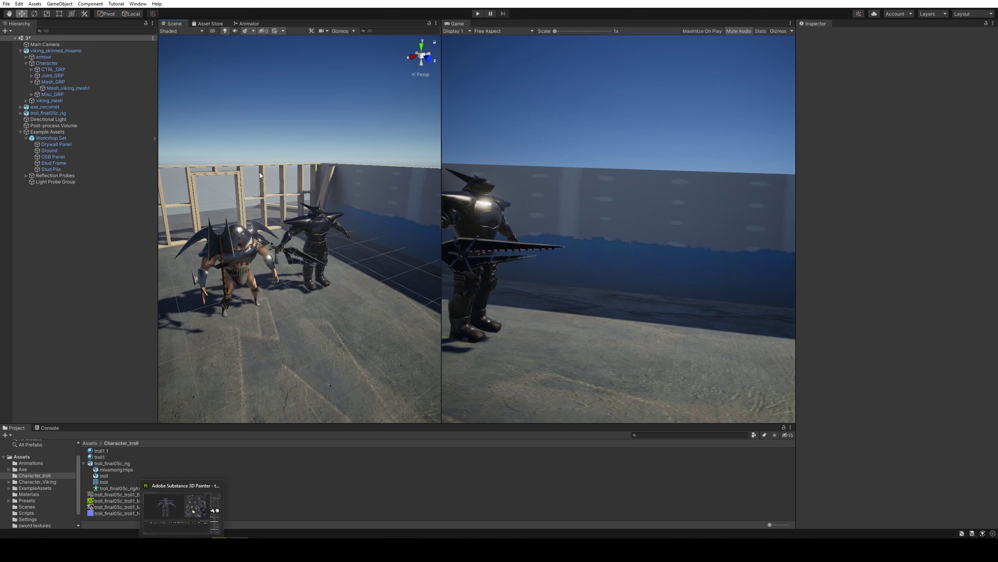
- Compare the viking's and the troll's armour and weapons up close and at full height
scroll(270, 234, "up", 4)
left_click_drag(296, 315, 309, 295, "alt")
middle_click_drag(309, 295, 304, 281)
right_click_drag(305, 281, 392, 258)
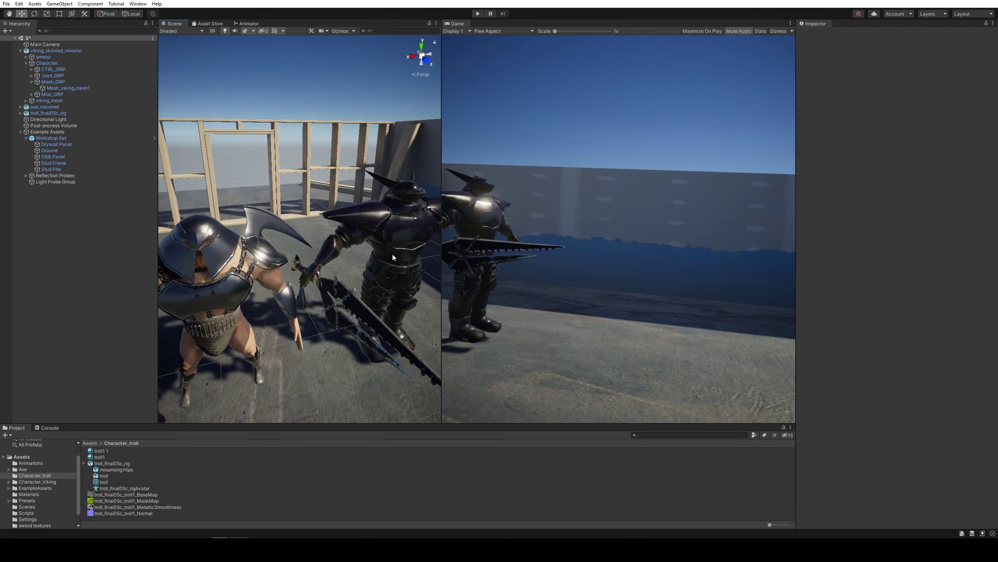
right_click_drag(250, 280, 284, 304)
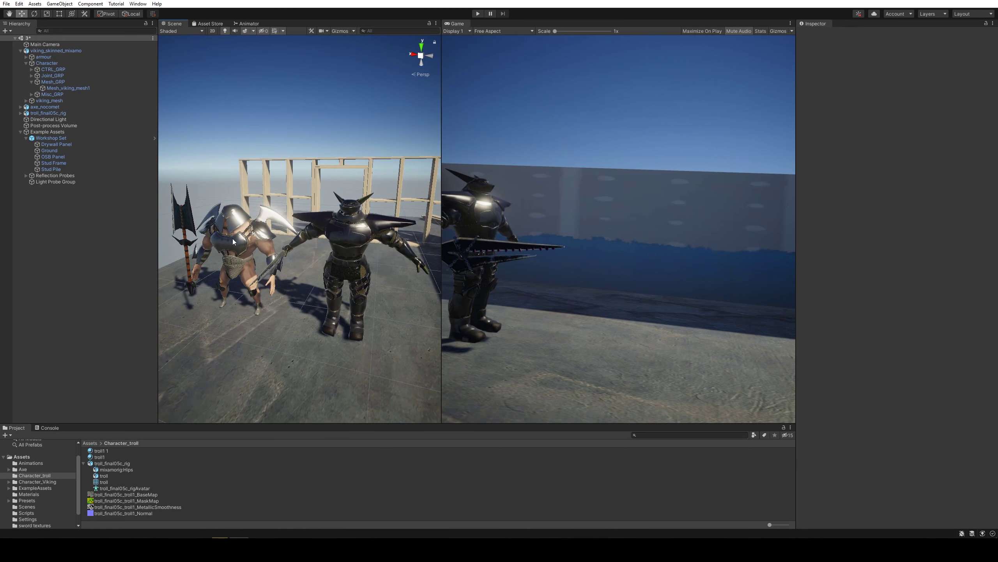
right_click_drag(402, 247, 406, 284)
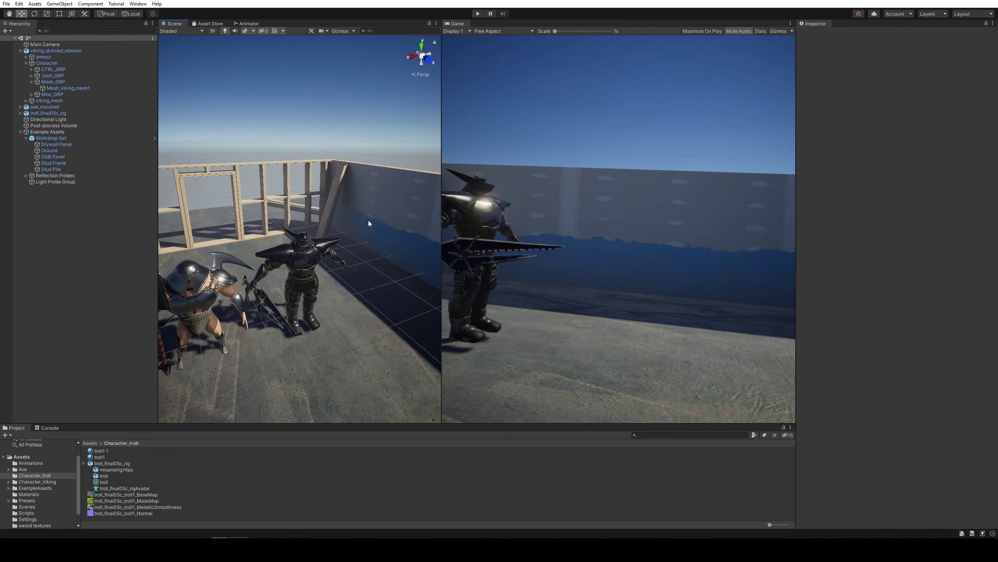
right_click_drag(303, 289, 281, 303)
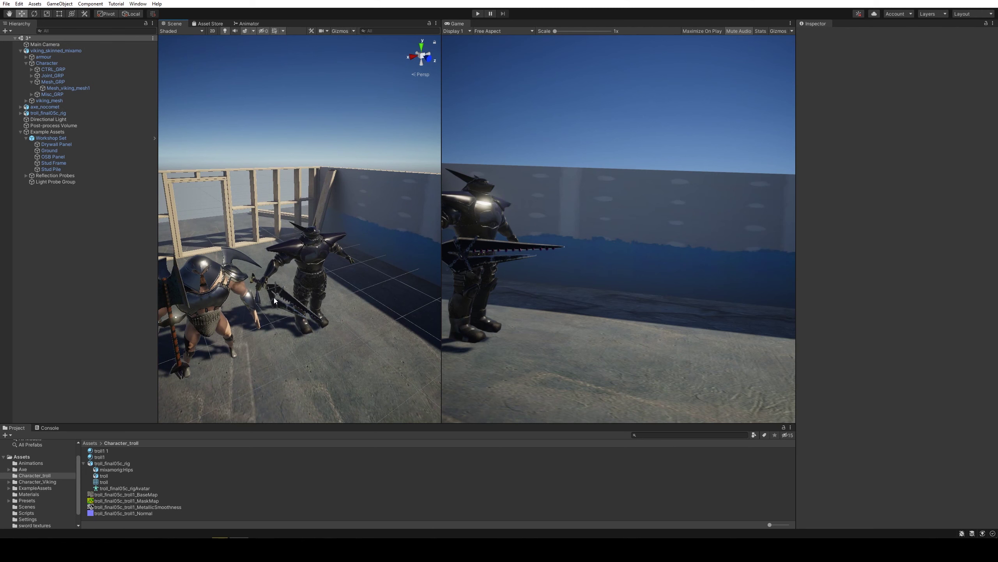
right_click_drag(328, 276, 344, 259)
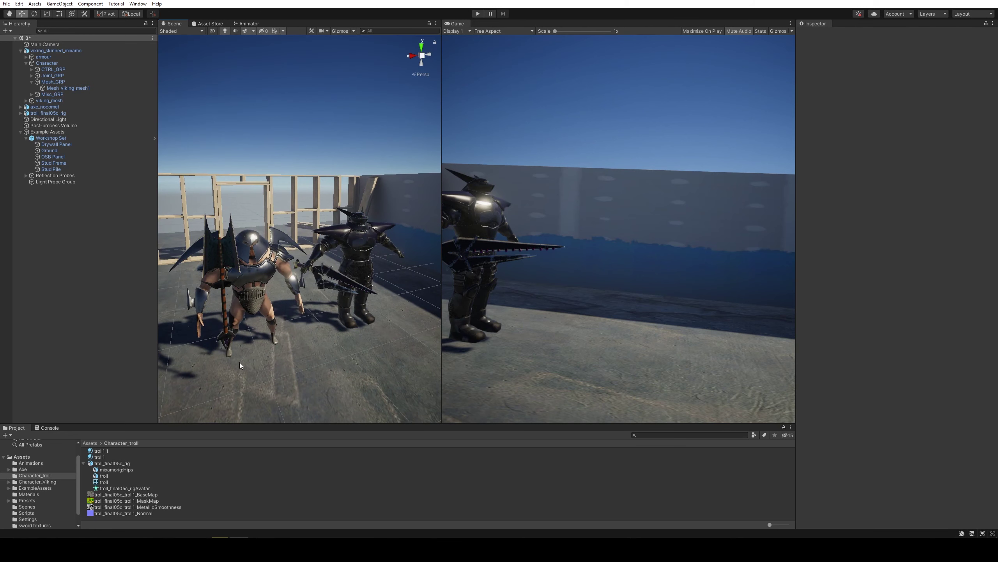
- Switch to Substance 3D Painter and examine the troll's chest armour, leg chainmail, boots and belt up close
left_click(181, 536)
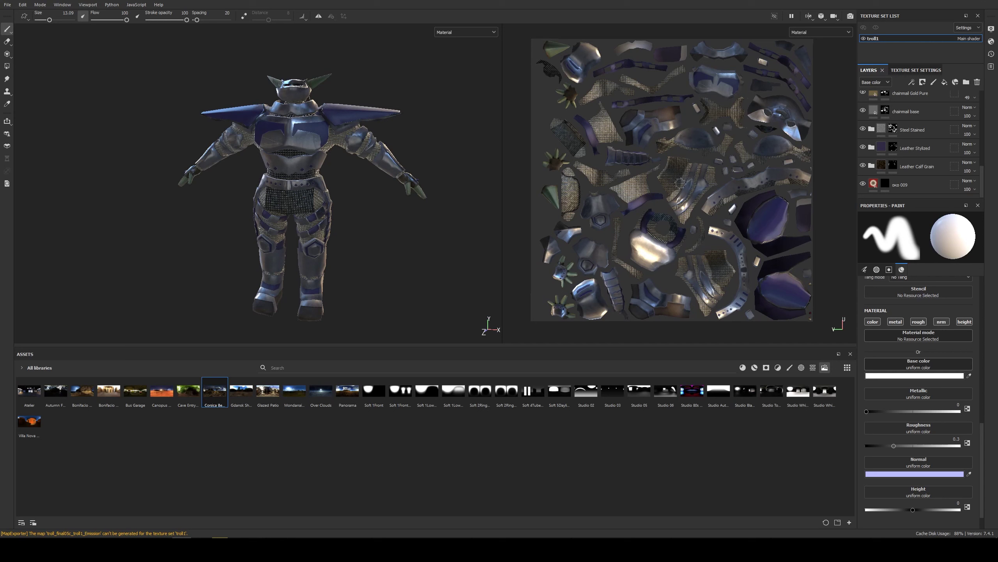
middle_click_drag(326, 153, 304, 164)
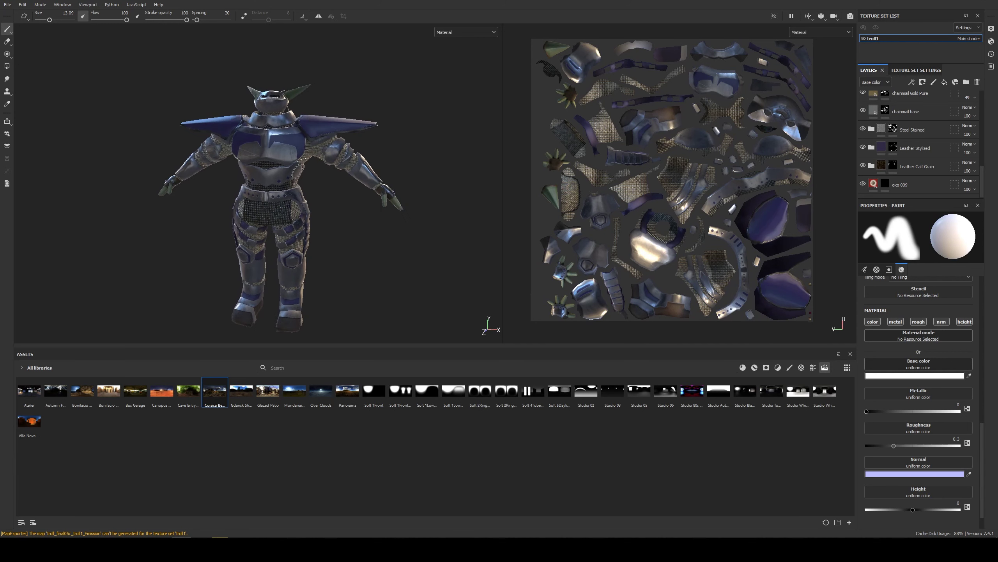
scroll(335, 214, "up", 5)
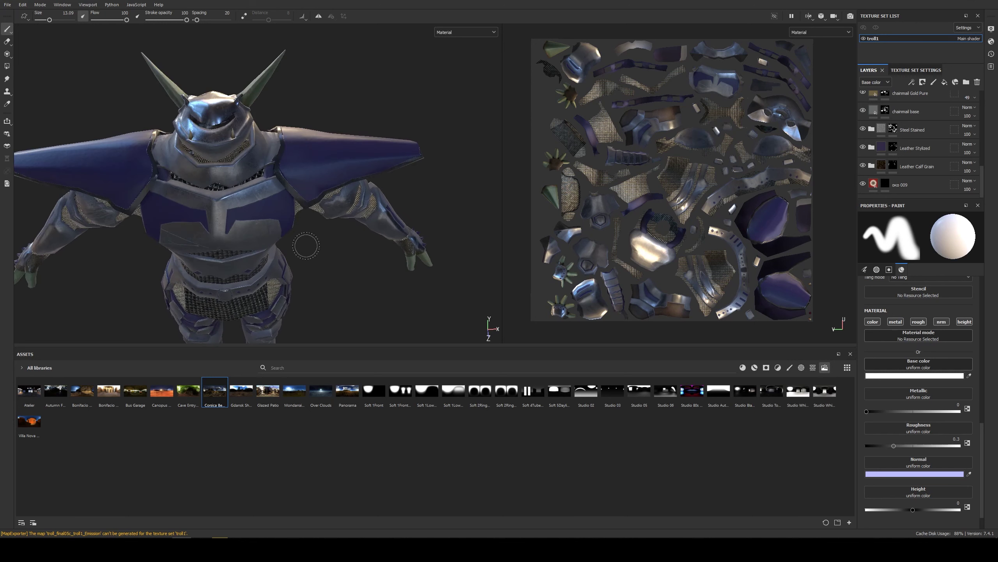
left_click_drag(306, 246, 305, 201, "alt")
middle_click_drag(283, 288, 321, 256, "alt")
scroll(320, 257, "up", 3)
middle_click_drag(256, 199, 336, 157, "alt")
left_click_drag(356, 196, 79, 209, "alt")
left_click_drag(332, 240, 291, 256, "alt")
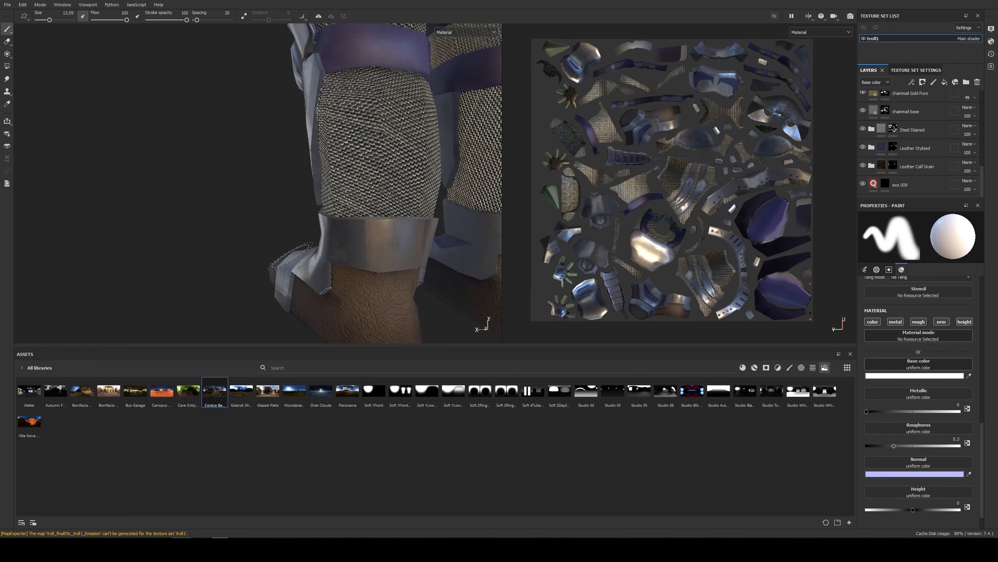
scroll(295, 252, "down", 4)
middle_click_drag(342, 192, 317, 296)
mouse_move(268, 255)
left_mouse_down("alt")
mouse_move(223, 248)
mouse_move(266, 245)
left_mouse_up("alt")
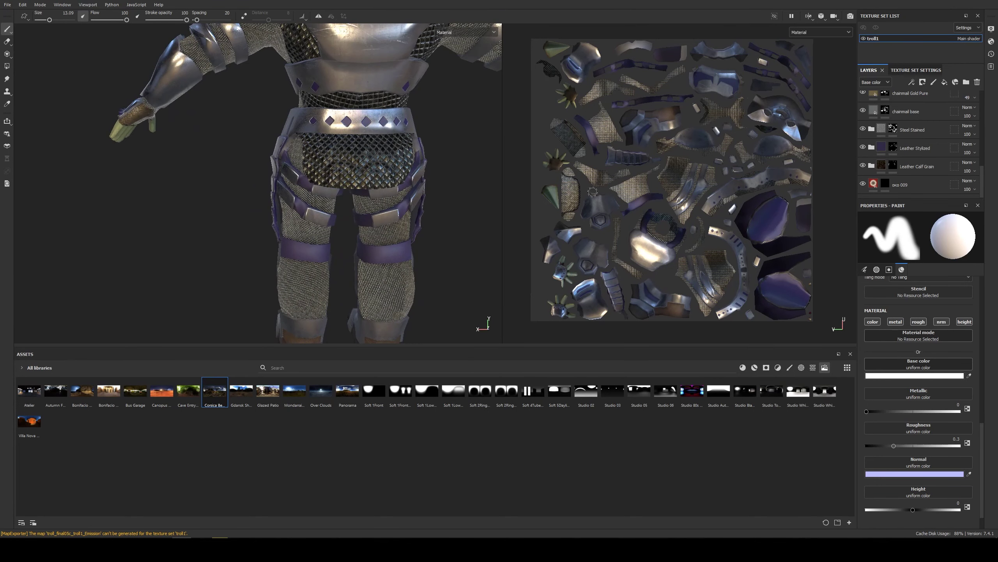
- Select the bottom fill layer's mask and set the Polygon Fill tool to UV chunk fill
left_click(887, 94)
left_click(893, 184)
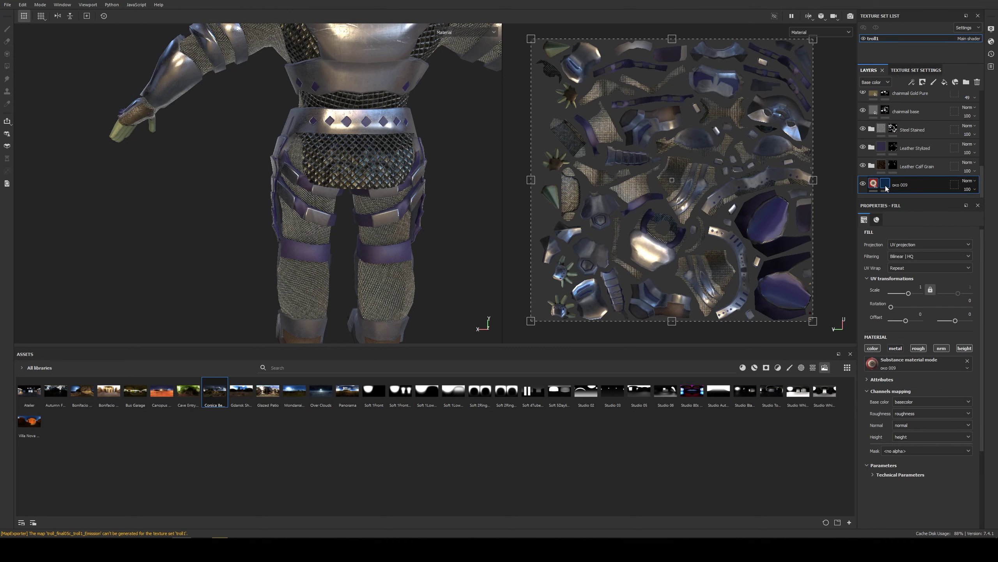
left_click(889, 183)
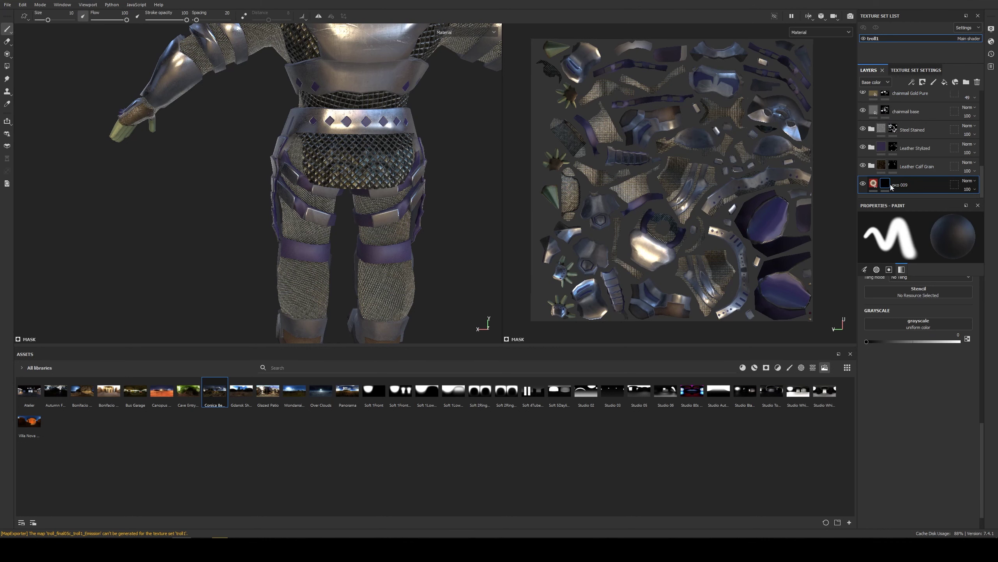
left_click(6, 66)
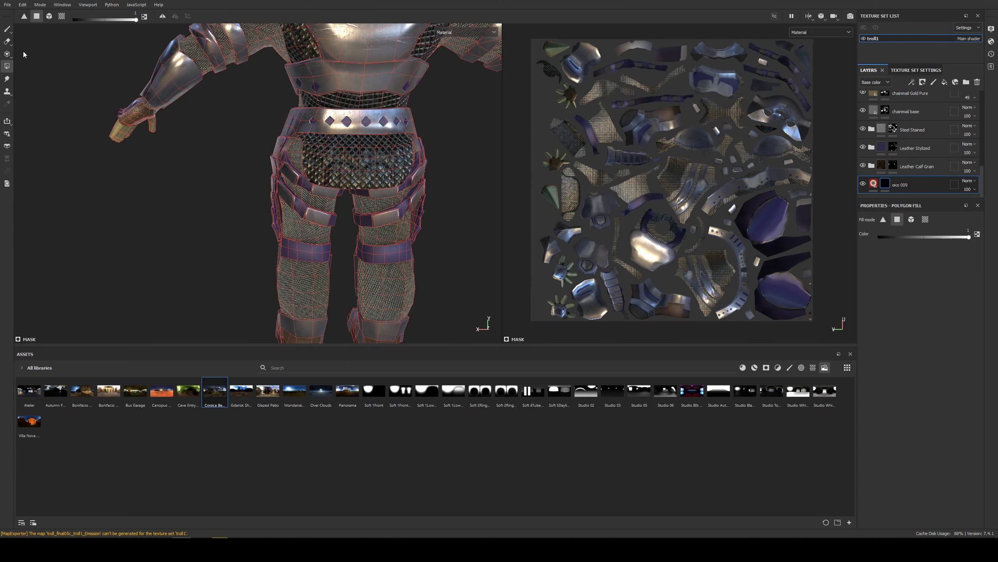
left_click(61, 16)
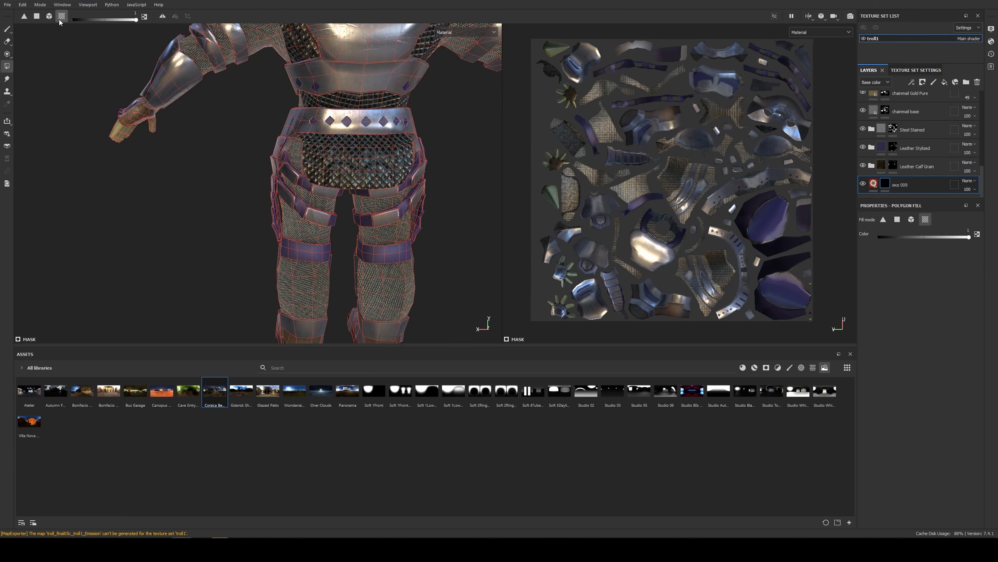
- View the troll's polygon wireframe from the back and front, and return to the Paint tool
scroll(187, 179, "down", 5)
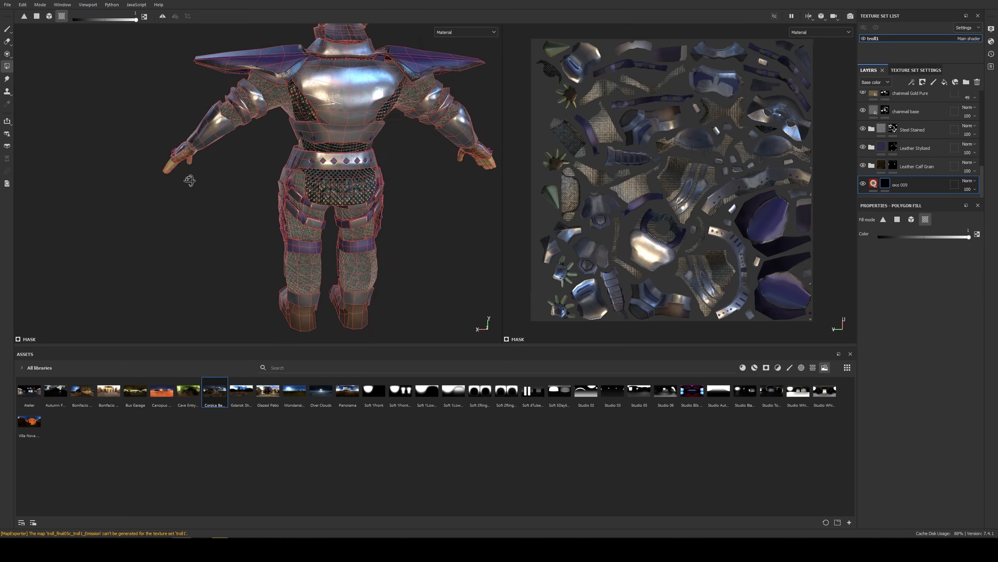
left_click_drag(187, 179, 534, 194, "alt")
left_click_drag(401, 205, 400, 172, "alt")
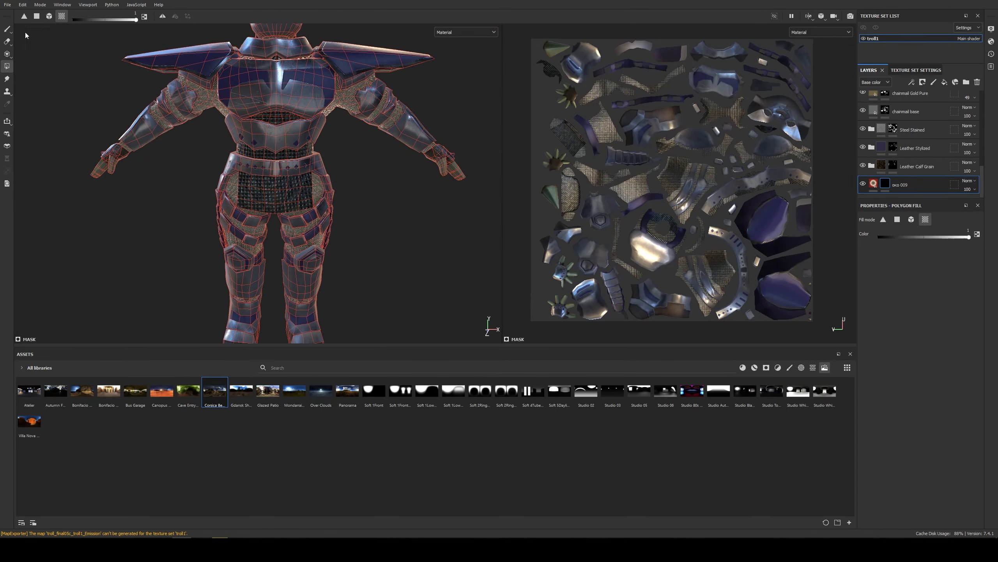
left_click(8, 32)
scroll(99, 205, "down", 2)
mouse_move(149, 217)
left_mouse_down("alt")
mouse_move(142, 207)
mouse_move(171, 216)
left_mouse_up("alt")
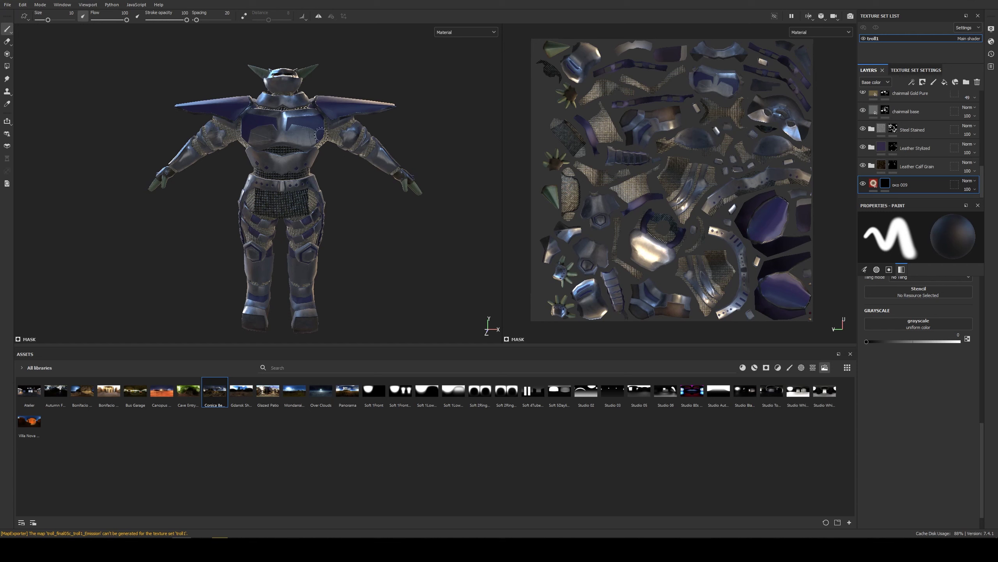
- Examine the troll's hand, gauntlet and side armour, and pull back to a rear three-quarter view
left_click_drag(319, 185, 303, 87, "alt")
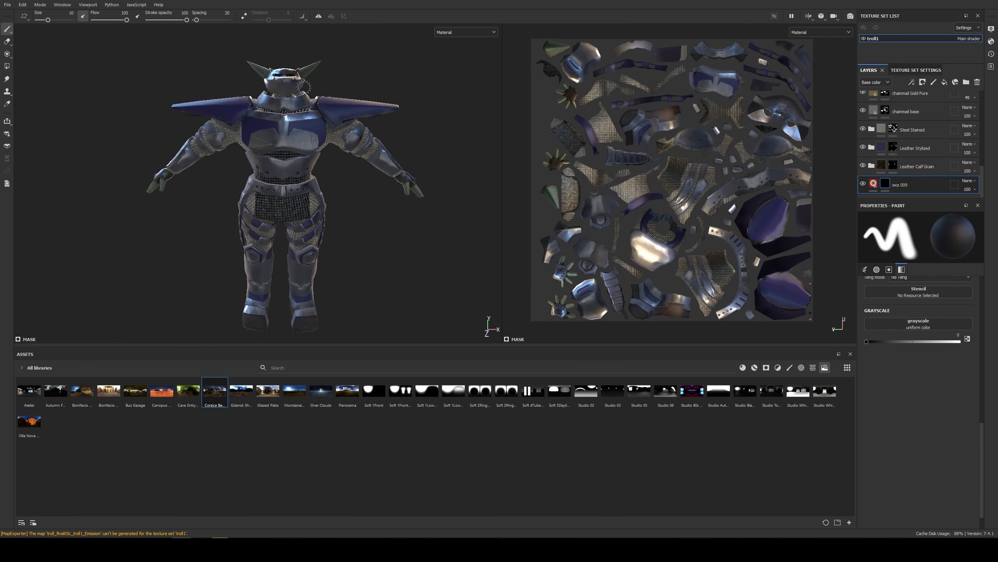
left_click_drag(218, 235, 434, 277, "alt")
middle_click_drag(421, 192, 387, 281, "alt")
middle_click_drag(392, 118, 381, 263, "alt")
mouse_move(394, 238)
left_mouse_down("alt")
mouse_move(407, 239)
mouse_move(402, 251)
mouse_move(391, 246)
left_mouse_up("alt")
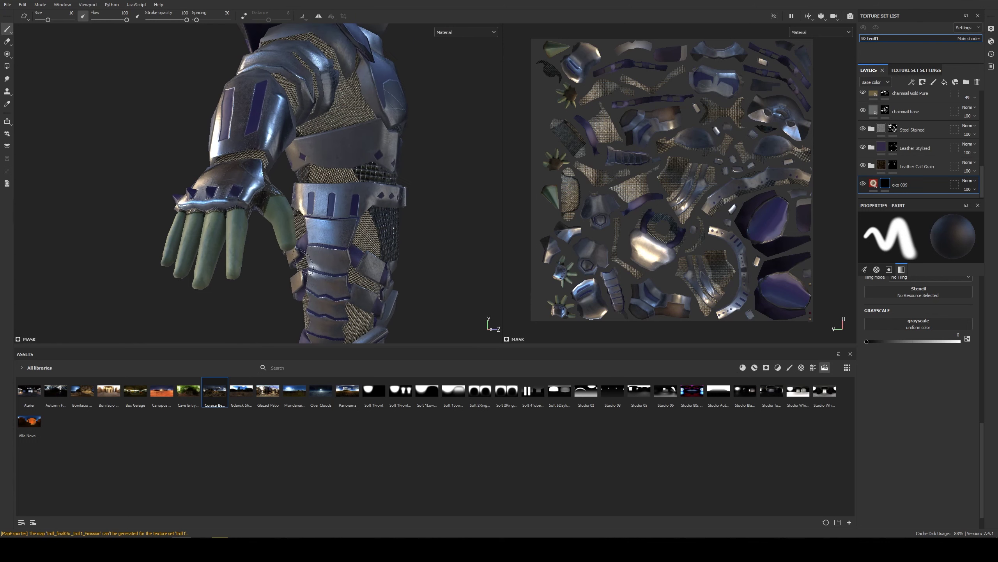
middle_click_drag(392, 330, 319, 189, "alt")
scroll(315, 234, "down", 3)
mouse_move(315, 233)
left_mouse_down("alt")
mouse_move(259, 228)
mouse_move(201, 239)
mouse_move(189, 254)
left_mouse_up("alt")
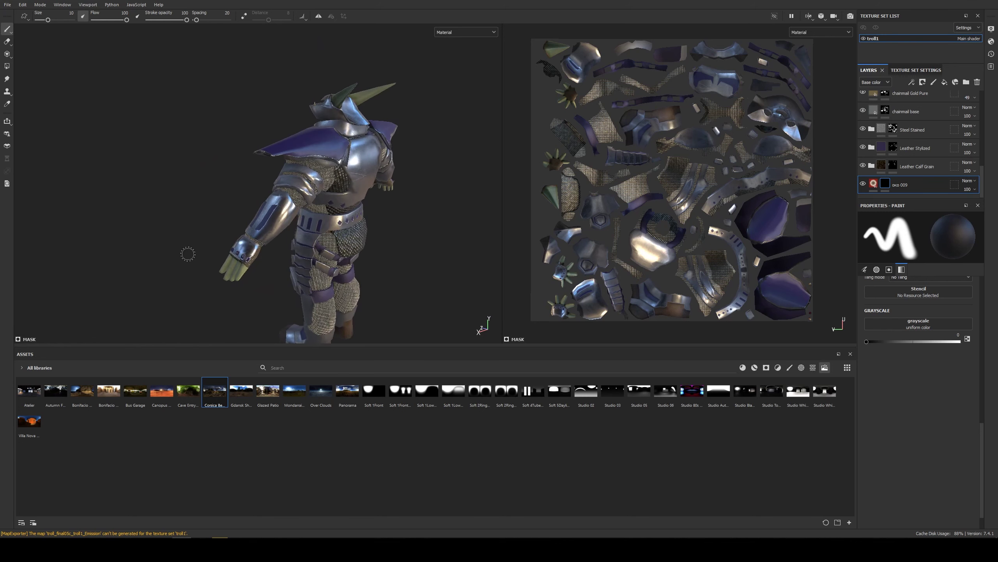
- Examine the texture detail of the rear chainmail, the diamond-studded belt and the forearm's purple trim up close
scroll(258, 259, "up", 5)
scroll(355, 197, "up", 3)
left_click_drag(355, 197, 398, 206, "alt")
middle_click_drag(398, 206, 275, 243, "alt")
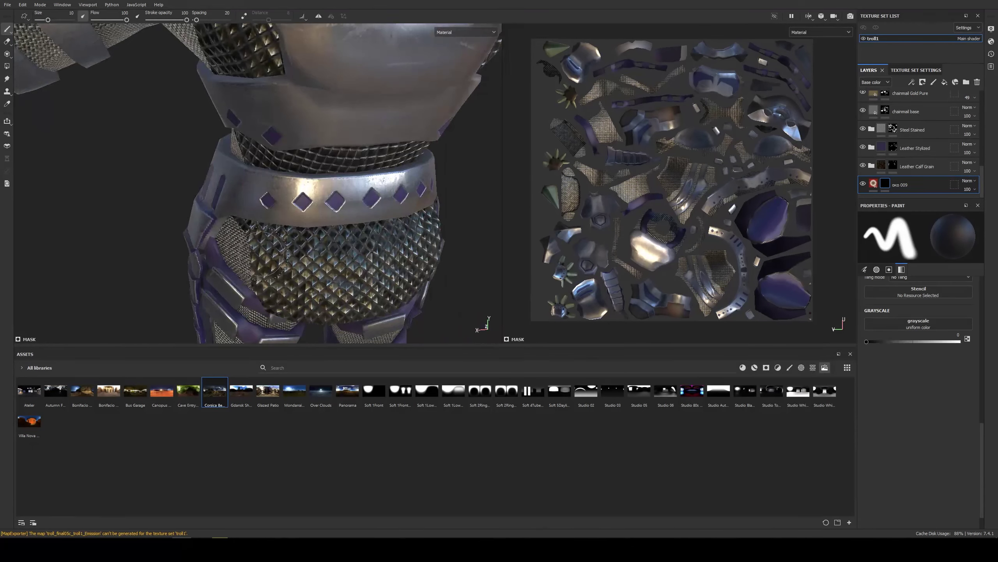
left_click_drag(314, 225, 243, 212, "alt")
middle_click_drag(335, 204, 253, 246, "alt")
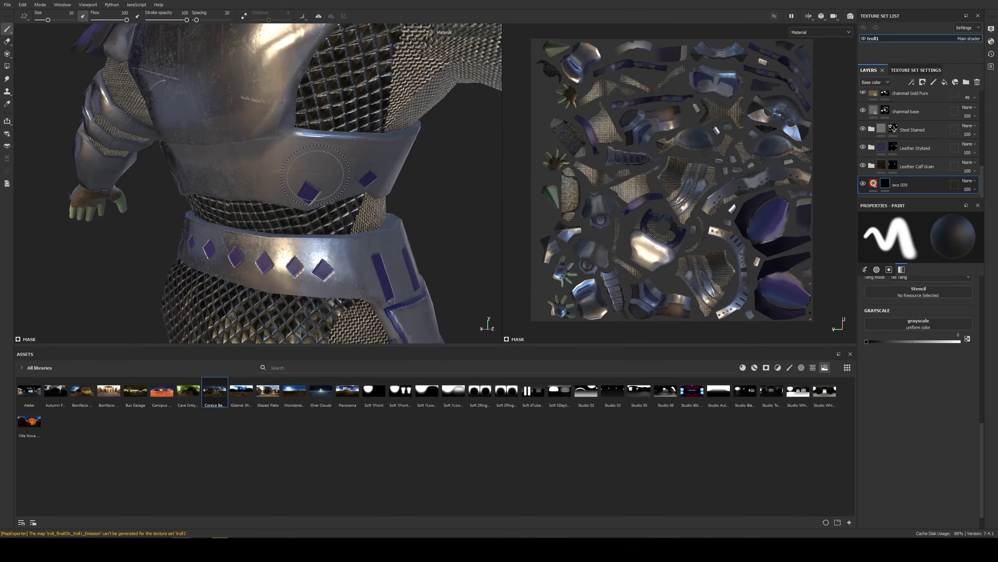
left_click_drag(332, 194, 337, 241, "alt")
scroll(359, 265, "up", 10)
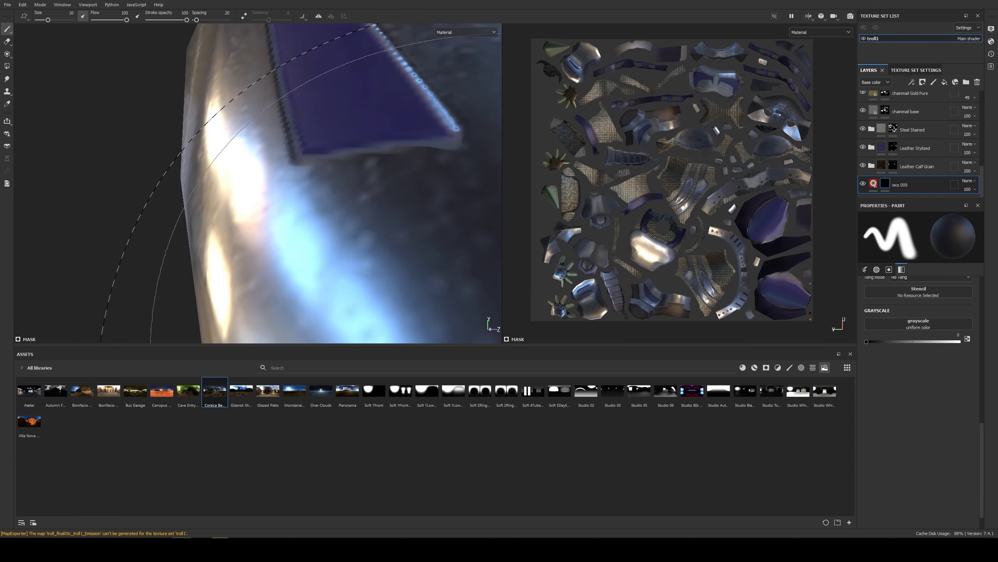
scroll(359, 264, "down", 10)
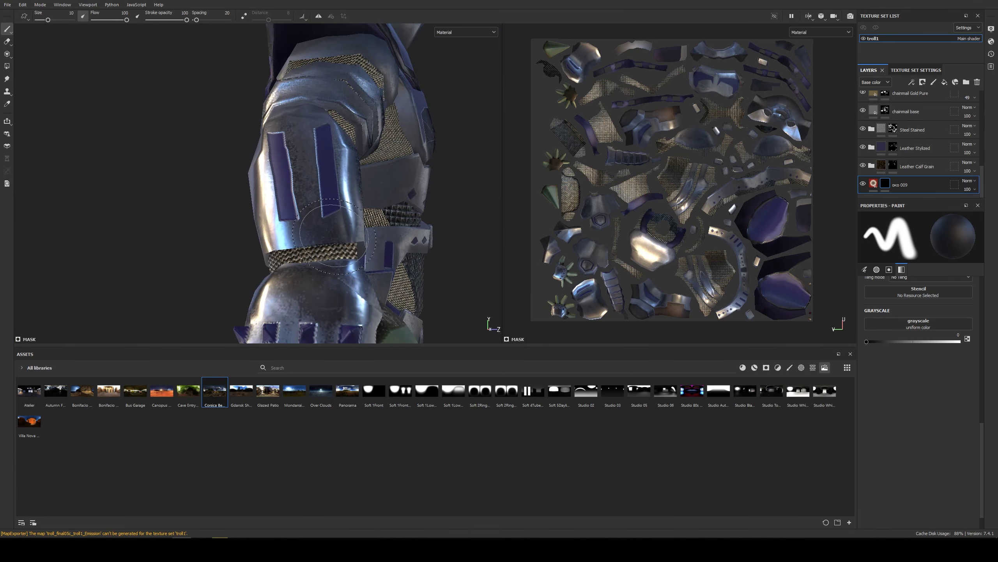
left_click_drag(360, 264, 275, 248, "alt")
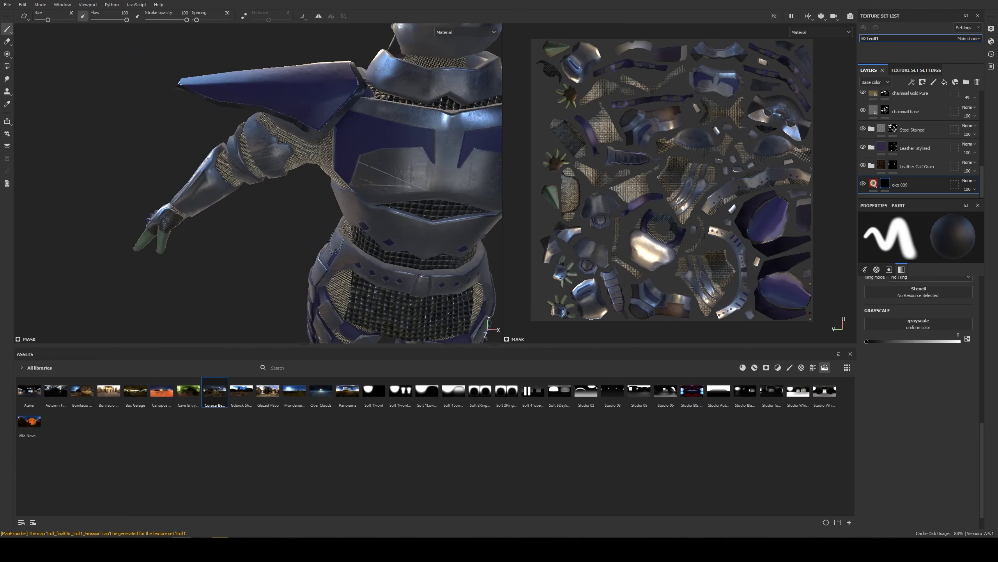
- Examine the full textured troll from the front, and turn around it to inspect the back plate and rear leg armour
scroll(314, 220, "down", 4)
left_click_drag(331, 212, 326, 184, "alt")
scroll(339, 209, "down", 3)
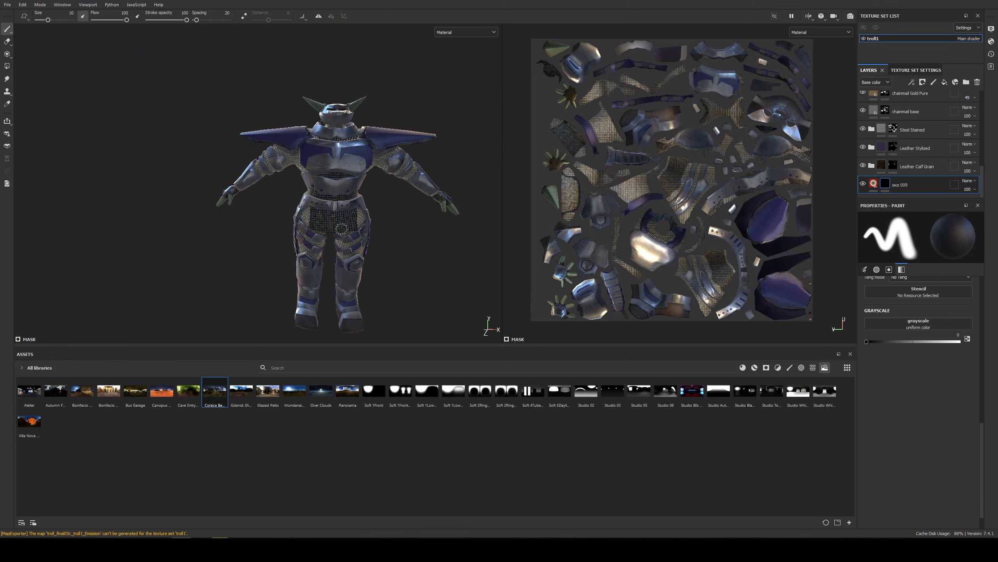
middle_click_drag(342, 215, 341, 192, "alt")
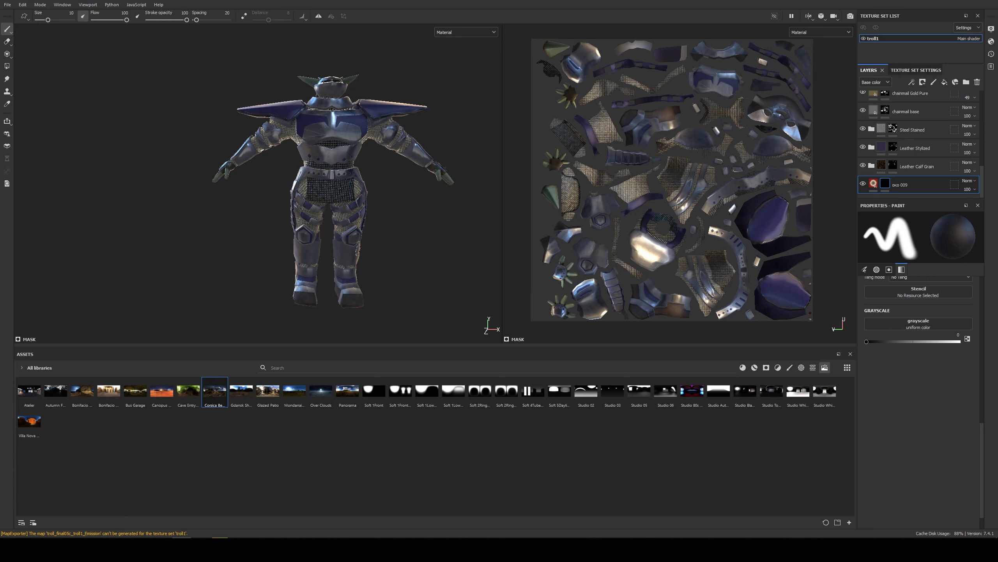
left_click_drag(409, 184, 233, 167, "alt")
scroll(263, 144, "up", 3)
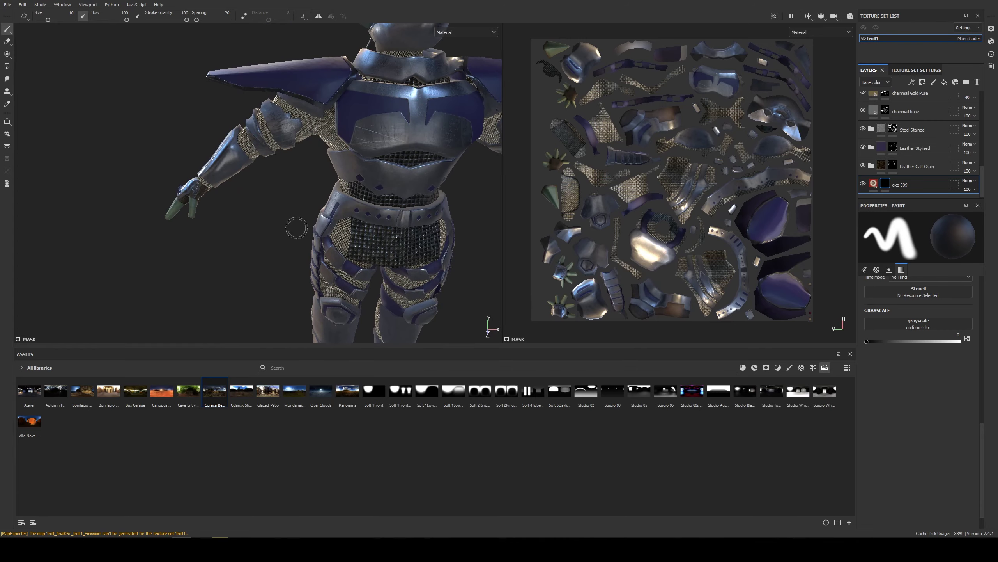
scroll(296, 227, "down", 3)
middle_click_drag(410, 228, 371, 221, "alt")
scroll(379, 220, "up", 2)
left_click_drag(379, 221, 37, 225, "alt")
middle_click_drag(200, 204, 357, 173, "alt")
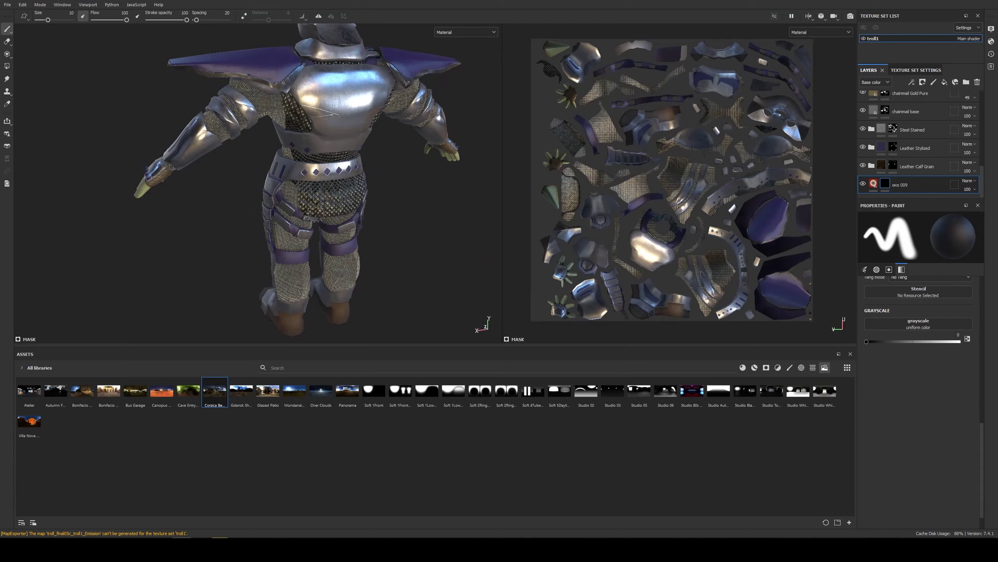
- Inspect the front belt, chainmail skirt, thigh straps and knee guards up close
scroll(317, 213, "down", 3)
scroll(317, 214, "up", 4)
mouse_move(317, 213)
left_mouse_down("alt")
mouse_move(212, 194)
mouse_move(204, 204)
mouse_move(445, 211)
mouse_move(325, 148)
mouse_move(386, 181)
mouse_move(490, 174)
left_mouse_up("alt")
scroll(204, 204, "up", 2)
left_click_drag(232, 252, 278, 282, "alt")
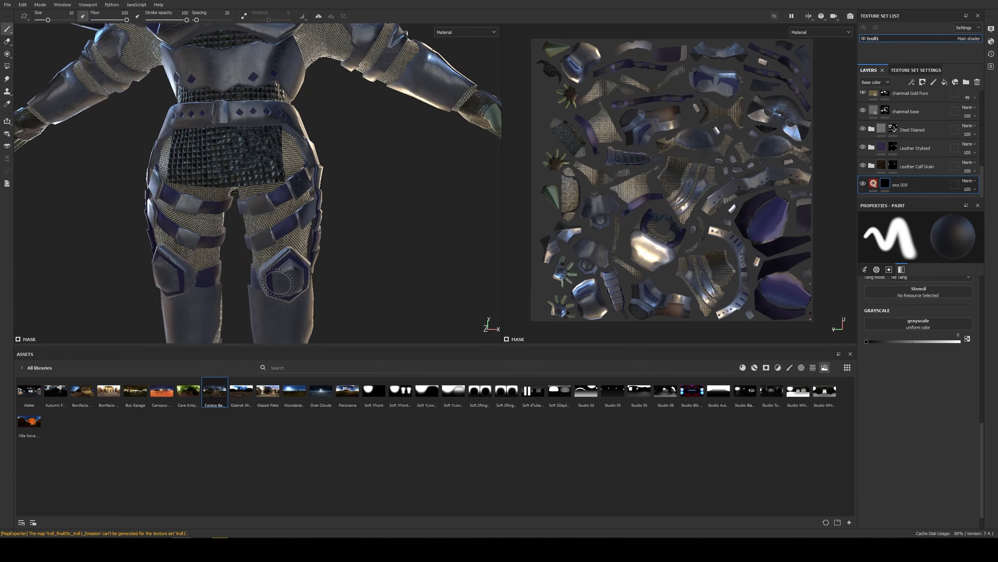
scroll(286, 283, "down", 3)
left_click_drag(251, 177, 257, 196, "alt")
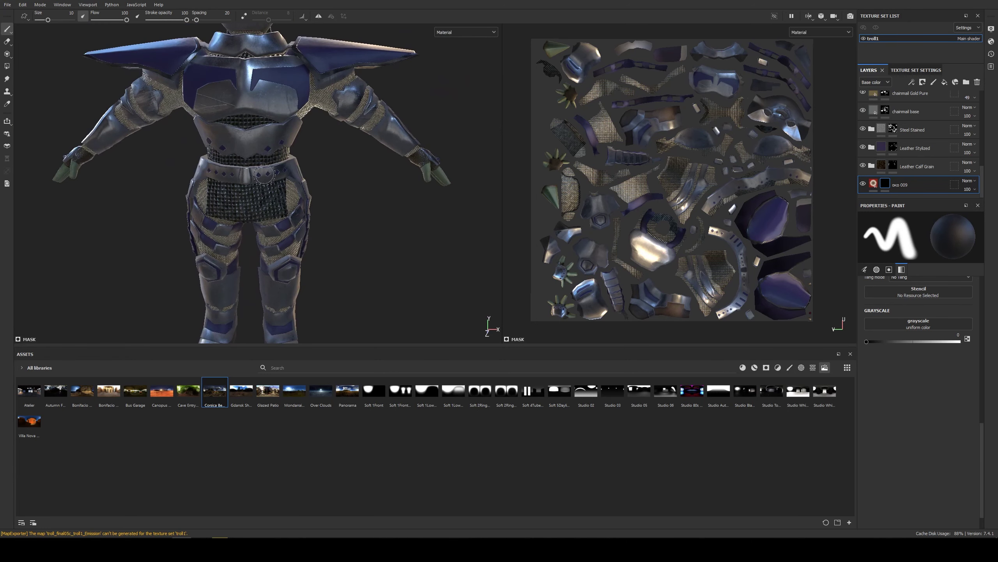
- View the troll's helmet and upper armour from the front, and finish on a full-body three-quarter view
middle_click_drag(258, 196, 274, 214, "alt")
left_click_drag(273, 214, 293, 231, "alt")
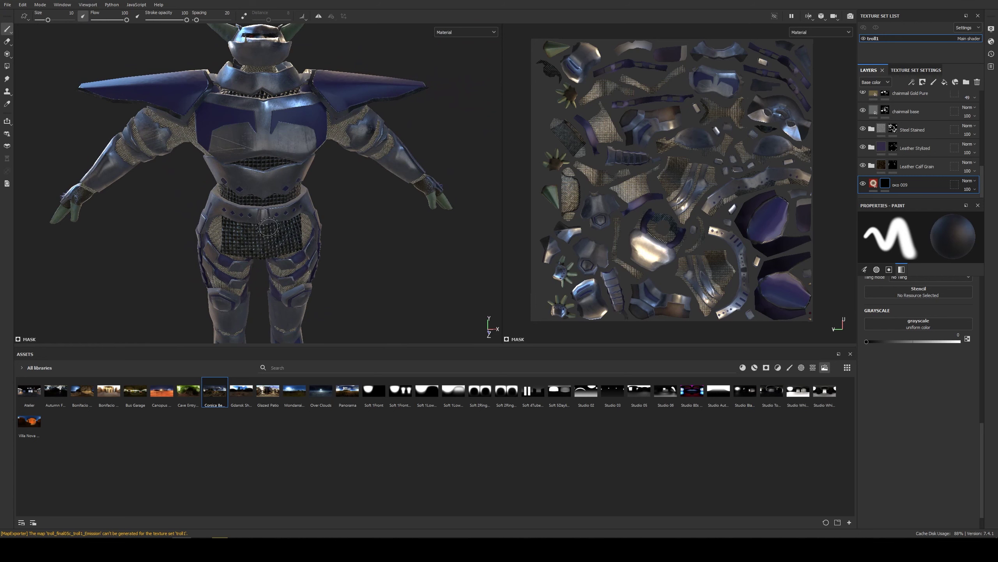
left_click_drag(345, 223, 348, 251, "alt")
scroll(321, 202, "down", 5)
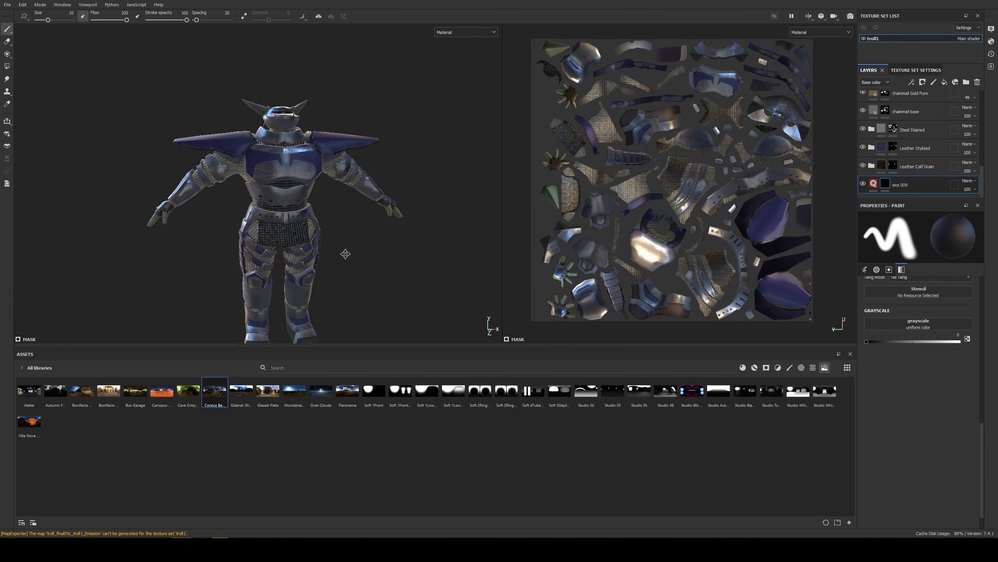
middle_click_drag(346, 254, 334, 234, "alt")
mouse_move(256, 284)
left_mouse_down("alt")
mouse_move(338, 228)
mouse_move(484, 222)
mouse_move(330, 225)
mouse_move(312, 215)
mouse_move(287, 194)
mouse_move(338, 127)
mouse_move(476, 156)
mouse_move(438, 165)
left_mouse_up("alt")
left_click_drag(286, 205, 340, 242, "alt")
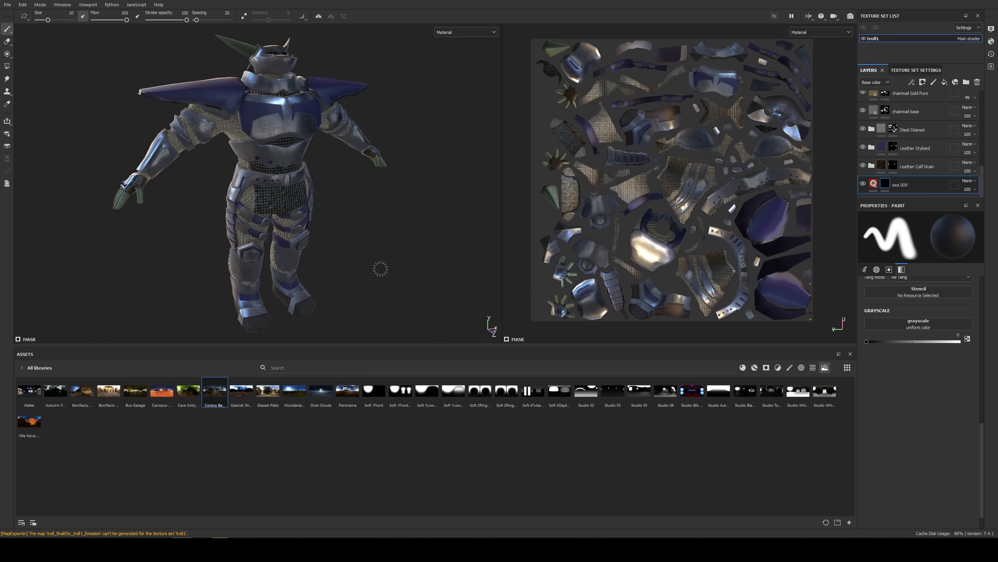
mouse_move(345, 248)
left_mouse_down("alt")
mouse_move(470, 223)
mouse_move(486, 196)
mouse_move(477, 219)
mouse_move(346, 252)
mouse_move(328, 230)
mouse_move(336, 236)
mouse_move(350, 222)
mouse_move(346, 244)
left_mouse_up("alt")
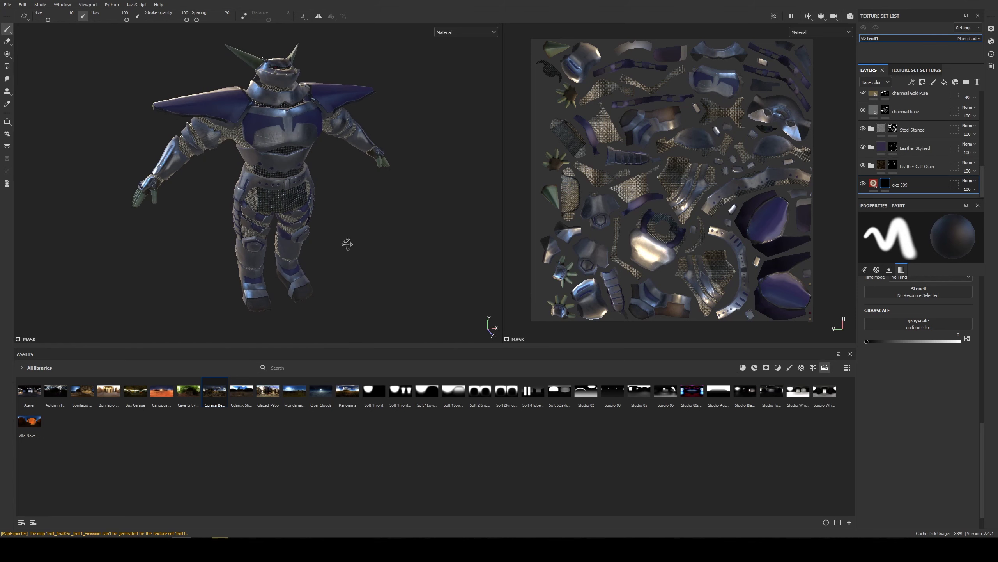